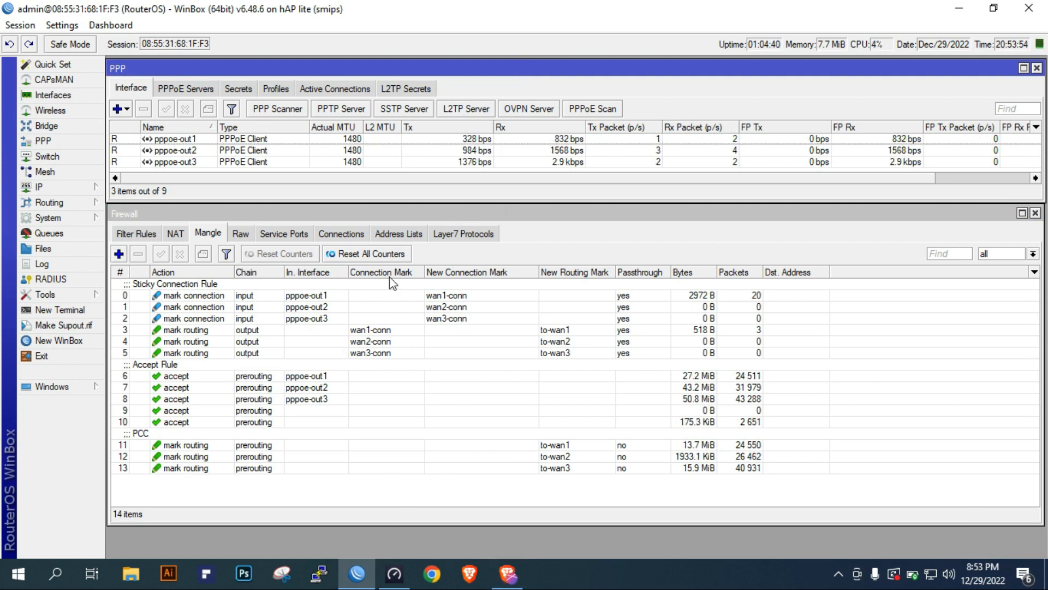
Switch to the Brave browser and run the fast.com internet speed test
click(511, 581)
click(304, 36)
click(208, 9)
text(fast)
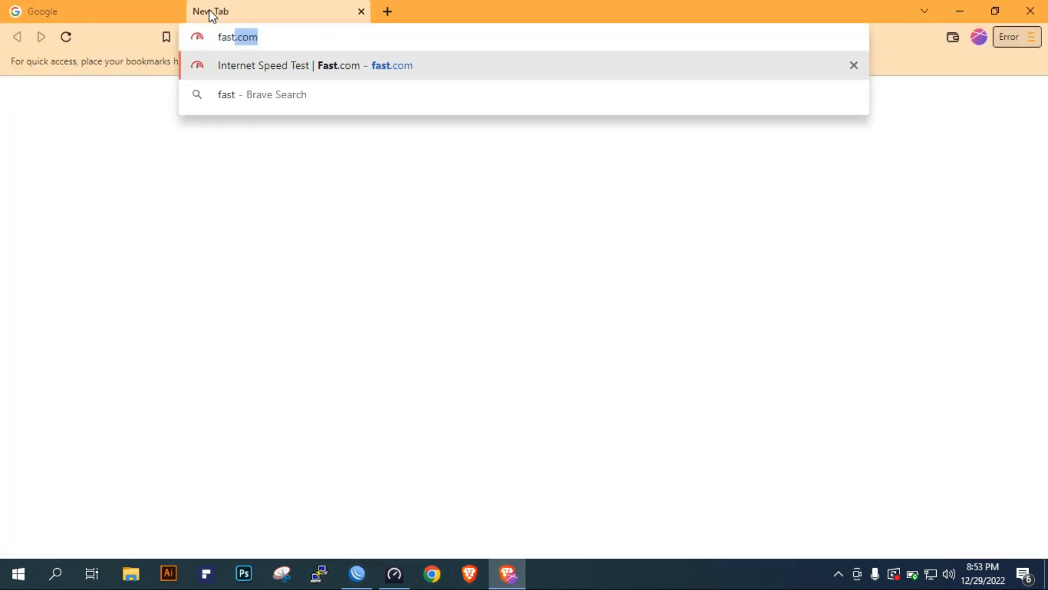
key(Return)
Switch back to WinBox and compare the live traffic rates of pppoe-out1, pppoe-out2 and pppoe-out3 during the speed test
click(357, 574)
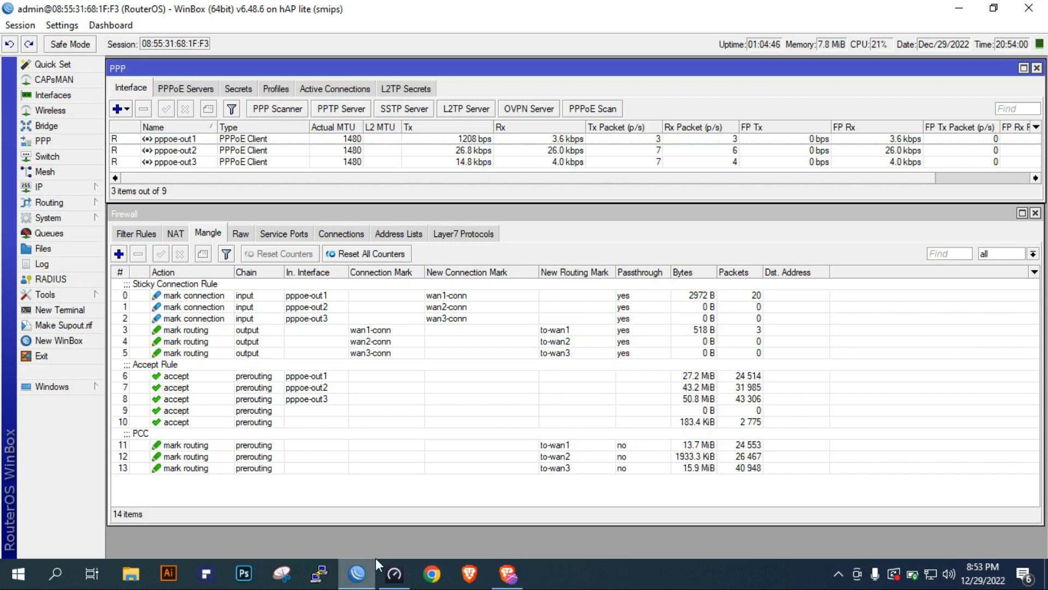
click(574, 150)
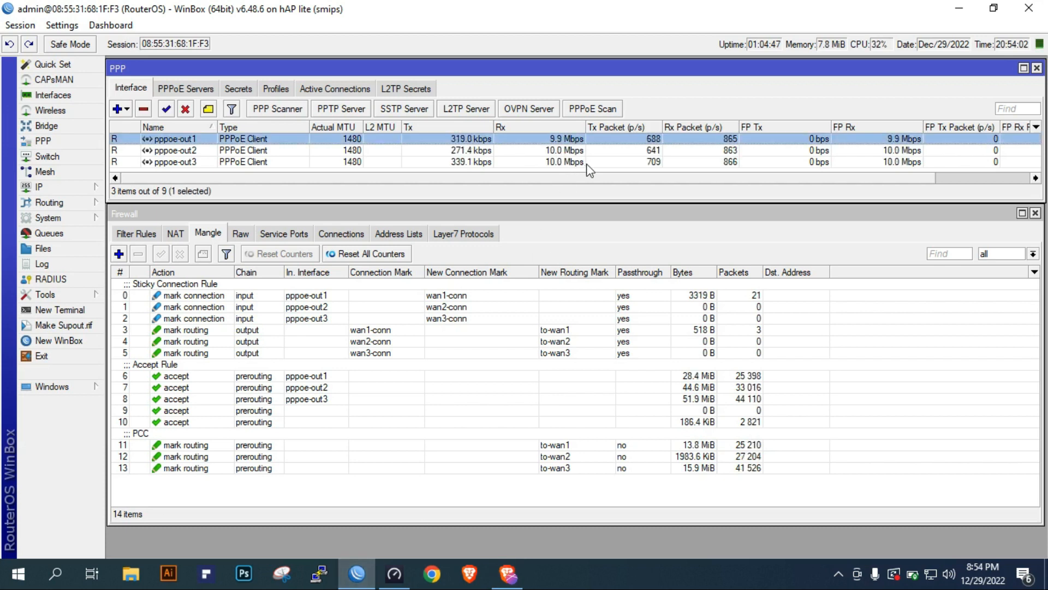
click(578, 163)
click(574, 150)
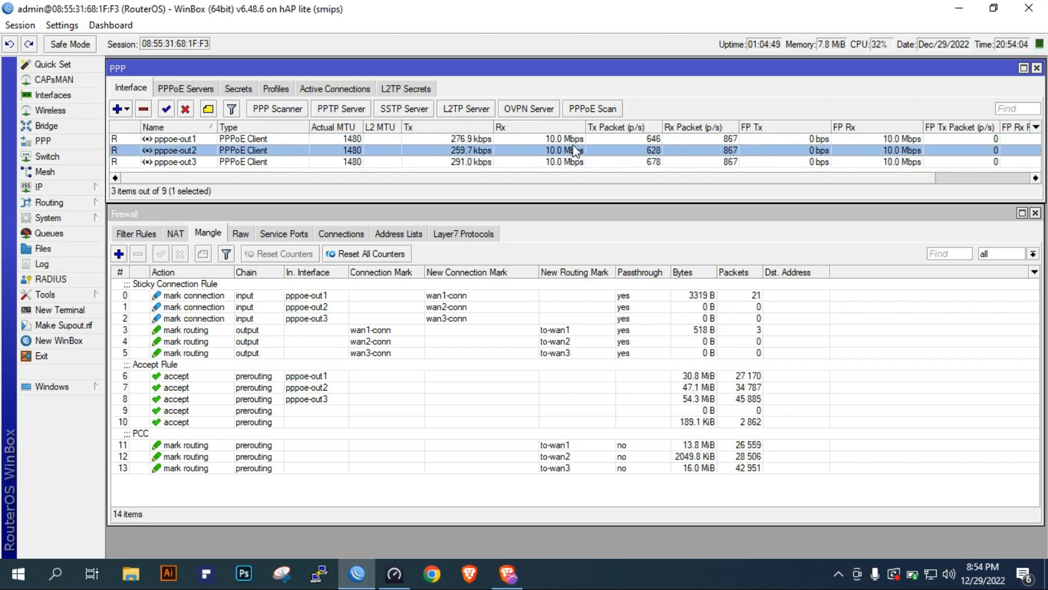
click(572, 140)
click(575, 151)
click(575, 163)
click(574, 151)
click(573, 140)
click(572, 151)
click(564, 165)
click(570, 141)
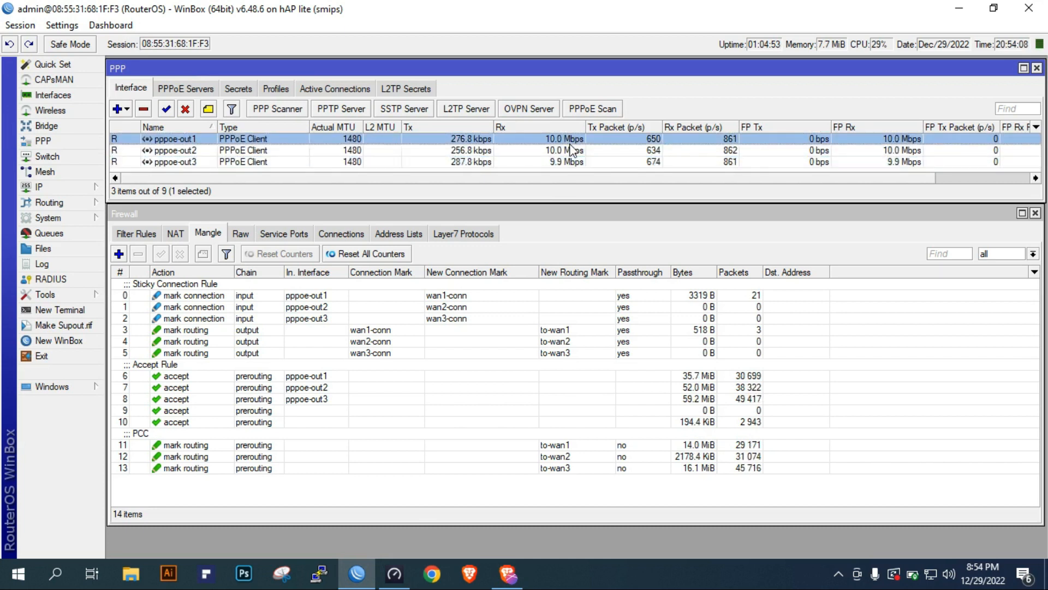
click(568, 152)
click(566, 162)
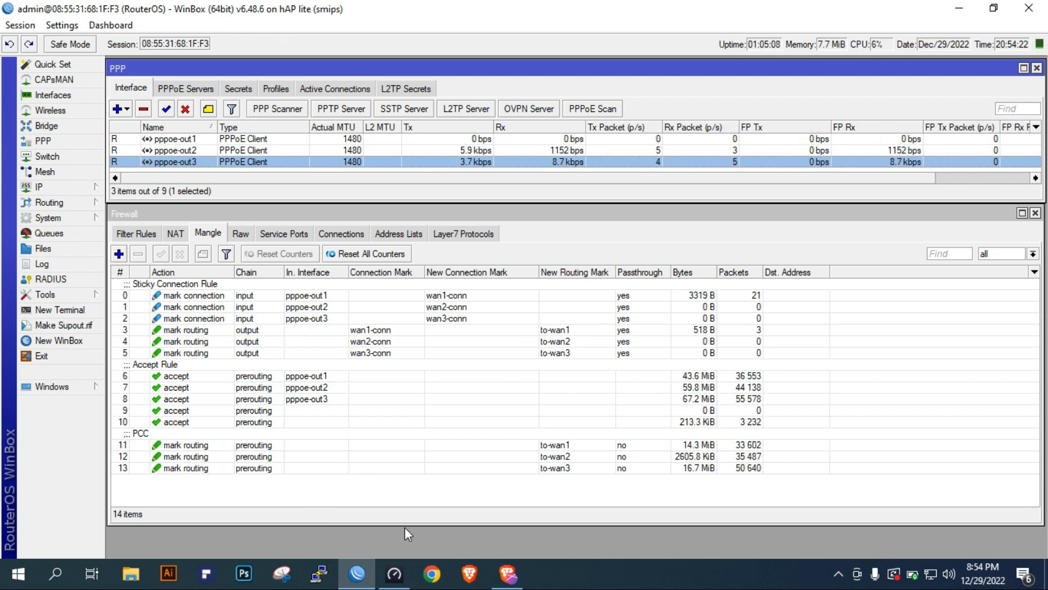
click(609, 234)
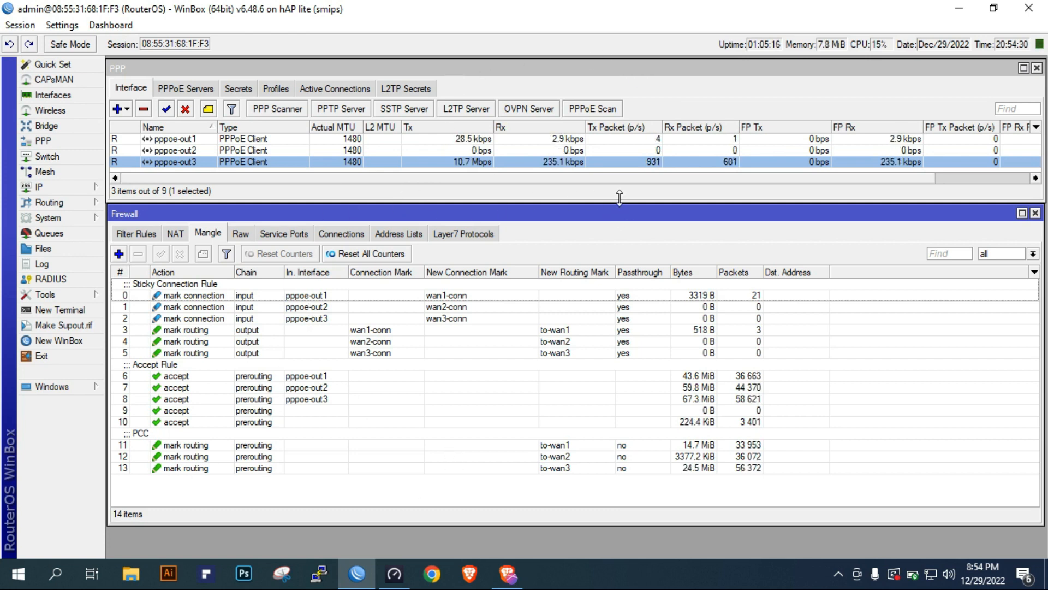
Reset the router's configuration with the No Default Configuration option and confirm the reboot
click(49, 218)
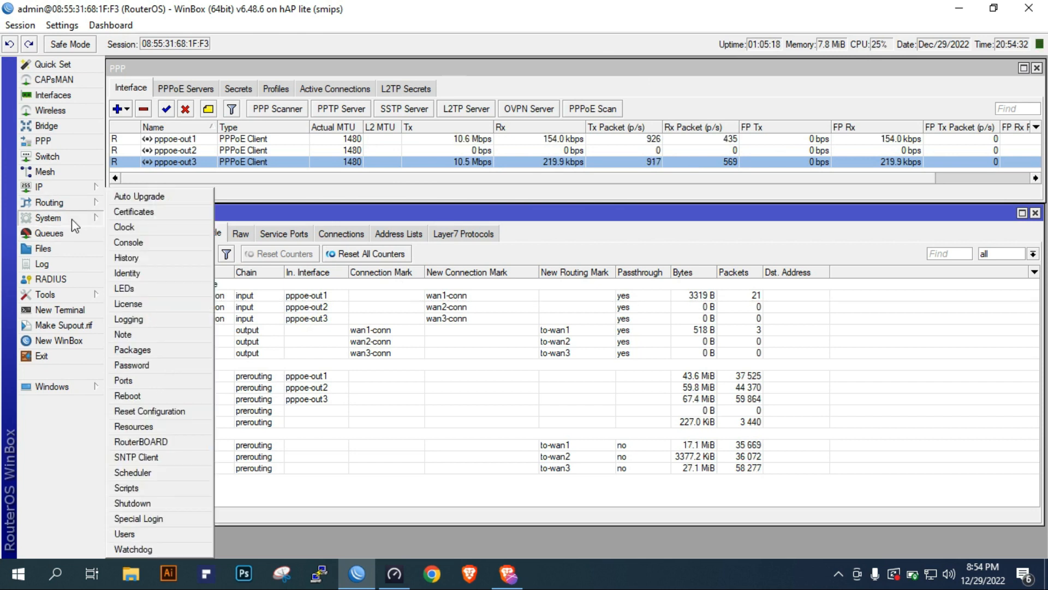
click(161, 412)
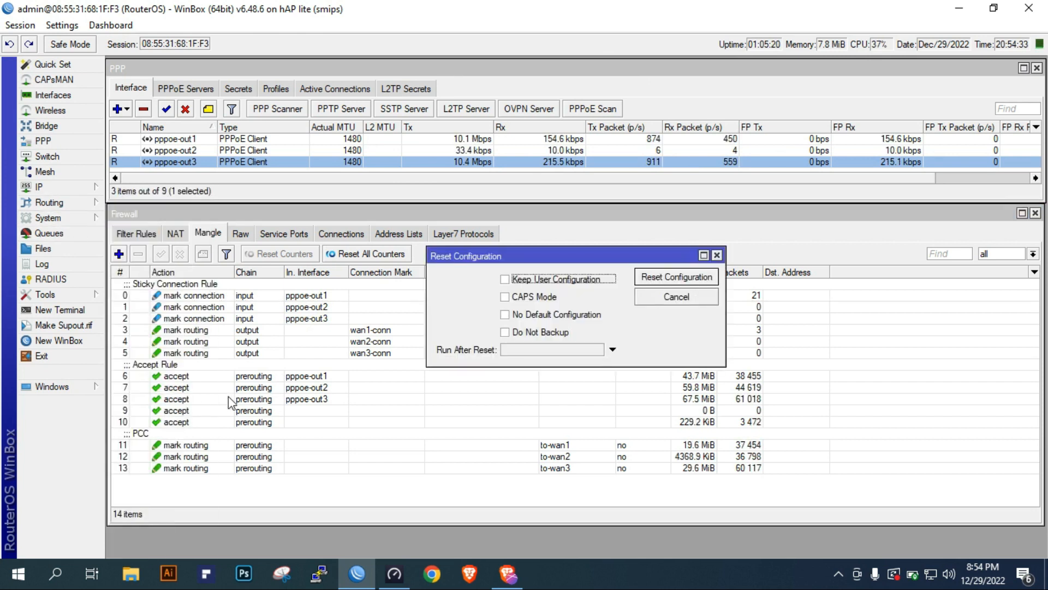
click(505, 315)
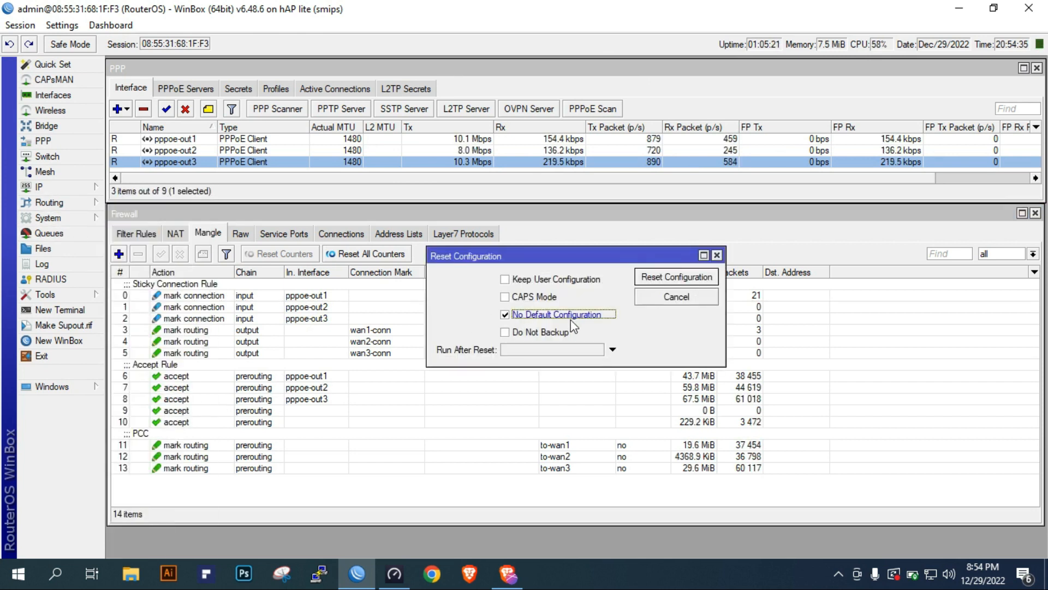
click(697, 281)
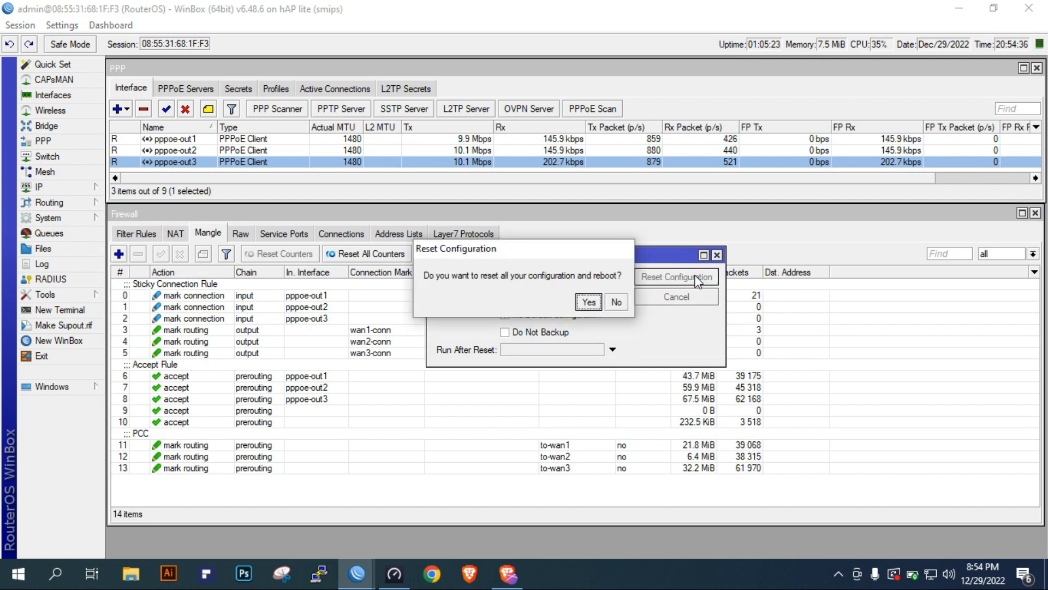
click(589, 302)
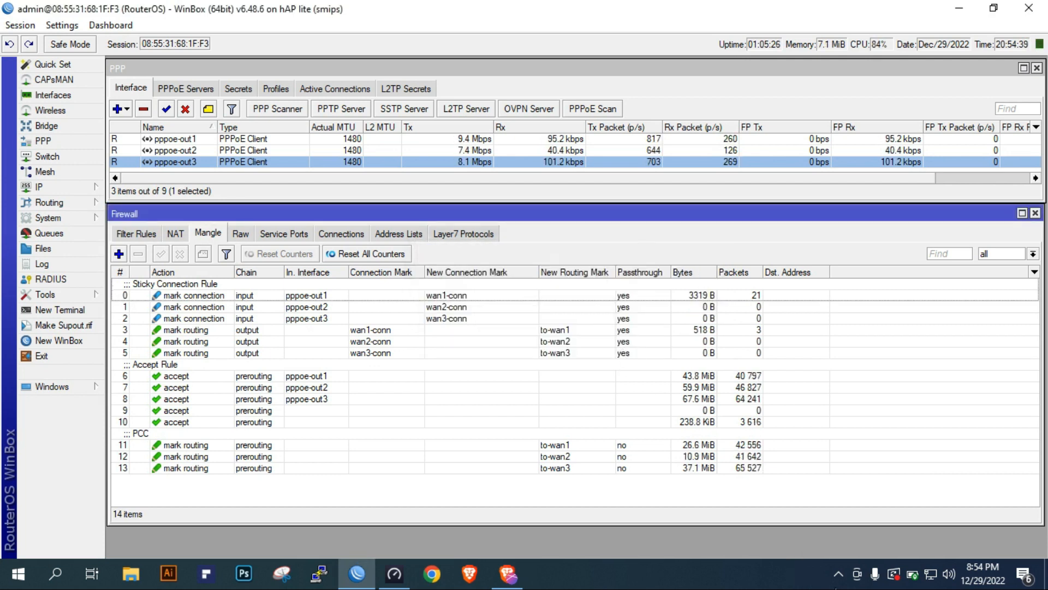
click(838, 574)
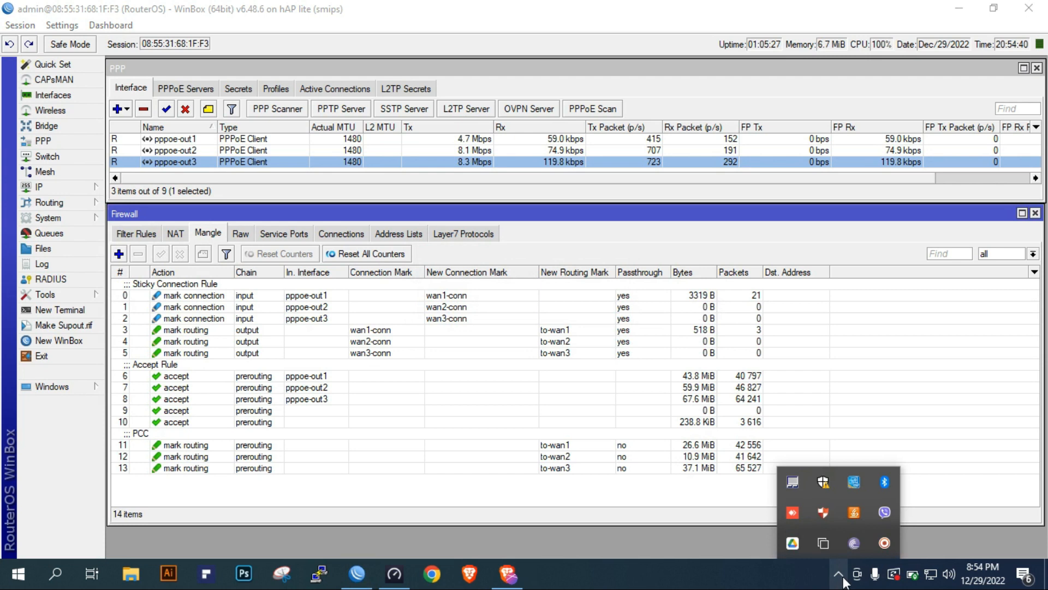
click(884, 543)
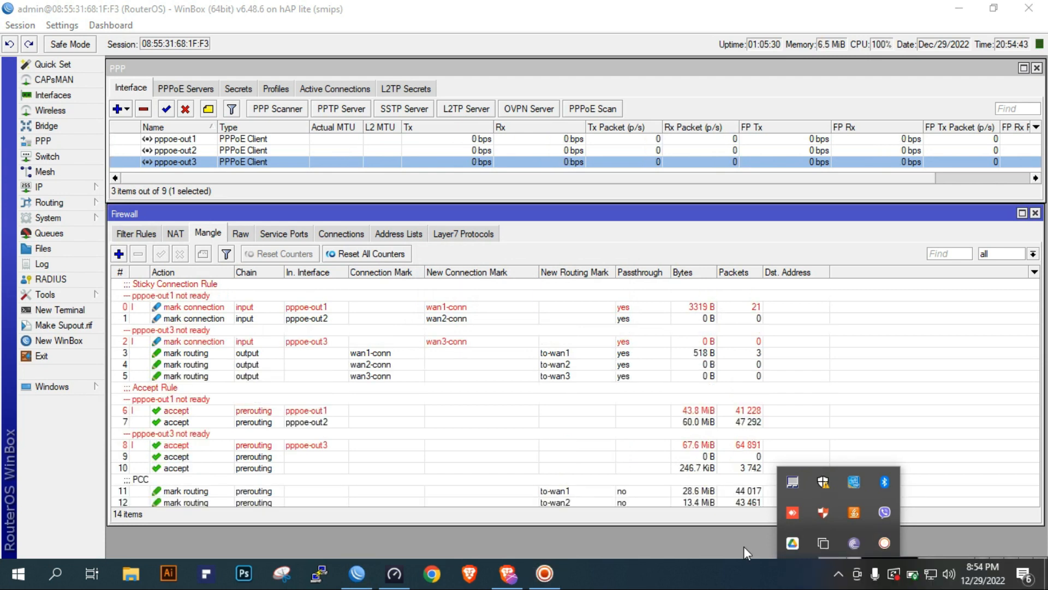
click(838, 573)
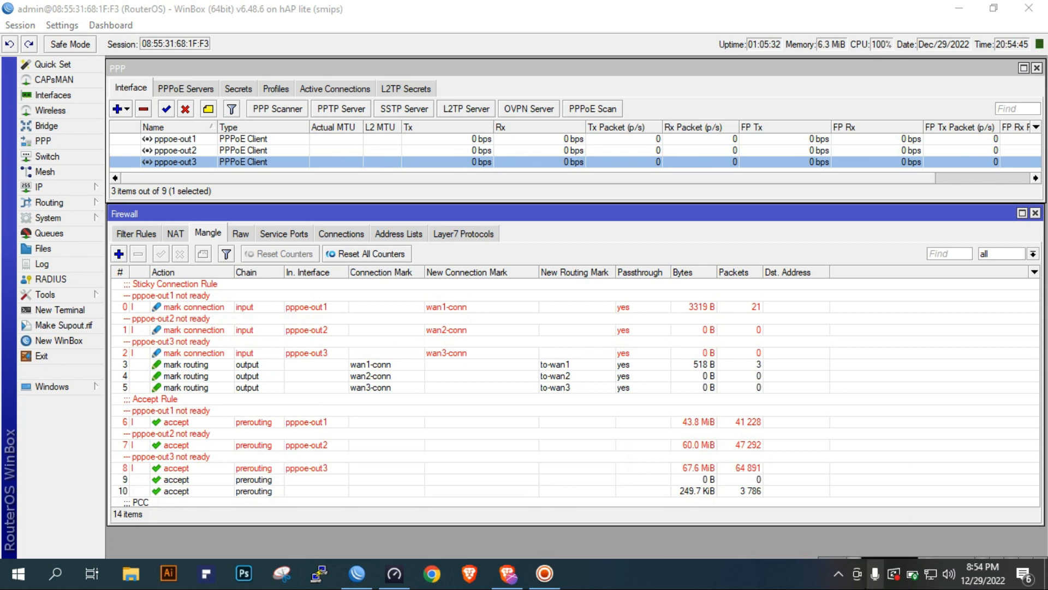
click(544, 573)
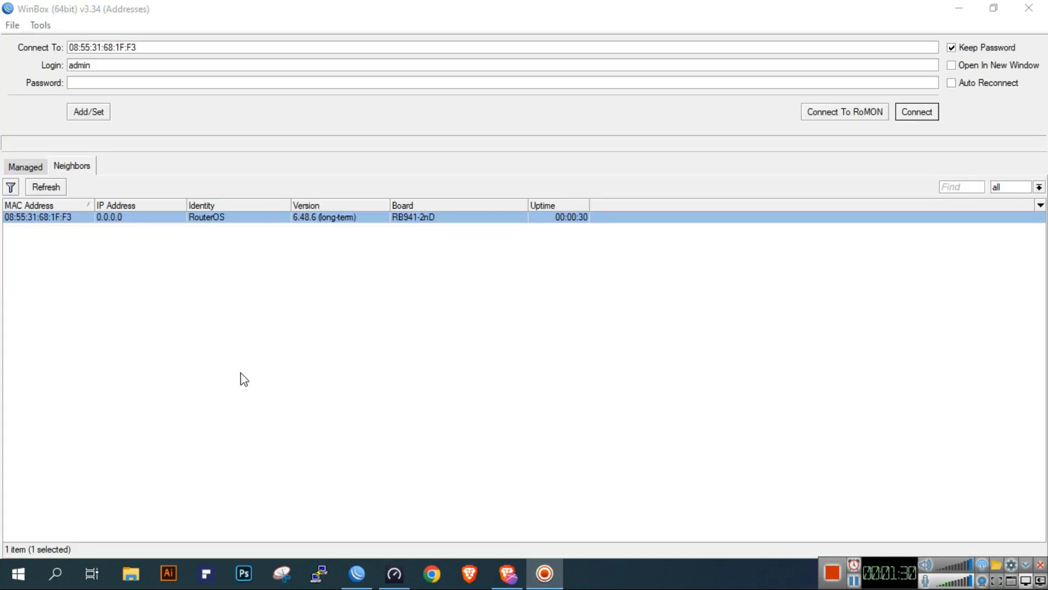
Connect to the neighbouring RB941-2nD router by MAC address as admin with a blank password, and close the PPP and Firewall windows
click(136, 279)
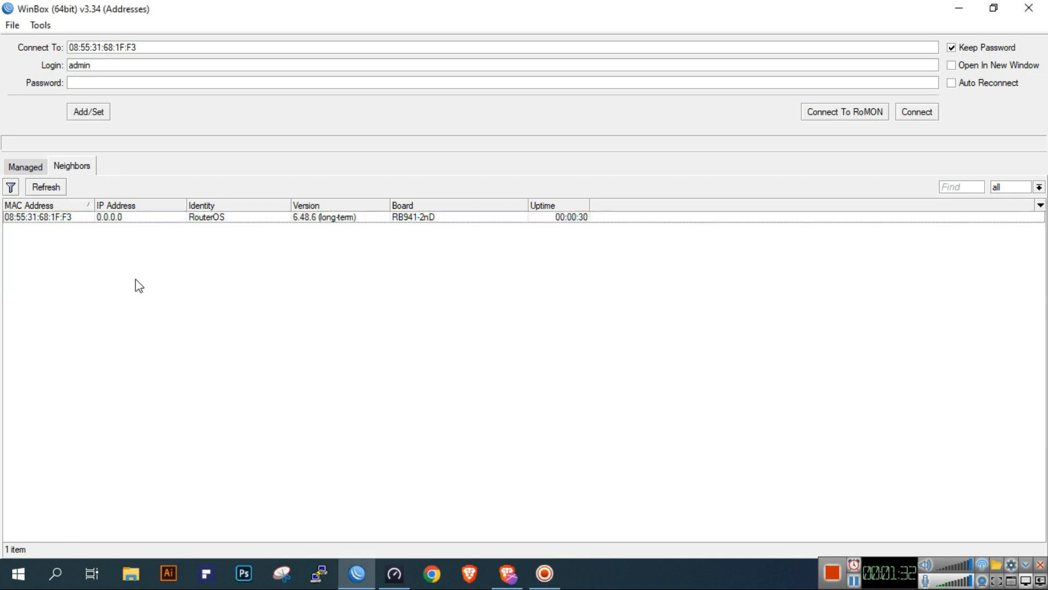
click(179, 221)
click(130, 285)
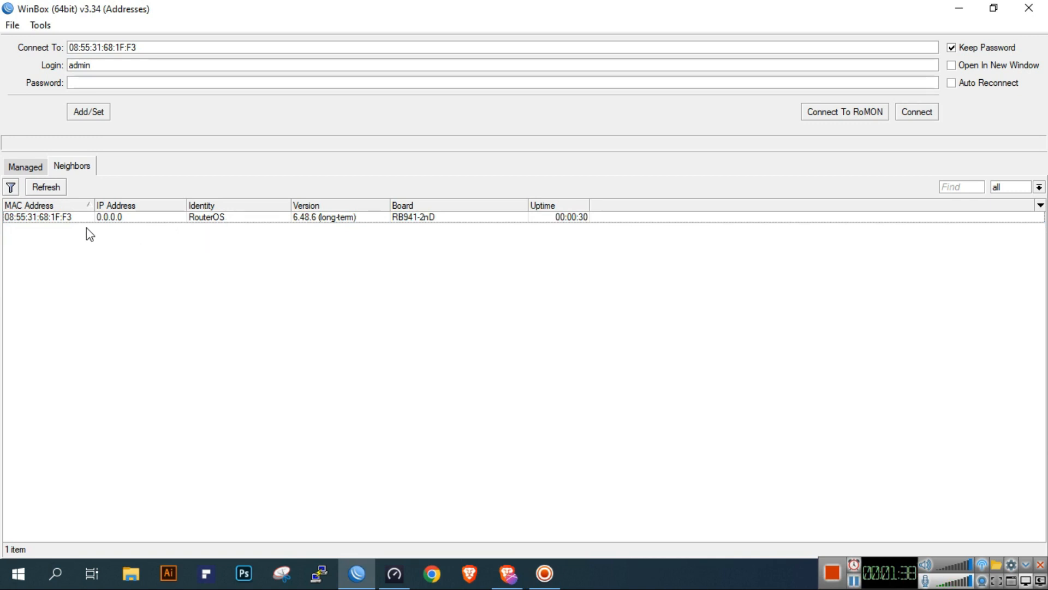
click(71, 217)
click(154, 80)
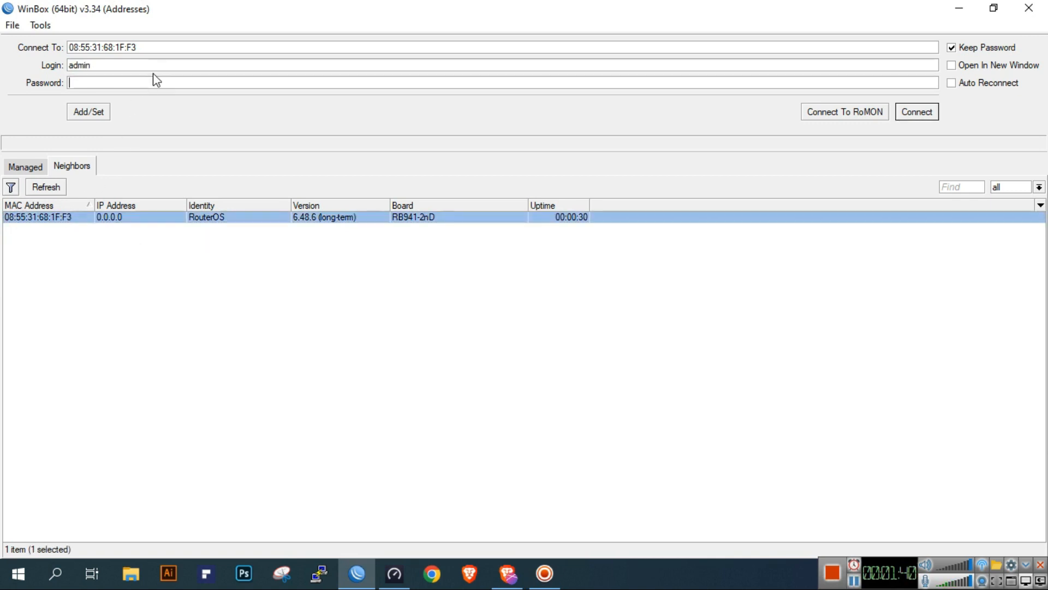
click(326, 67)
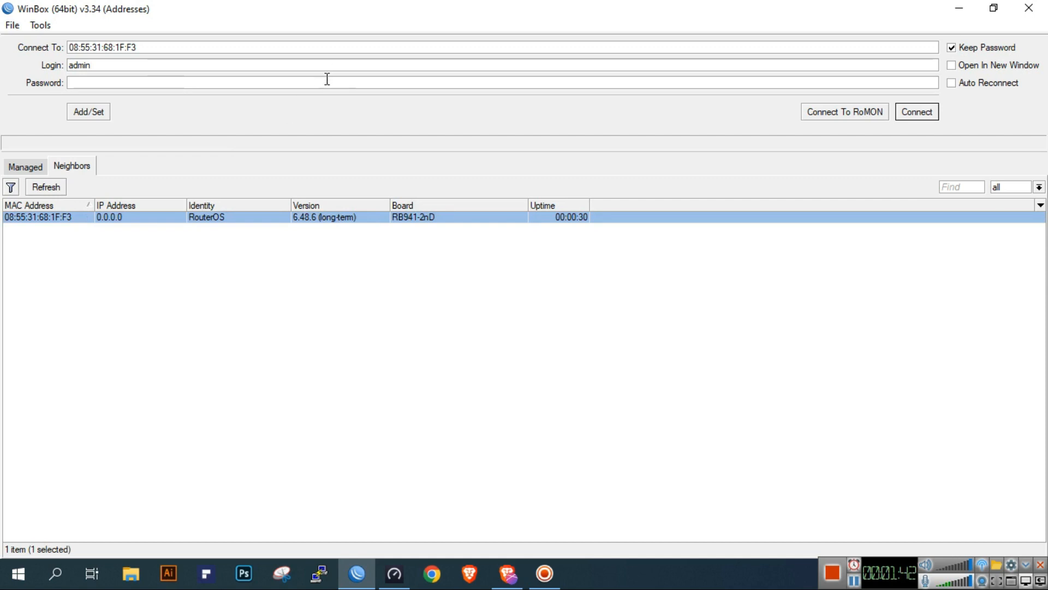
click(917, 112)
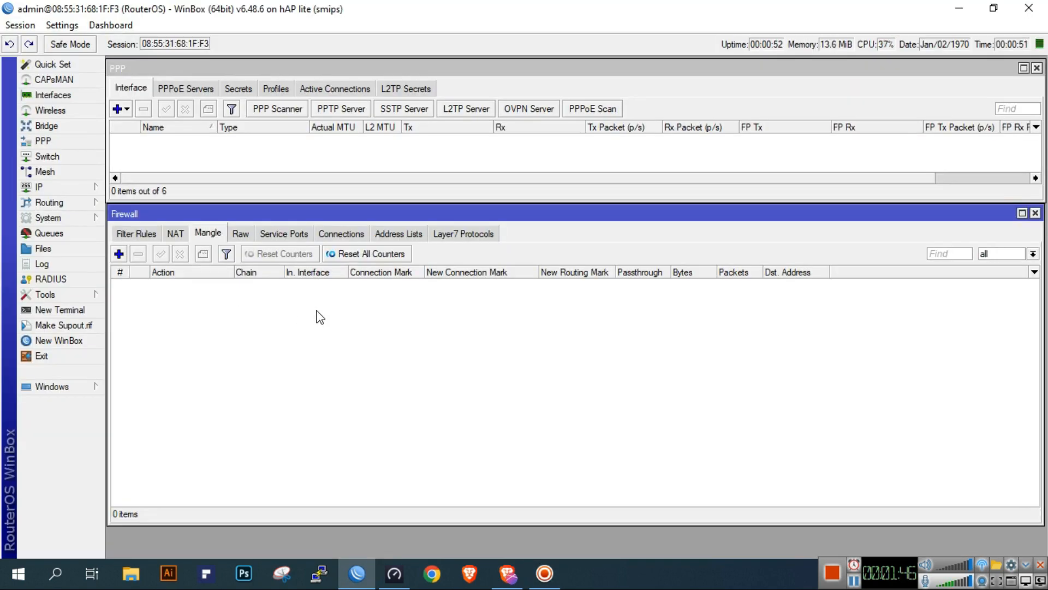
click(1037, 68)
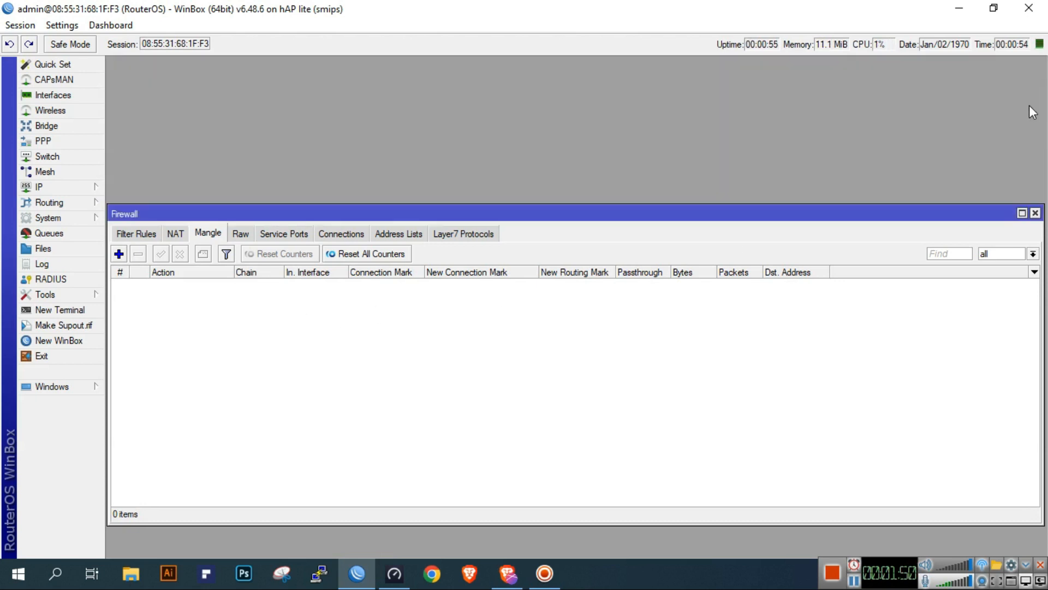
click(1036, 214)
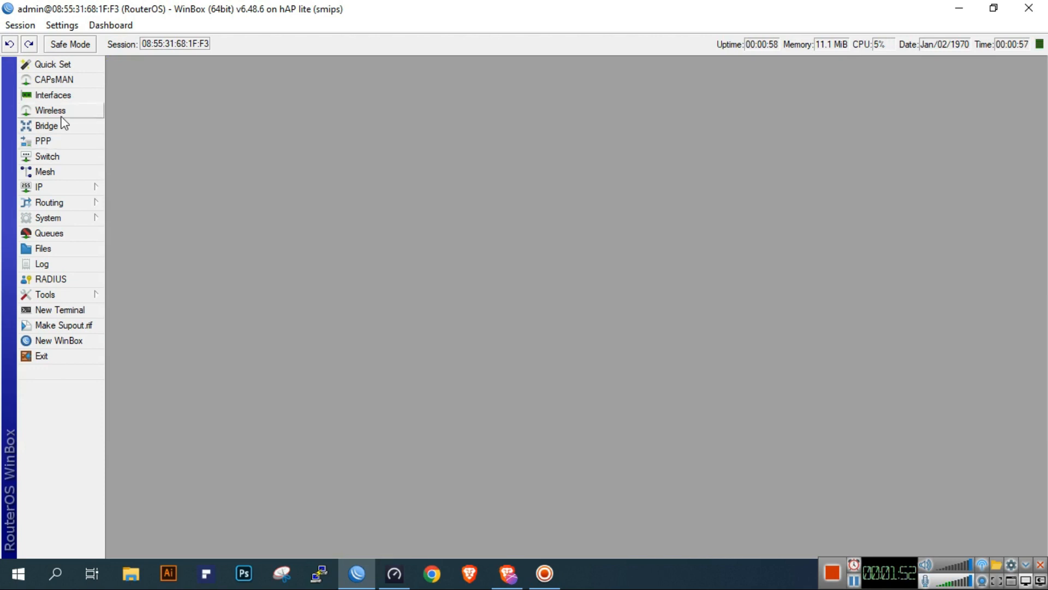
Rename the ether1 interface as ISP1
click(81, 98)
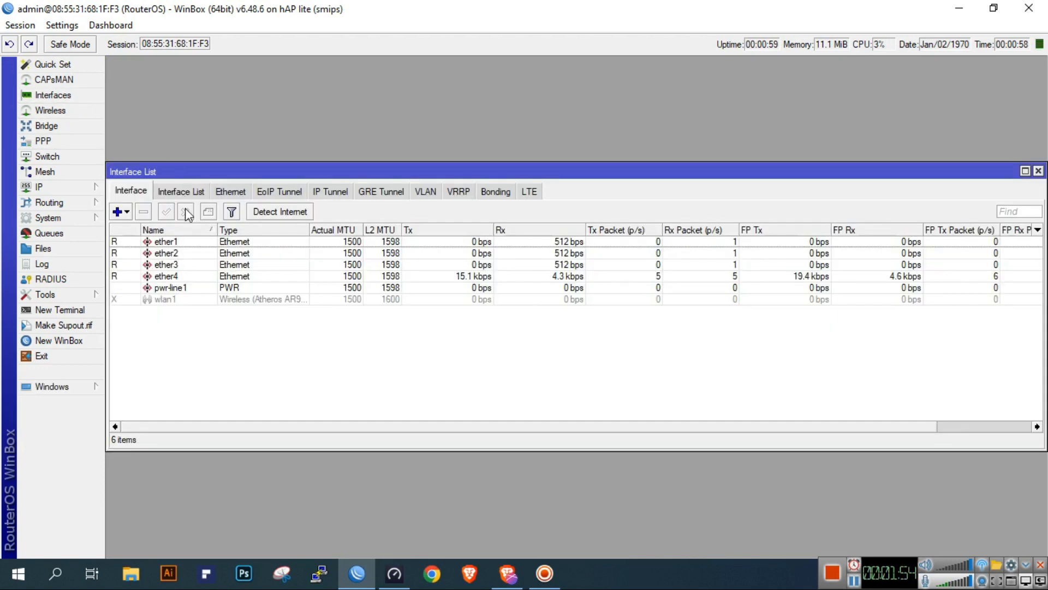
double_click(191, 242)
text(ISP1)
click(710, 164)
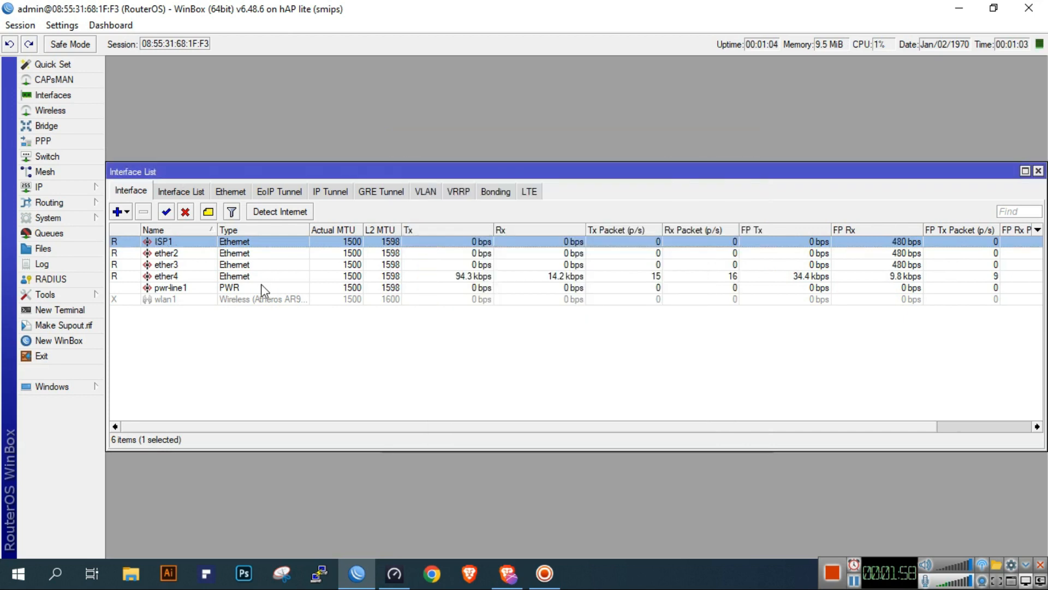
Rename the ether2 interface as ISP2
double_click(260, 254)
text(ISp2)
key(BackSpace)
text(P2)
click(692, 167)
Rename the ether3 interface as ISP3
click(244, 265)
double_click(244, 267)
text(ISDp)
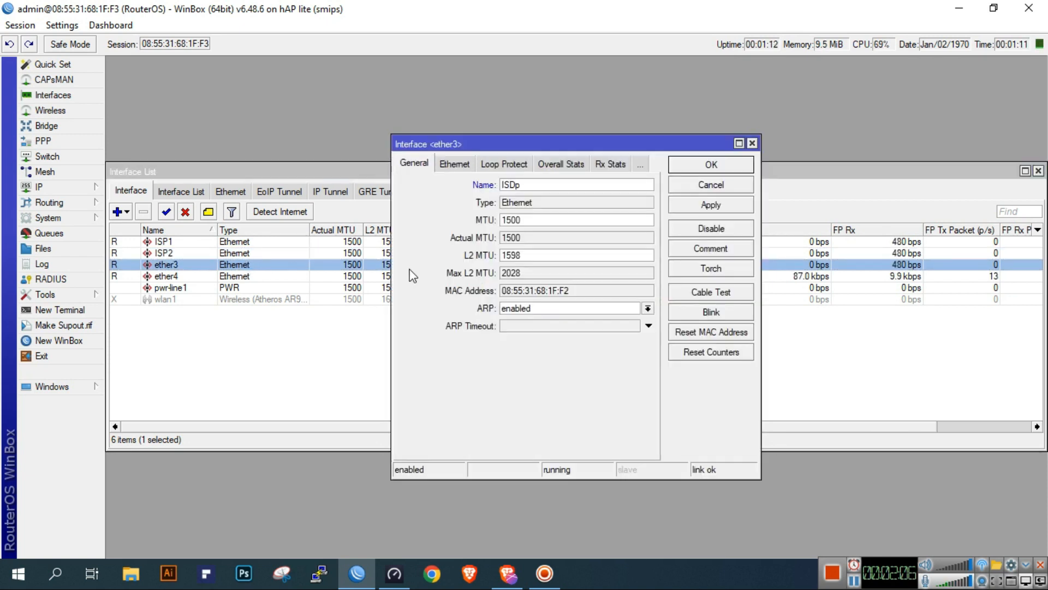
text(SP3)
click(683, 166)
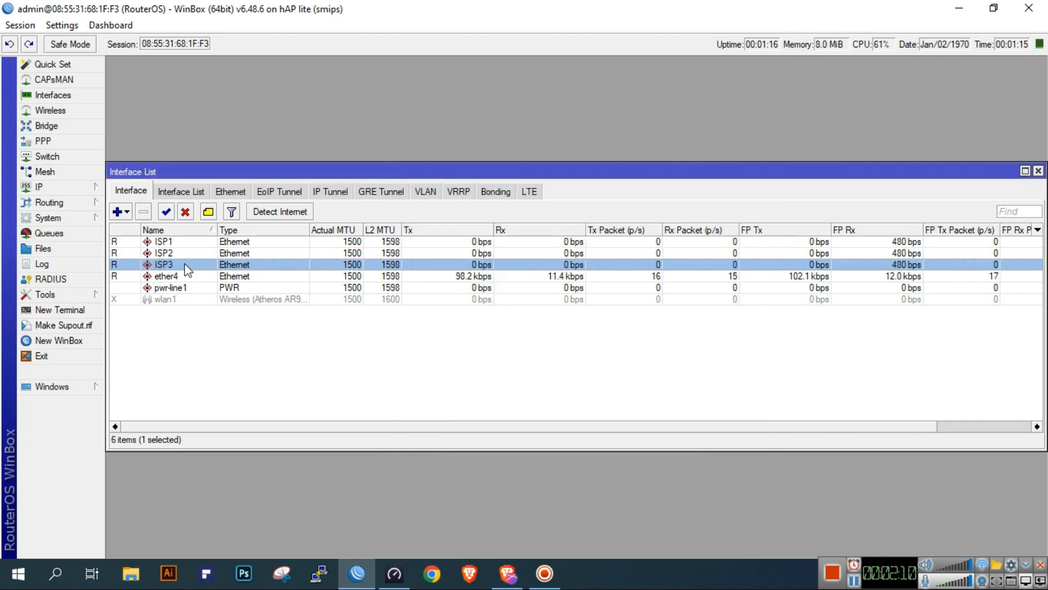
Rename the ether4 interface as LAN and close the interface list
click(178, 277)
double_click(169, 276)
text(LAN)
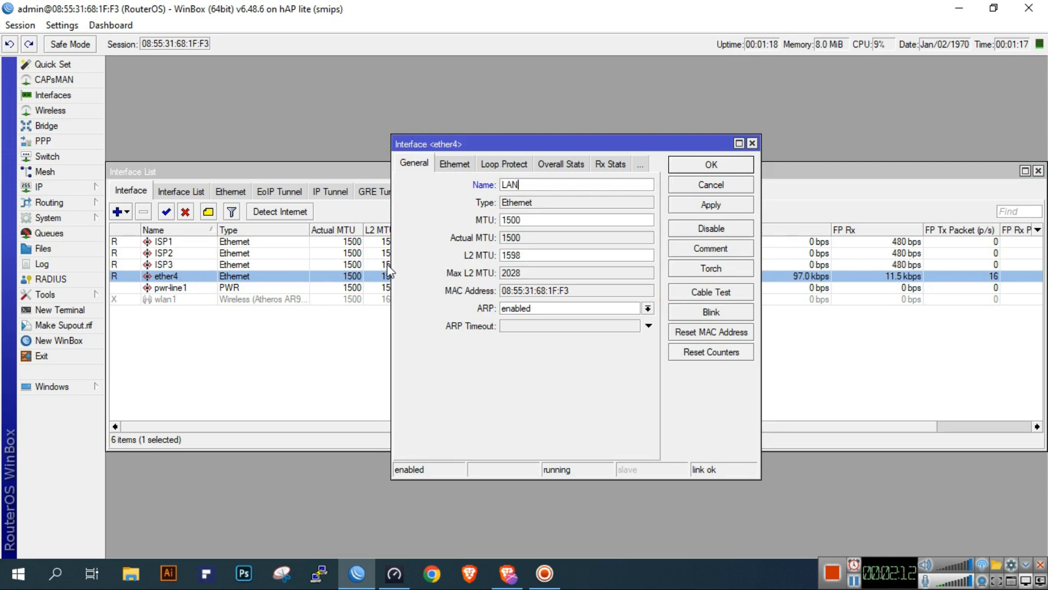
click(747, 167)
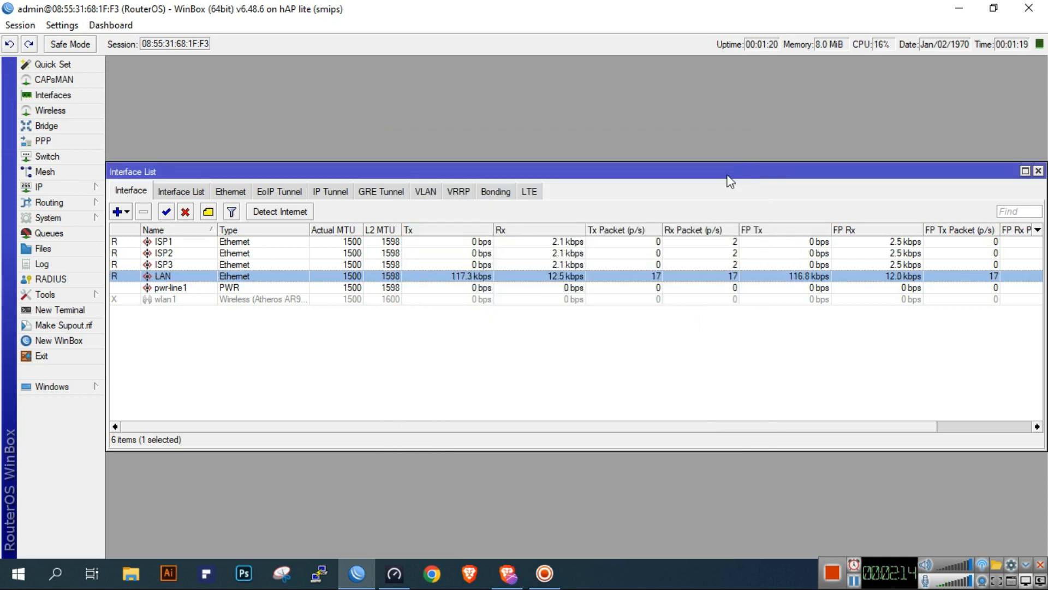
drag(786, 171, 789, 235)
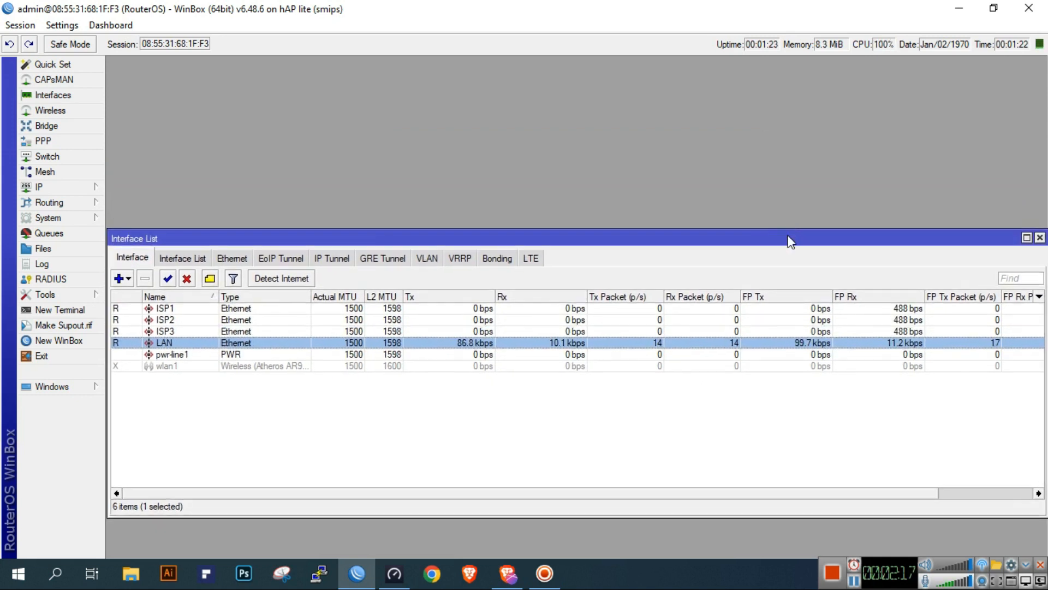
click(1039, 237)
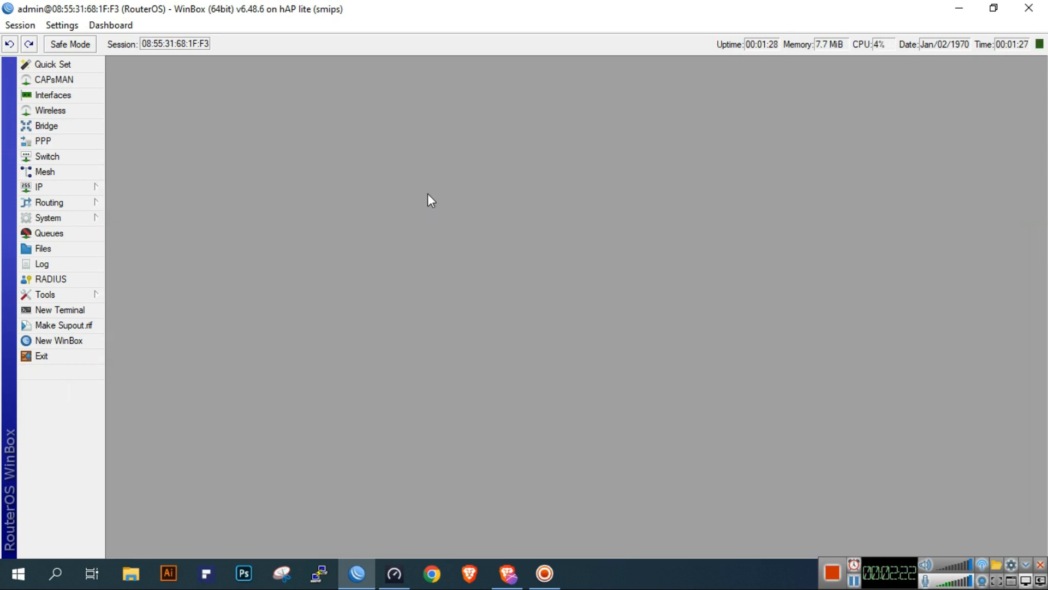
Start a new PPPoE client interface and assign it to ISP1
click(72, 142)
click(132, 111)
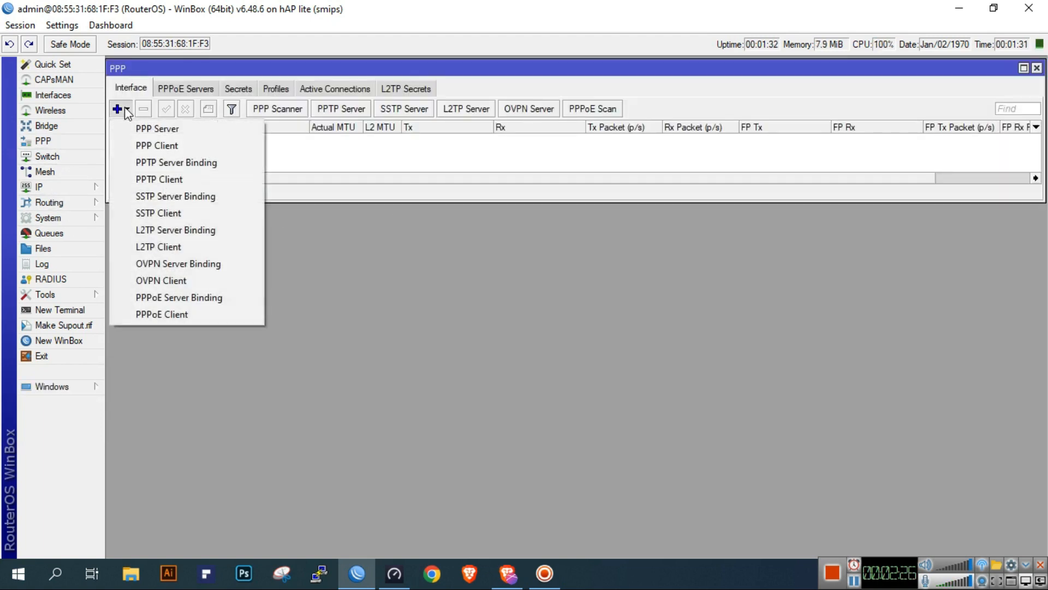
click(159, 315)
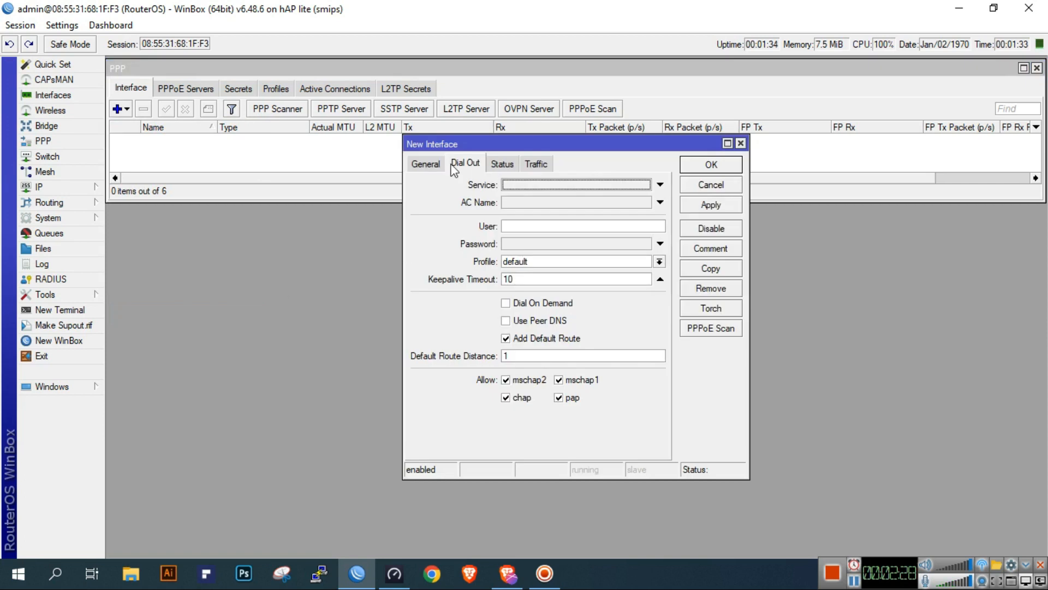
click(437, 166)
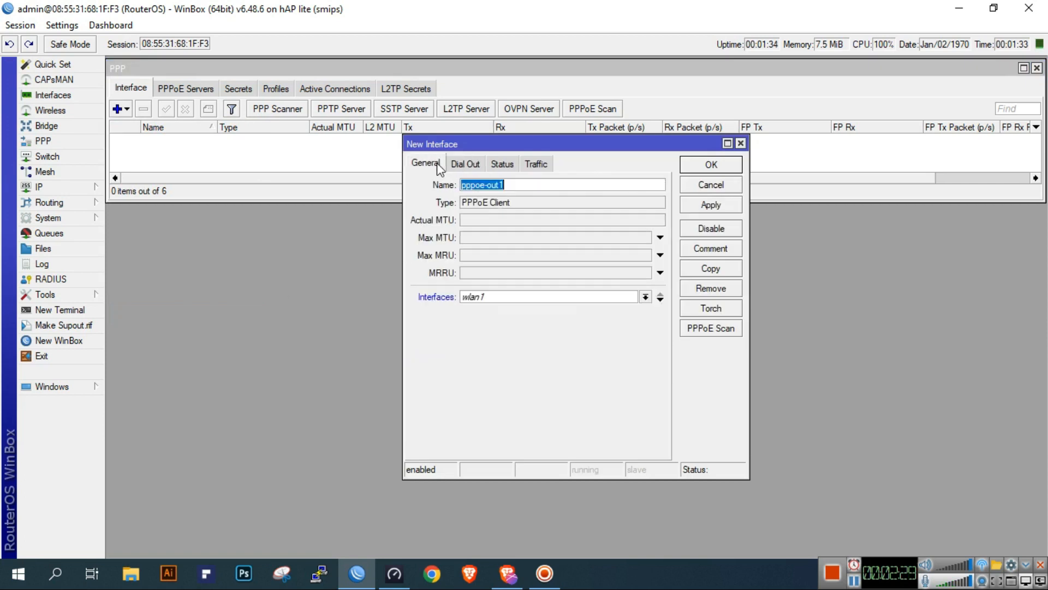
click(529, 295)
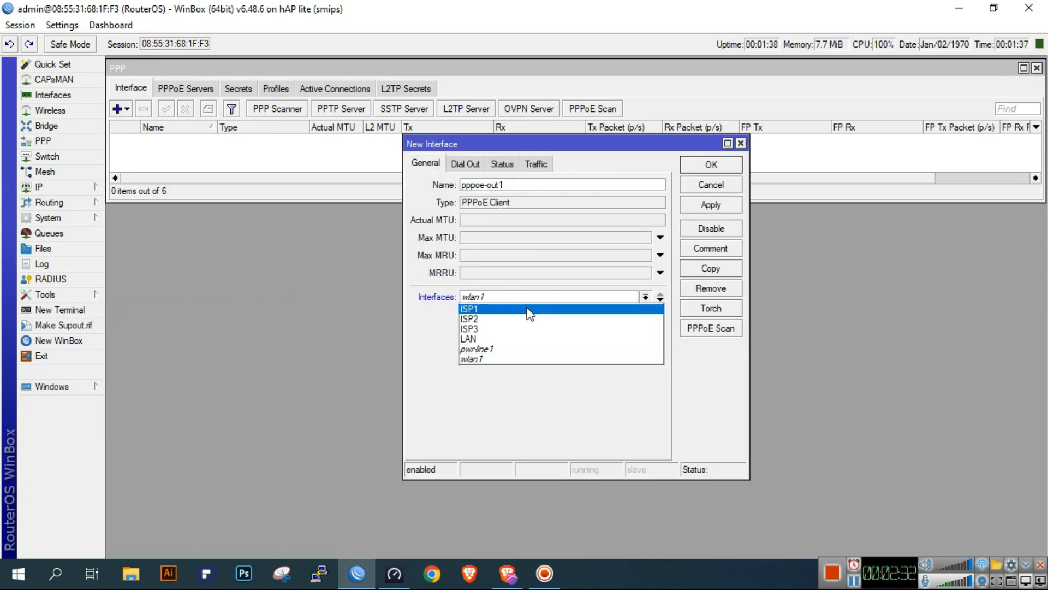
click(529, 307)
Set the ISP1 PPPoE client's dial-out user to test1, enter its password, disable Add Default Route, and save the interface
click(465, 165)
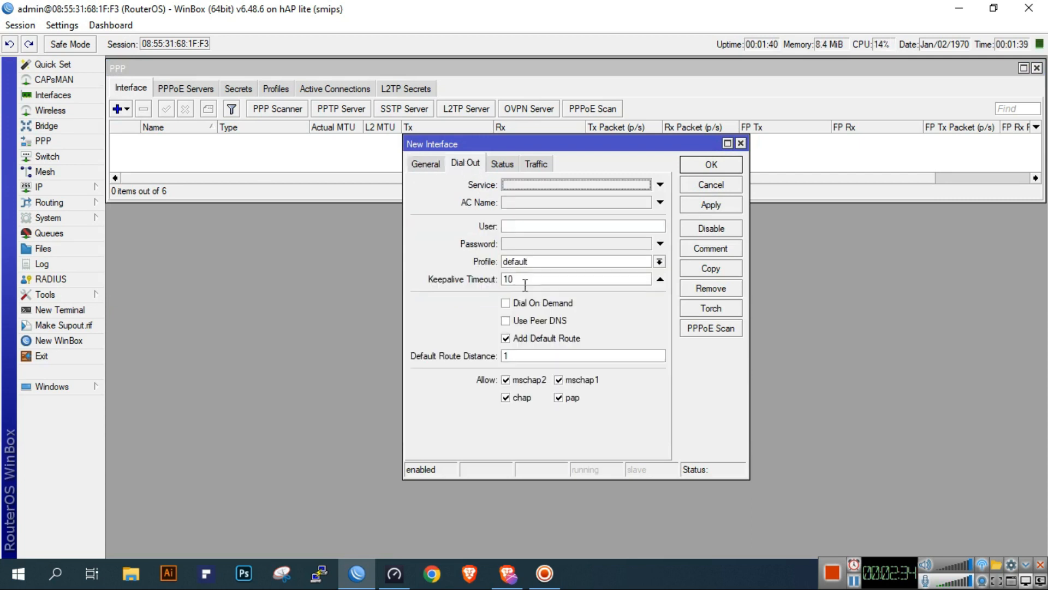
click(571, 225)
text(test1)
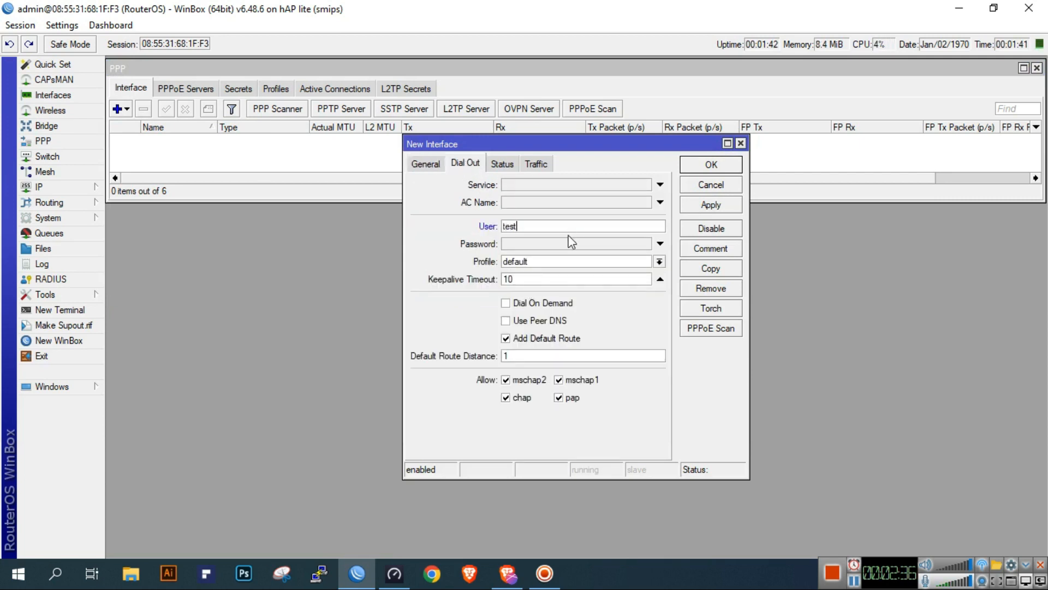
click(559, 246)
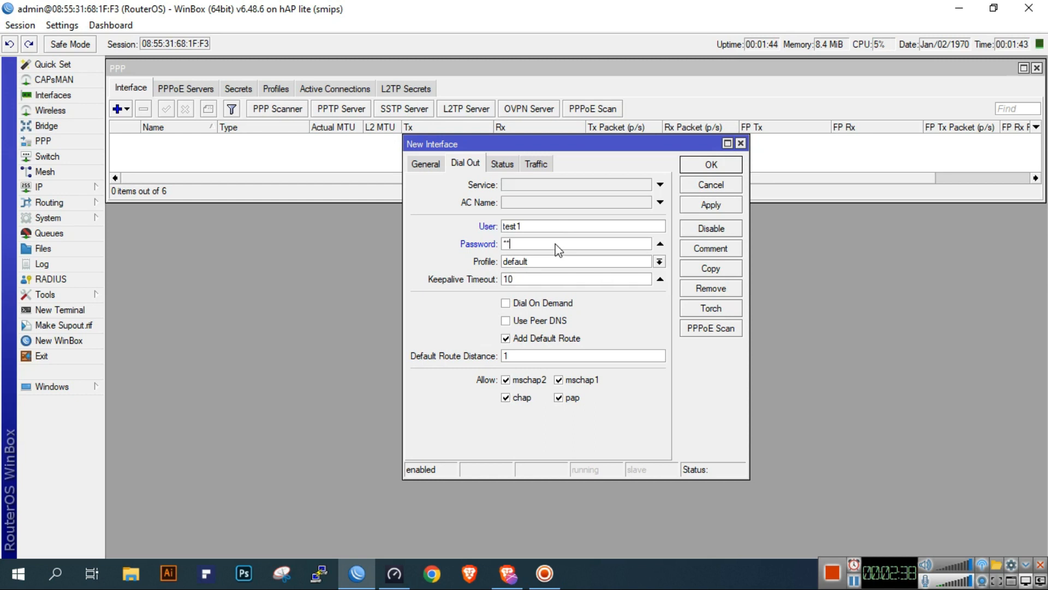
click(506, 338)
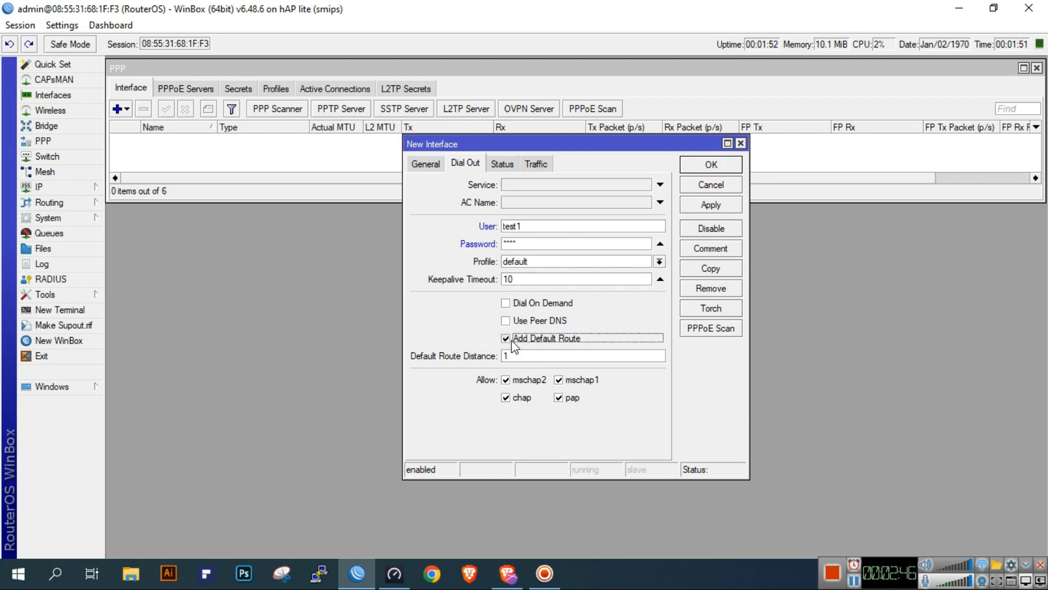
click(706, 203)
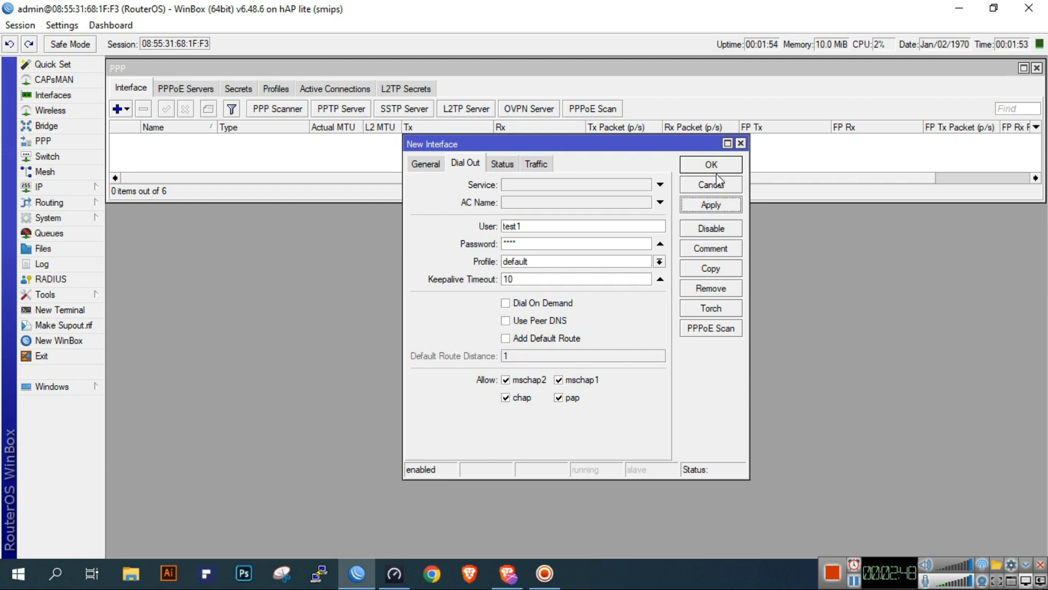
key(Escape)
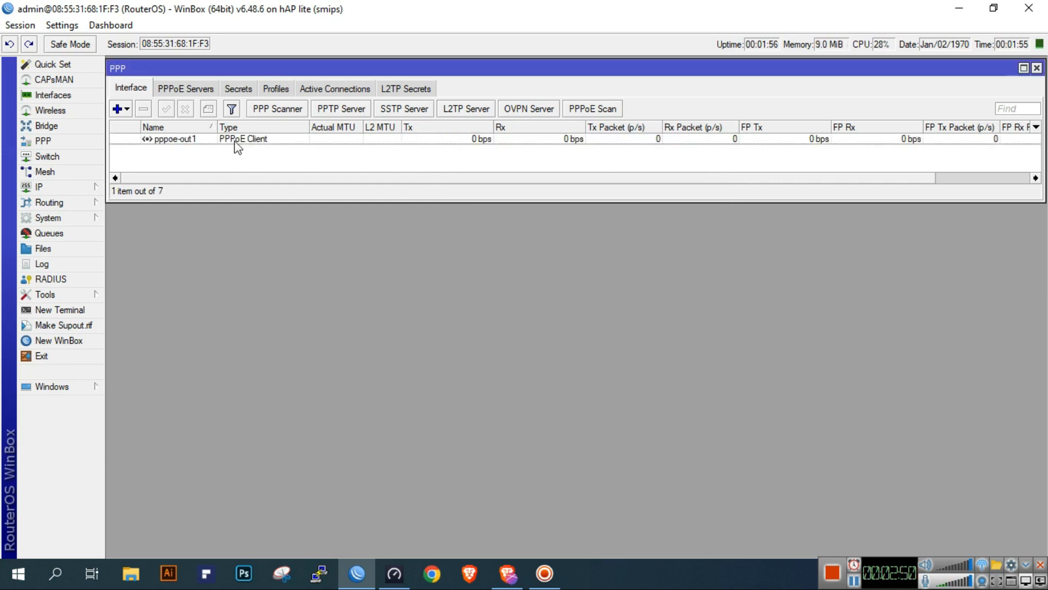
Start a second PPPoE client interface and assign it to ISP2
click(125, 108)
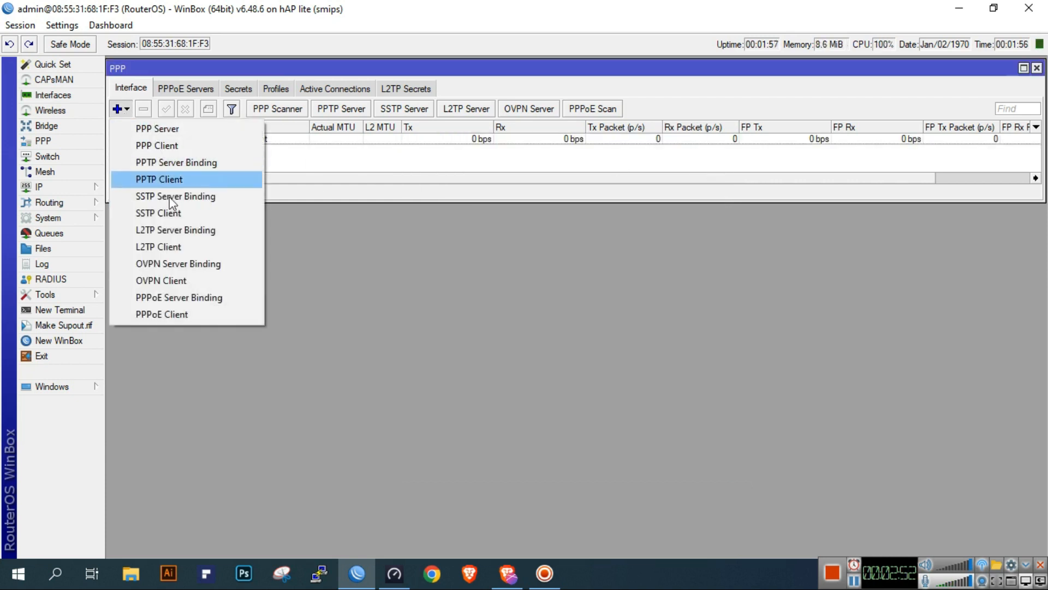
click(200, 310)
click(427, 163)
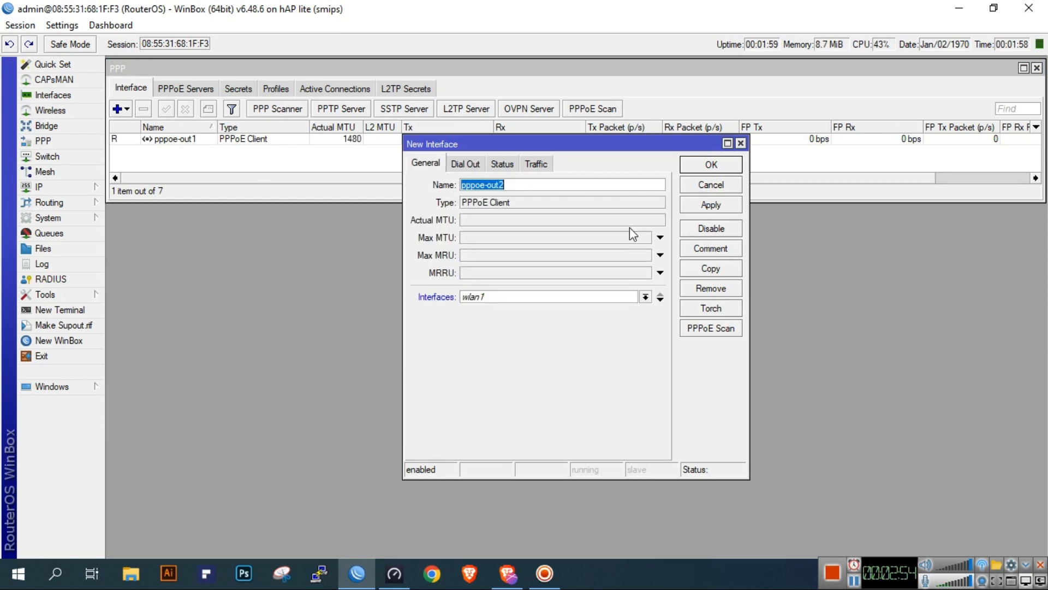
click(573, 299)
click(528, 320)
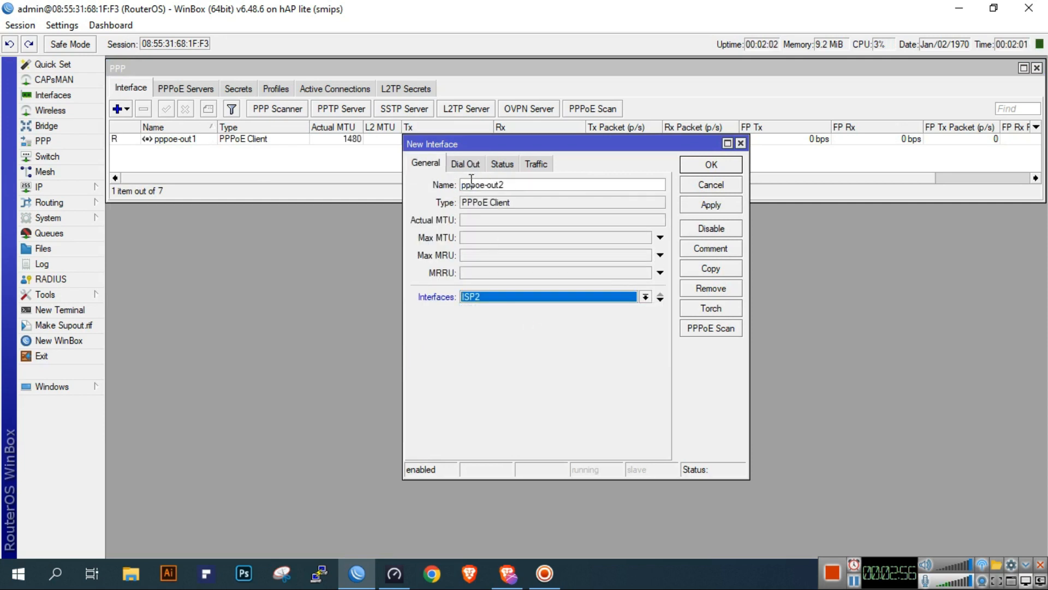
Set the ISP2 PPPoE client's dial-out user to test2, enter its password, disable Add Default Route, and save the interface
click(469, 165)
click(564, 222)
text(test2)
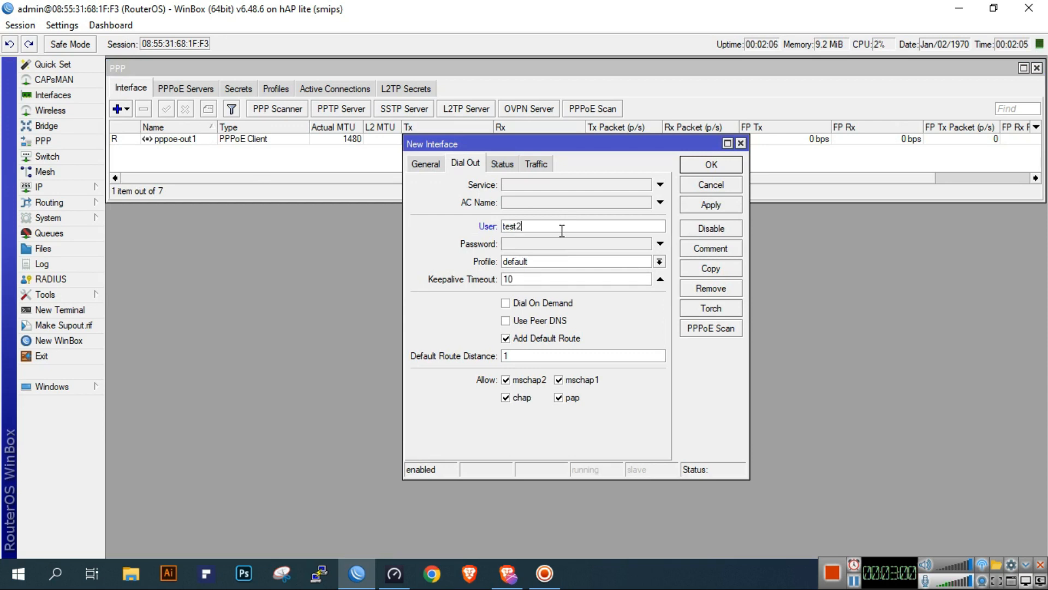
click(556, 241)
text(1234)
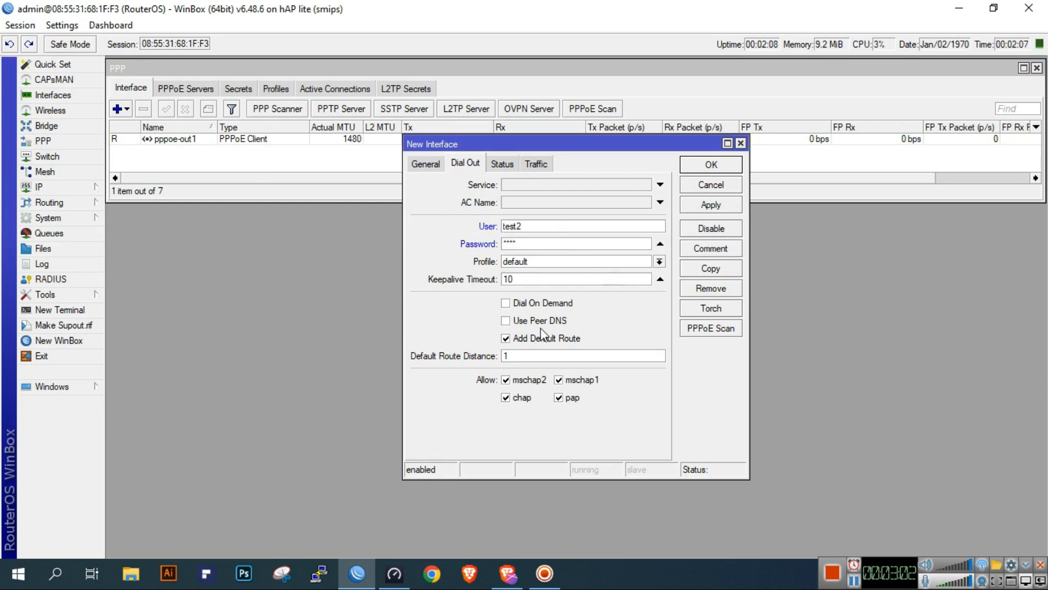
click(513, 339)
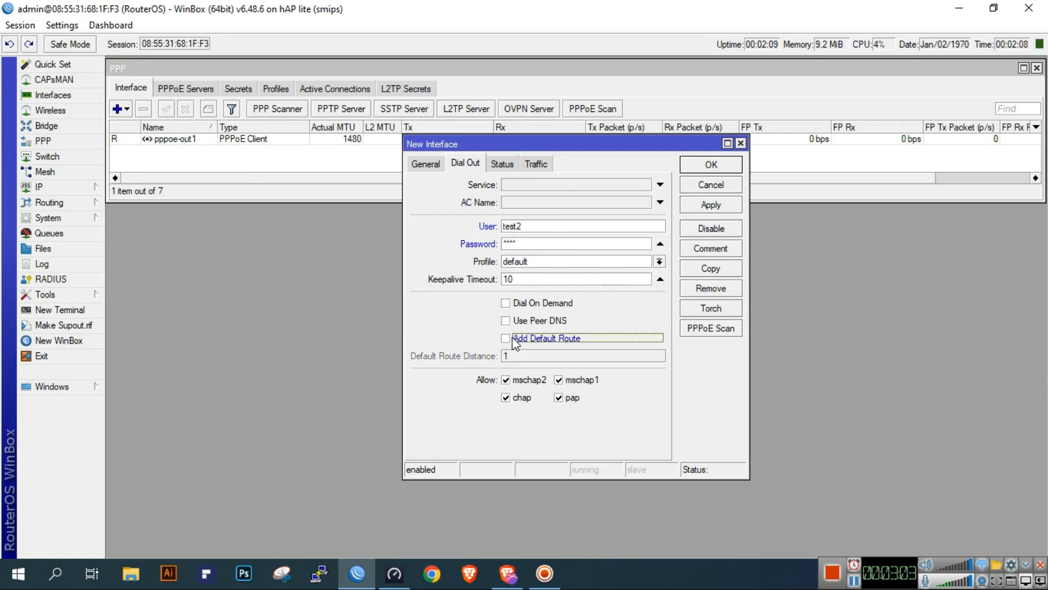
click(705, 207)
click(724, 166)
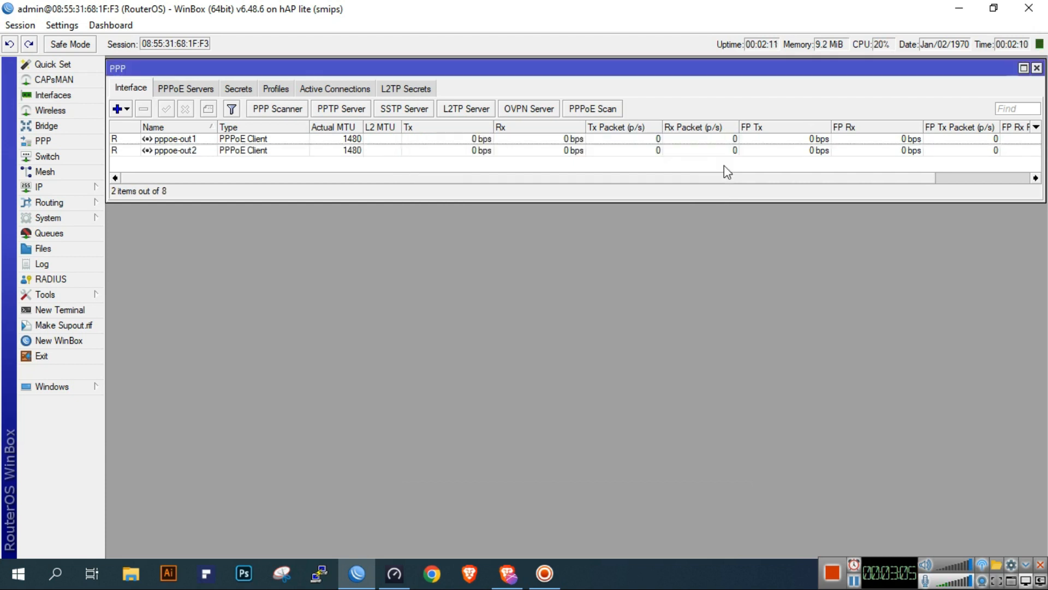
Start a third PPPoE client interface and assign it to ISP3
click(127, 109)
click(195, 317)
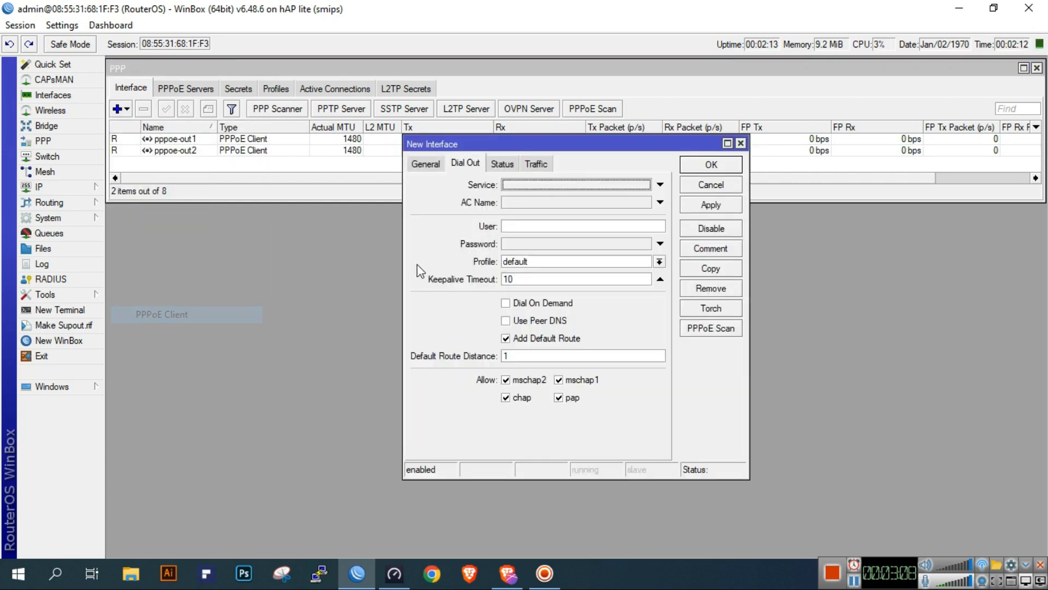
click(426, 163)
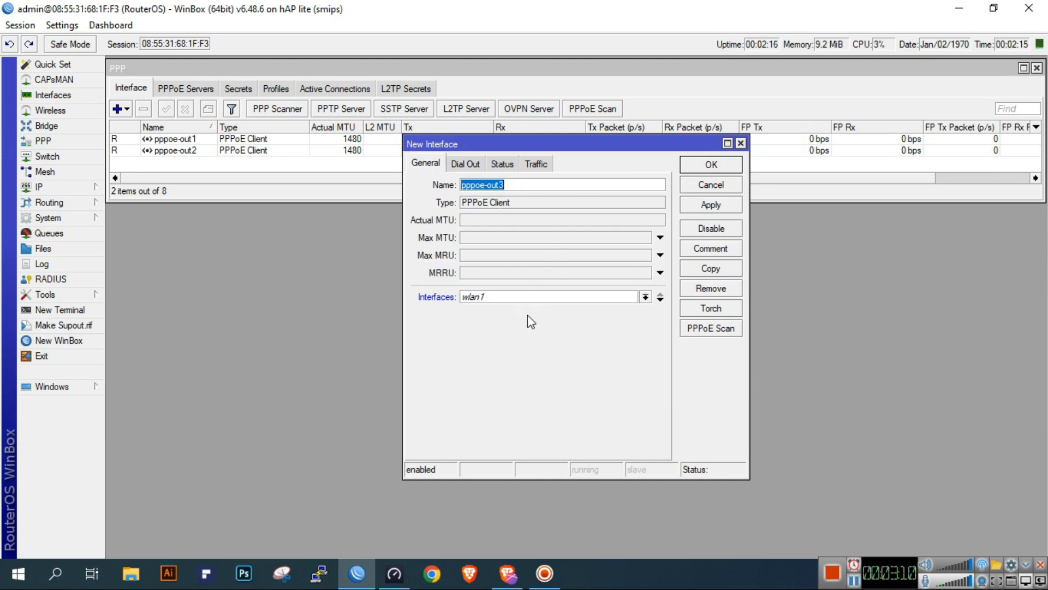
click(533, 298)
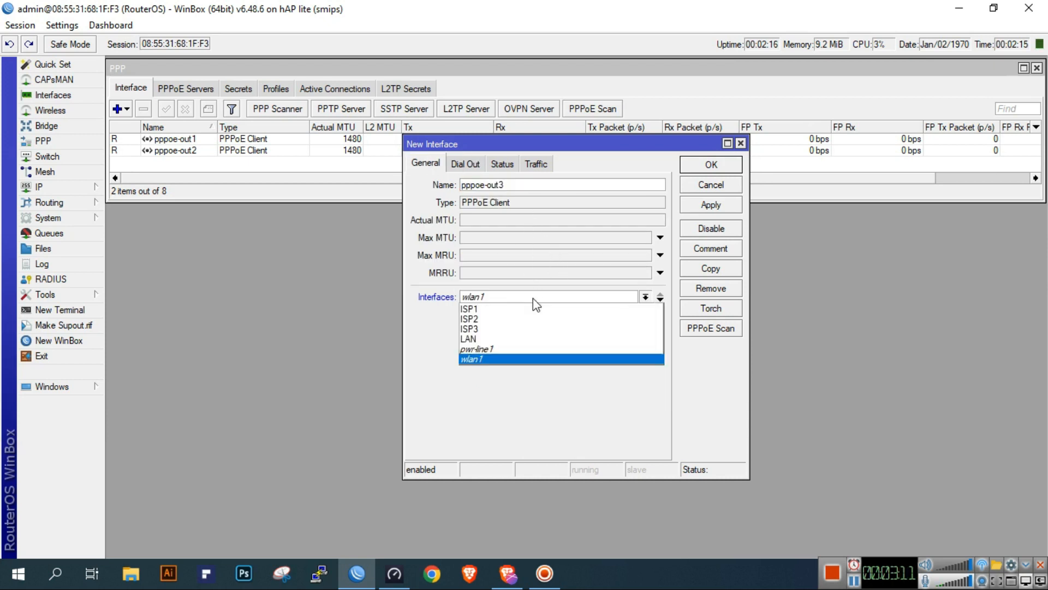
click(507, 328)
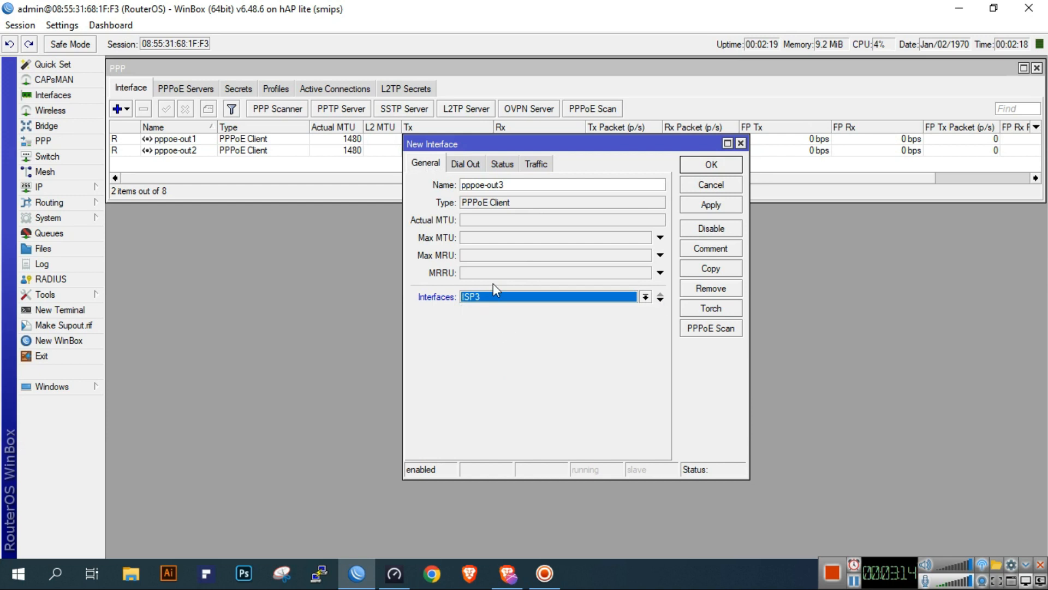
Set the ISP3 PPPoE client's dial-out user to test3, enter its password, disable Add Default Route, and save the interface
click(465, 165)
click(568, 226)
text(test)
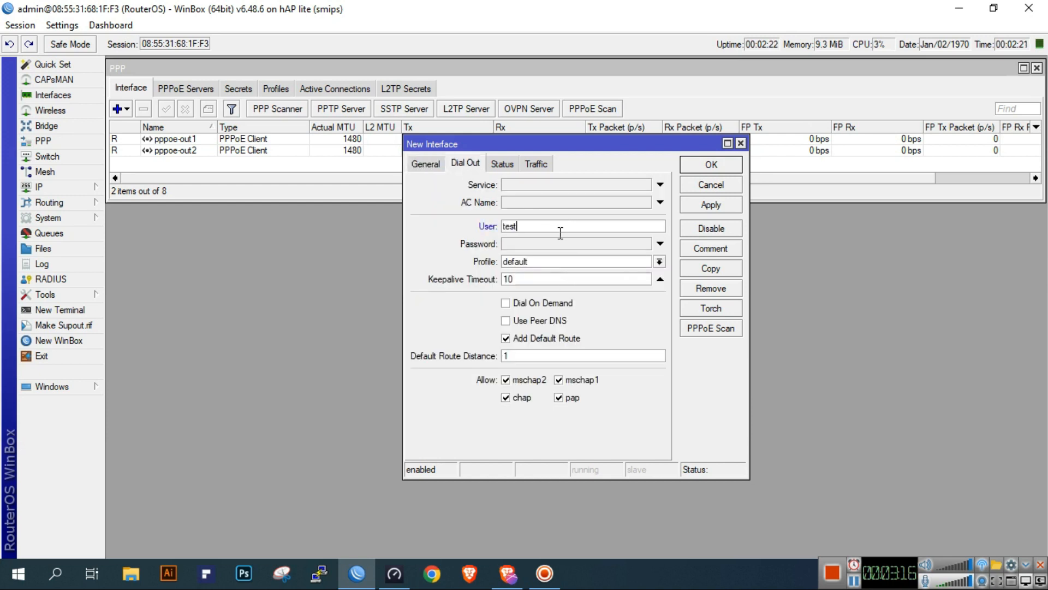
text(3)
click(568, 245)
text(****)
click(535, 339)
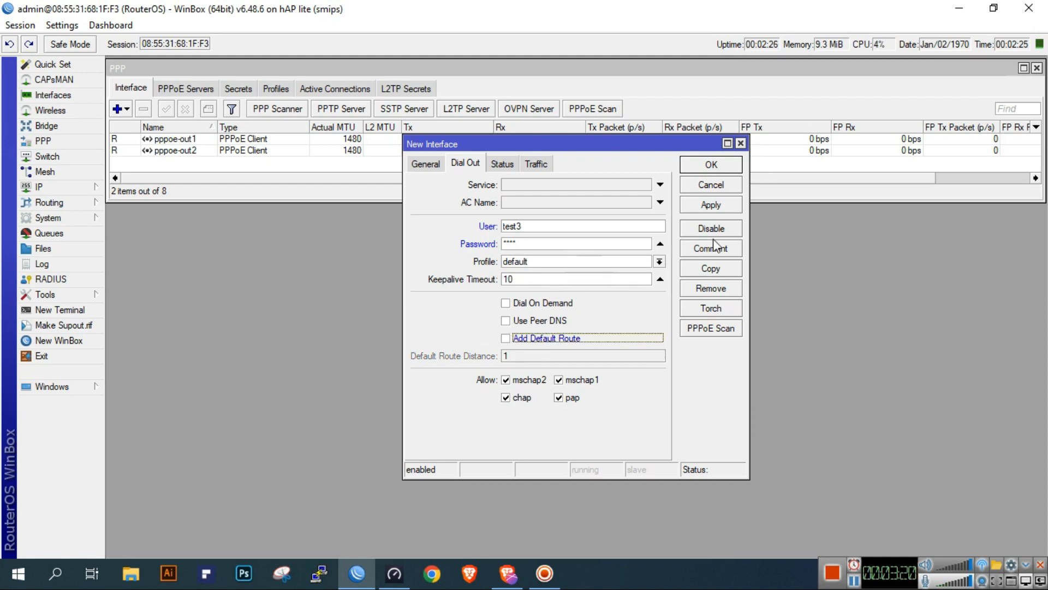
click(718, 210)
click(724, 166)
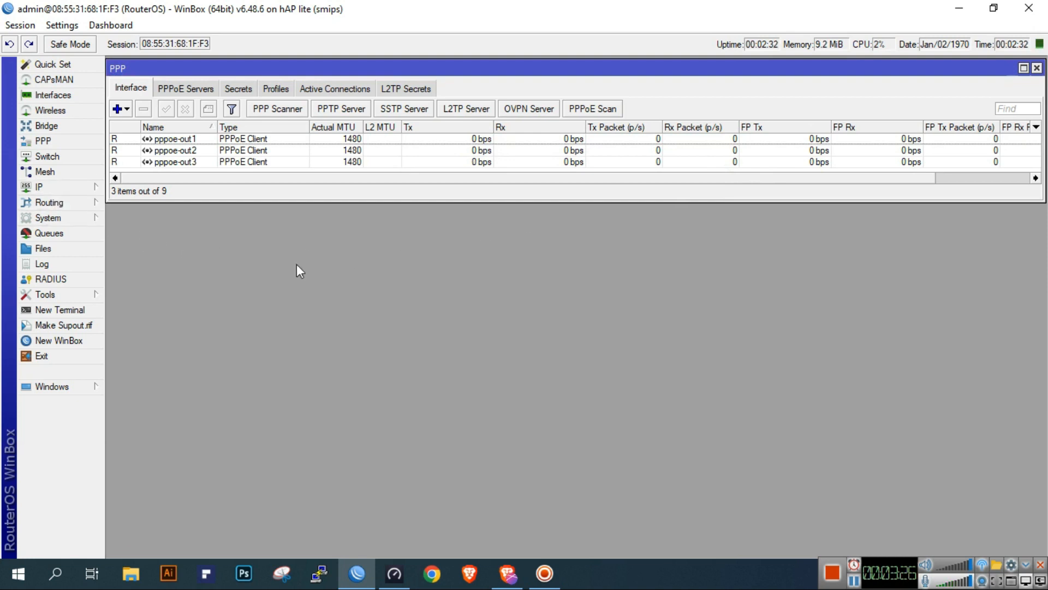
Add the IP address 192.168.88.1/24 to the LAN interface and close the address list
click(64, 186)
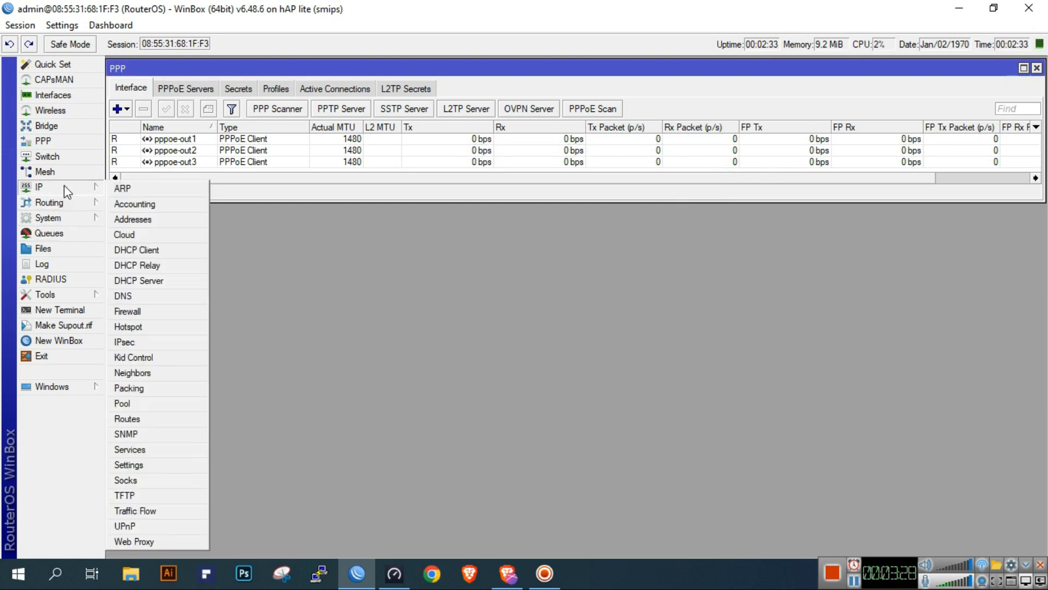
click(144, 215)
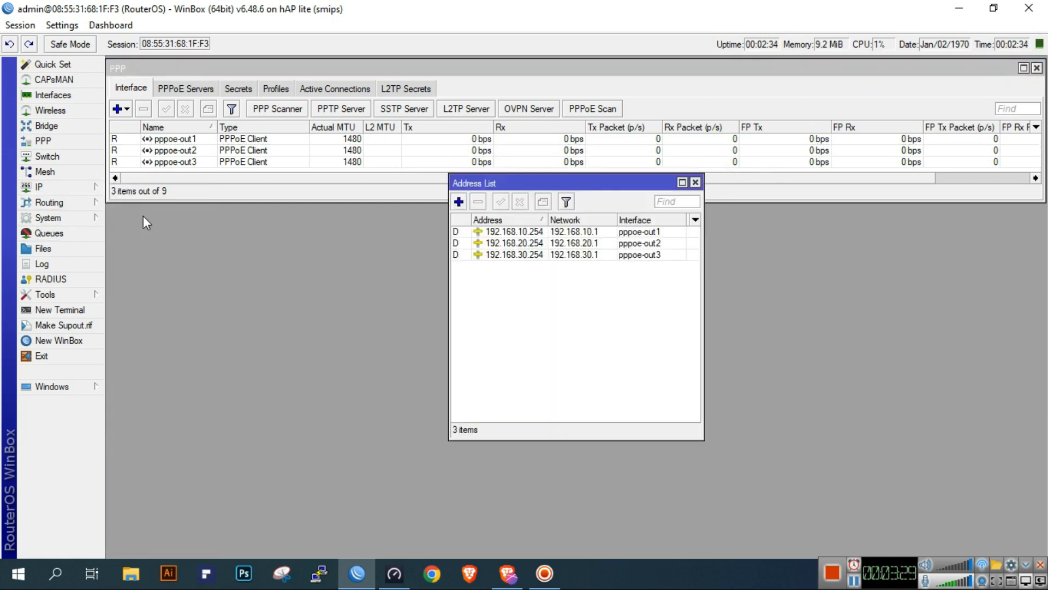
click(459, 202)
text(192.168.88.0)
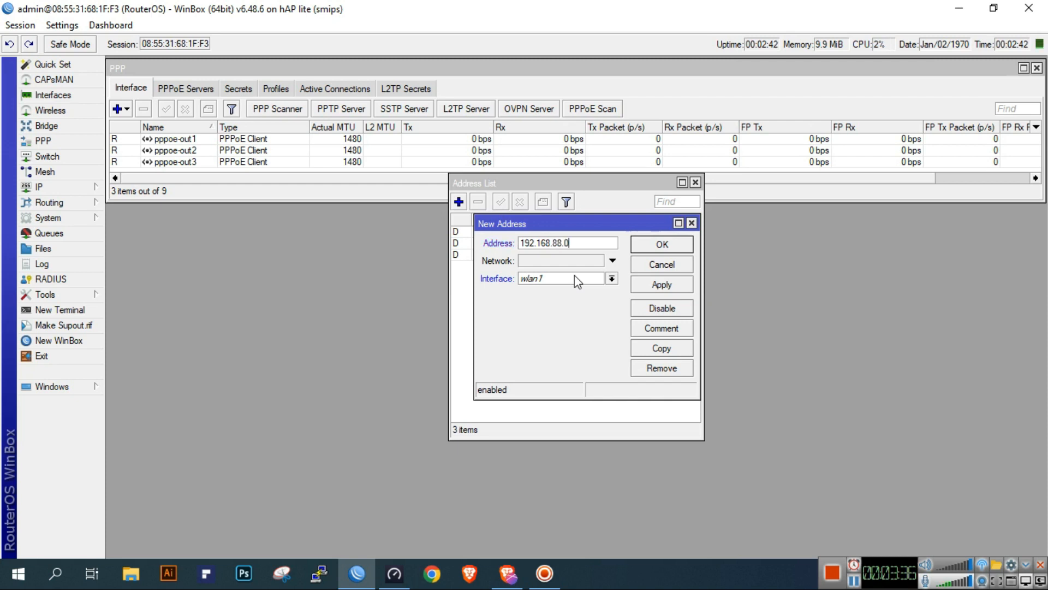
key(BackSpace)
text(1/24)
click(574, 275)
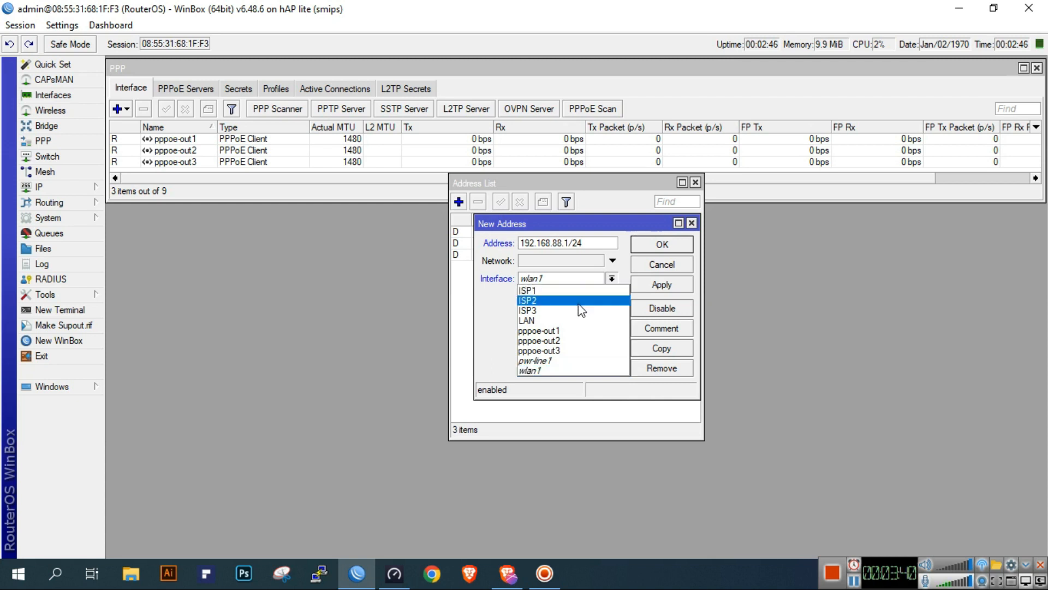
click(568, 321)
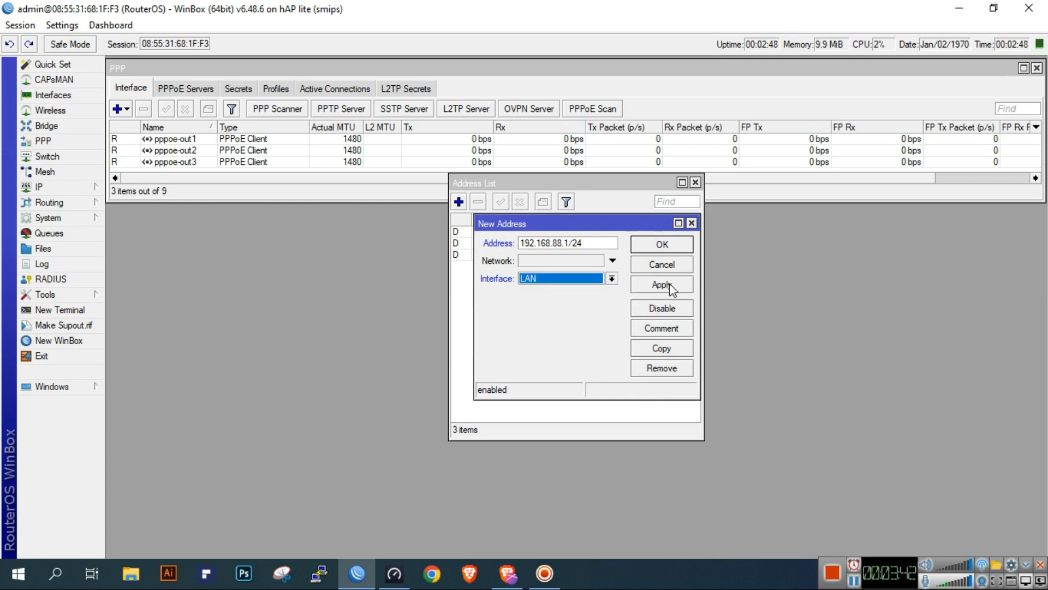
click(666, 285)
click(662, 245)
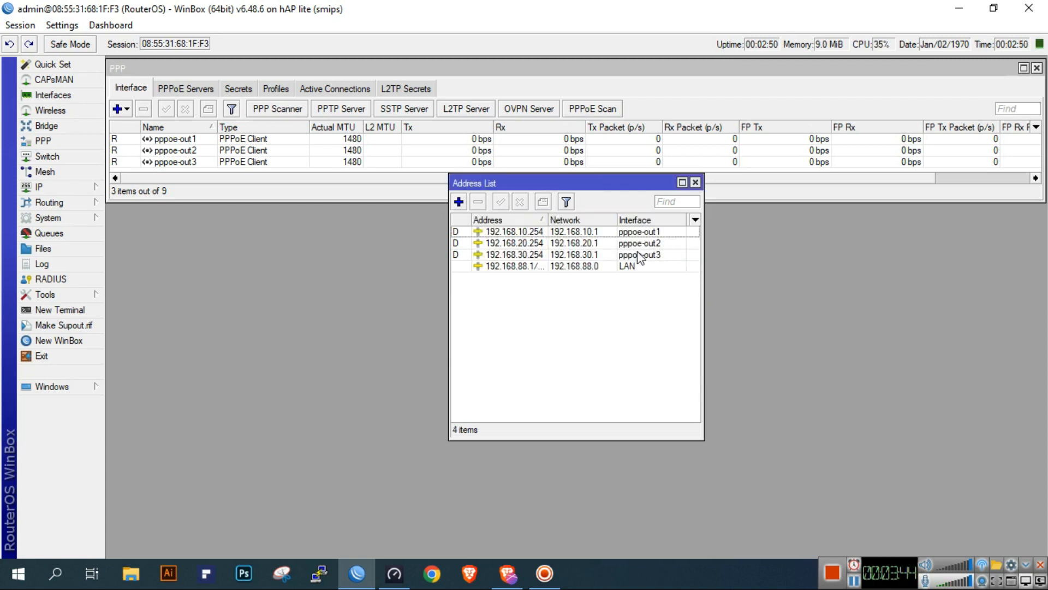
click(695, 182)
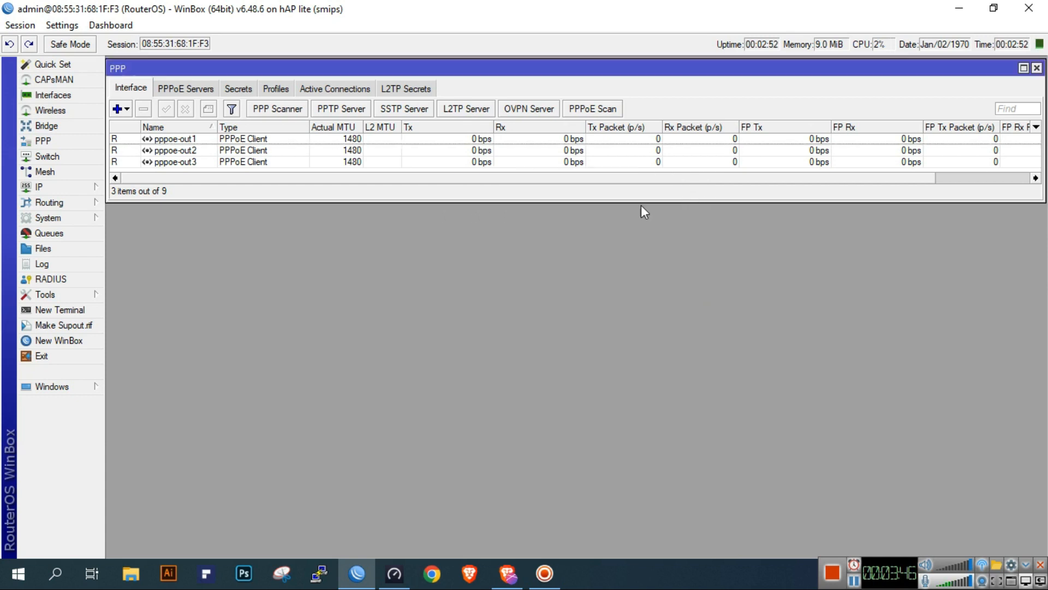
Set the router's DNS servers to 8.8.8.8 and 8.8.4.4, allow remote requests, and save the DNS settings
click(80, 189)
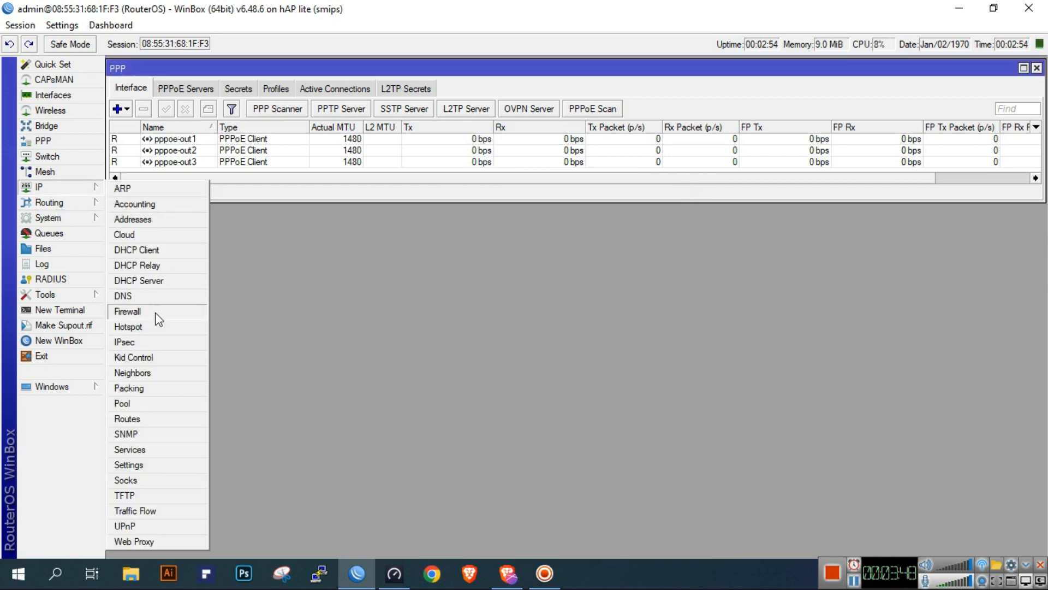
click(158, 298)
click(288, 112)
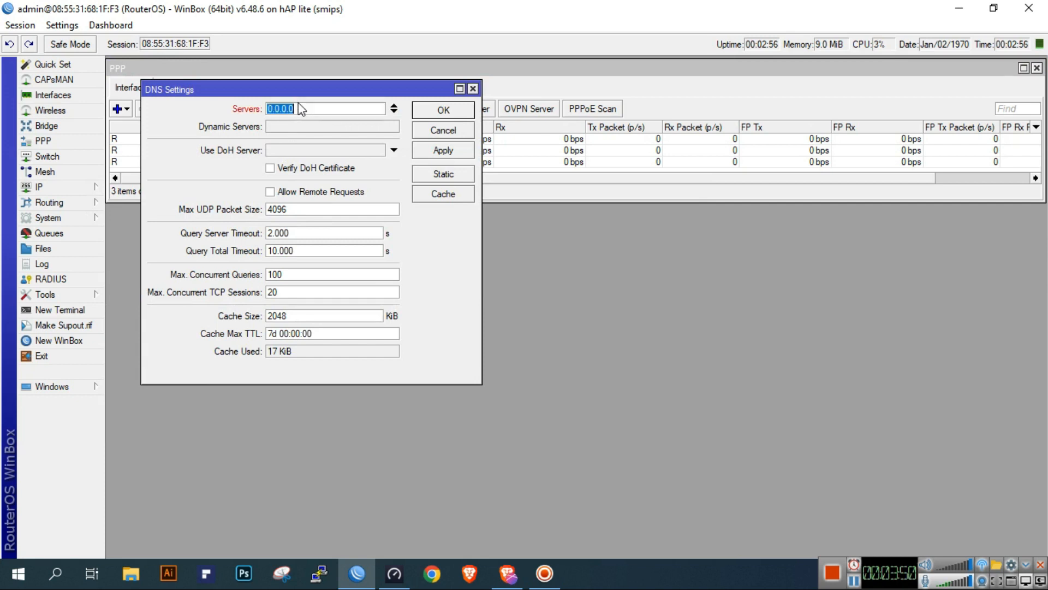
text(8.8.8.8)
click(394, 112)
text(8.8.4.4)
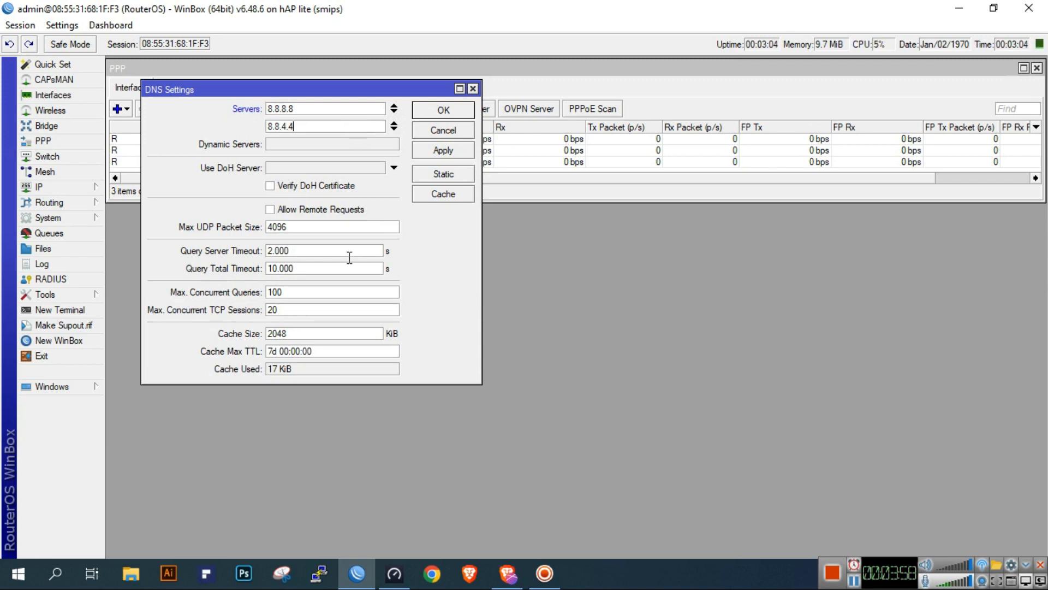
click(271, 211)
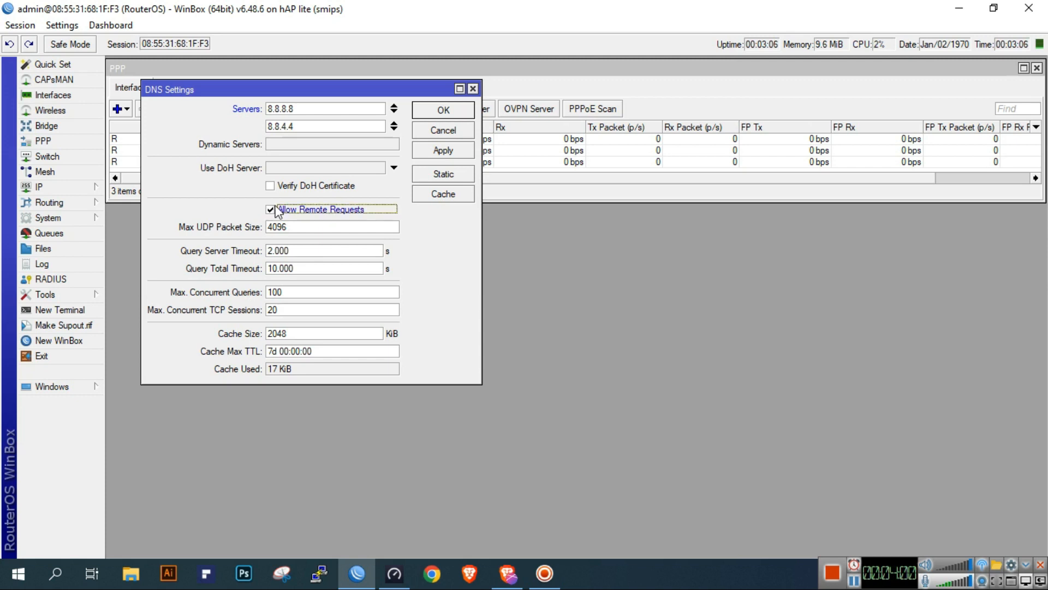
click(440, 150)
click(443, 110)
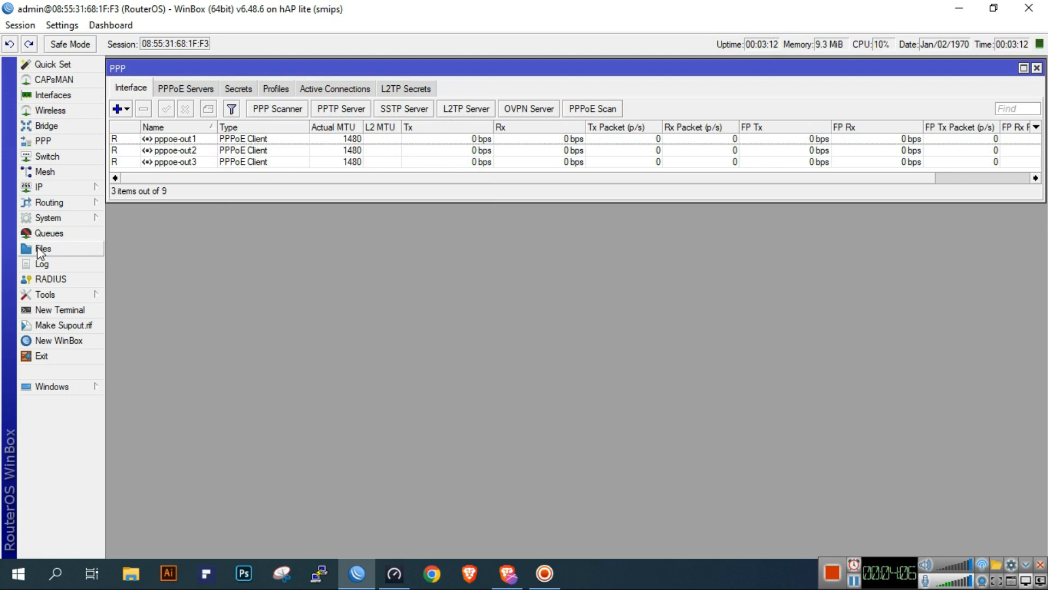
click(84, 188)
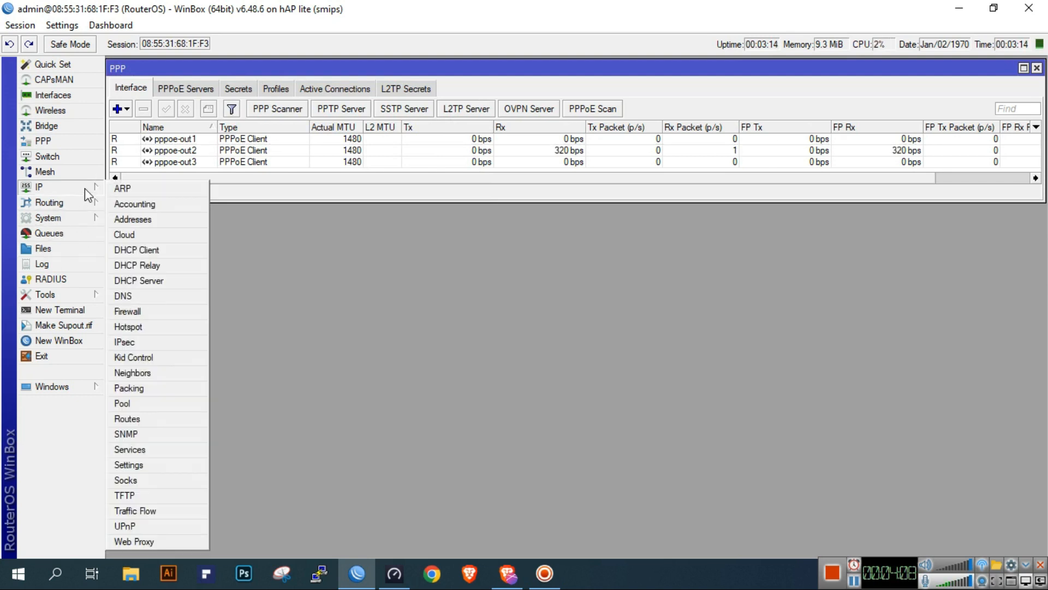
click(147, 218)
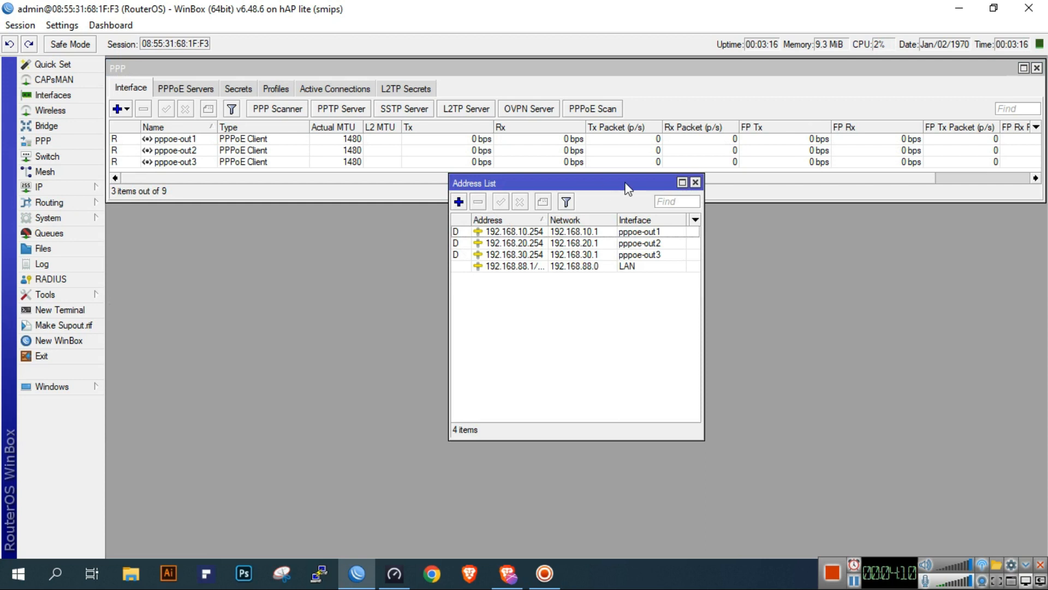
click(695, 181)
Run DHCP Setup on the LAN interface with address space 192.168.88.0/24, accepting the suggested values through to completion
click(65, 186)
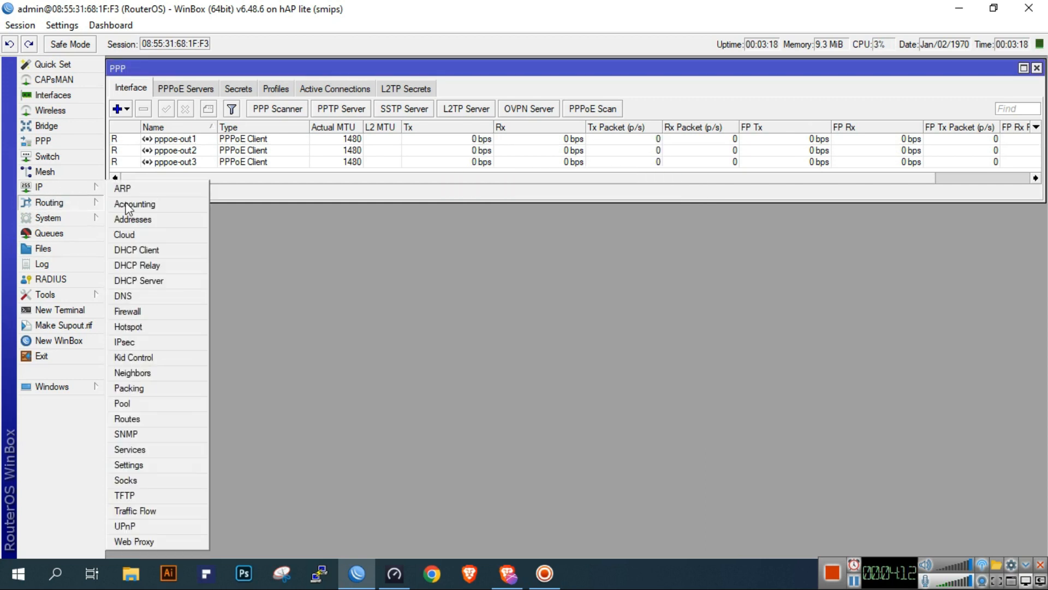
click(143, 280)
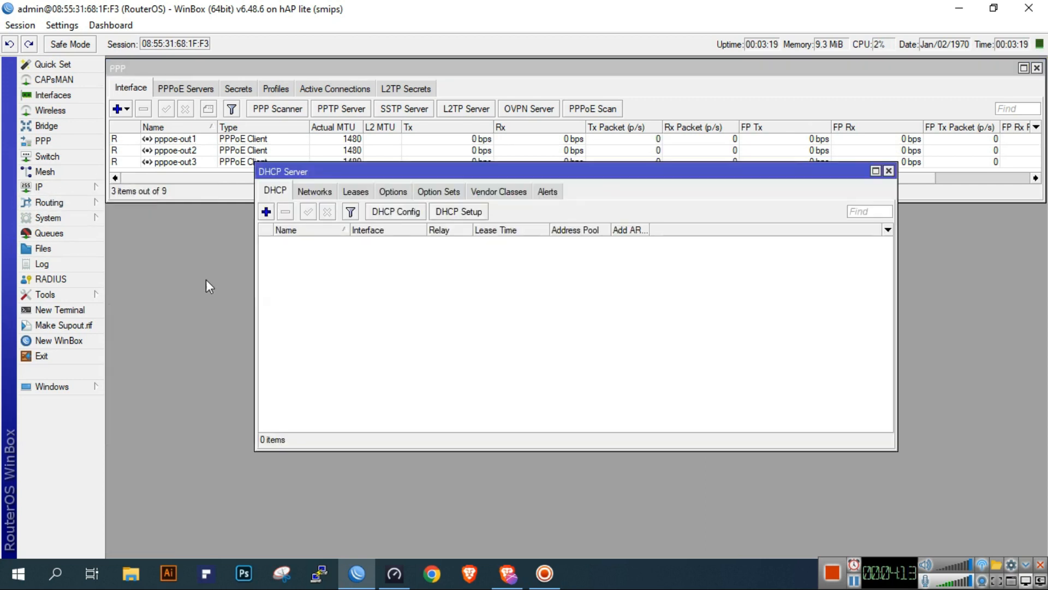
click(477, 216)
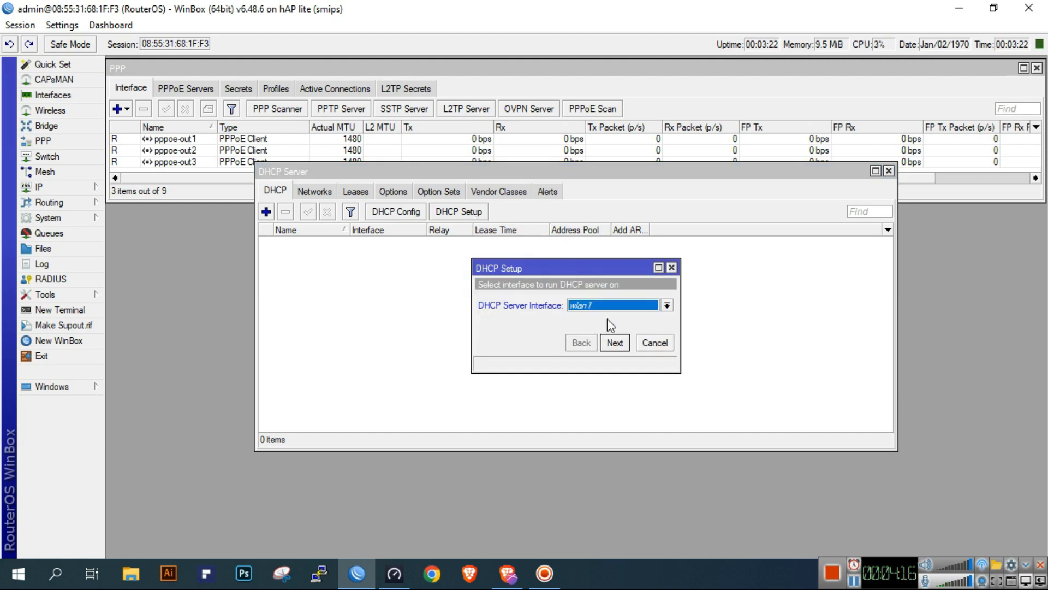
click(621, 307)
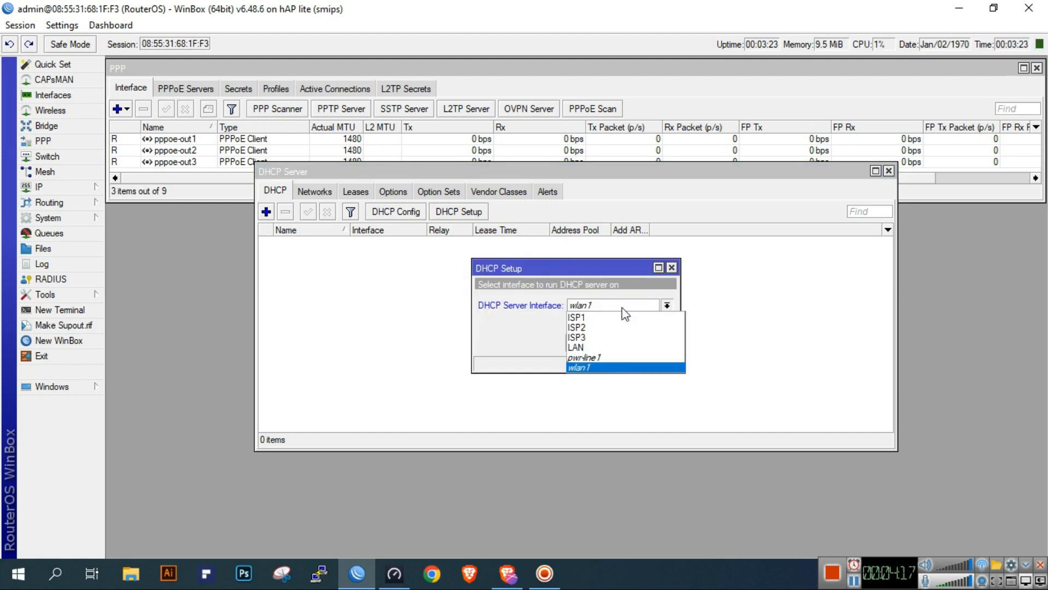
click(595, 349)
click(615, 343)
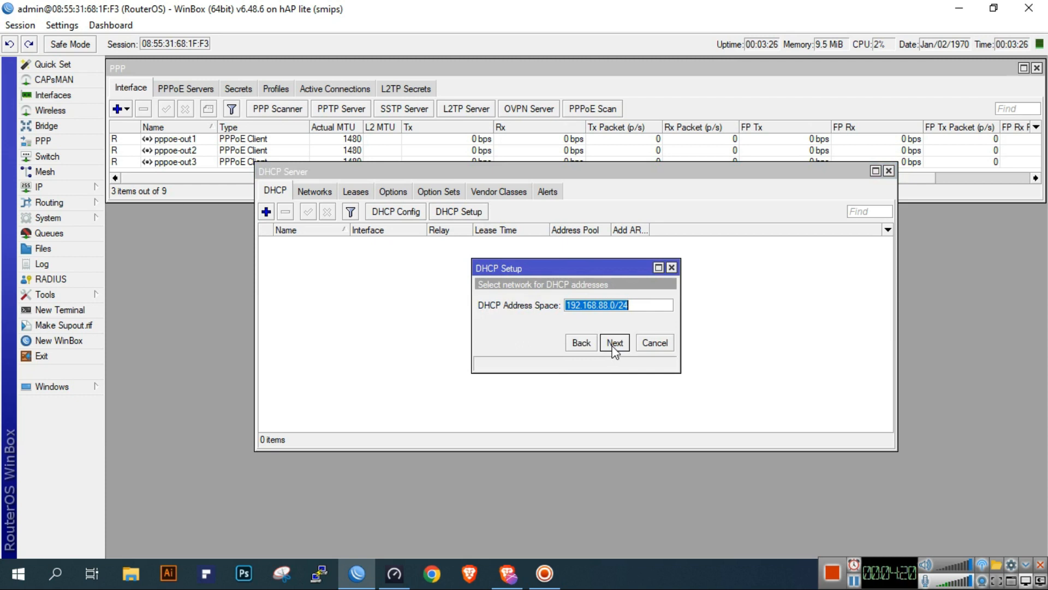
click(615, 343)
click(615, 343)
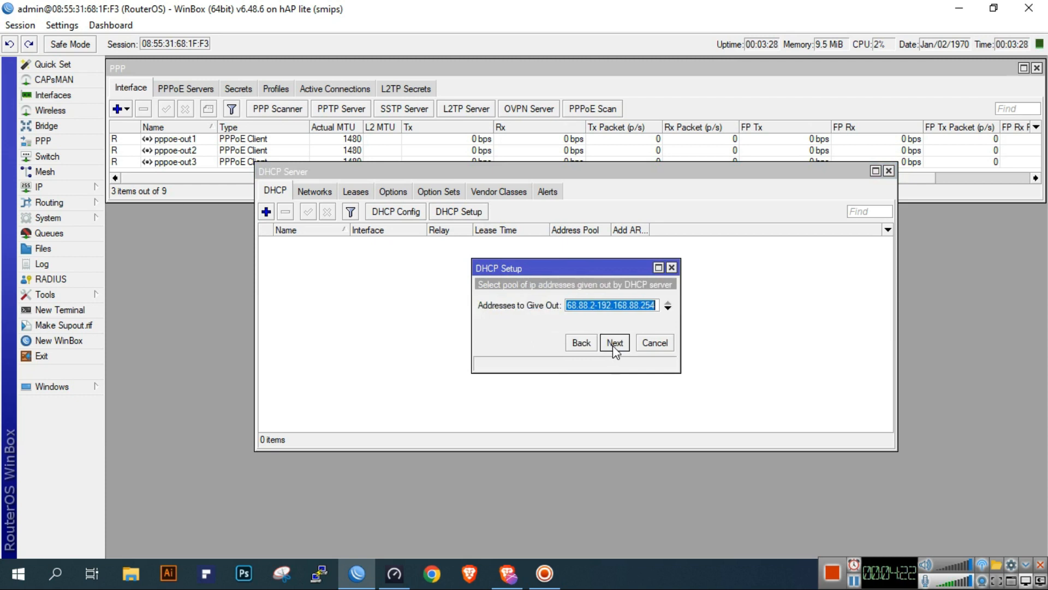
click(615, 343)
click(615, 342)
click(614, 342)
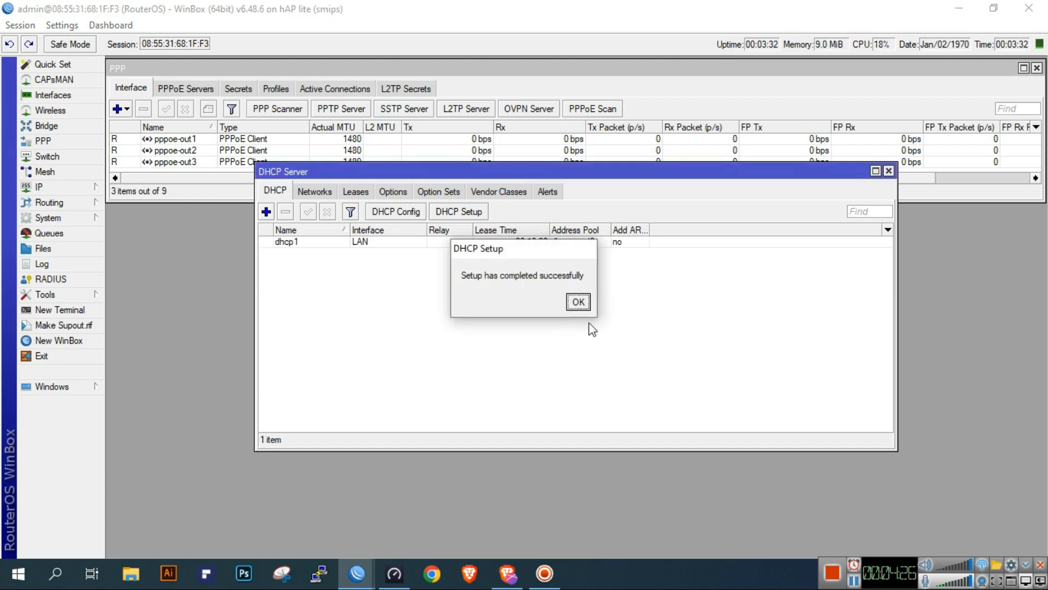
click(575, 301)
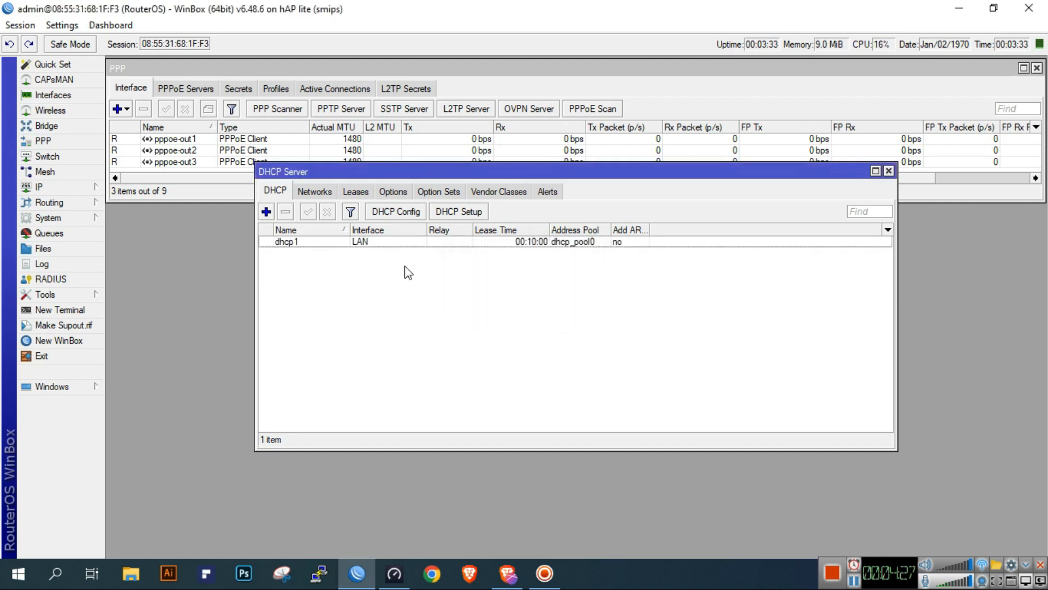
Rename the LAN interface's DHCP server to LAN-DHCP and save it
double_click(342, 242)
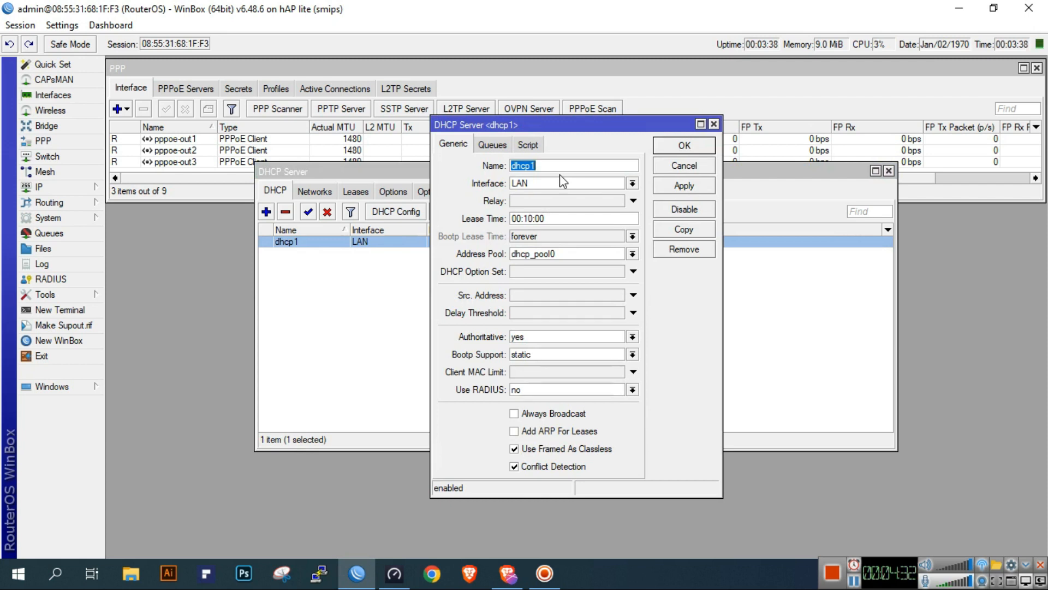
text(LAN-DHCP)
click(684, 185)
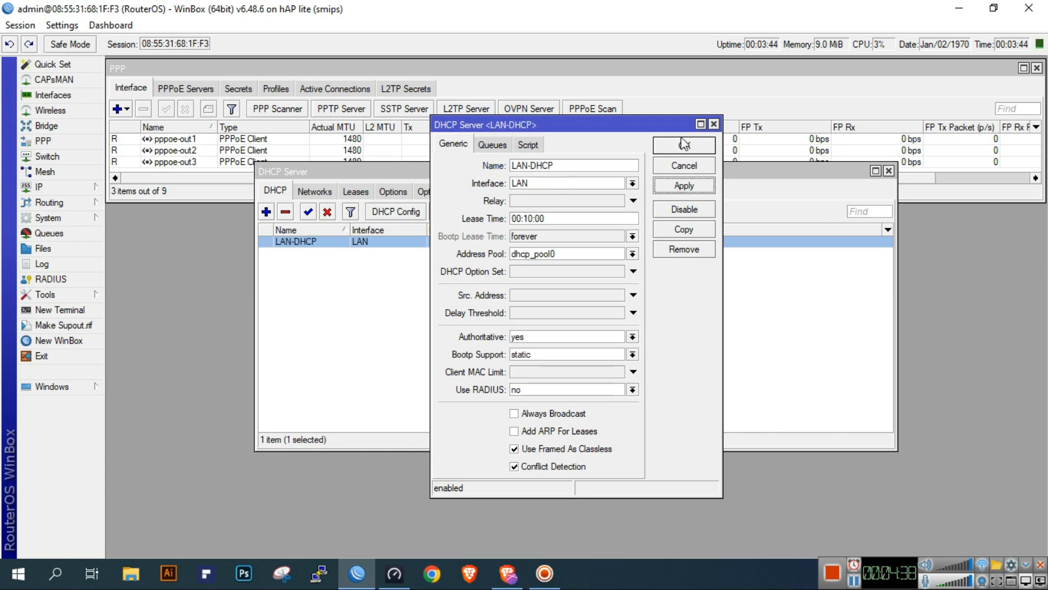
click(684, 144)
Rename the DHCP address pool to LAN-Pool, save it, and close the IP pool and DHCP server windows
click(61, 190)
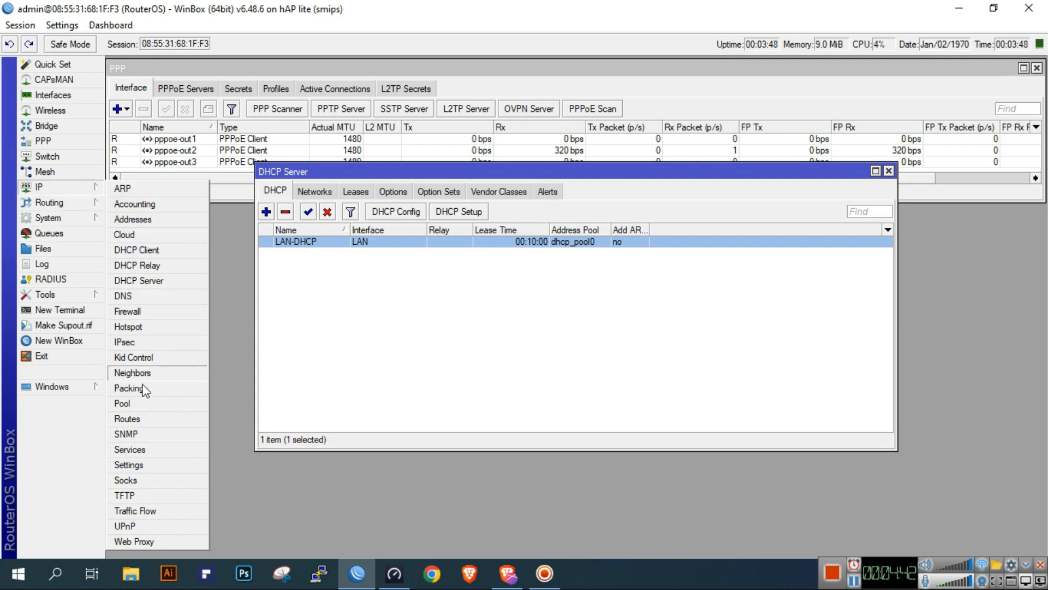
click(145, 403)
double_click(511, 242)
text(LAN-Pool)
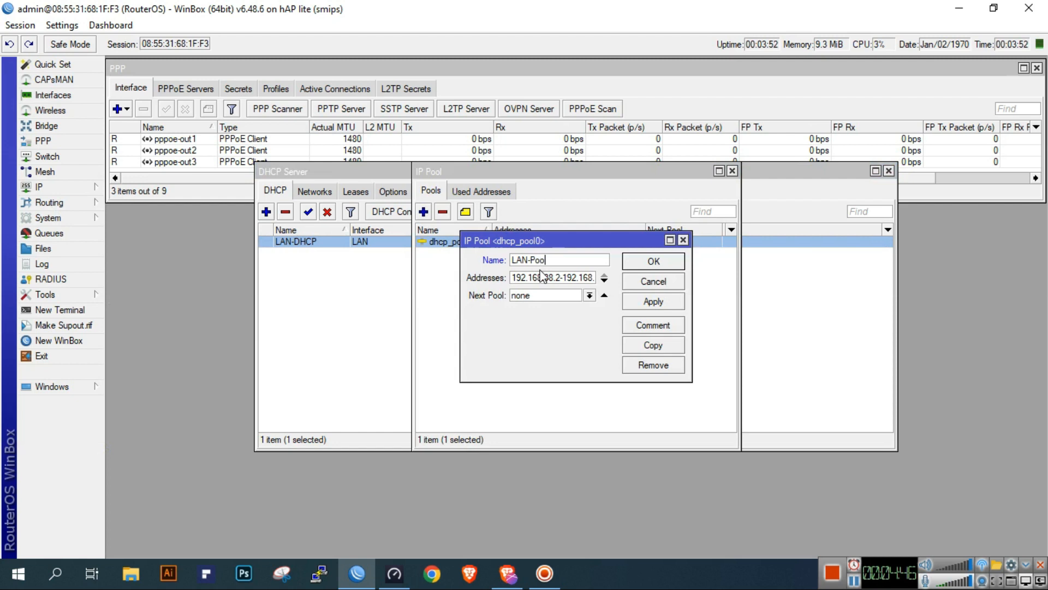
click(653, 262)
click(732, 171)
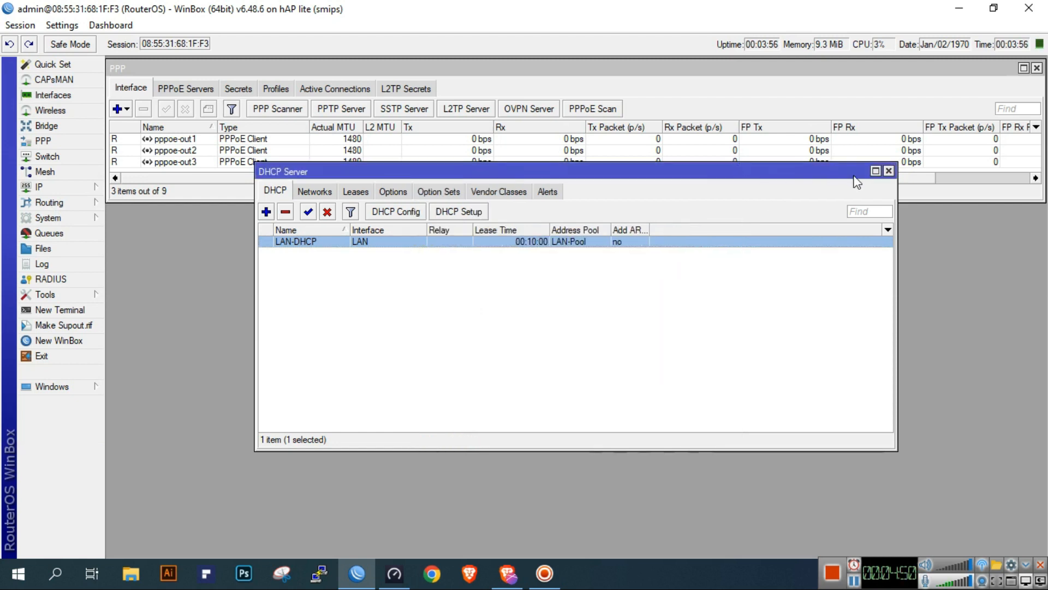
click(888, 171)
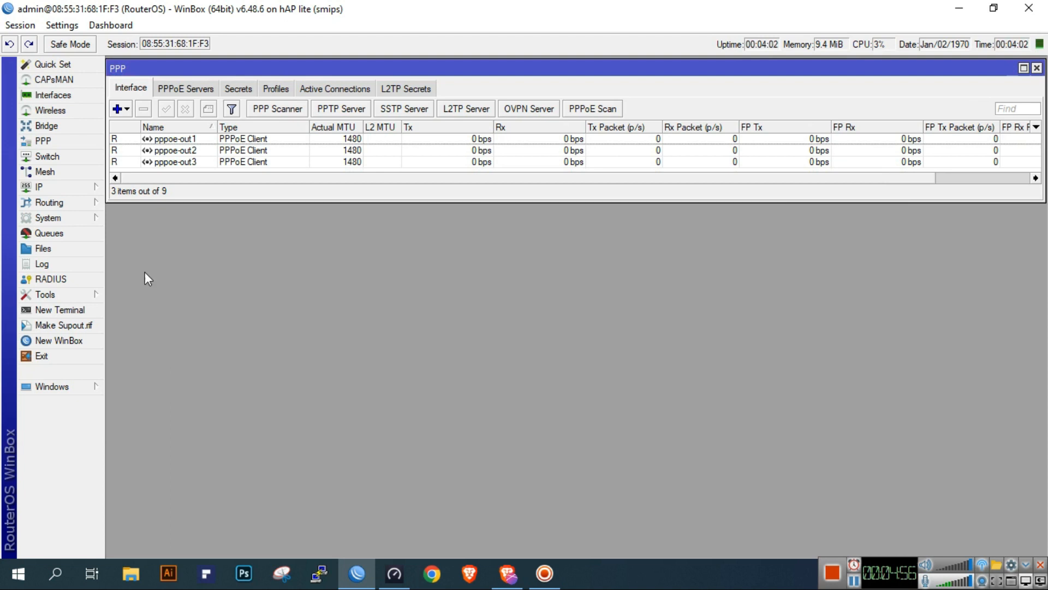
Add a firewall NAT rule in the srcnat chain with out interface pppoe-out1 and action masquerade
click(70, 189)
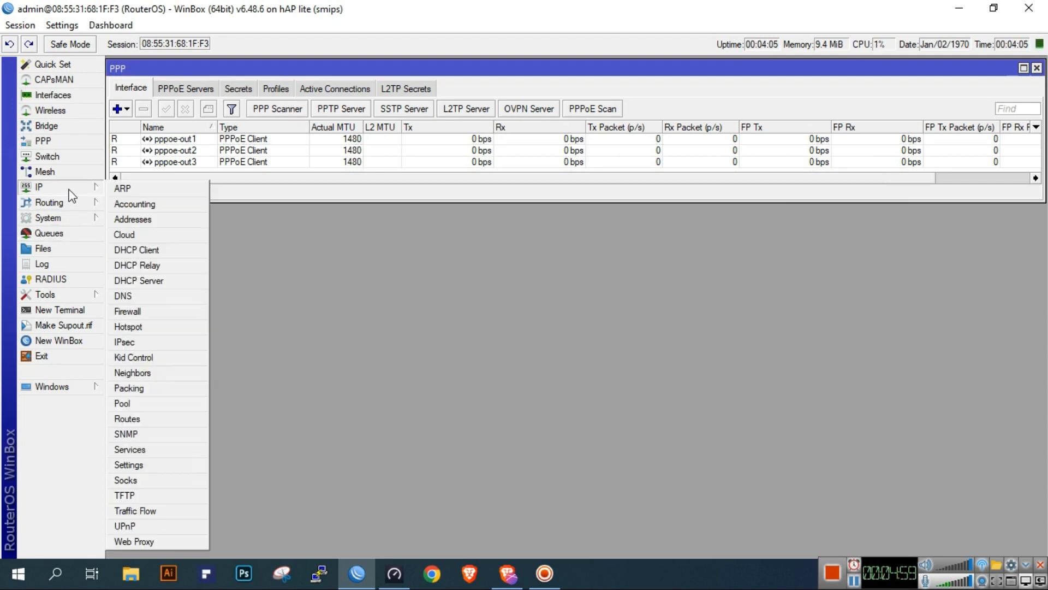
click(151, 309)
click(175, 234)
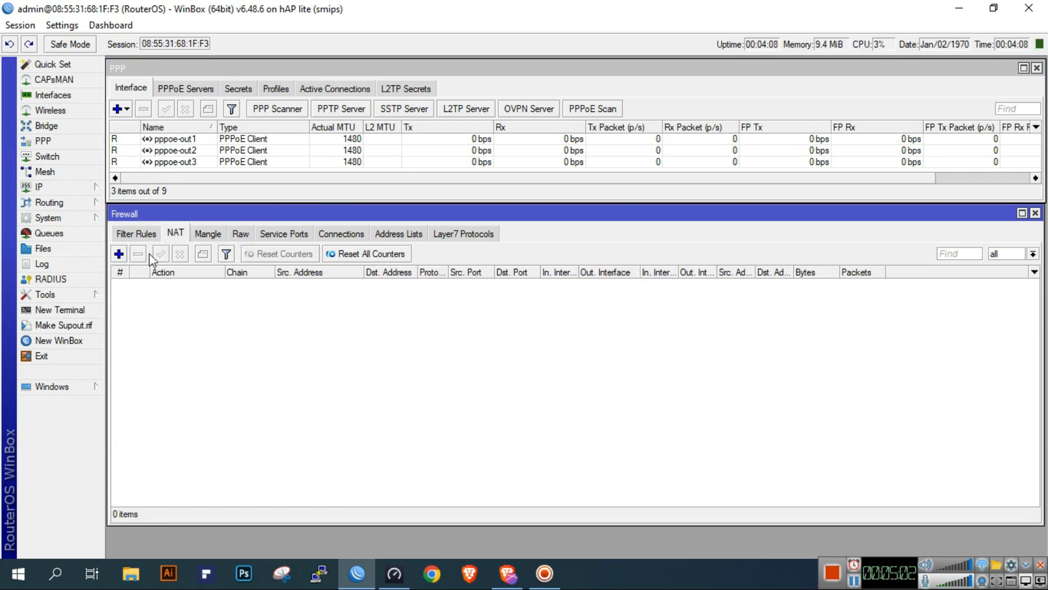
click(118, 254)
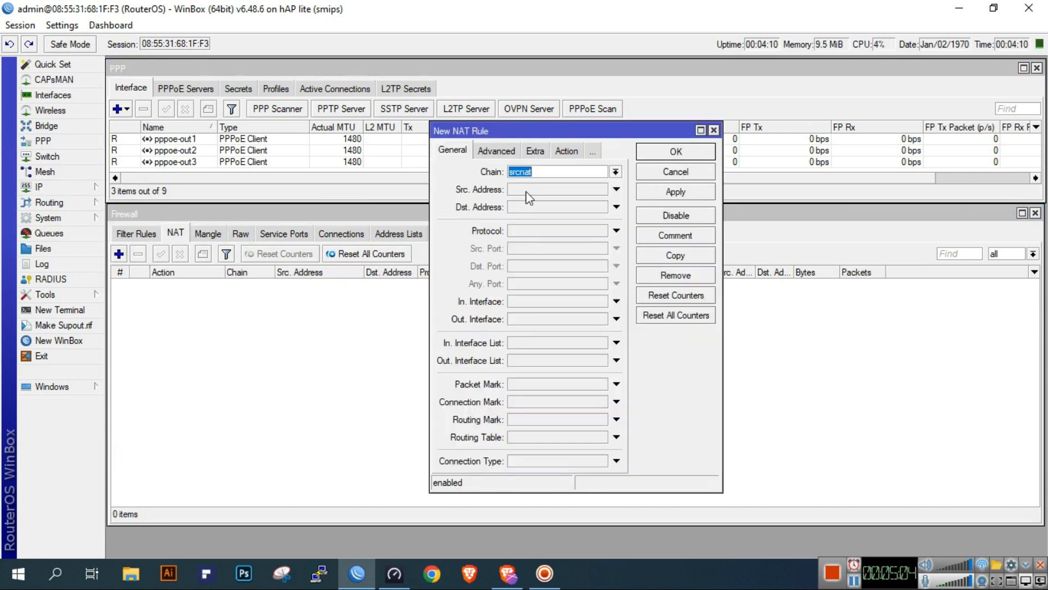
click(538, 320)
click(562, 320)
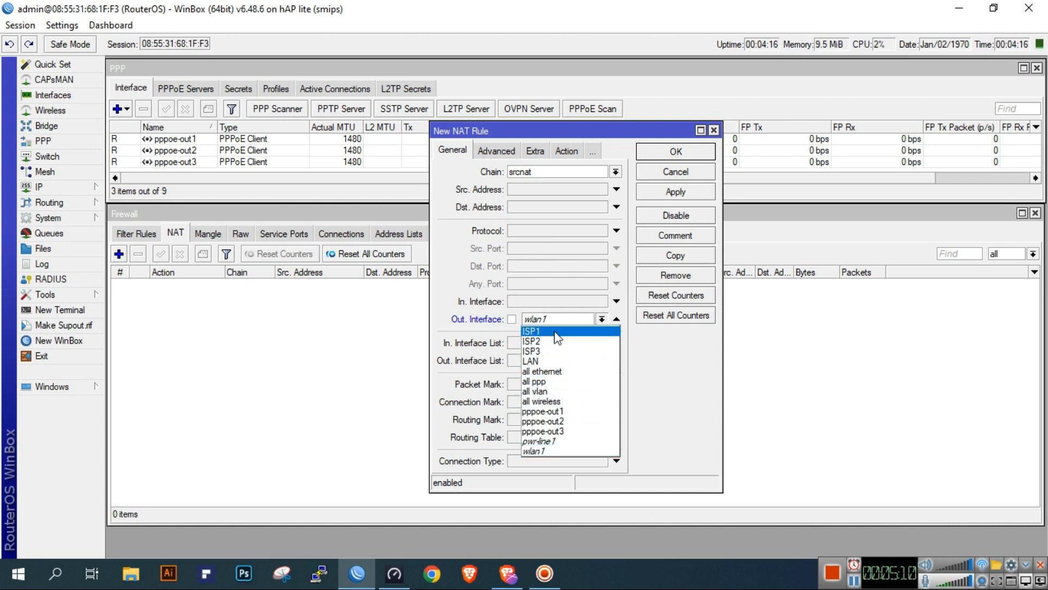
click(575, 411)
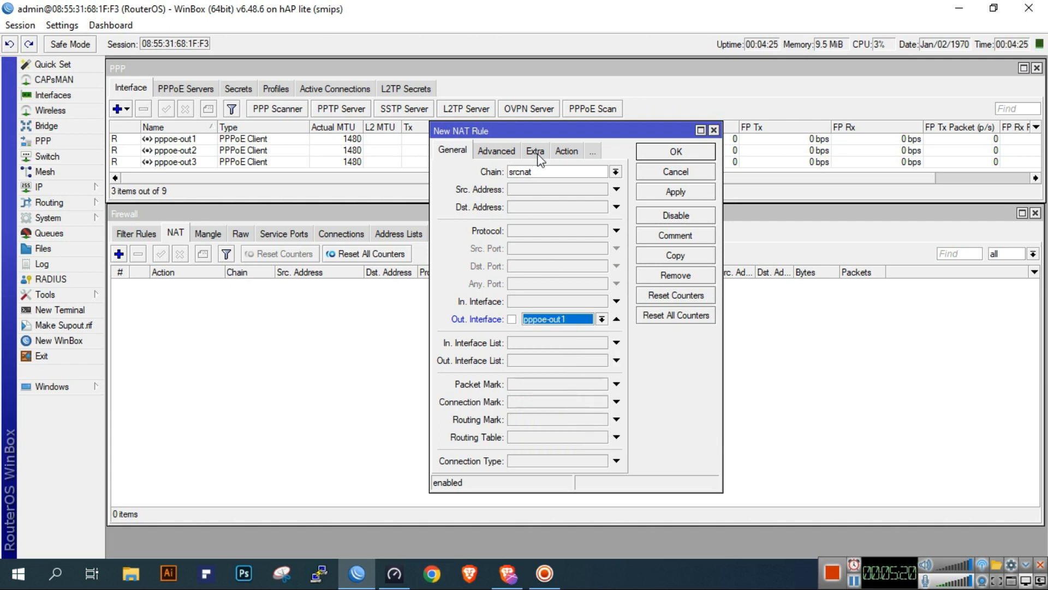
click(566, 151)
click(564, 172)
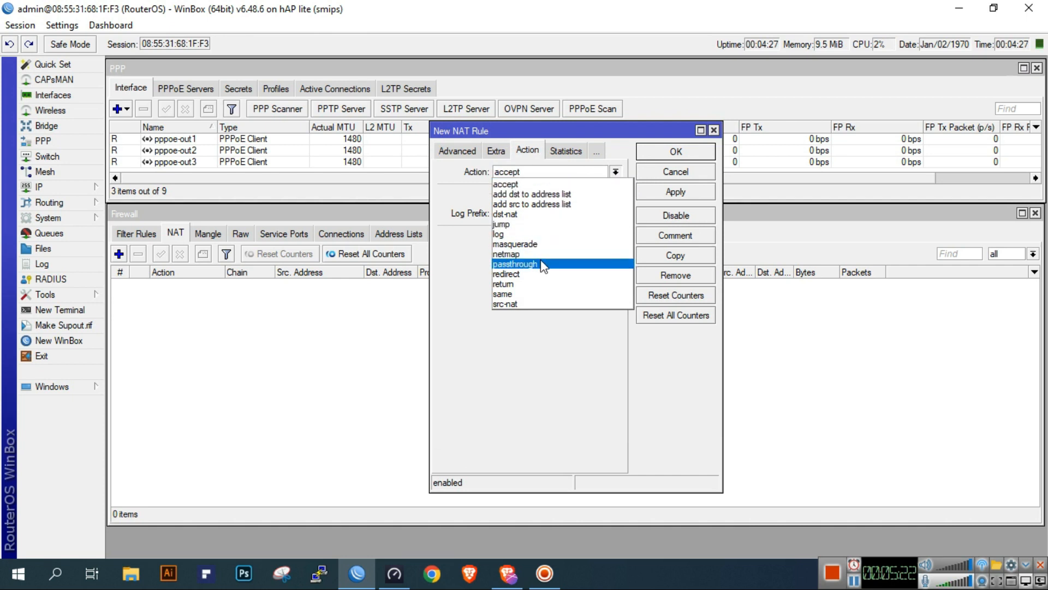
click(515, 244)
click(695, 188)
click(696, 171)
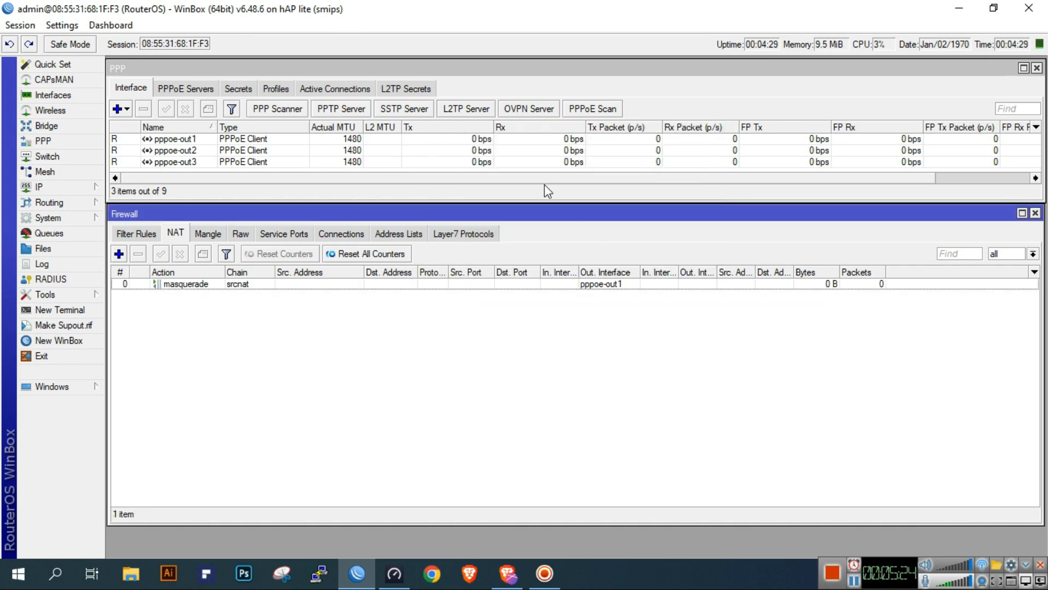
Add a second srcnat rule with out interface pppoe-out2 and action masquerade
click(119, 253)
click(460, 154)
click(461, 153)
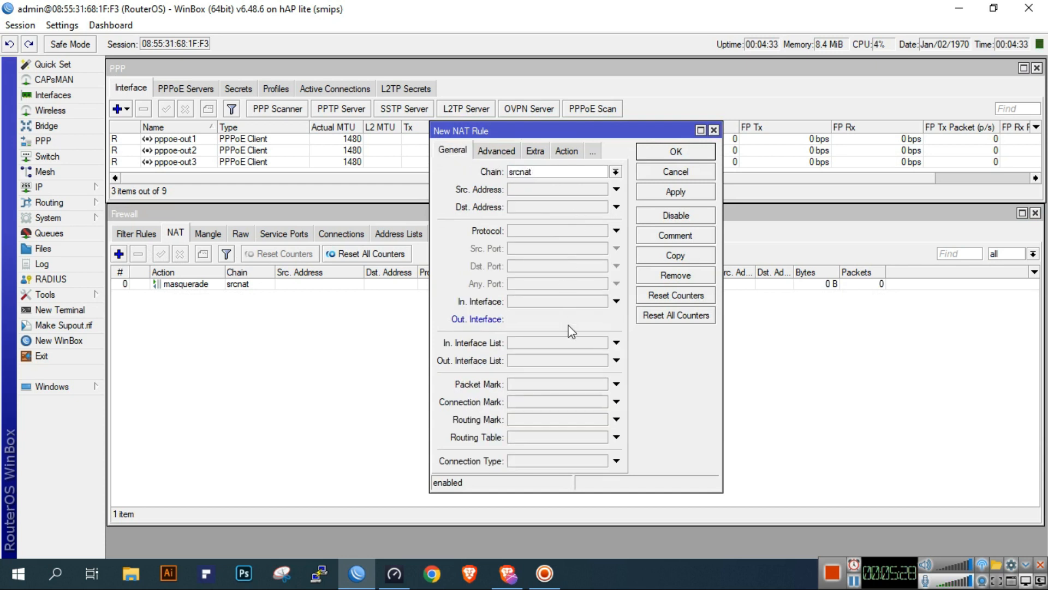
click(602, 319)
click(559, 417)
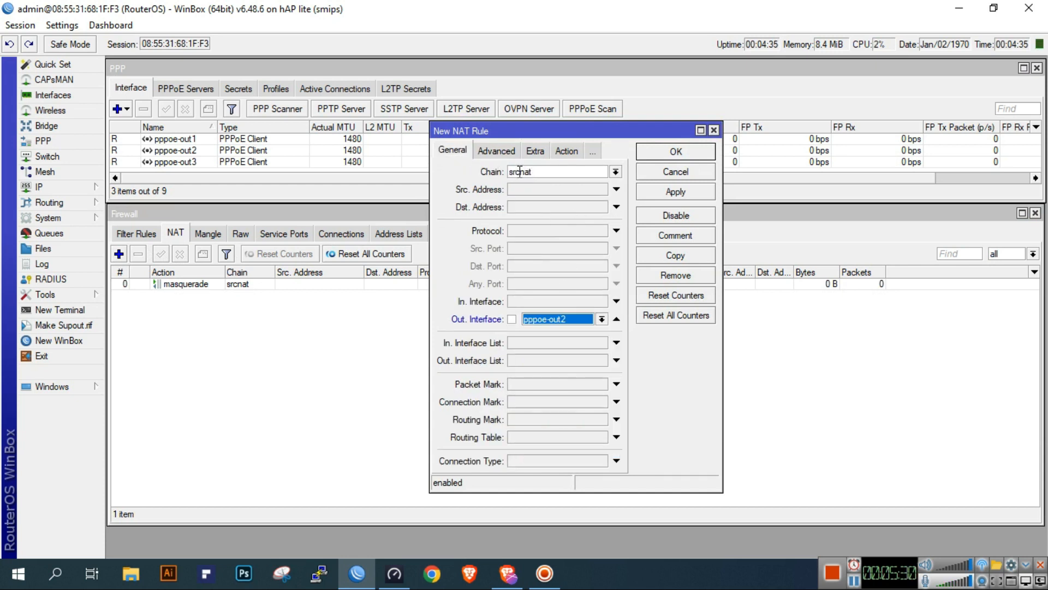
click(566, 150)
click(554, 171)
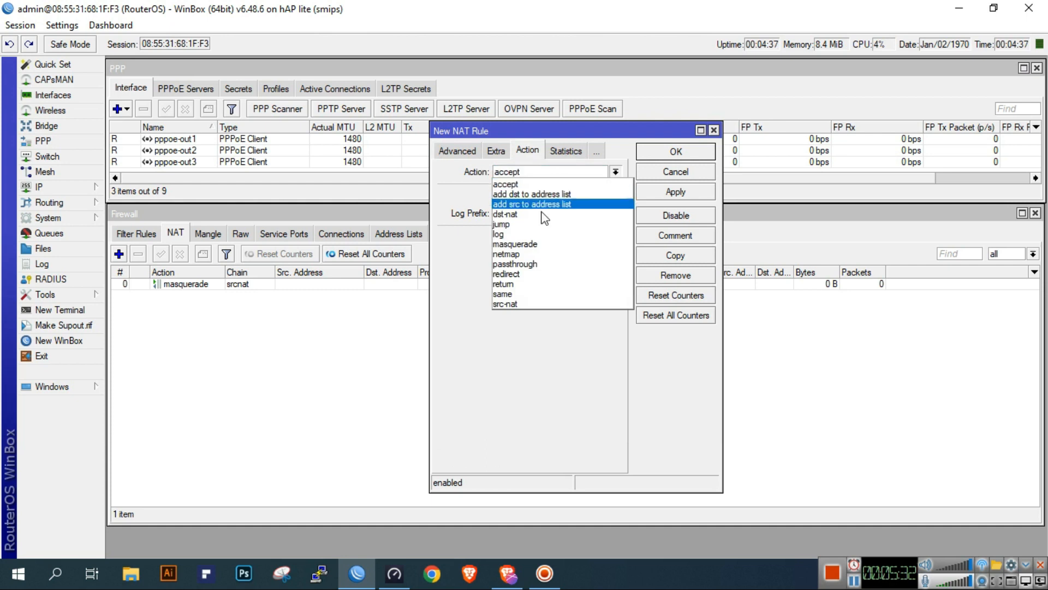
click(540, 244)
click(676, 191)
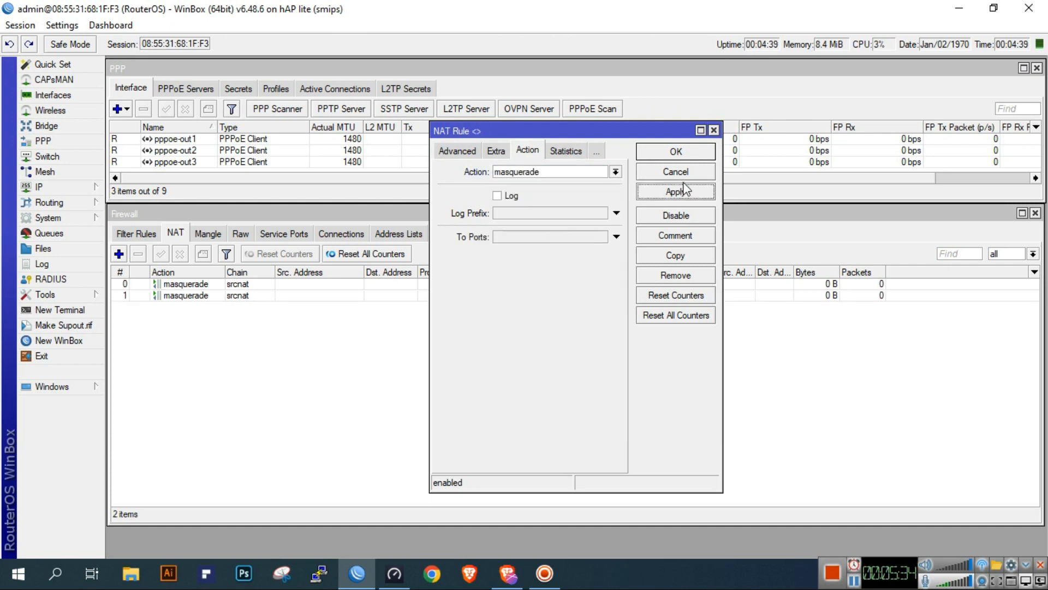
click(699, 155)
Add a third srcnat rule with out interface pppoe-out3 and action masquerade
click(119, 253)
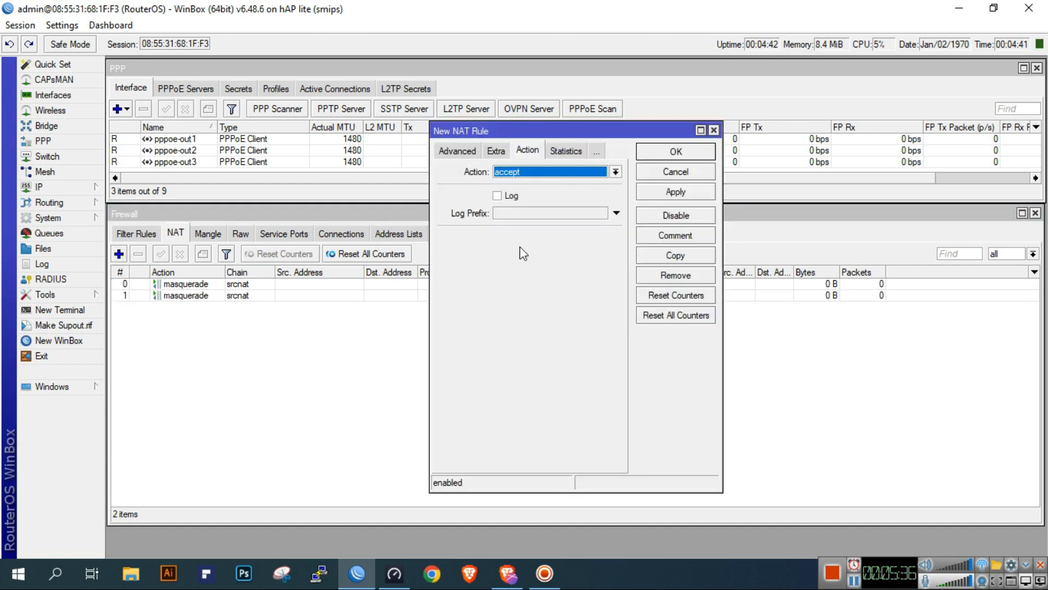
click(452, 151)
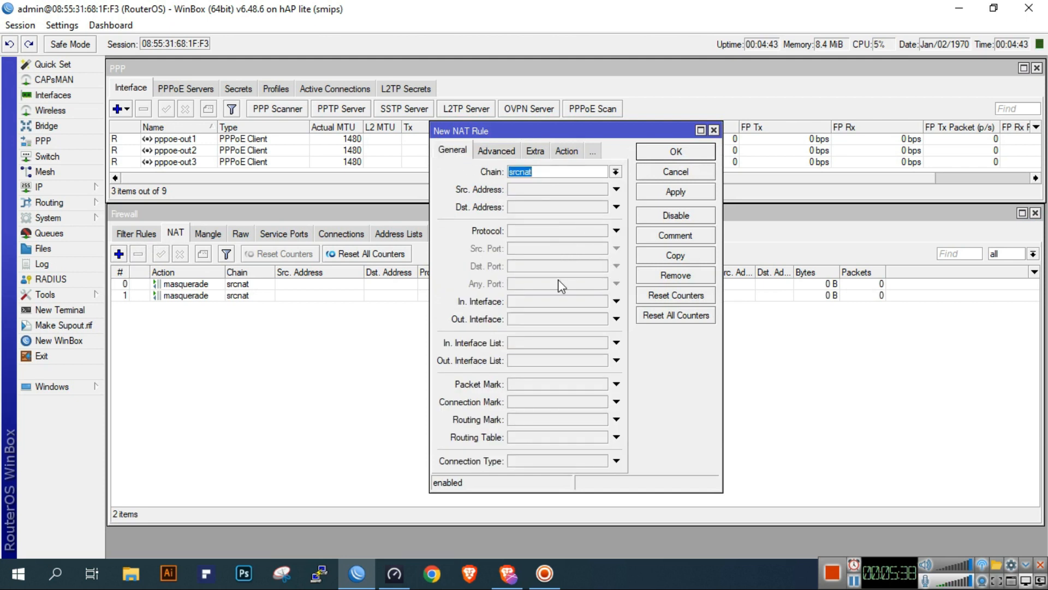
click(570, 321)
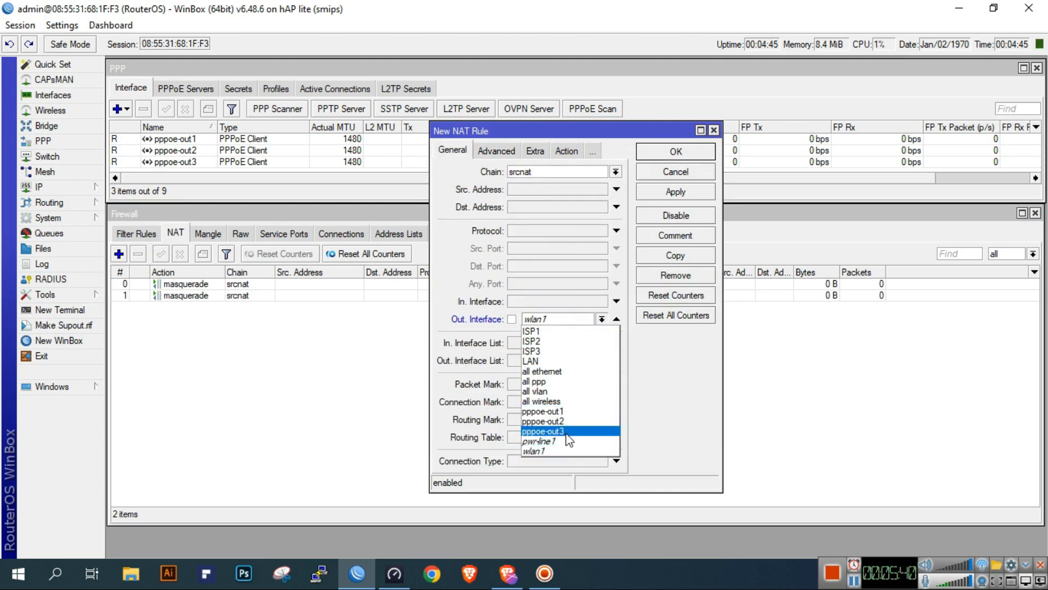
click(543, 430)
click(568, 152)
click(568, 171)
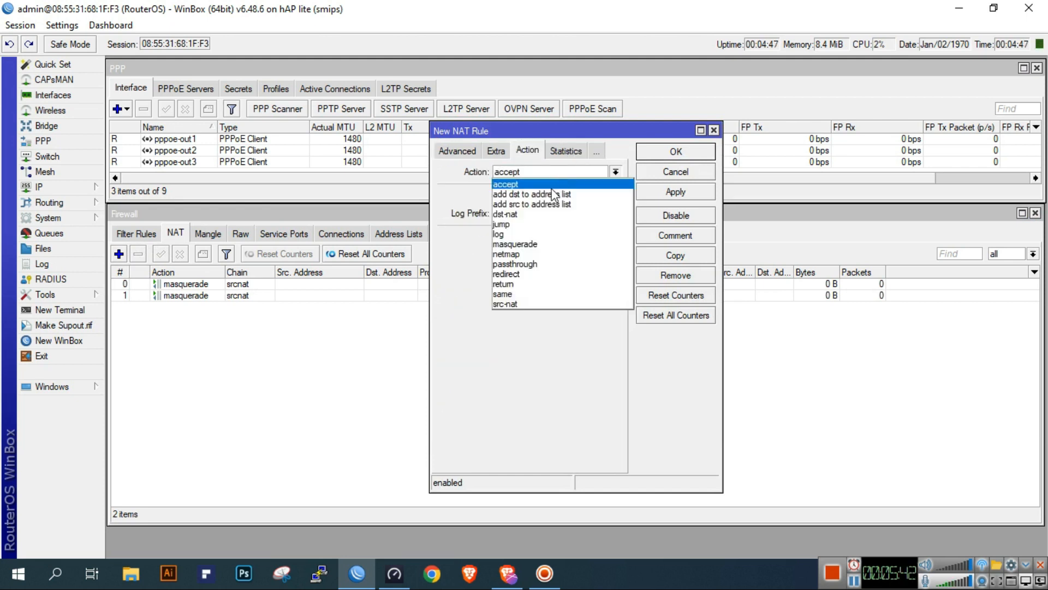
click(542, 245)
click(681, 193)
click(692, 146)
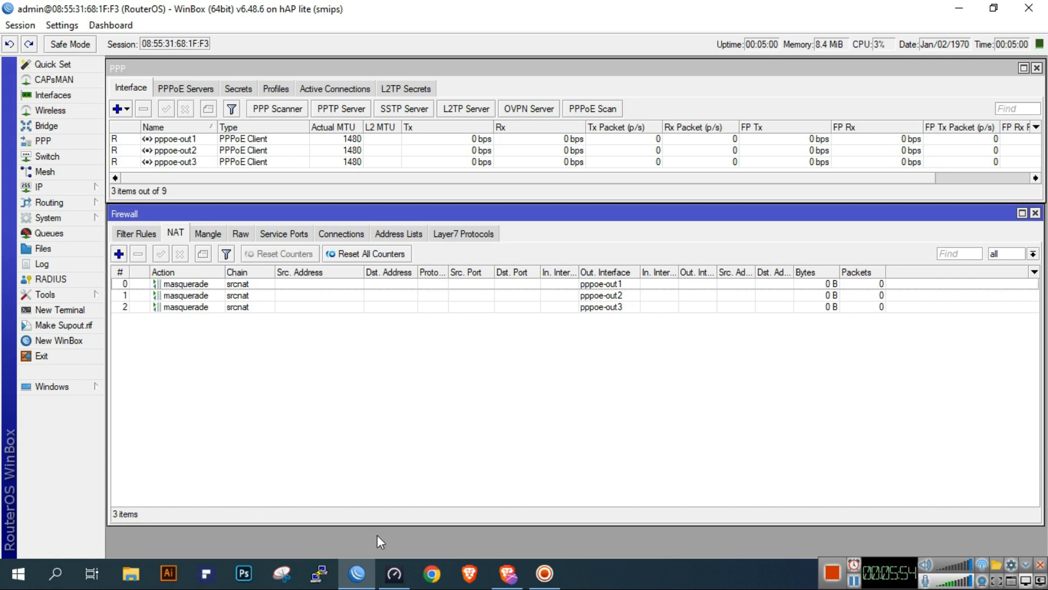
Switch to the Brave browser, try searching the web for rfc1918 in a new tab, and return to WinBox
click(508, 574)
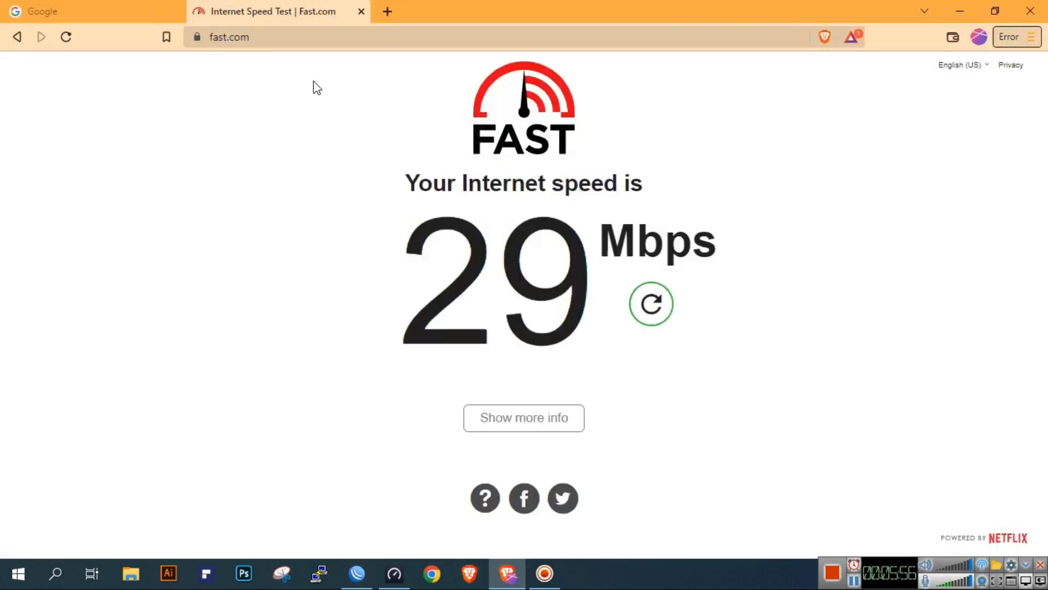
click(386, 12)
text(rfc191)
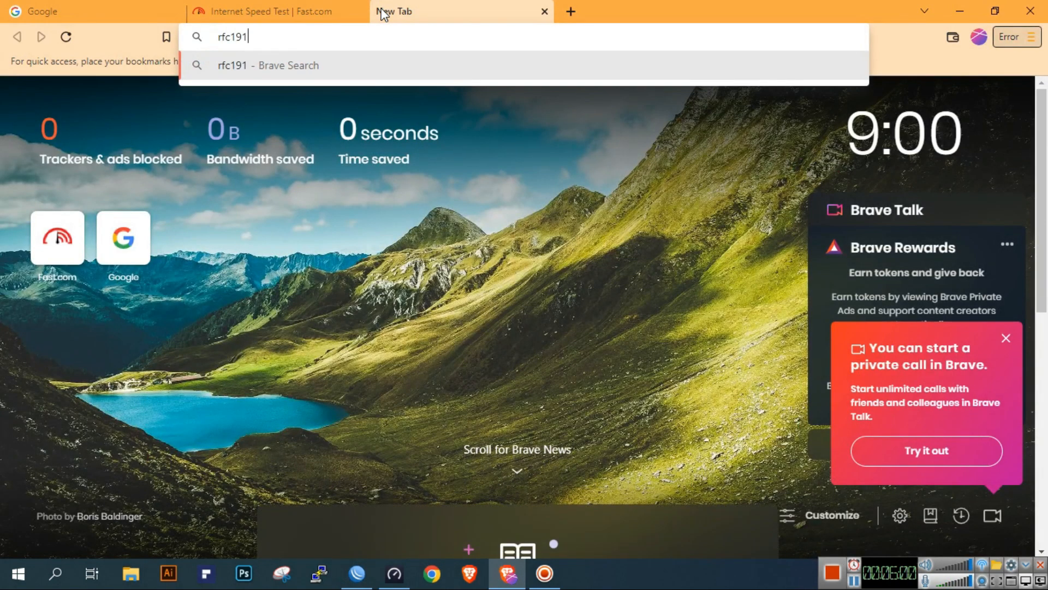
text(8)
key(Return)
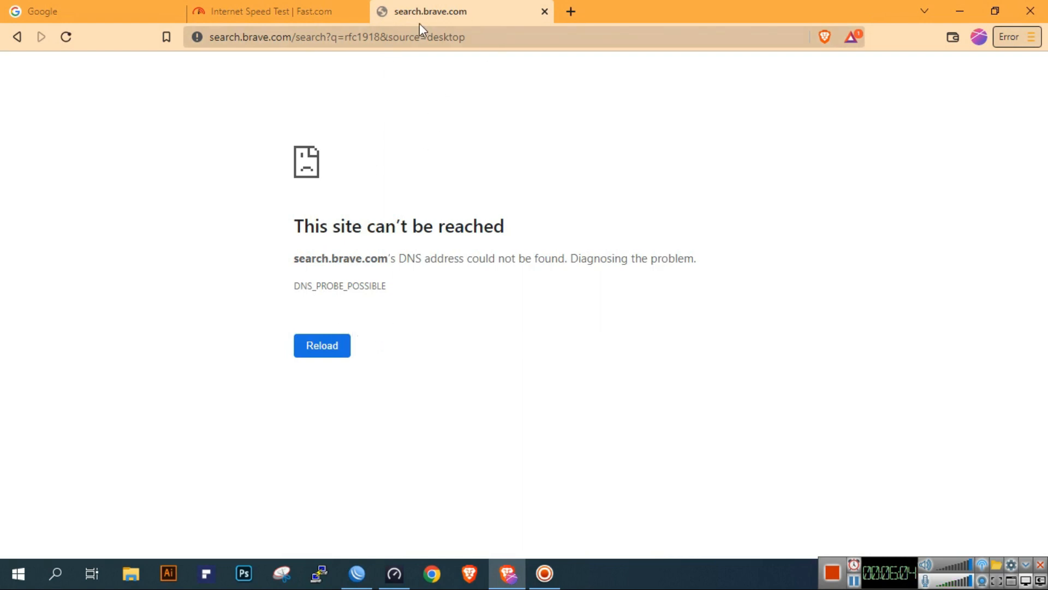
click(545, 11)
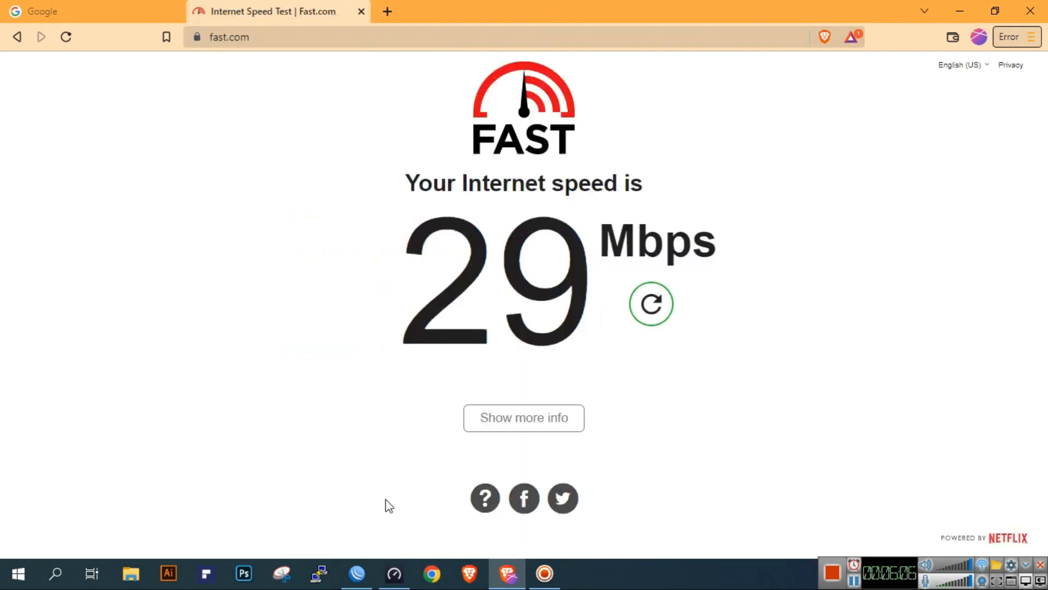
click(357, 583)
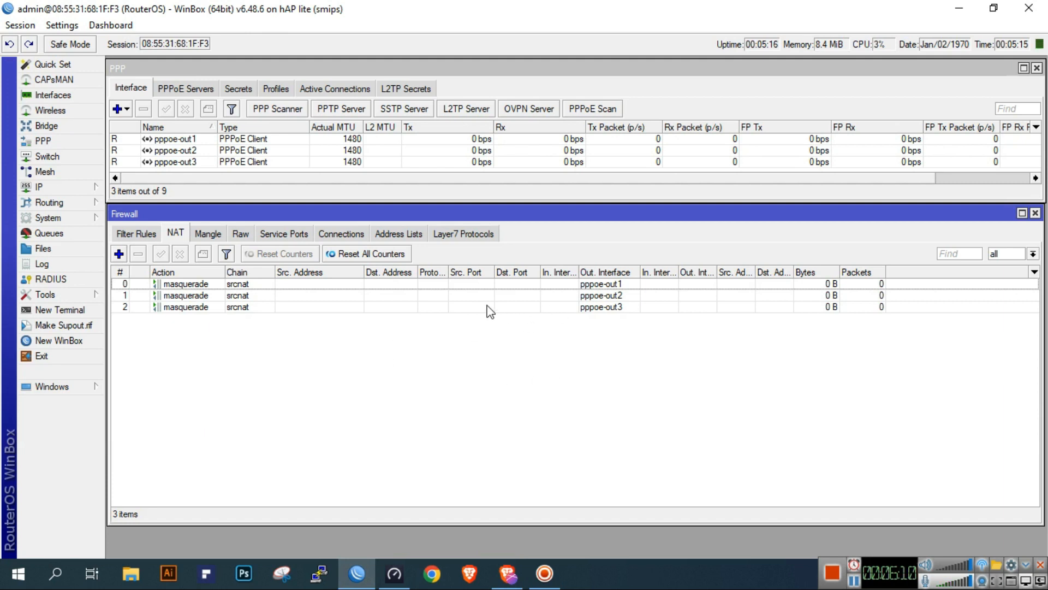
Create a firewall address list entry named RFC1918 with address 10.0.0.0/8 and save it
click(406, 233)
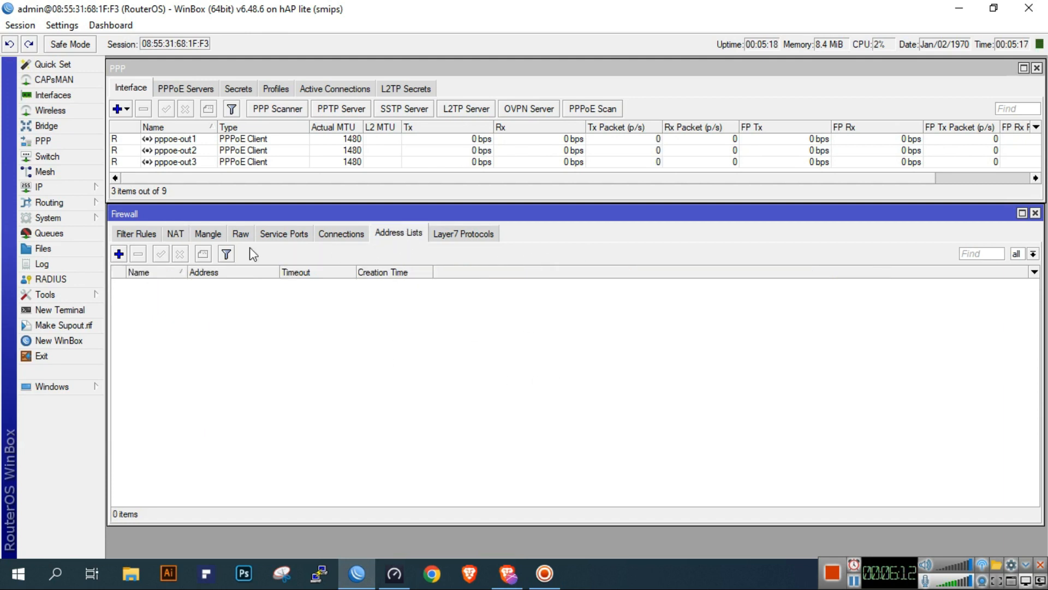
click(208, 233)
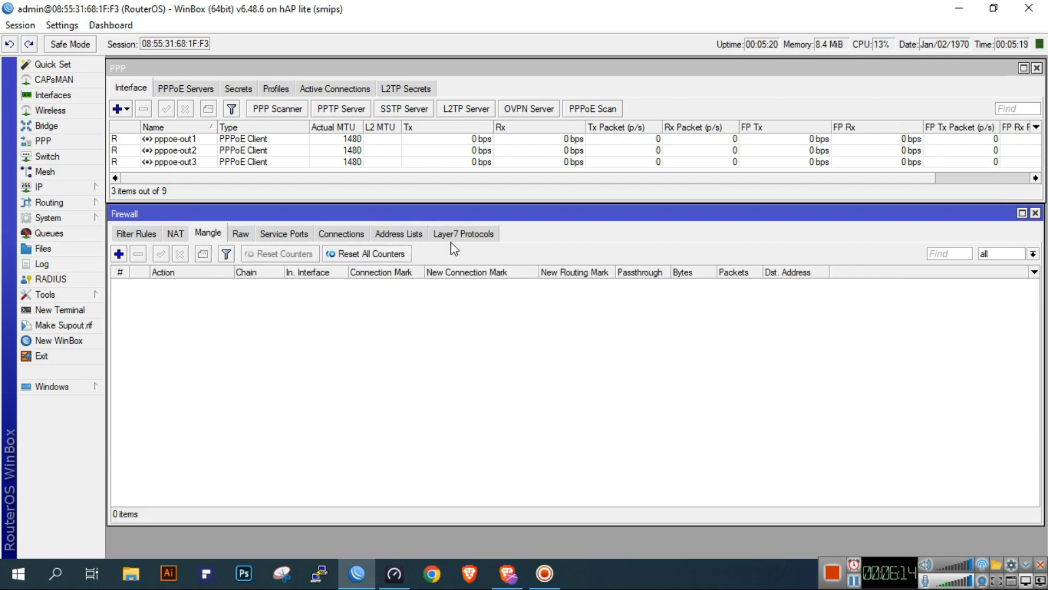
click(413, 235)
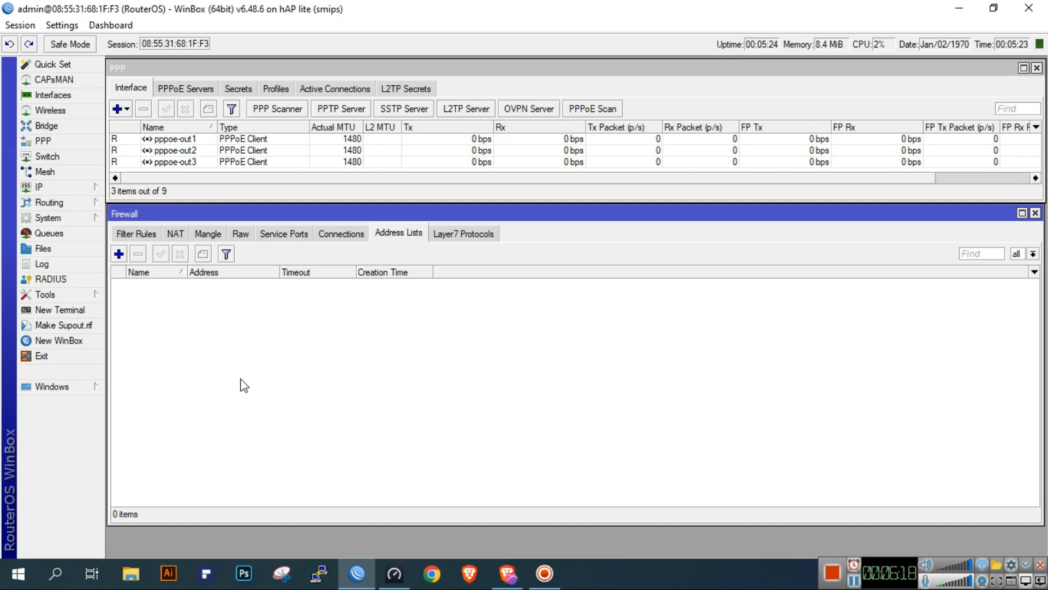
click(119, 254)
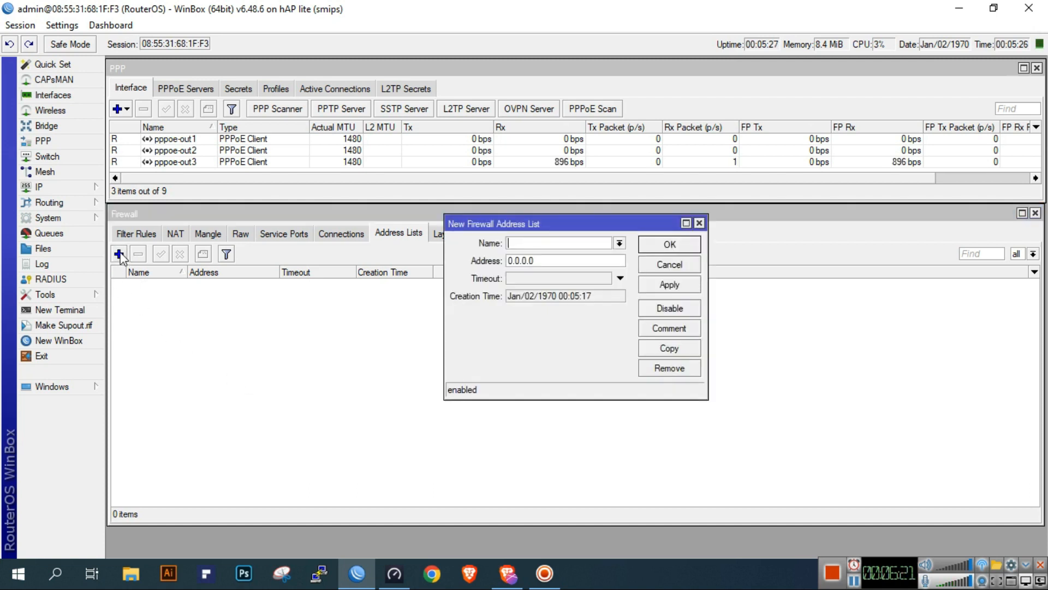
click(558, 240)
text(RFC1918)
double_click(580, 260)
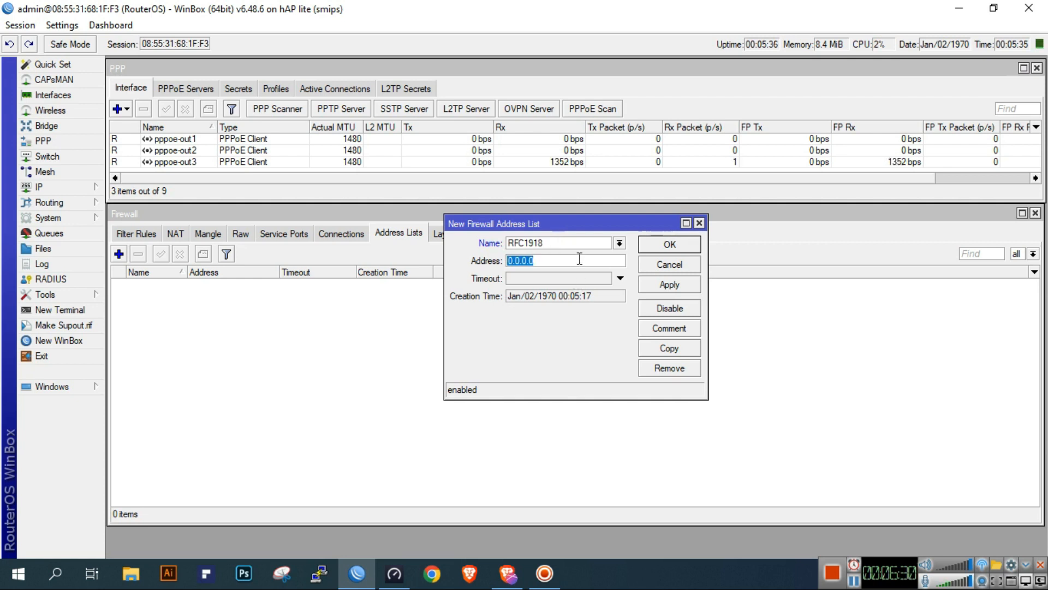
text(10.0)
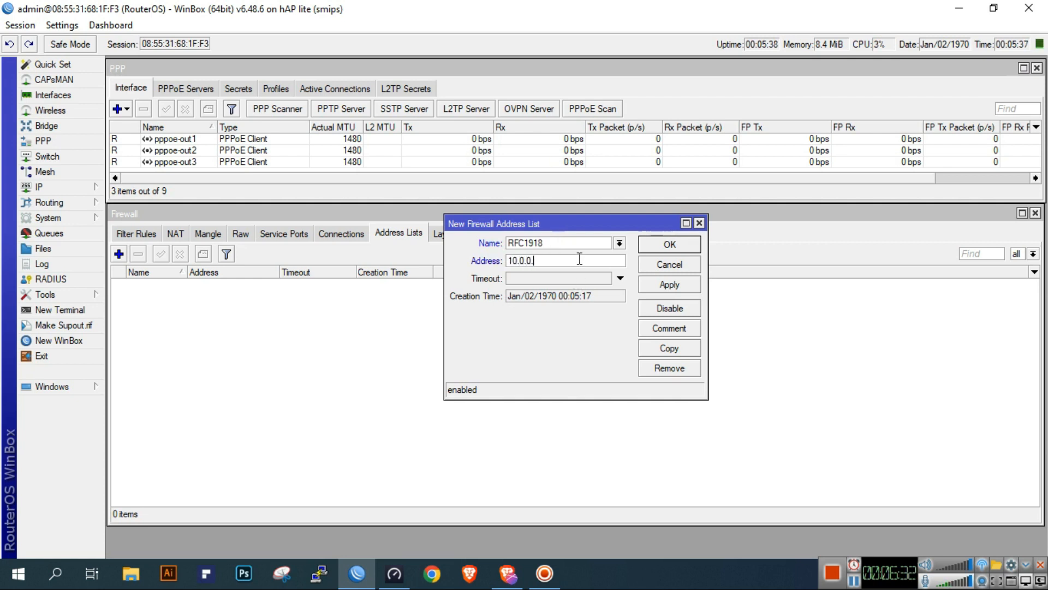
text(.0.0/8)
click(687, 287)
click(677, 244)
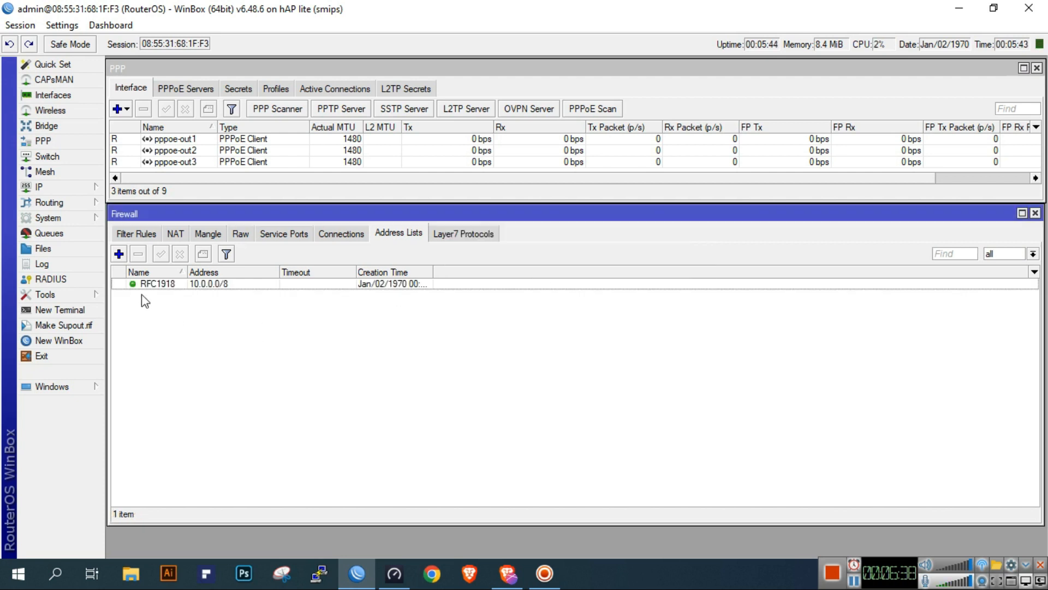
Add the address 172.16.0.0/12 to the RFC1918 firewall address list
click(120, 253)
click(619, 243)
click(571, 260)
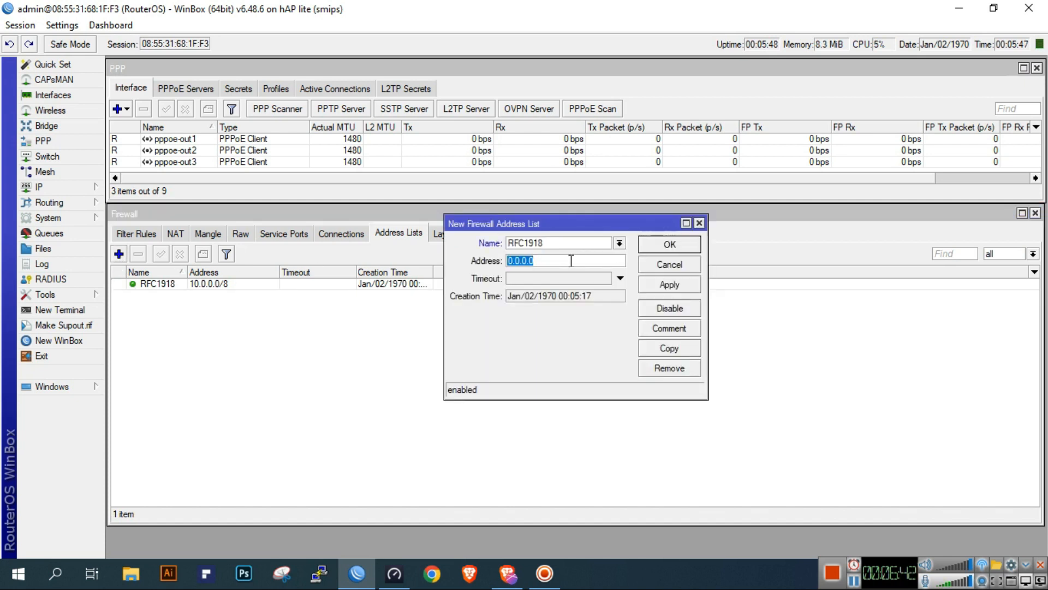
text(172.126)
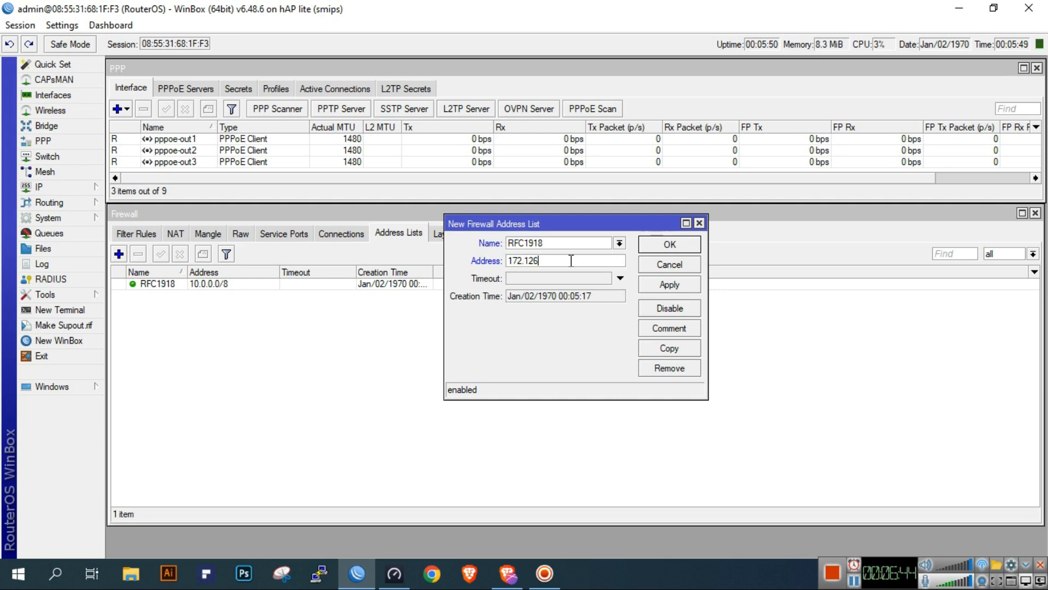
key(BackSpace)
key(BackSpace)
key(BackSpace)
text(6.0.0/12)
click(670, 284)
click(670, 244)
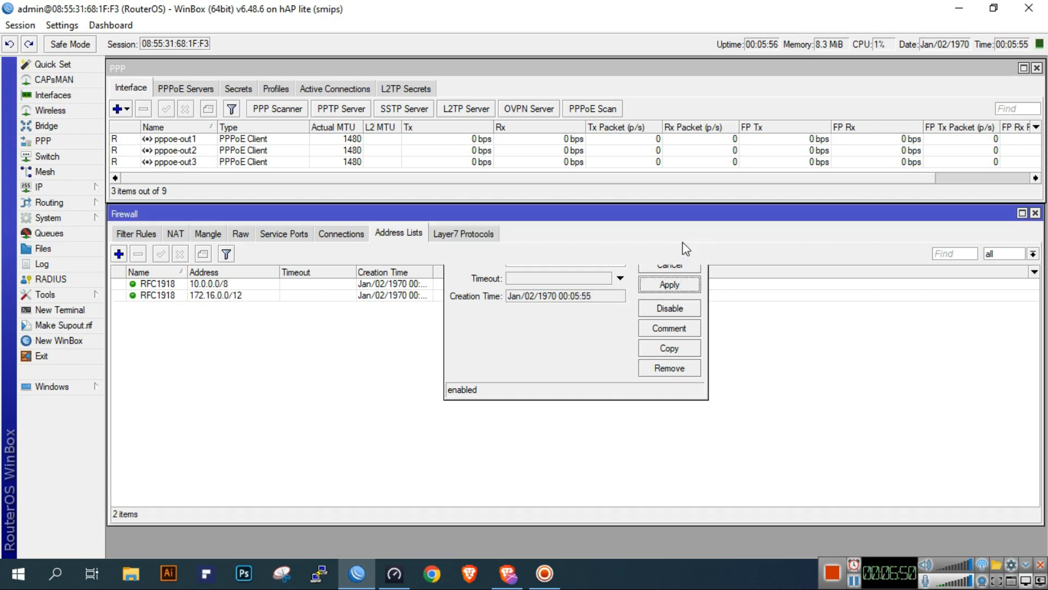
Add the address 192.168.0.0/16 to the RFC1918 firewall address list
click(119, 254)
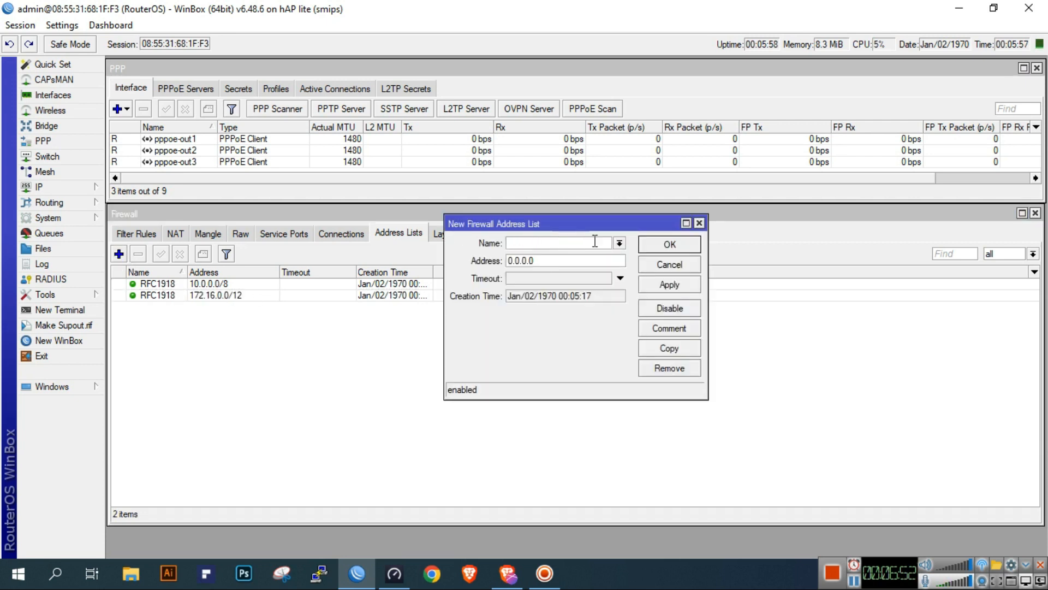
click(621, 243)
click(591, 257)
click(588, 261)
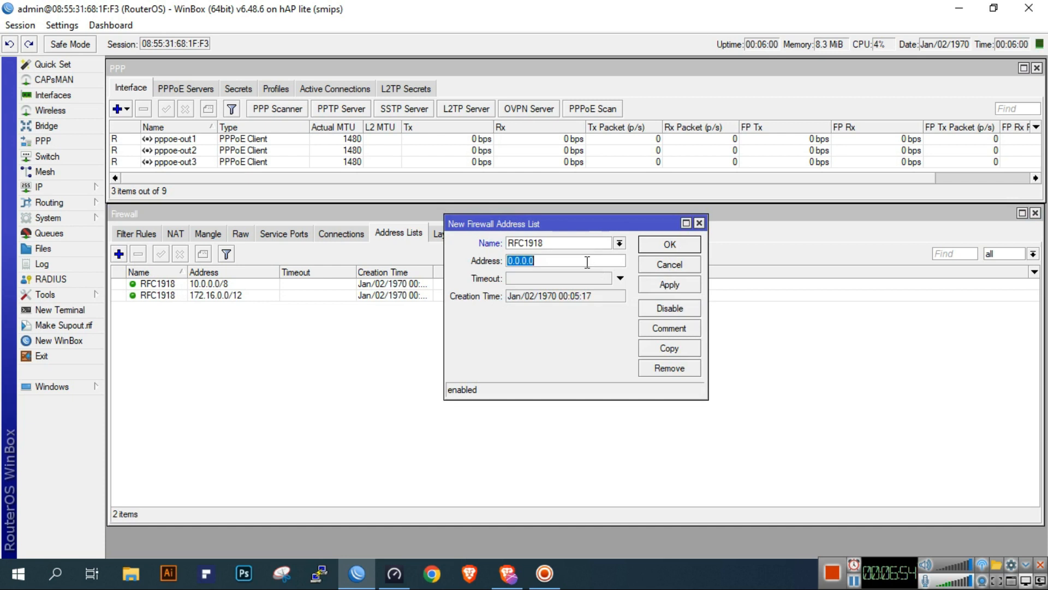
text(192.168.0)
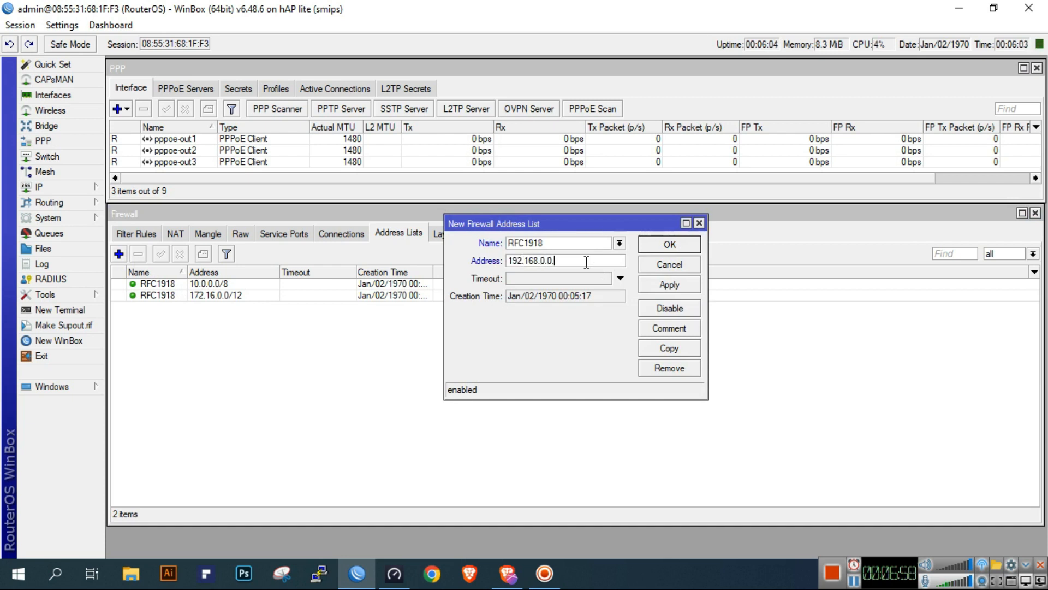
text(.0/)
click(687, 286)
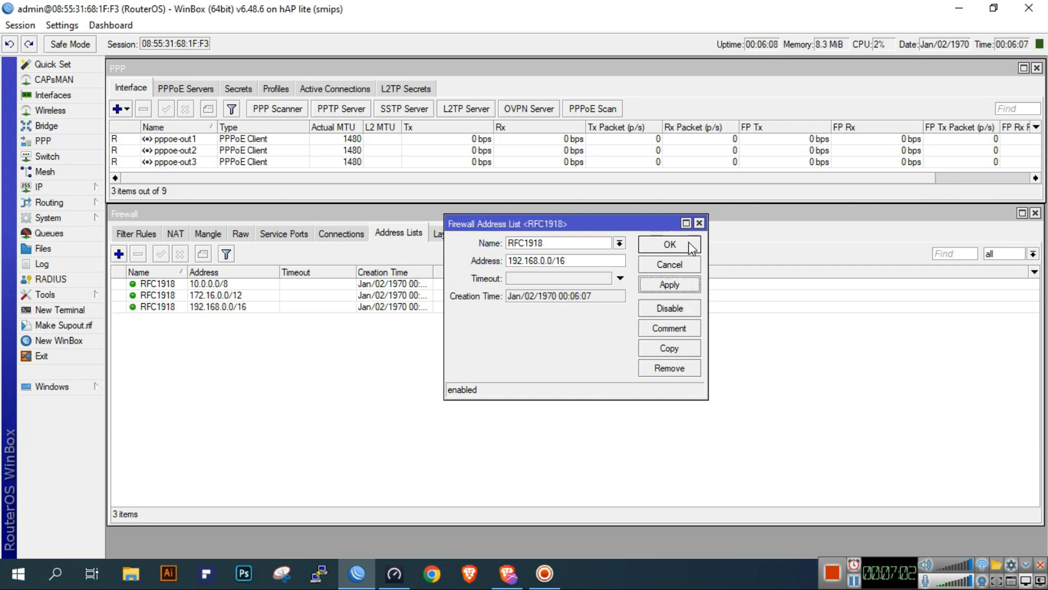
click(692, 248)
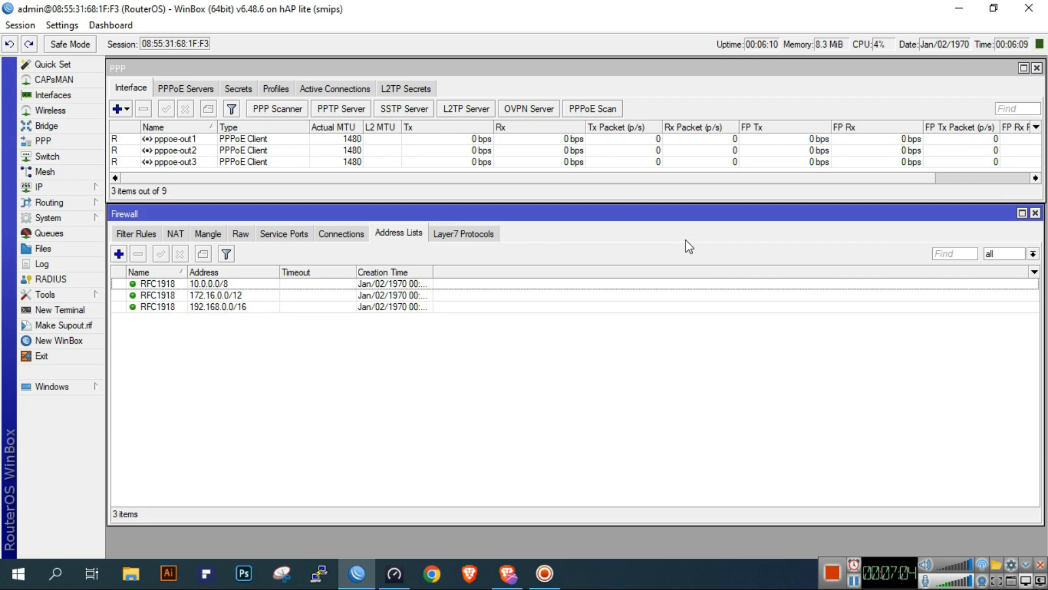
Start a firewall mangle rule with chain input and in interface pppoe-out1
click(210, 234)
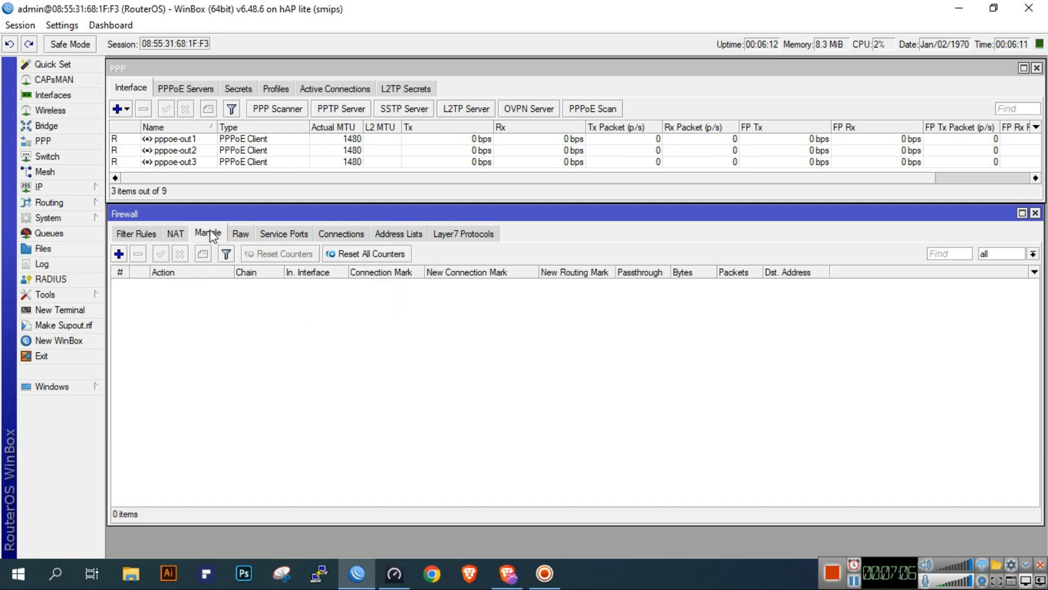
click(119, 254)
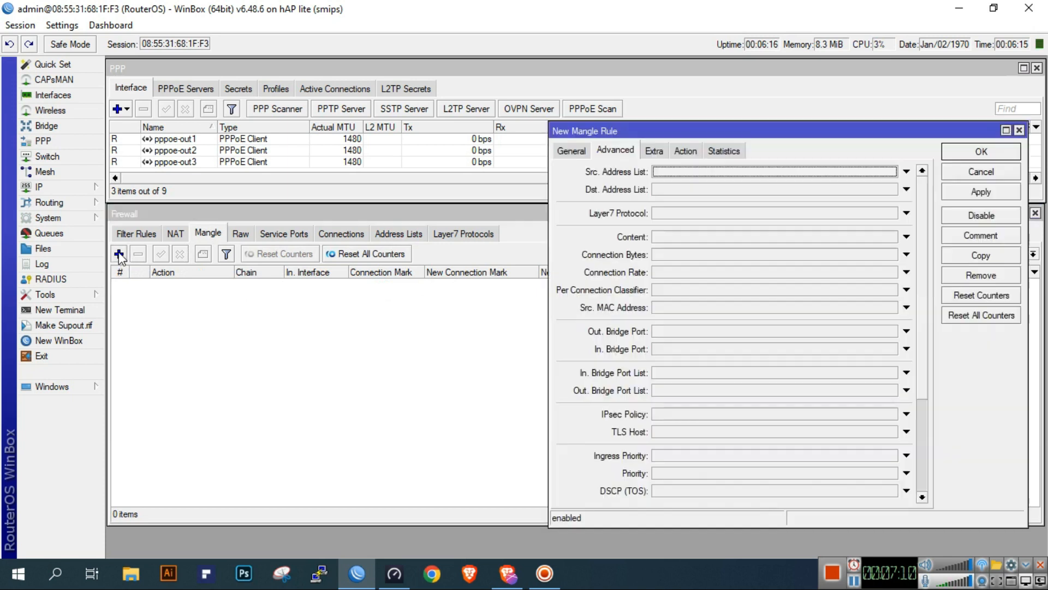
click(571, 152)
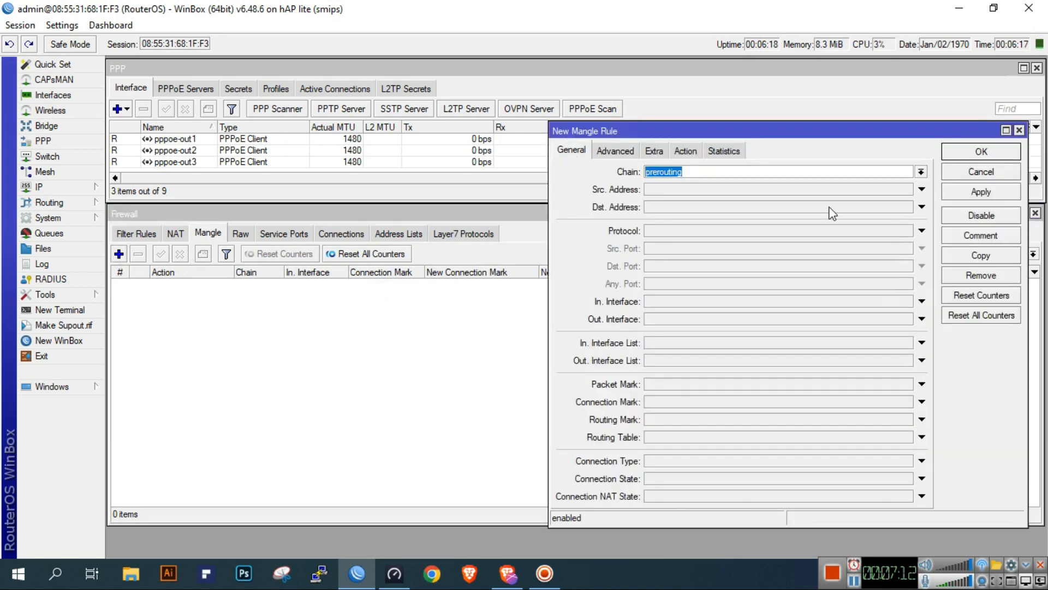
click(922, 173)
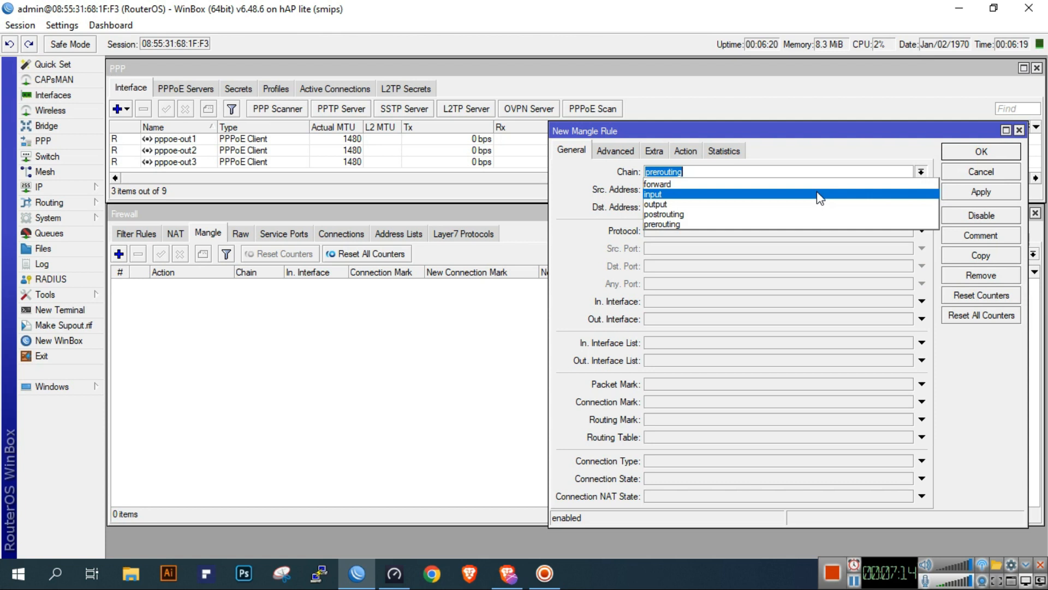
click(819, 197)
click(689, 304)
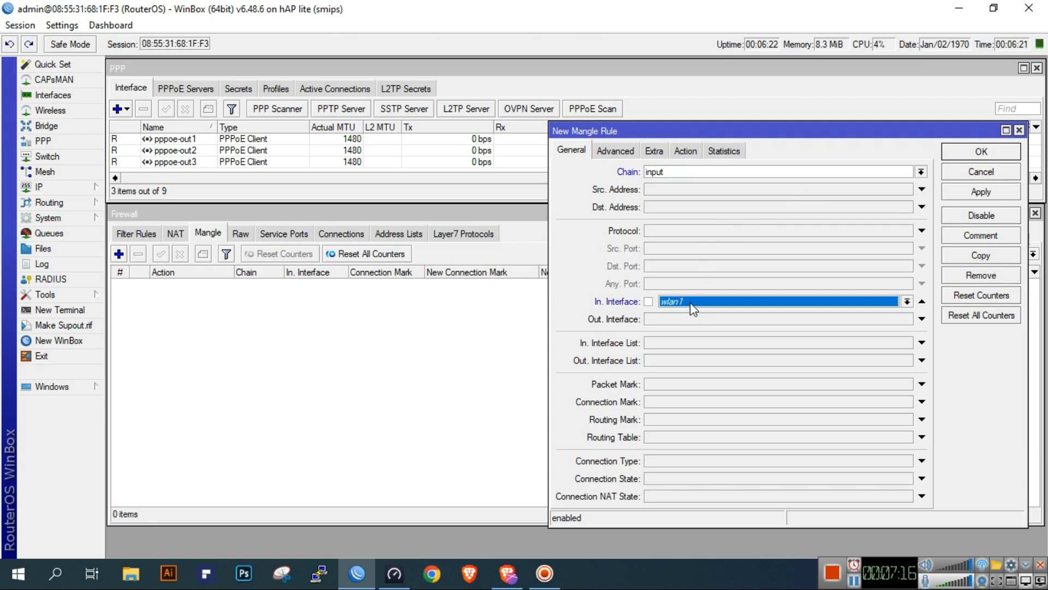
click(715, 304)
click(703, 394)
Set the mangle rule's action to mark connection with new connection mark wan1-conn, and save the rule
click(685, 152)
click(689, 172)
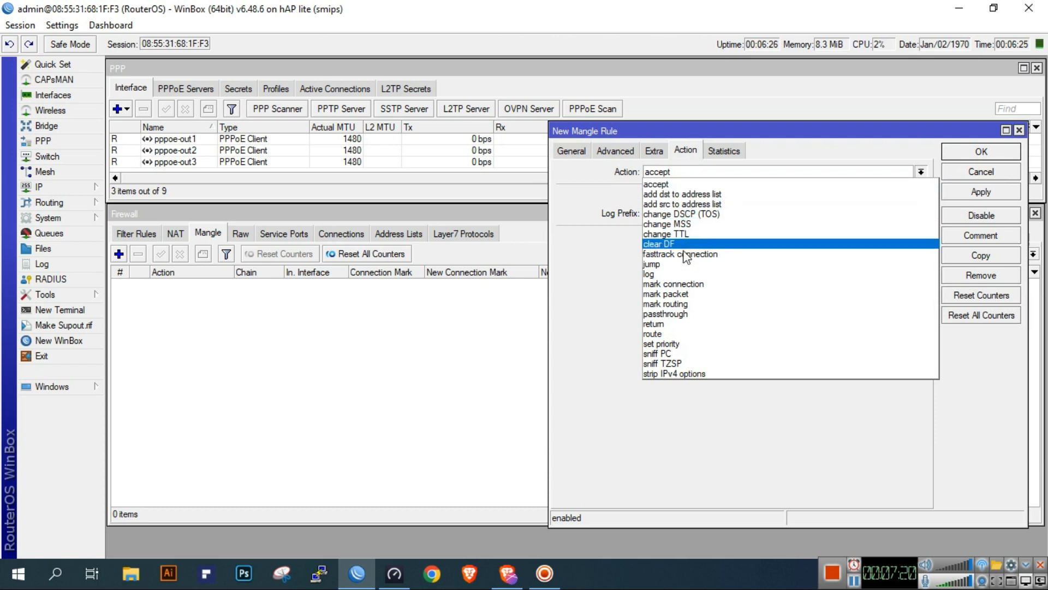
click(679, 280)
click(704, 237)
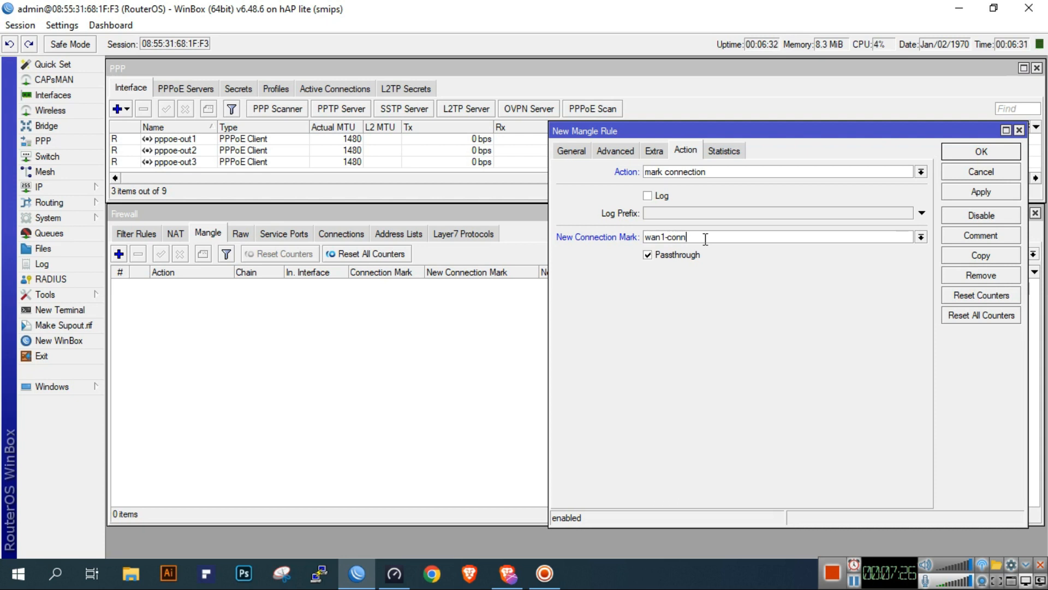
click(965, 192)
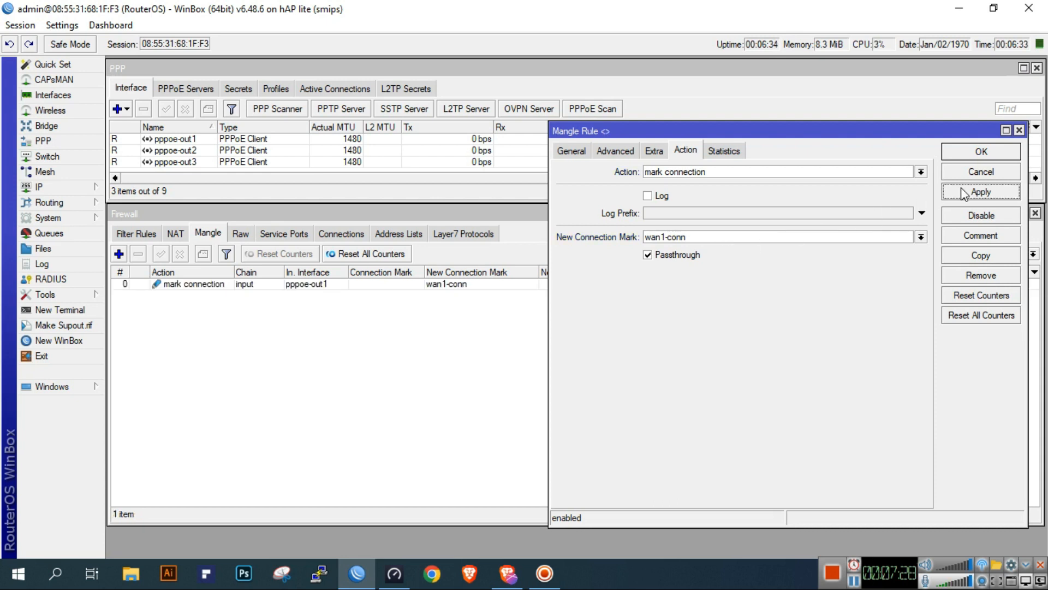
click(981, 153)
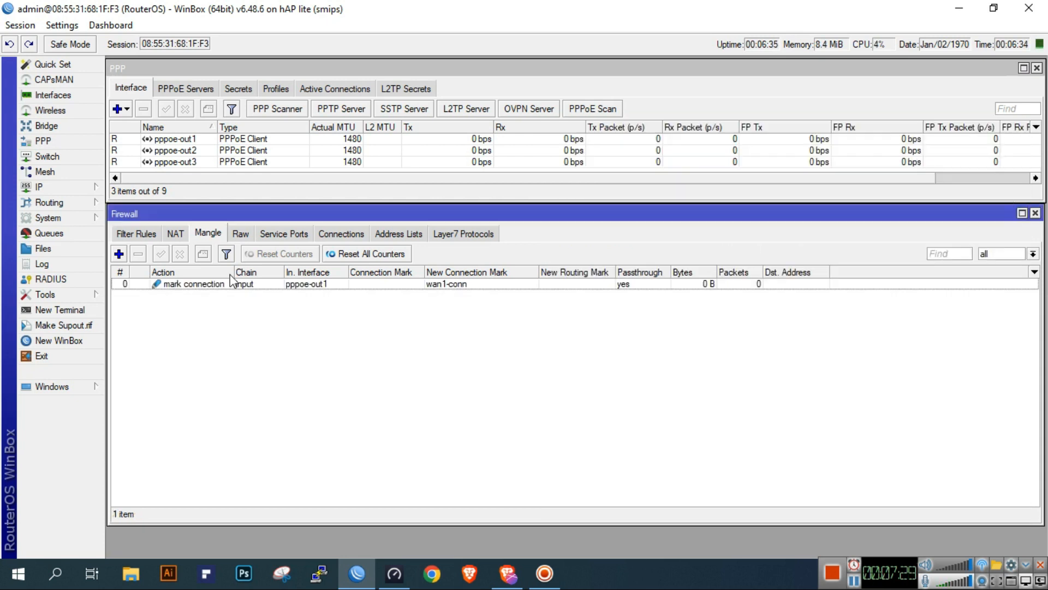
click(119, 254)
click(571, 150)
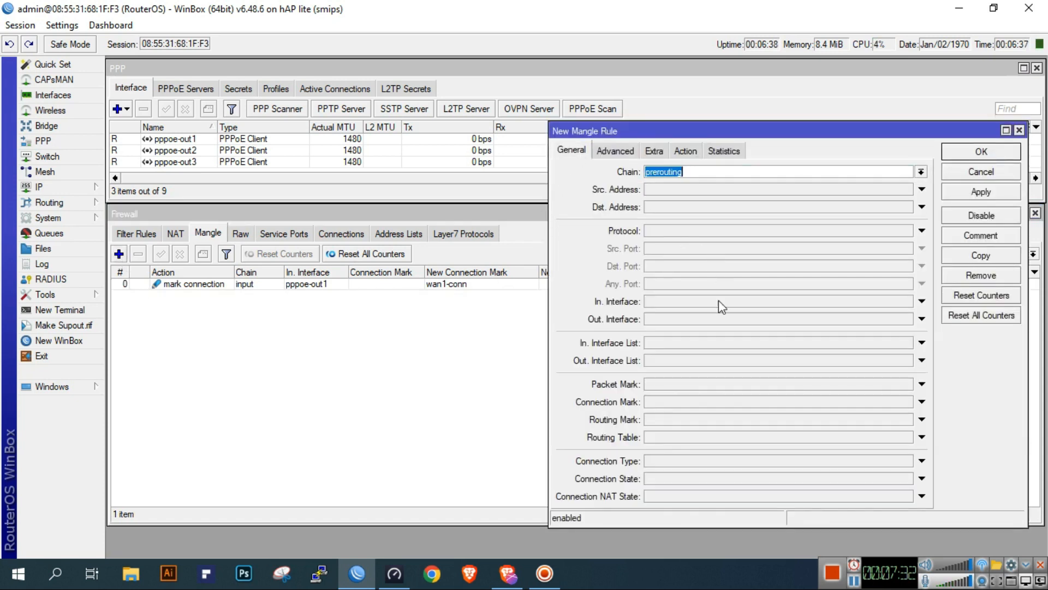
click(969, 171)
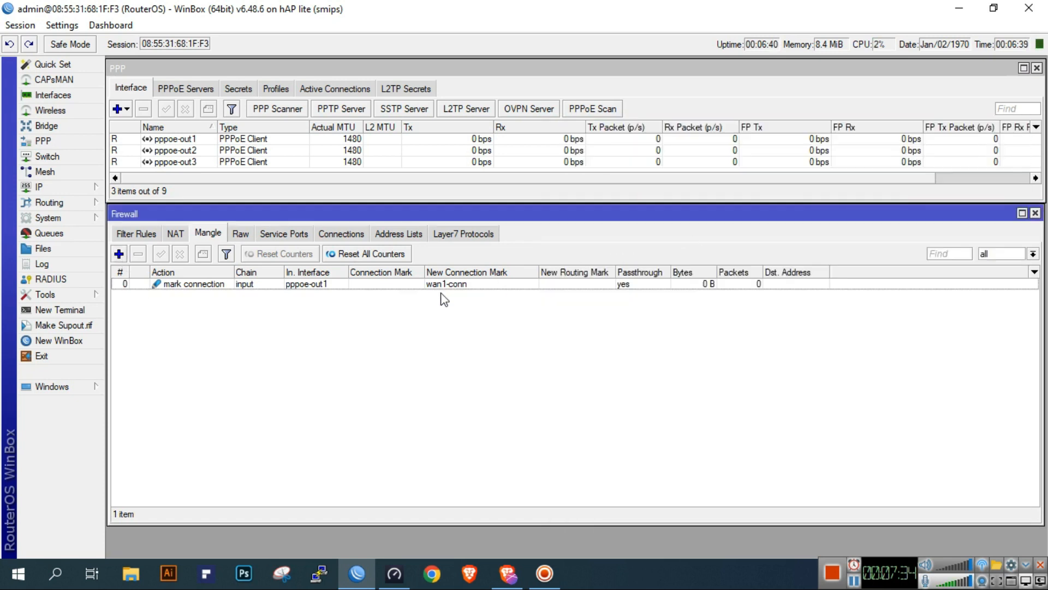
Copy the pppoe-out1 mangle rule, set the copy's in interface to pppoe-out2 and new connection mark to wan2-conn, and apply it
double_click(448, 285)
click(977, 254)
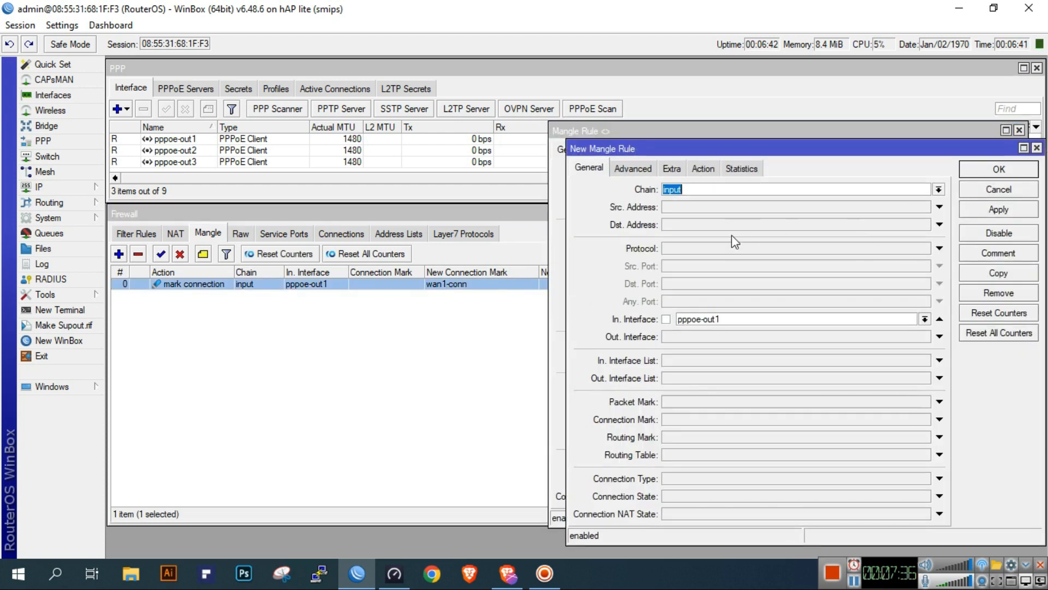
click(922, 319)
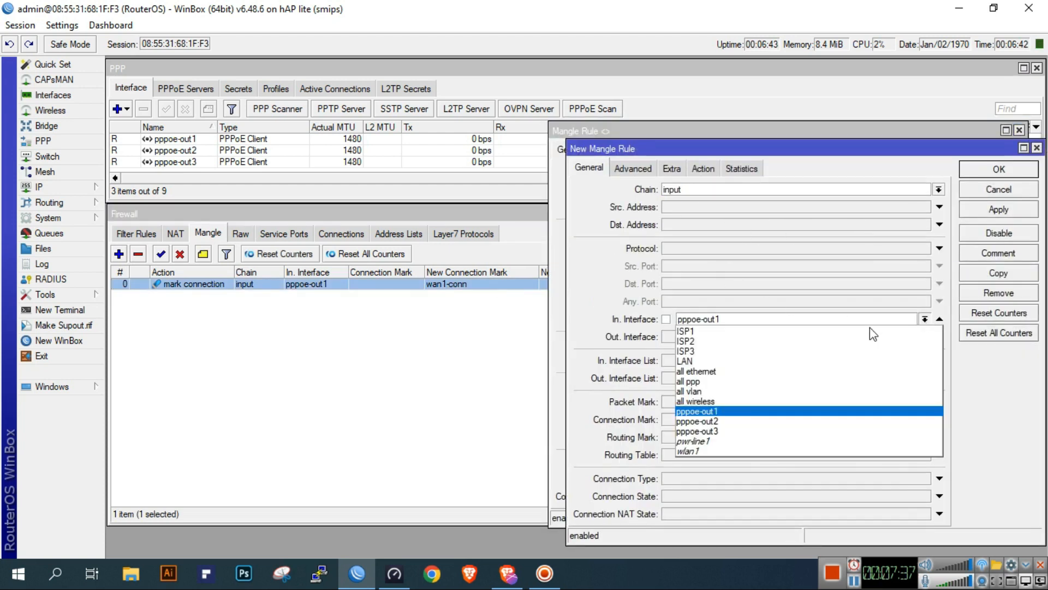
click(740, 421)
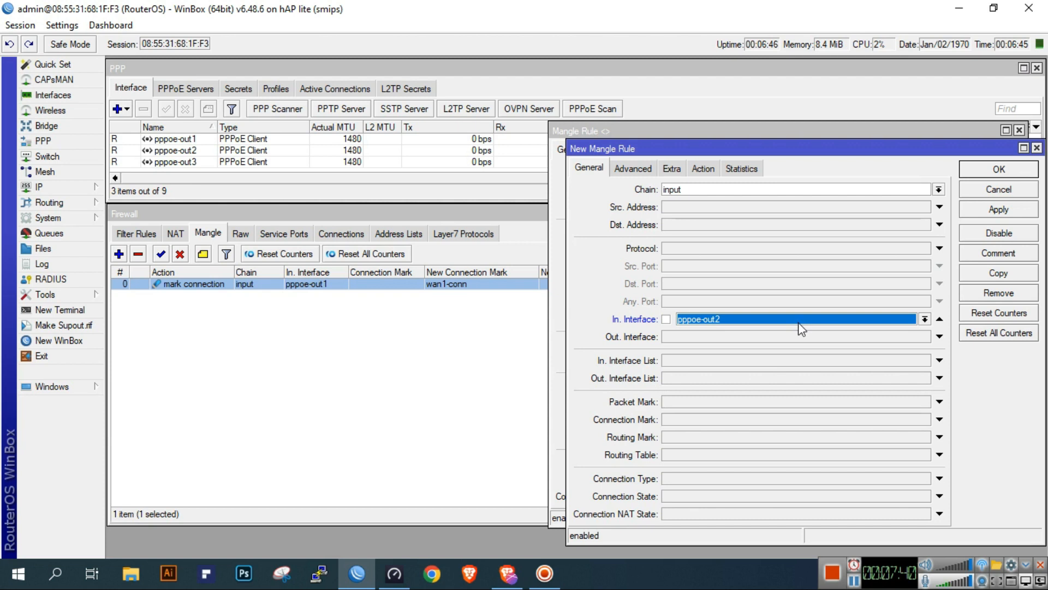
click(709, 168)
click(686, 253)
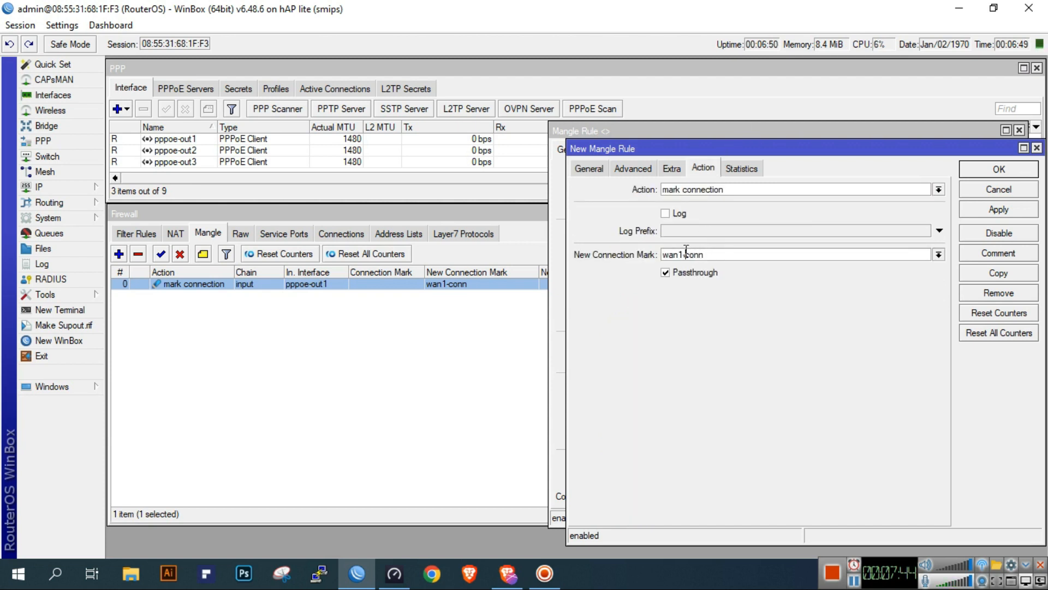
key(BackSpace)
text(2)
click(987, 209)
Copy the pppoe-out2 mangle rule, give the copy in interface pppoe-out3 and new connection mark wan3-conn, and save all open rules
click(998, 273)
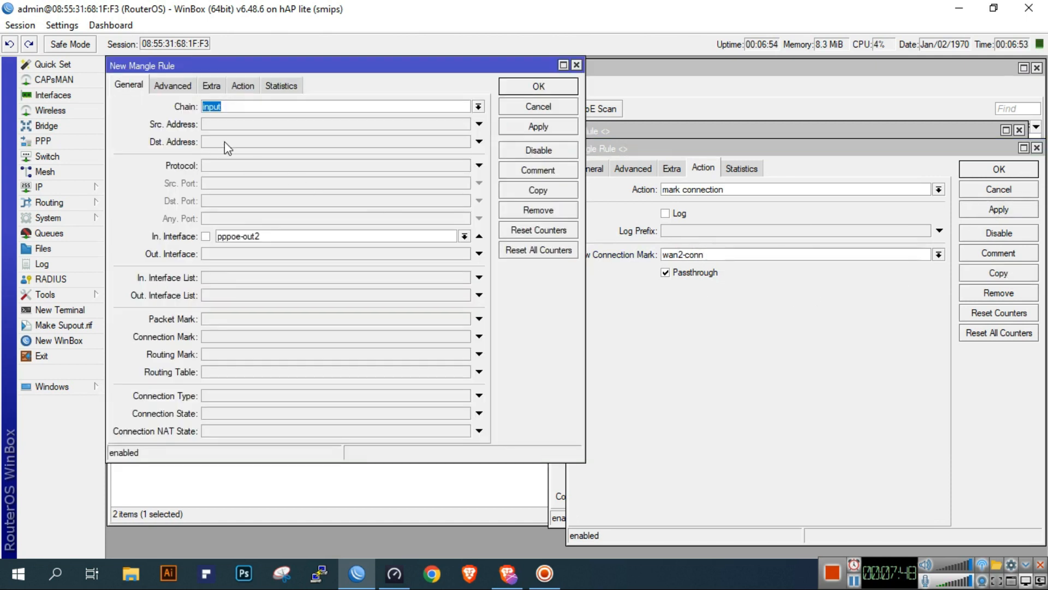
click(464, 236)
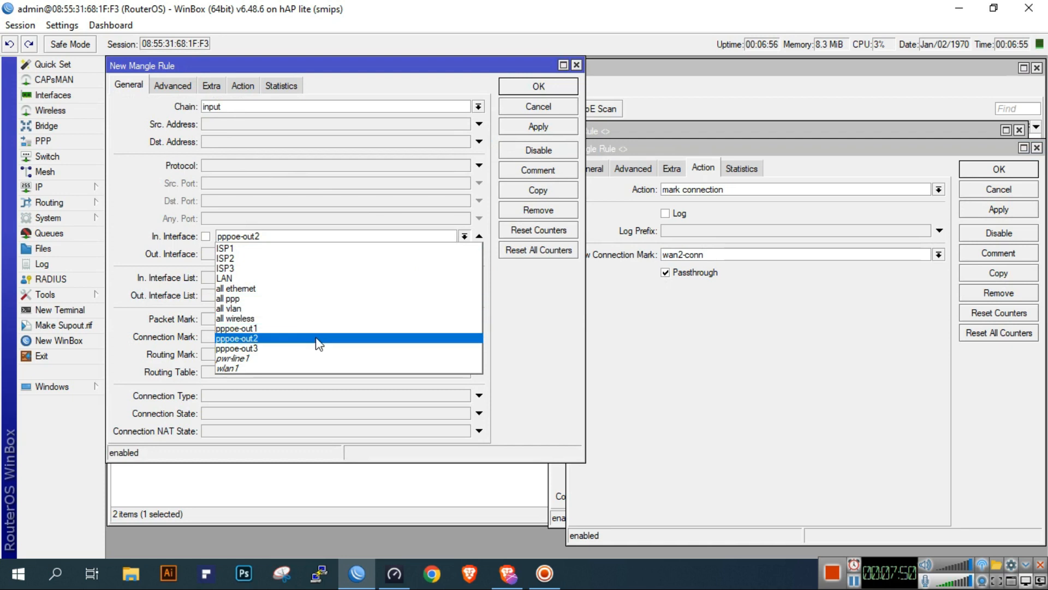
click(299, 349)
click(244, 86)
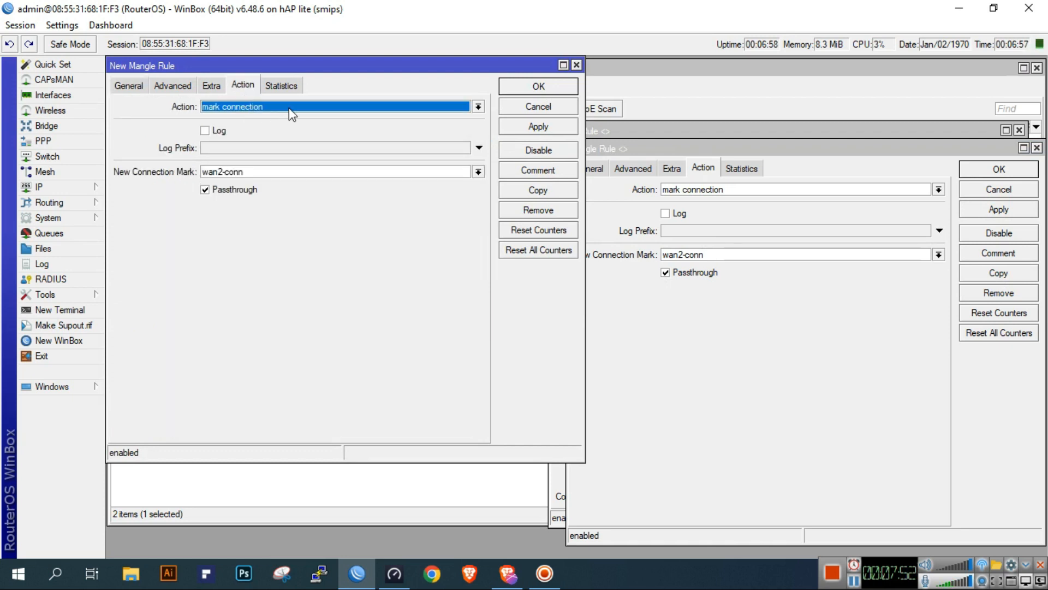
click(223, 168)
text(3)
click(538, 126)
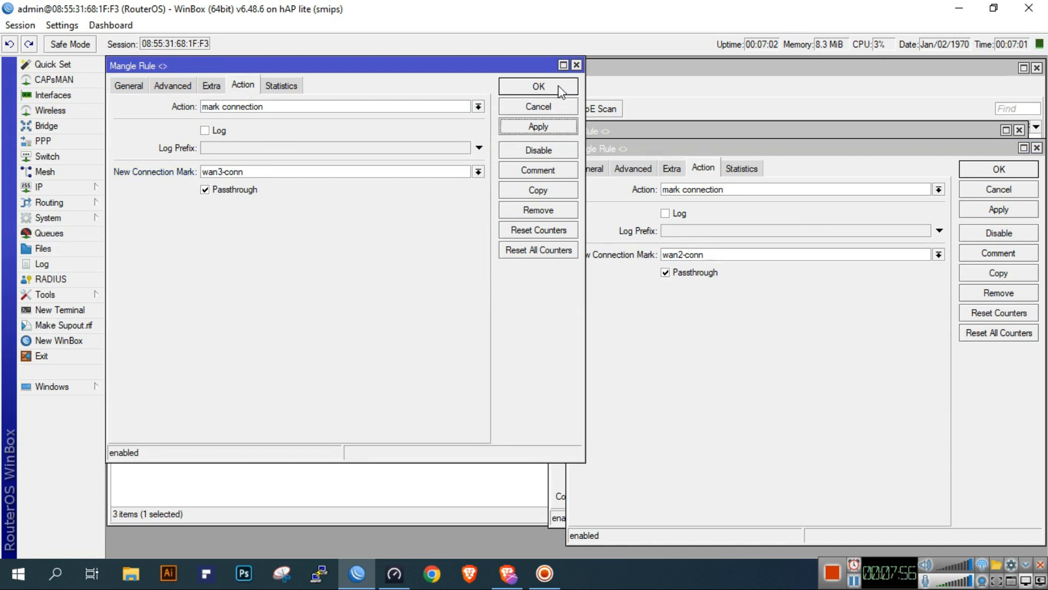
click(538, 86)
click(1002, 209)
click(986, 170)
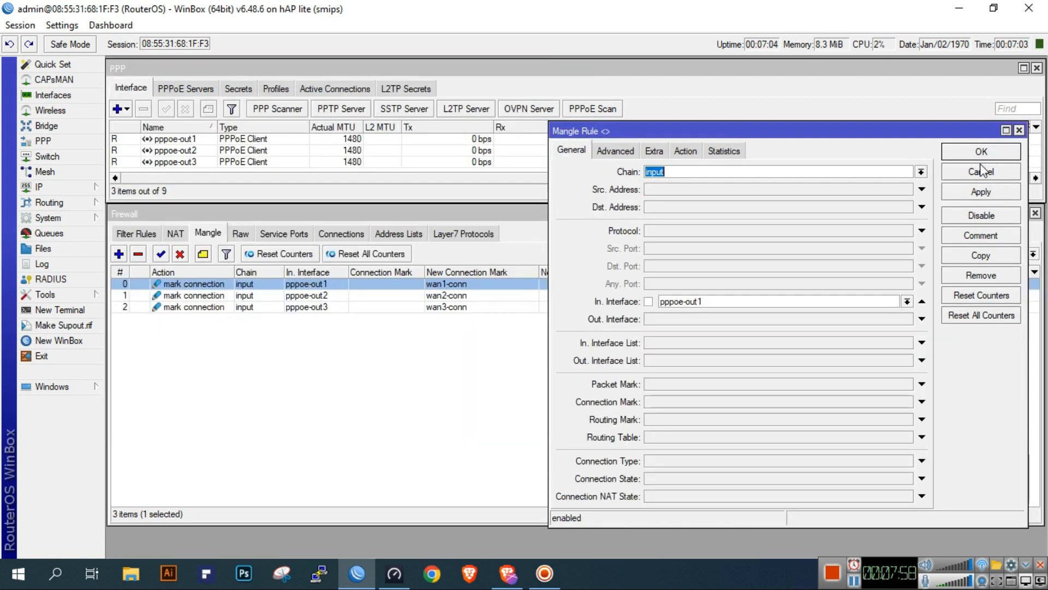
click(982, 154)
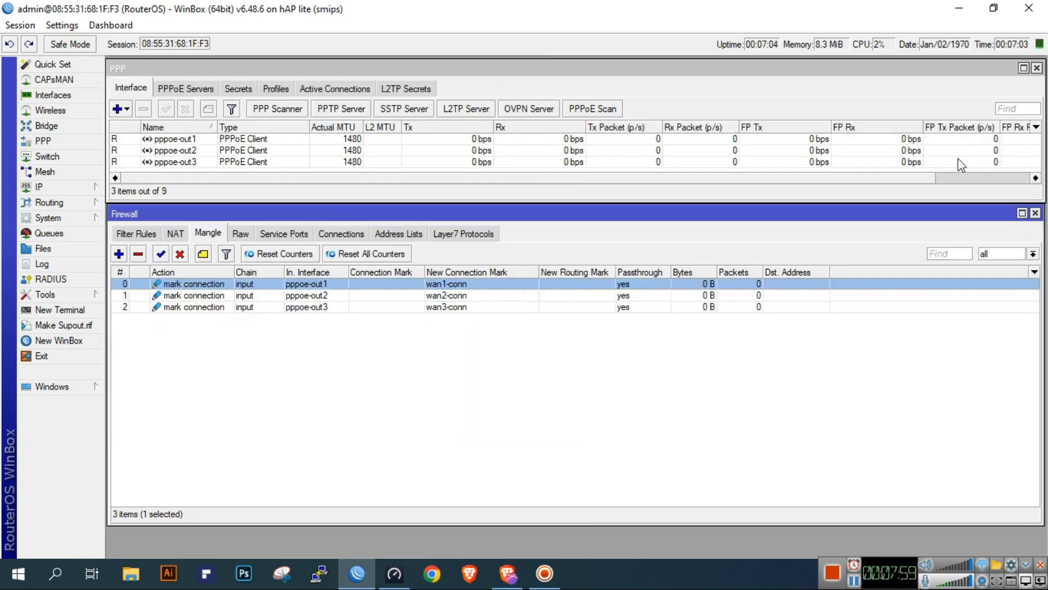
Add the comment "Sticky Connection Rule" to the pppoe-out1 mangle rule
click(202, 255)
text(Sticky Connection Rule)
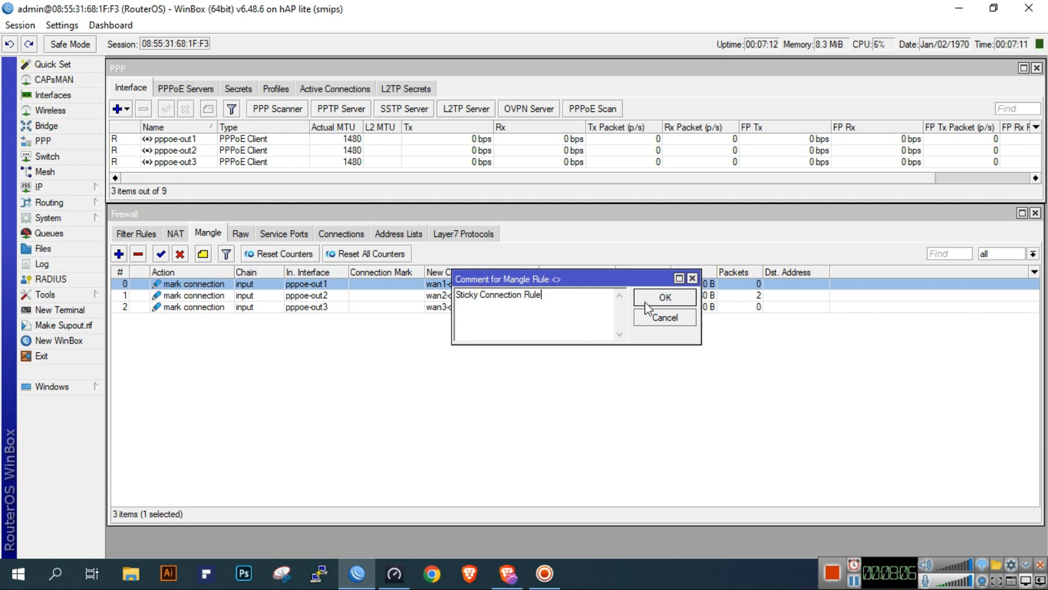
click(662, 298)
click(158, 318)
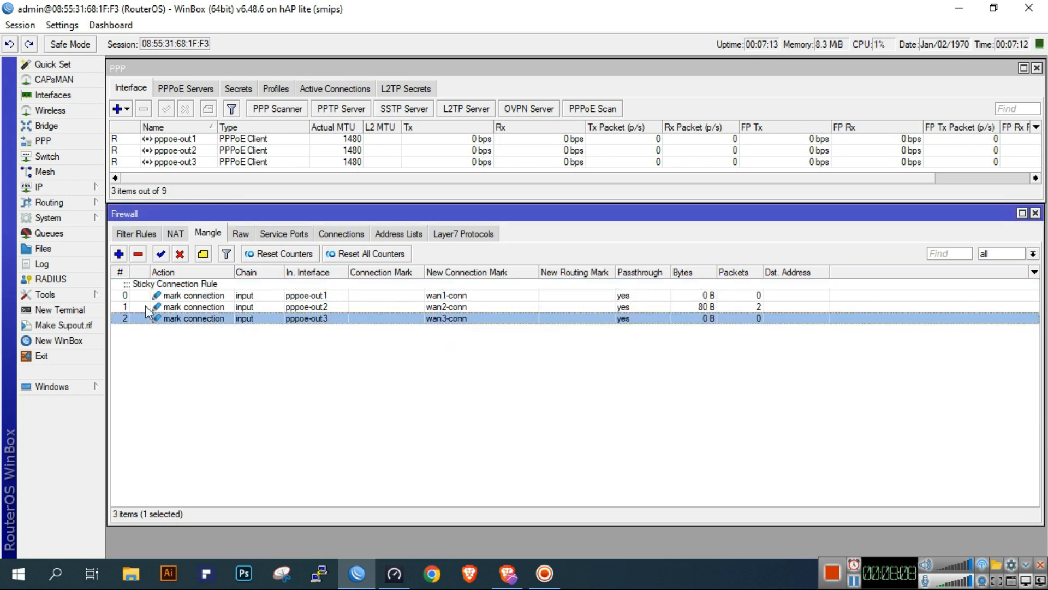
Start a new mangle rule with chain output and connection mark wan1-conn
click(118, 254)
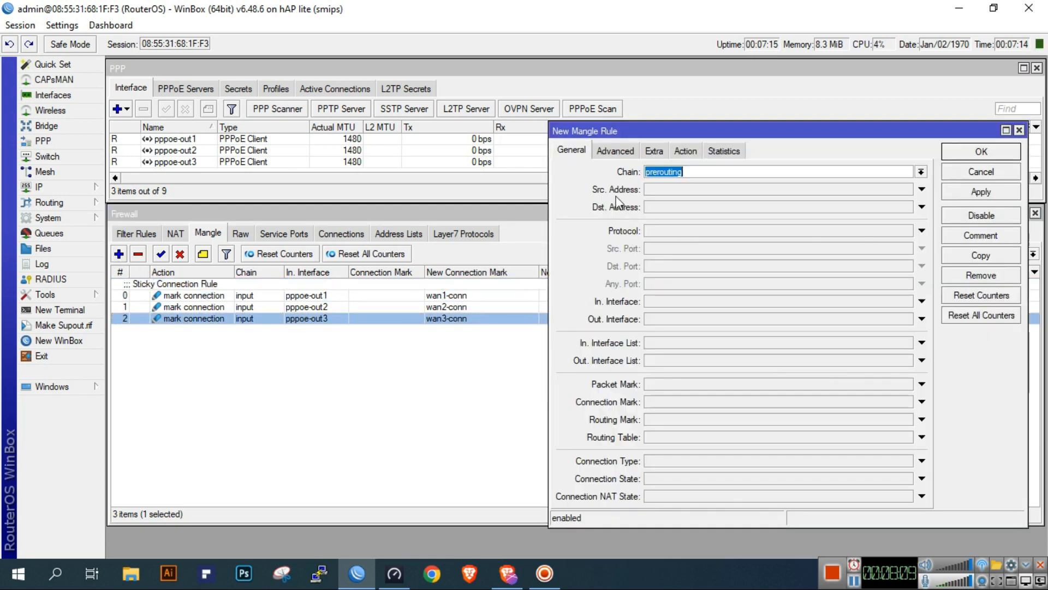
click(921, 171)
click(864, 202)
click(719, 403)
click(906, 401)
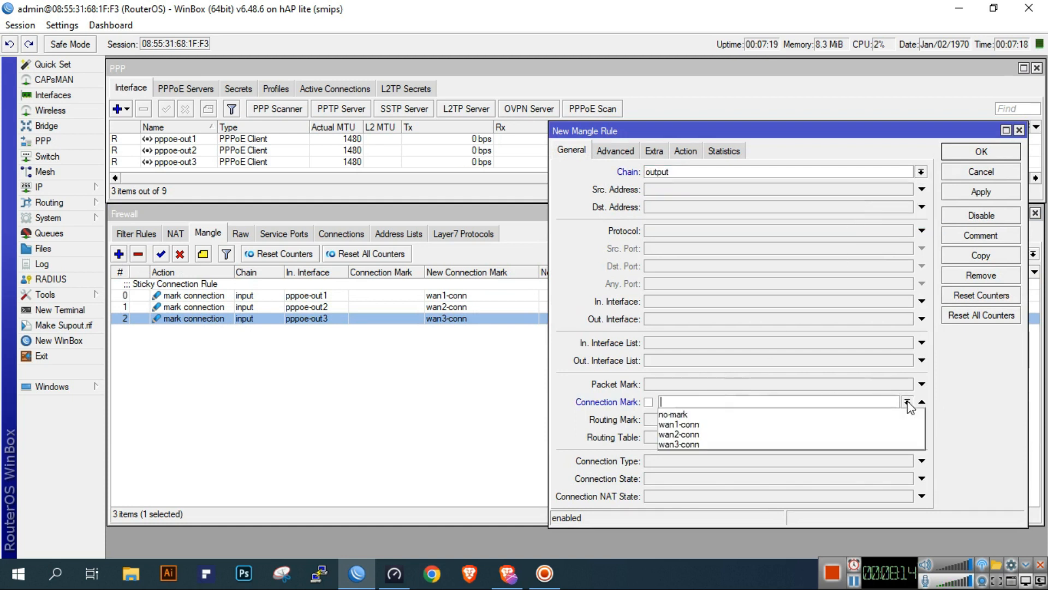
click(851, 424)
Set the output rule's action to mark routing with new routing mark to-wan1, and apply it
click(686, 151)
click(687, 171)
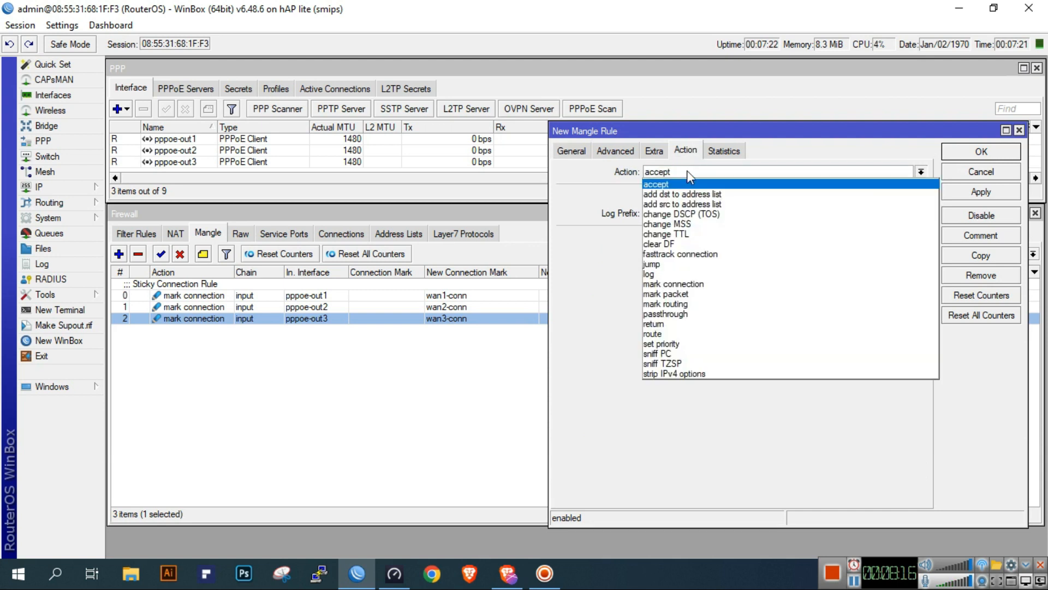
click(710, 304)
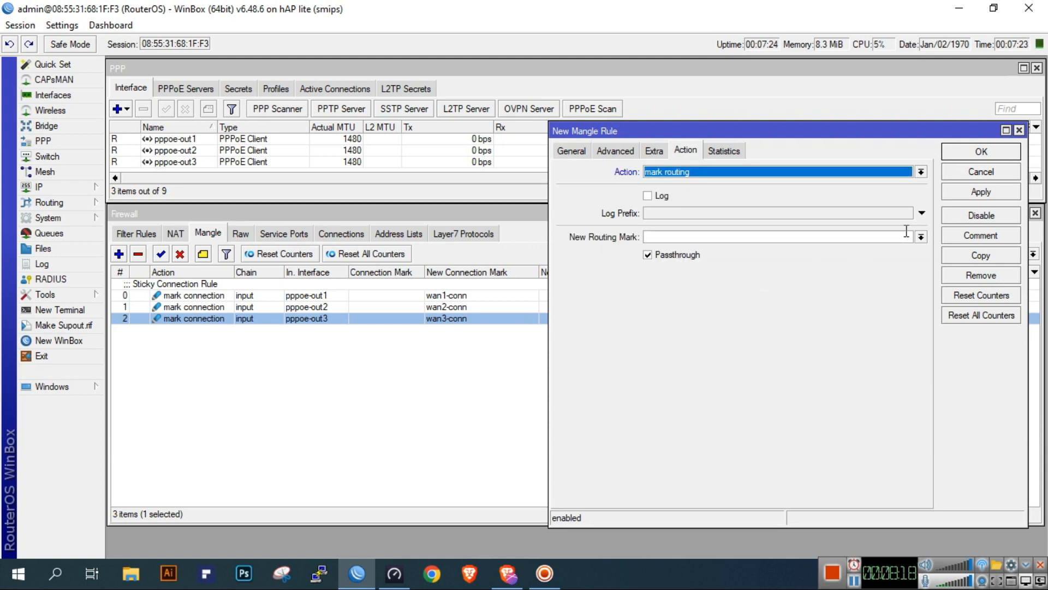
click(886, 239)
text(to)
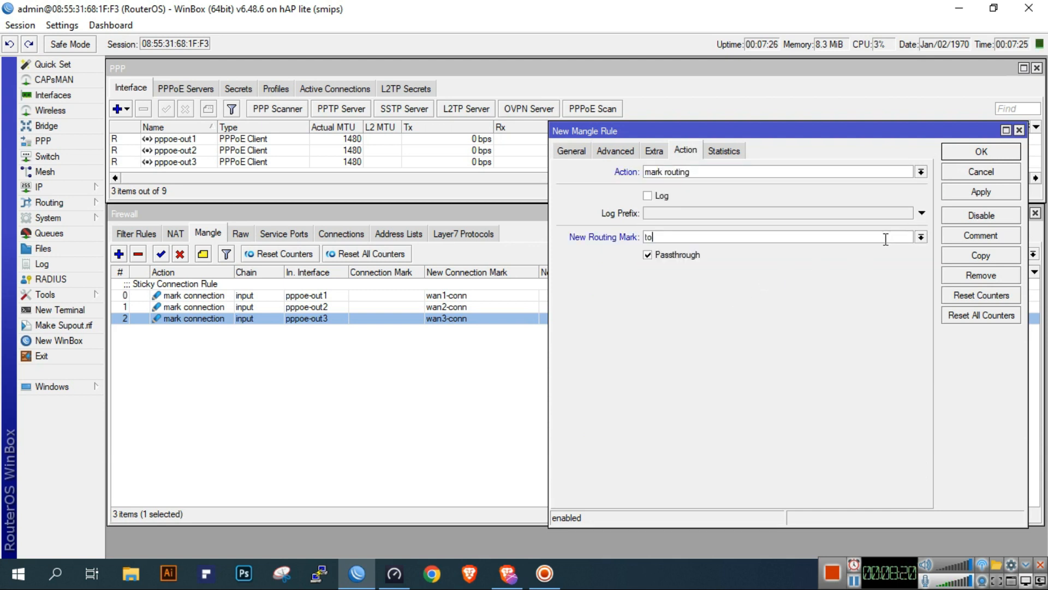
click(987, 194)
Try to add a copy of the output rule with connection mark wan2-conn, and reconnect to the router after the session drops
click(987, 255)
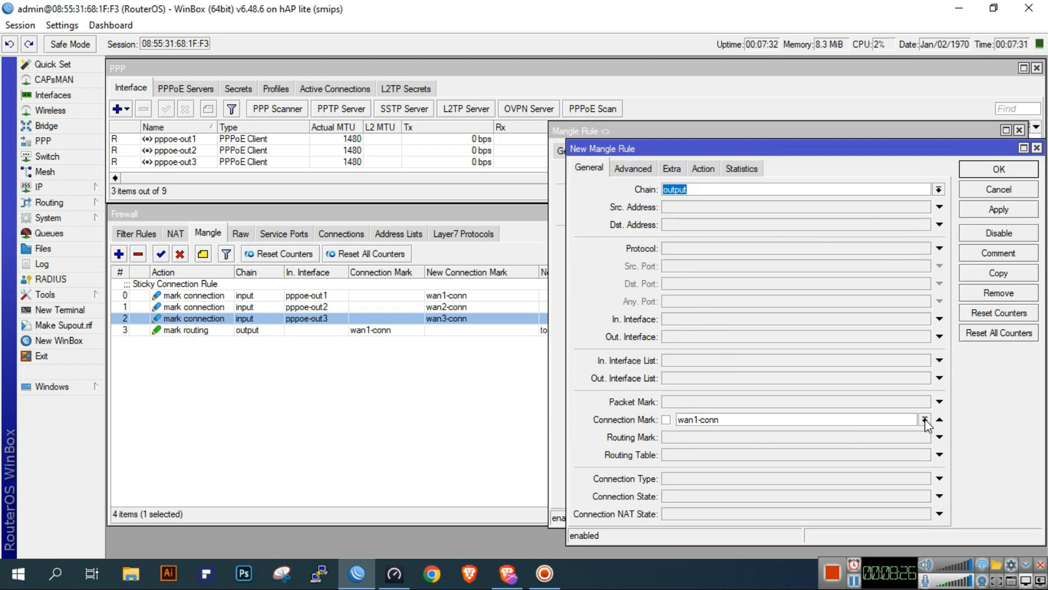
click(924, 419)
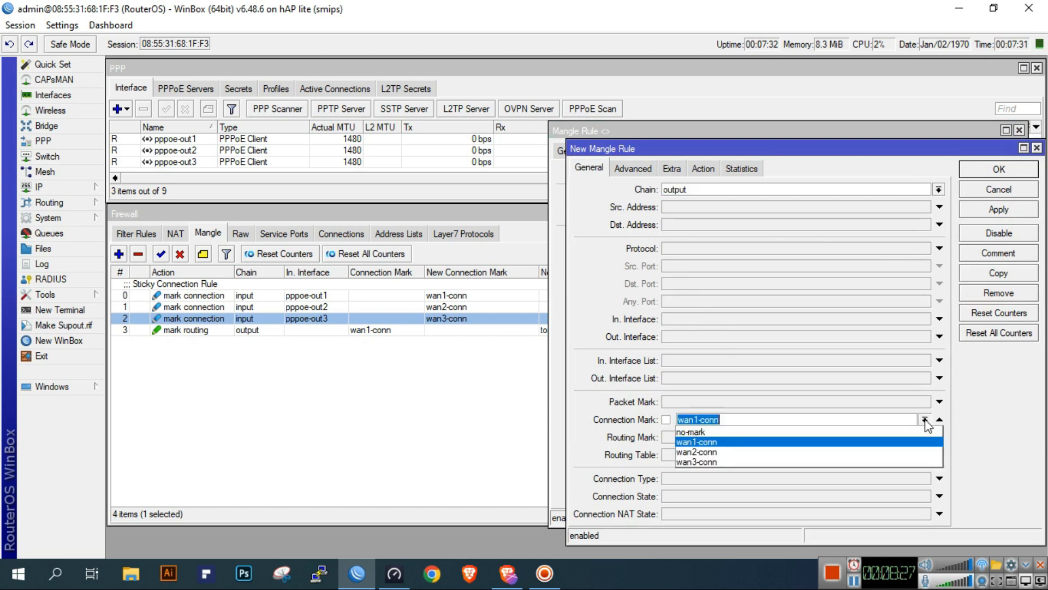
click(833, 453)
click(703, 168)
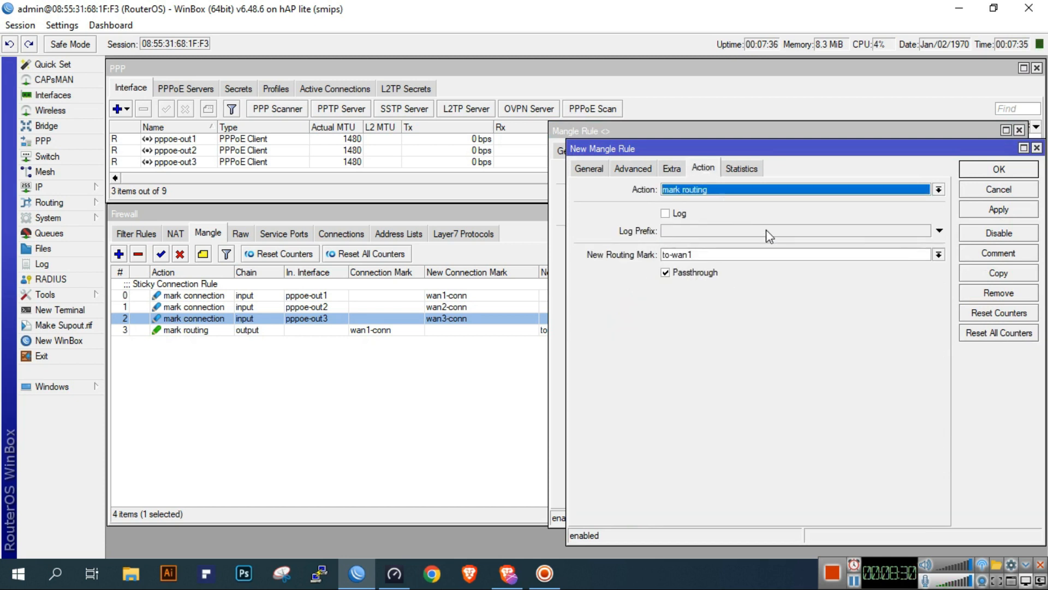
click(938, 254)
click(937, 256)
click(885, 254)
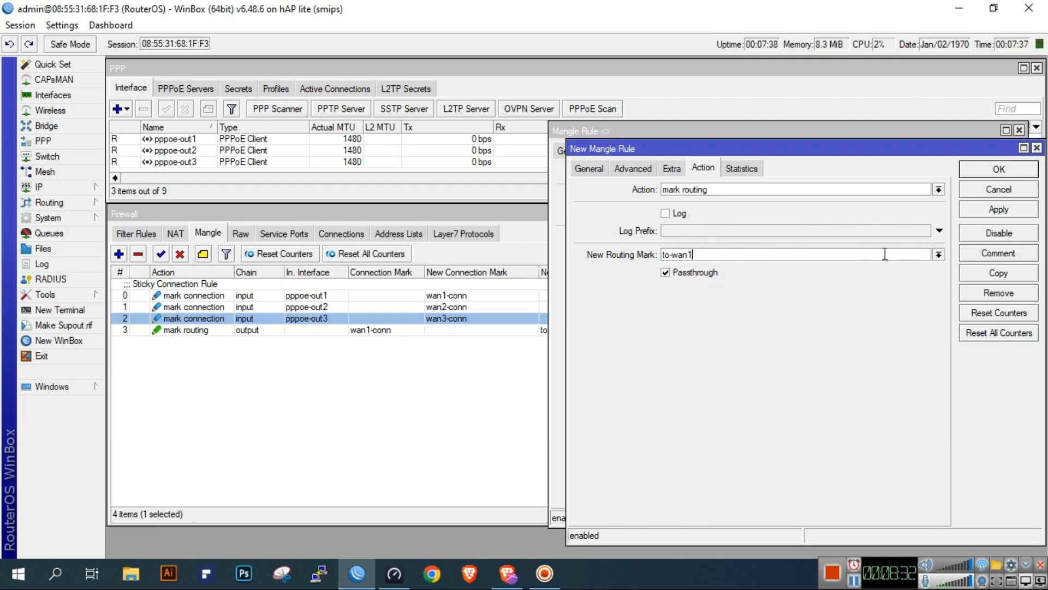
click(999, 209)
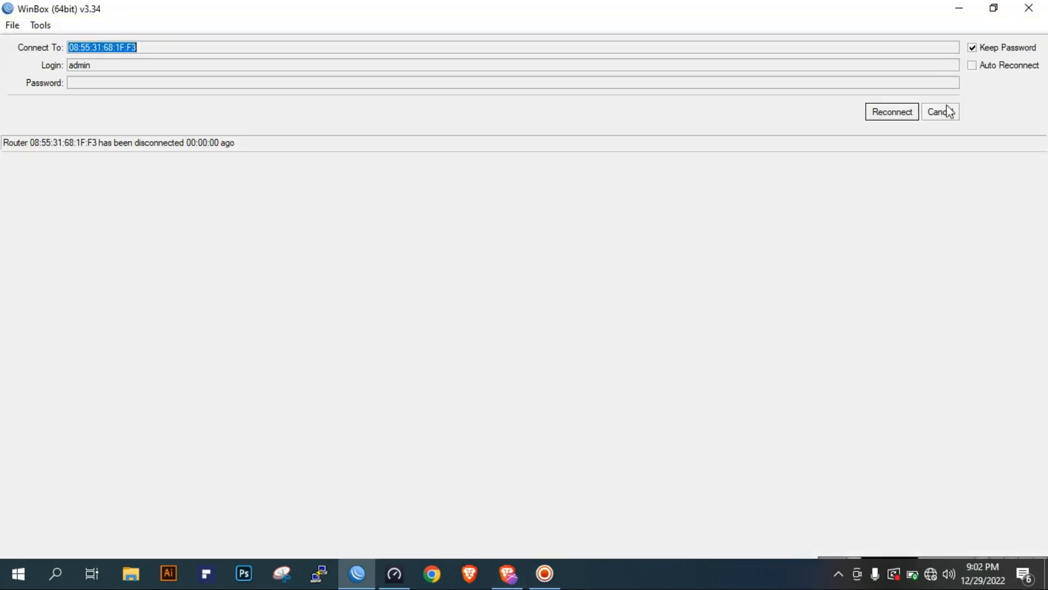
click(887, 120)
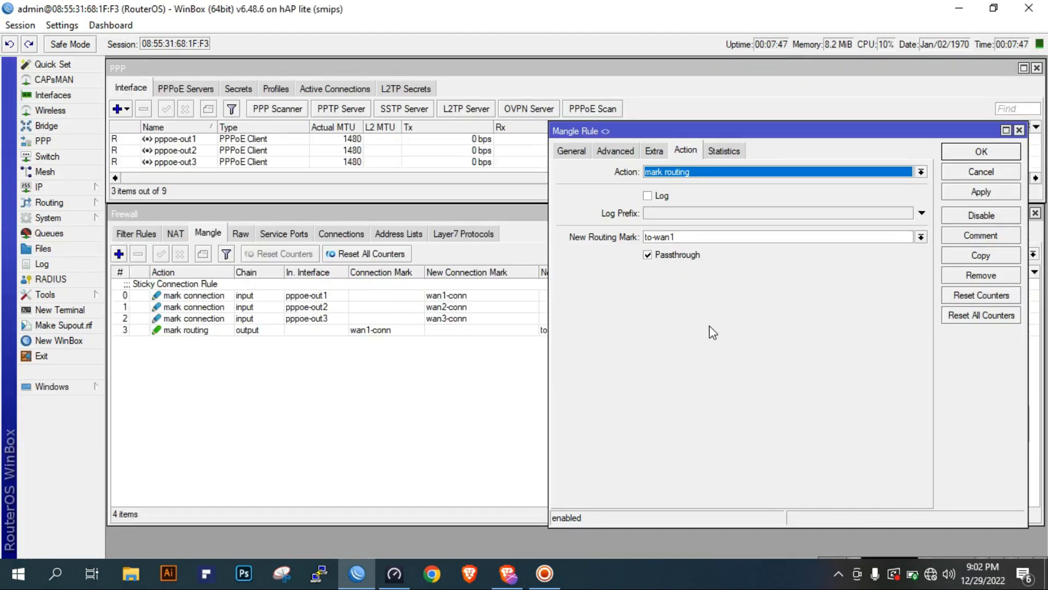
Change the output mangle rule to connection mark wan3-conn and new routing mark to-wan3, and save it
click(571, 153)
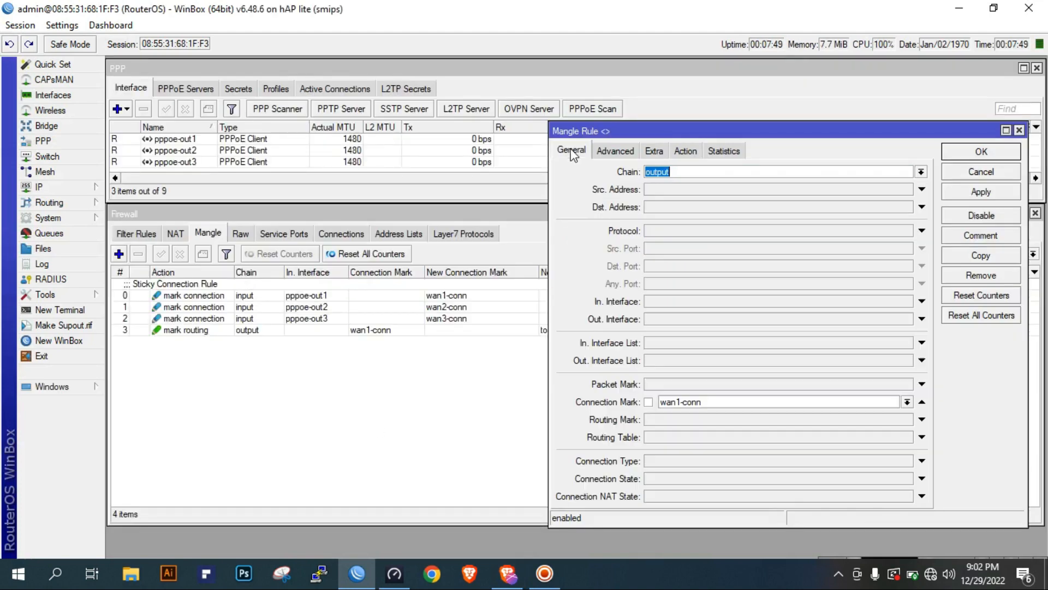
click(906, 402)
click(841, 444)
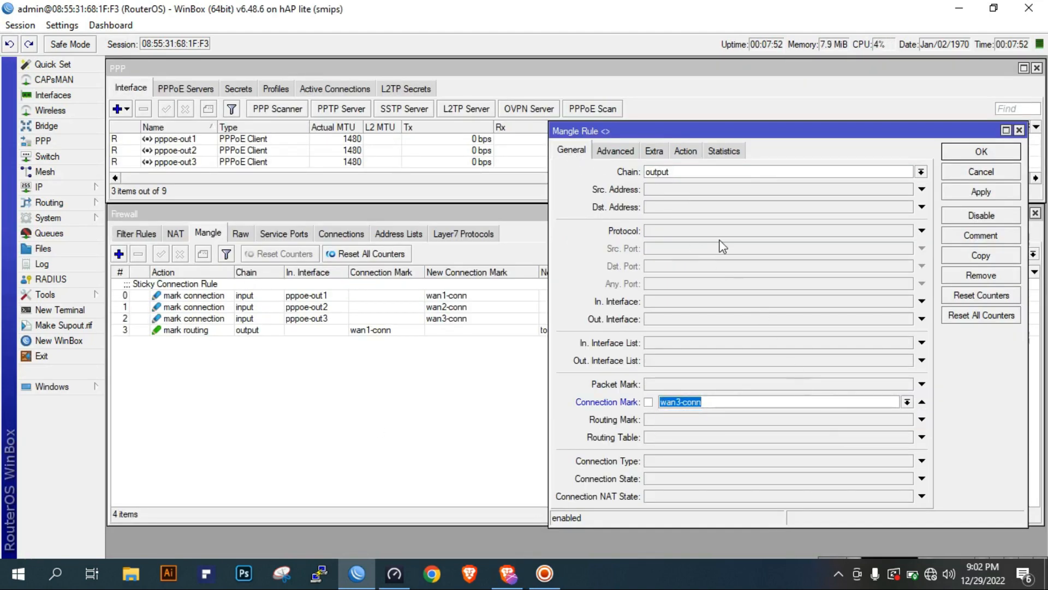
click(685, 153)
click(764, 236)
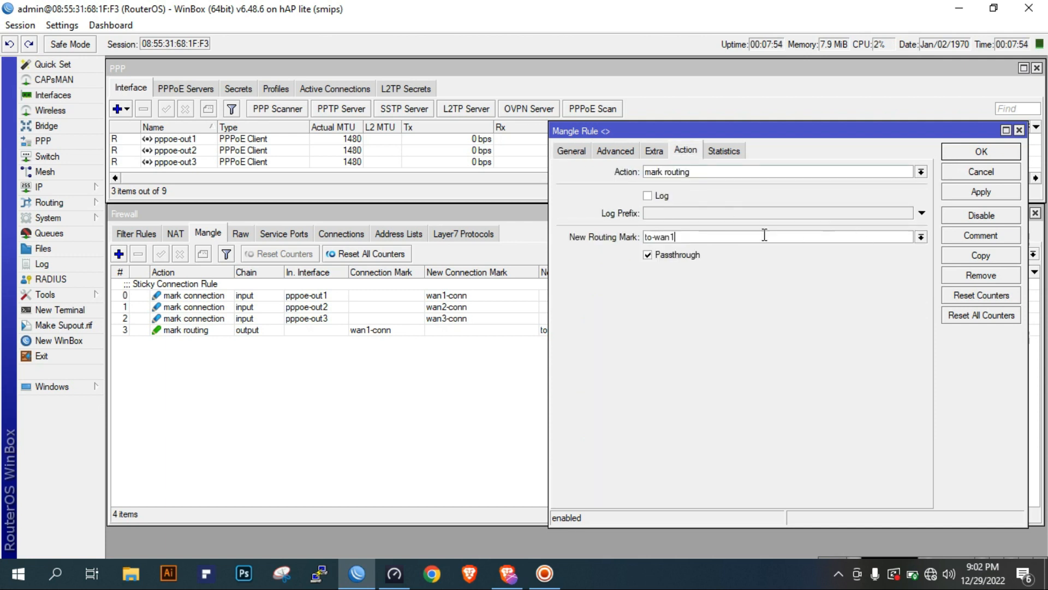
text(3)
click(955, 192)
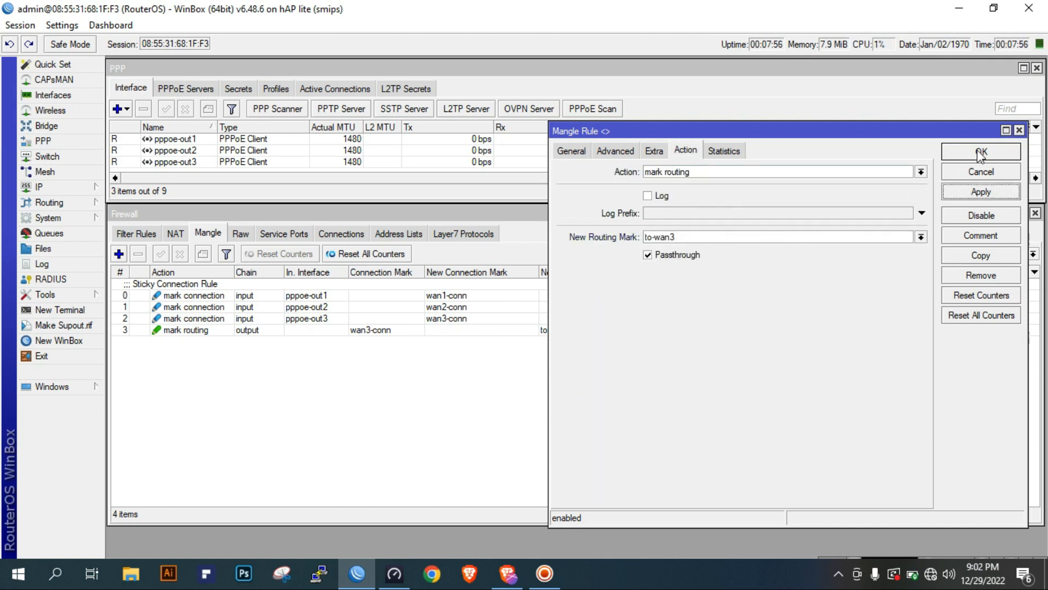
click(978, 153)
Set the output mangle rule's connection mark to wan1-conn and its new routing mark to to-wan1, and save the rule
click(340, 331)
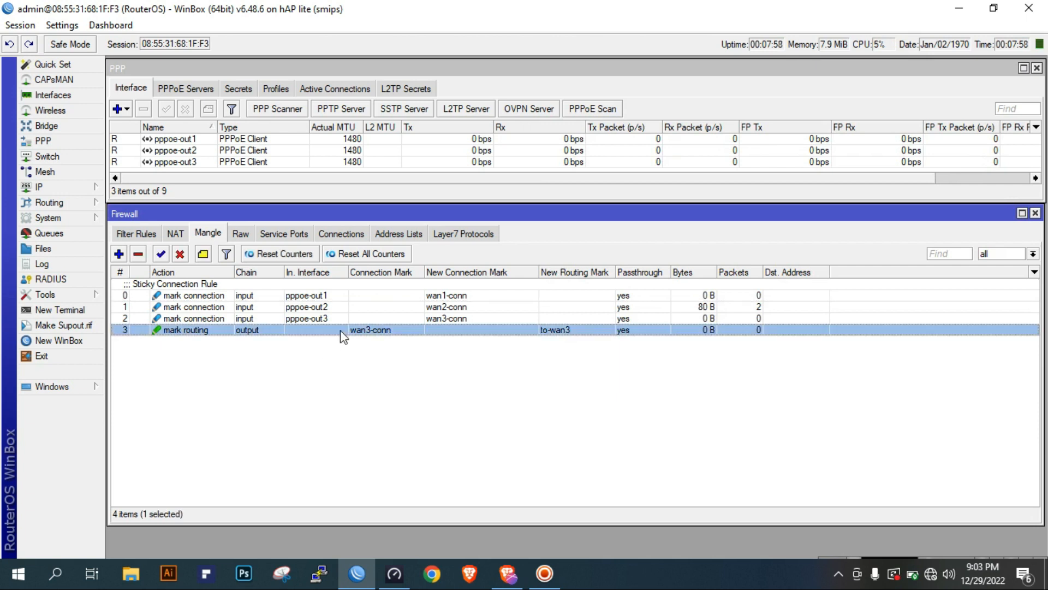
double_click(370, 332)
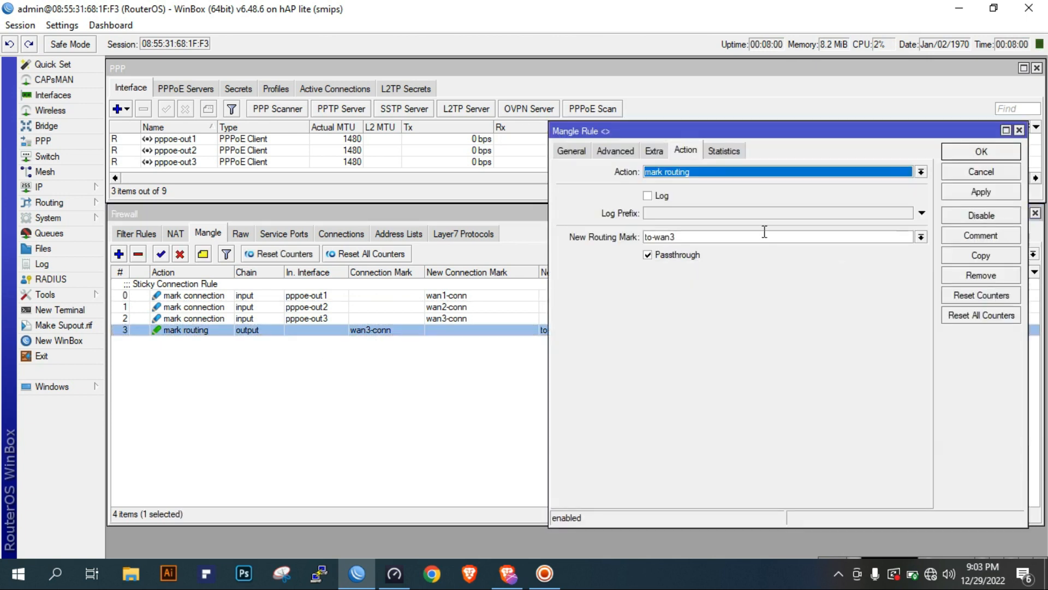
click(573, 153)
click(906, 403)
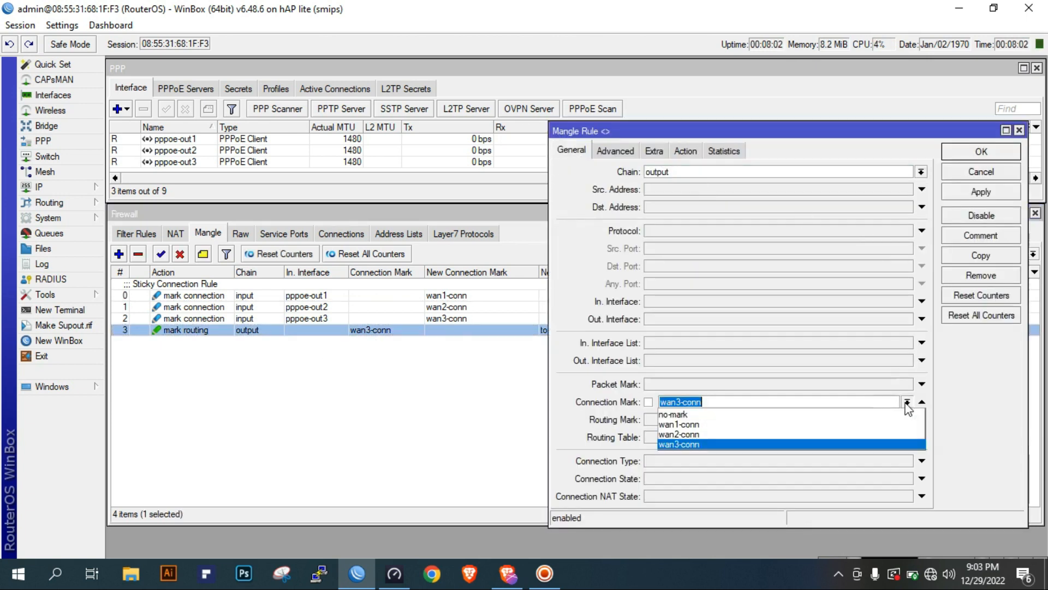
click(813, 424)
click(685, 152)
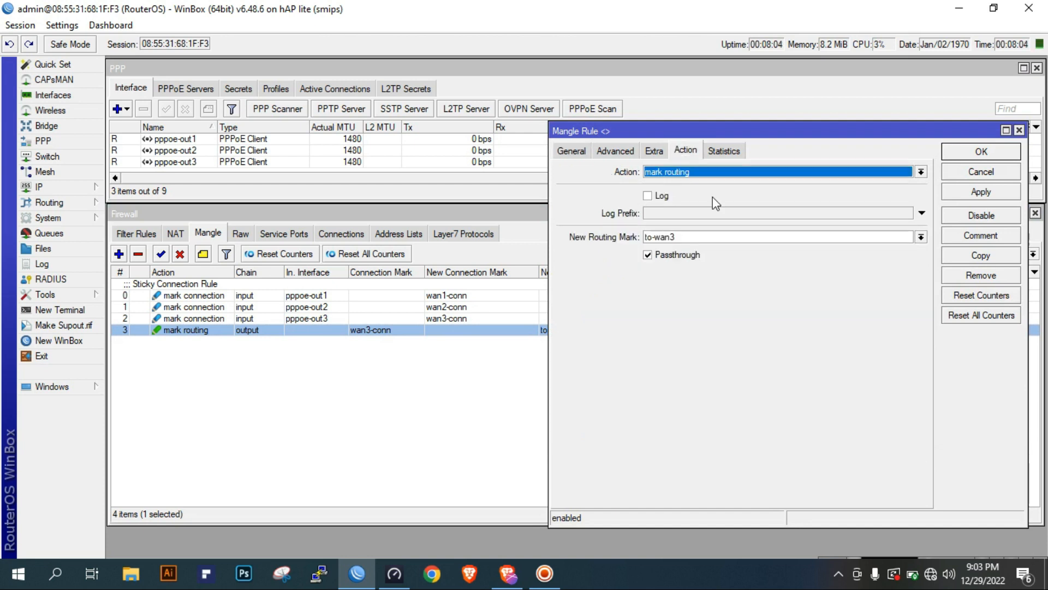
click(827, 235)
key(BackSpace)
text(1)
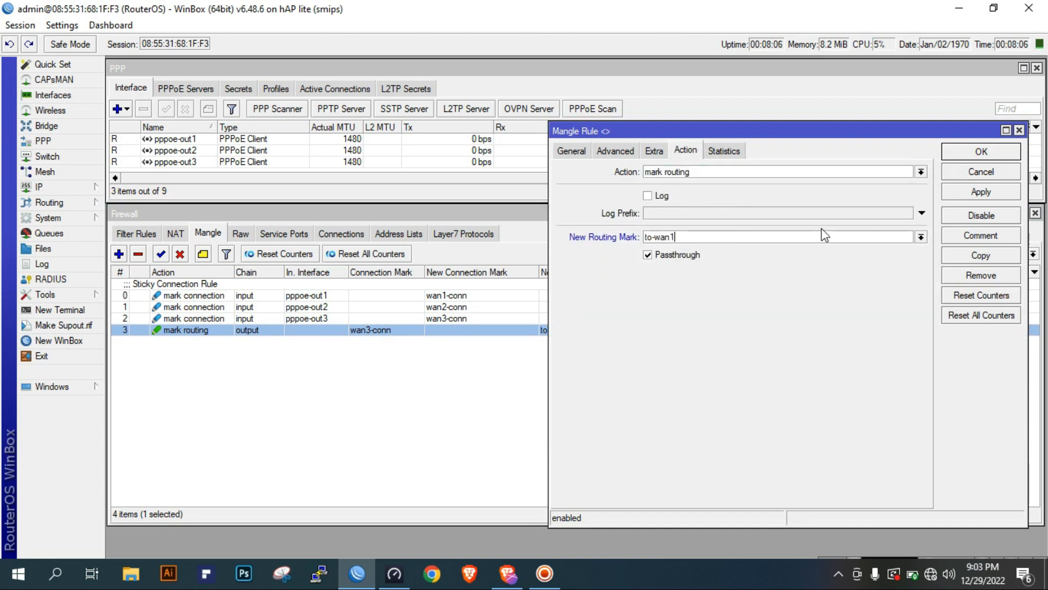
click(961, 191)
click(986, 156)
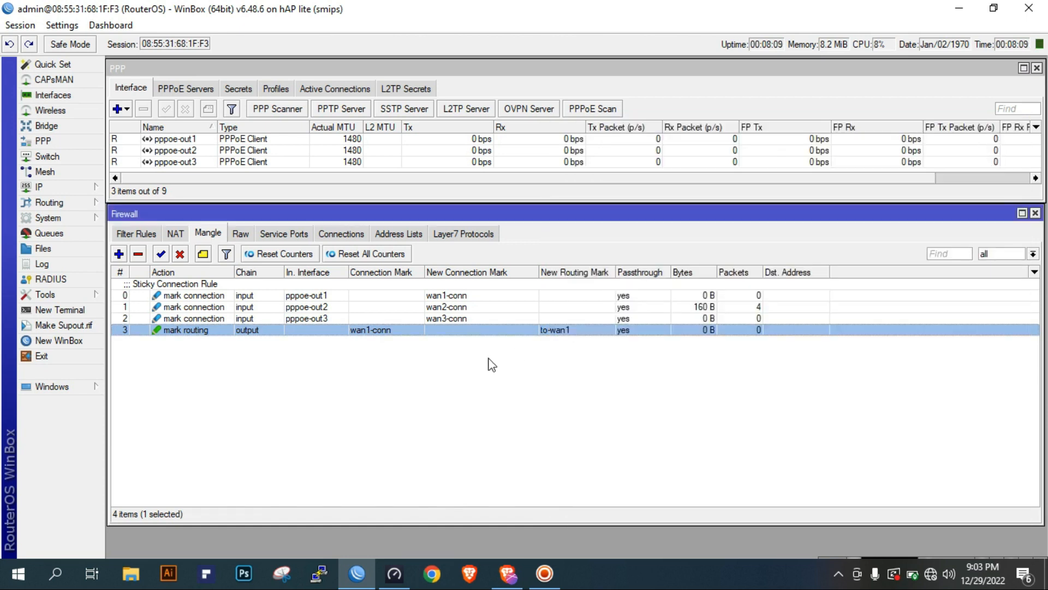
Copy the wan1-conn output mangle rule, set the copy's connection mark to wan2-conn and new routing mark to to-wan2, and apply it
double_click(517, 330)
click(994, 255)
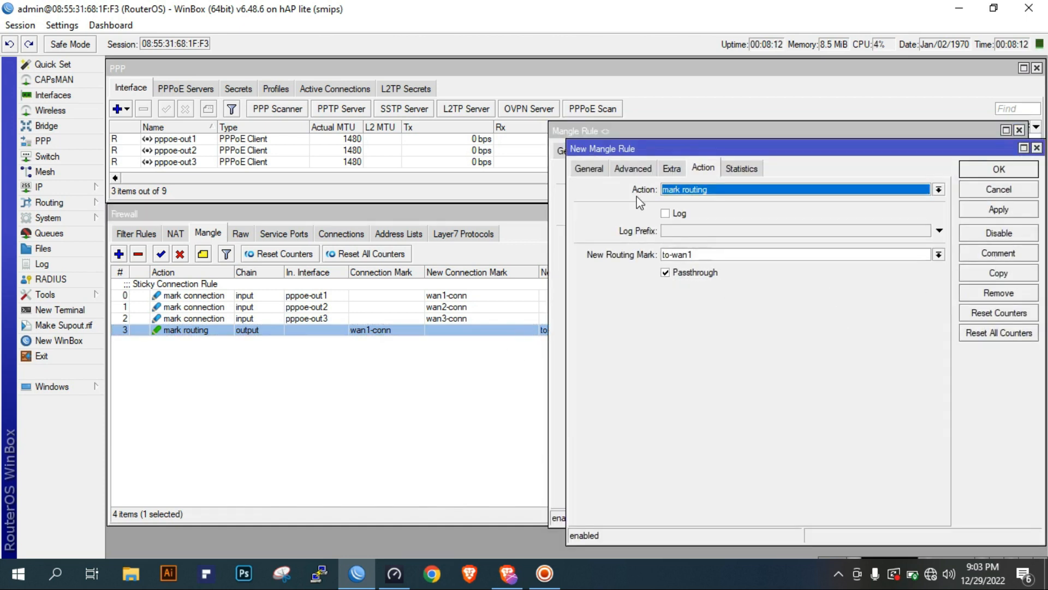
click(589, 169)
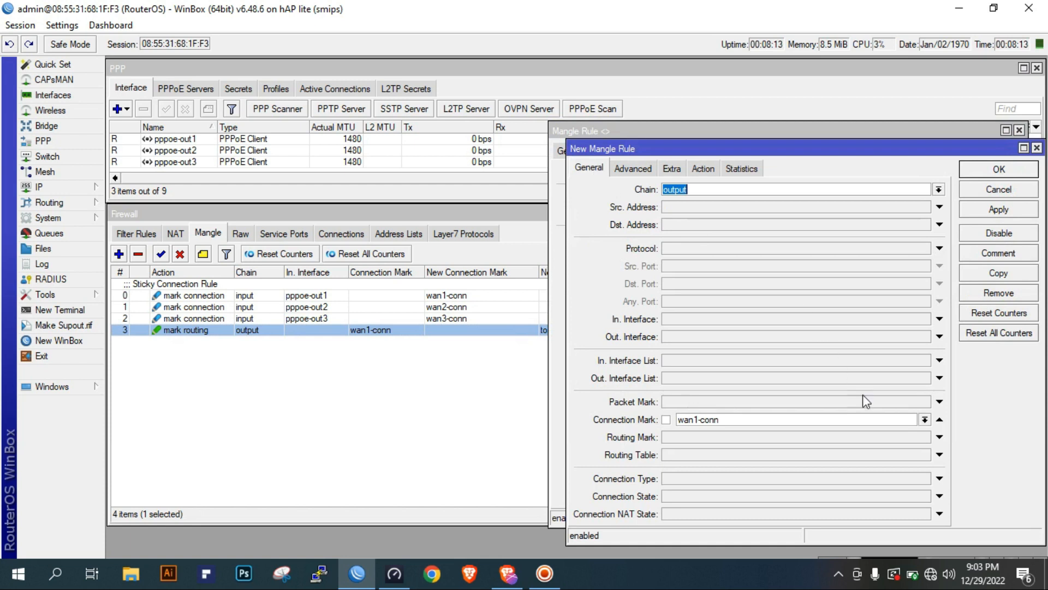
click(924, 420)
click(818, 456)
click(703, 168)
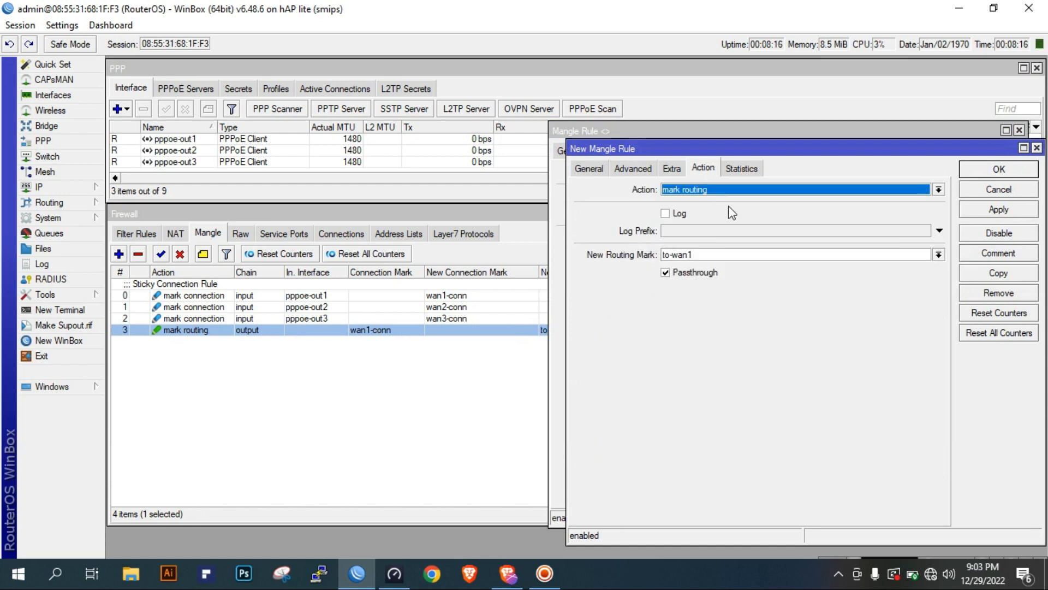
click(783, 254)
text(2)
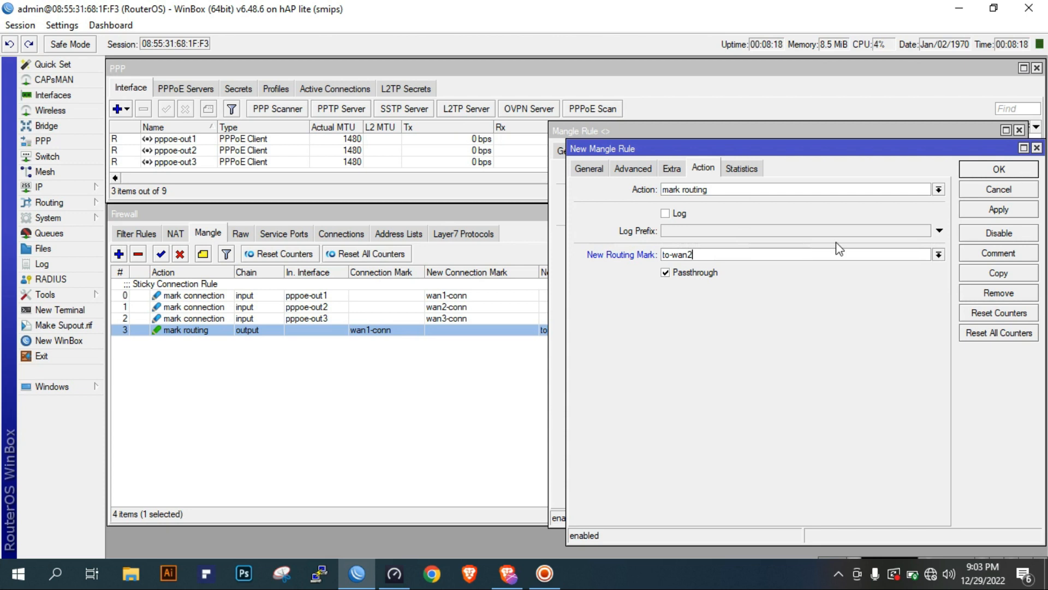
click(1013, 212)
Copy the wan2-conn output rule with connection mark wan3-conn and new routing mark to-wan3, then save all open mangle rules
click(1002, 273)
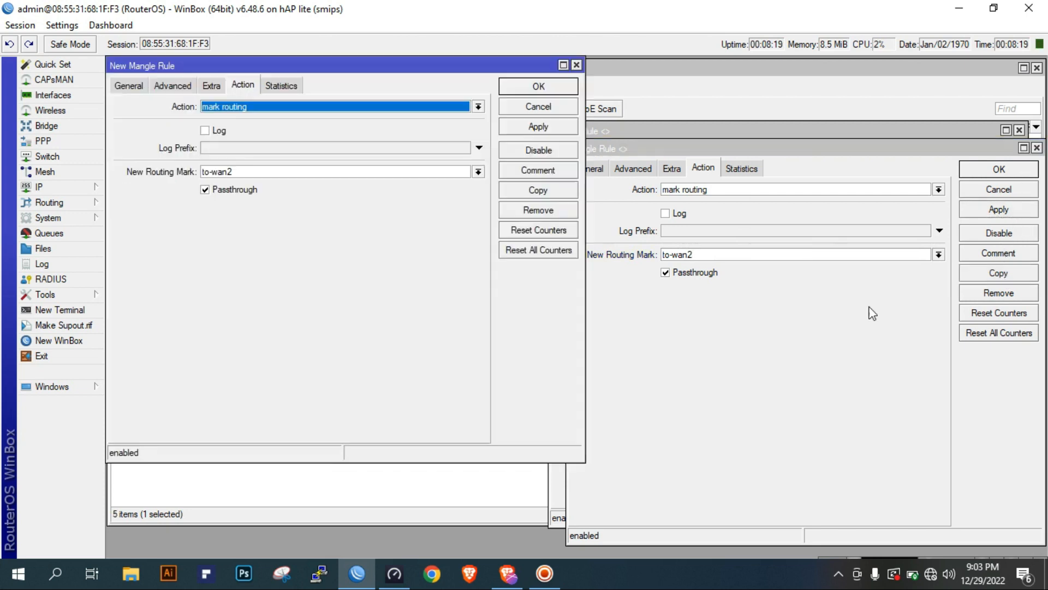
click(289, 172)
text(3)
click(134, 88)
click(464, 336)
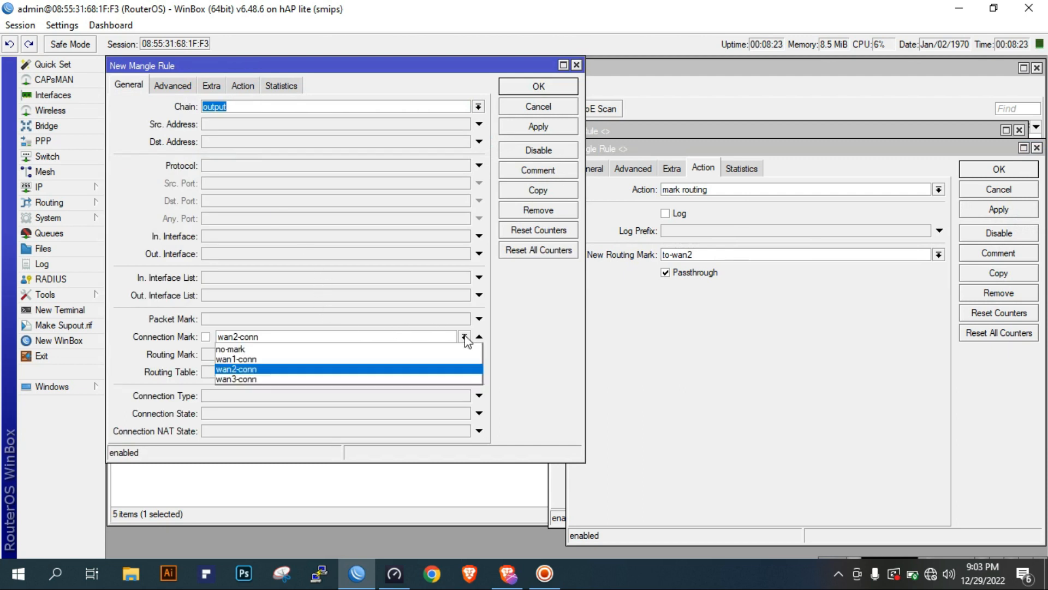
click(410, 381)
click(524, 126)
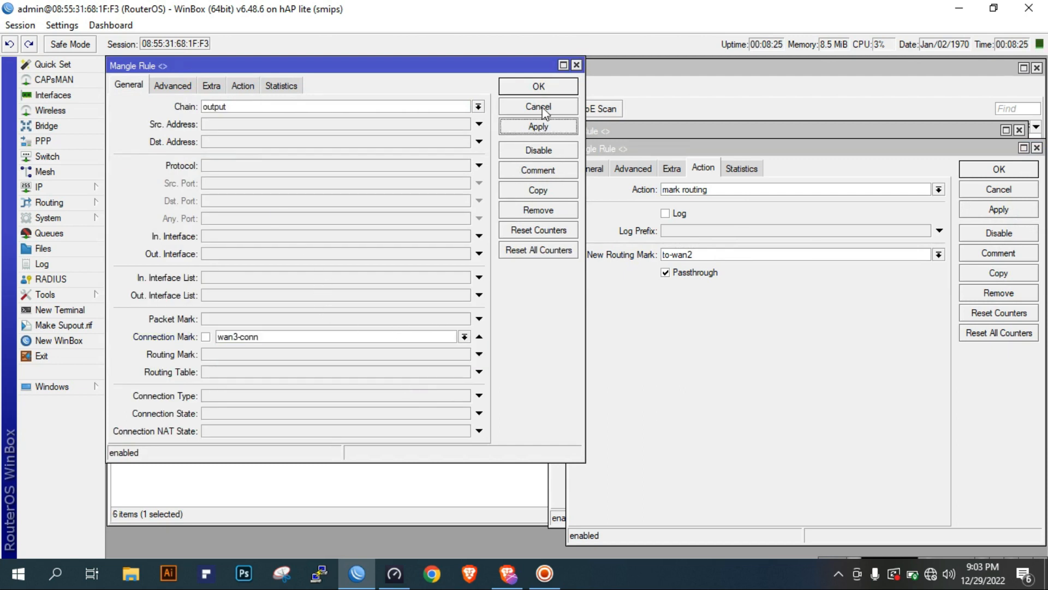
click(542, 109)
click(999, 210)
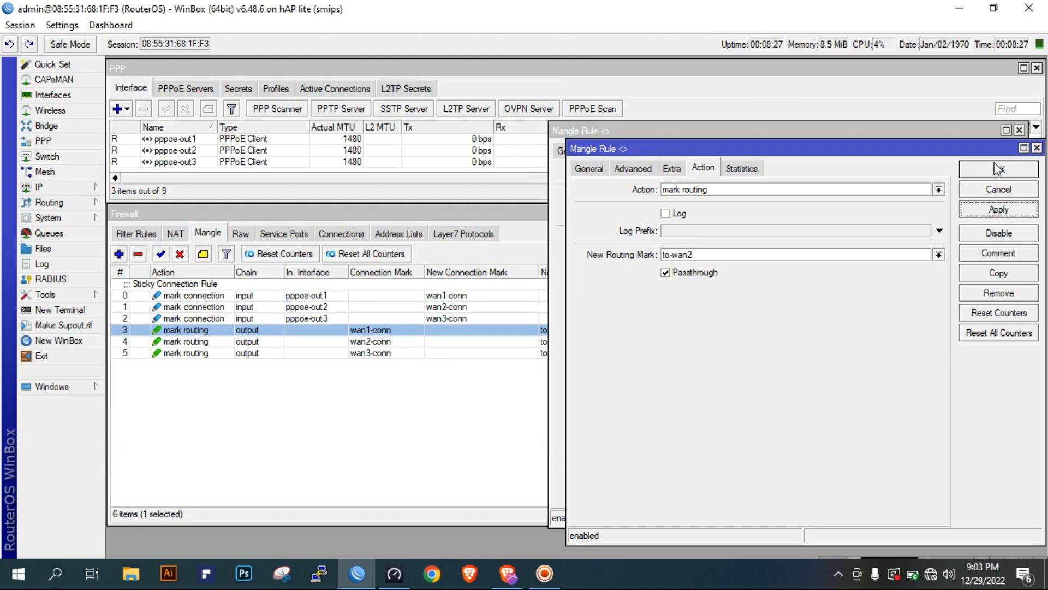
click(995, 170)
click(981, 152)
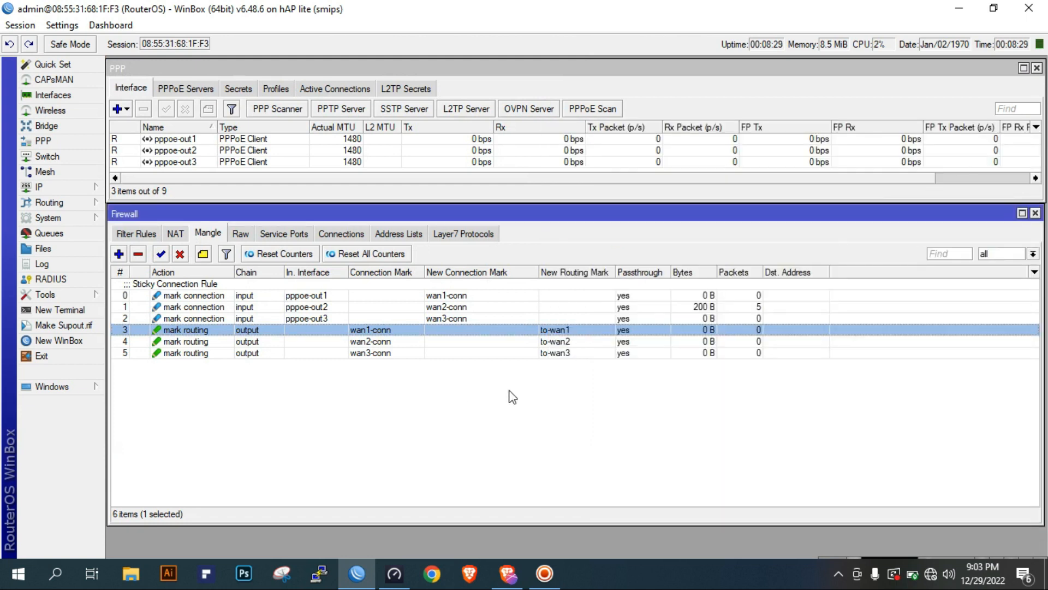
click(550, 354)
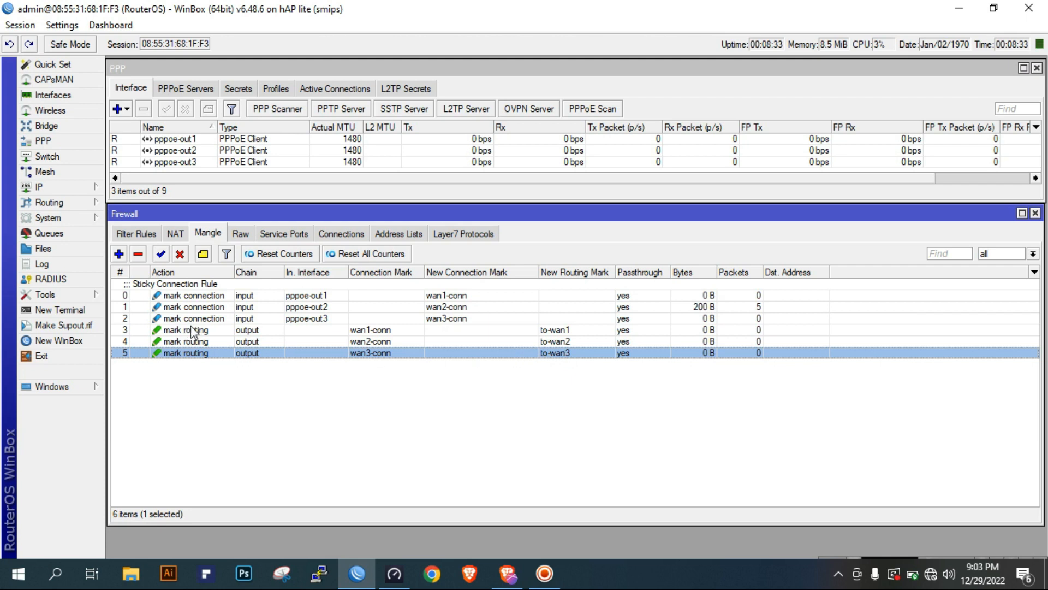
Add a prerouting mangle rule with in-interface pppoe-out1 and action accept, and save it
click(118, 258)
click(571, 151)
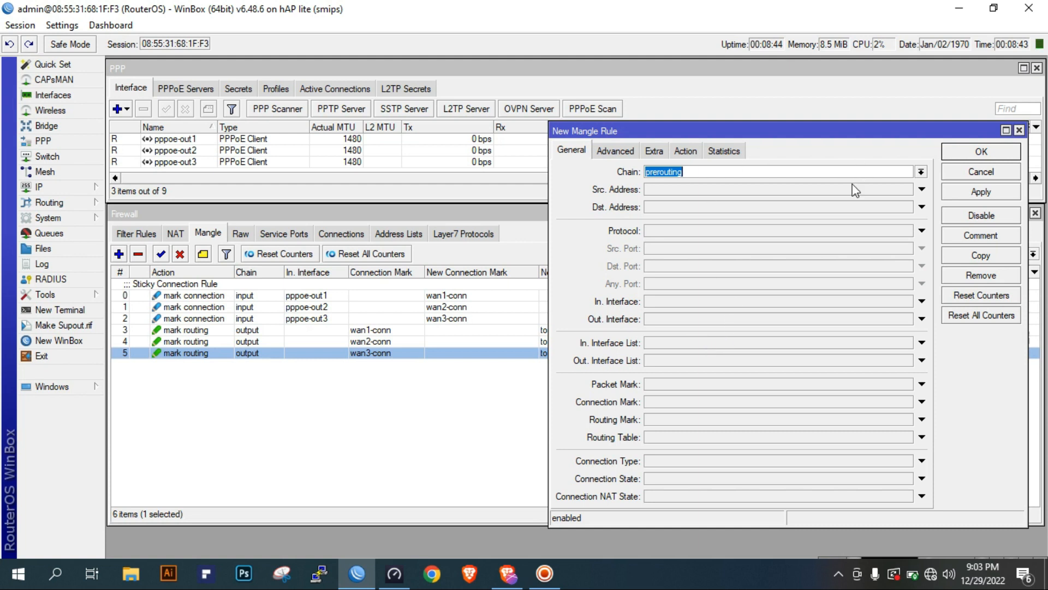
click(692, 301)
click(693, 301)
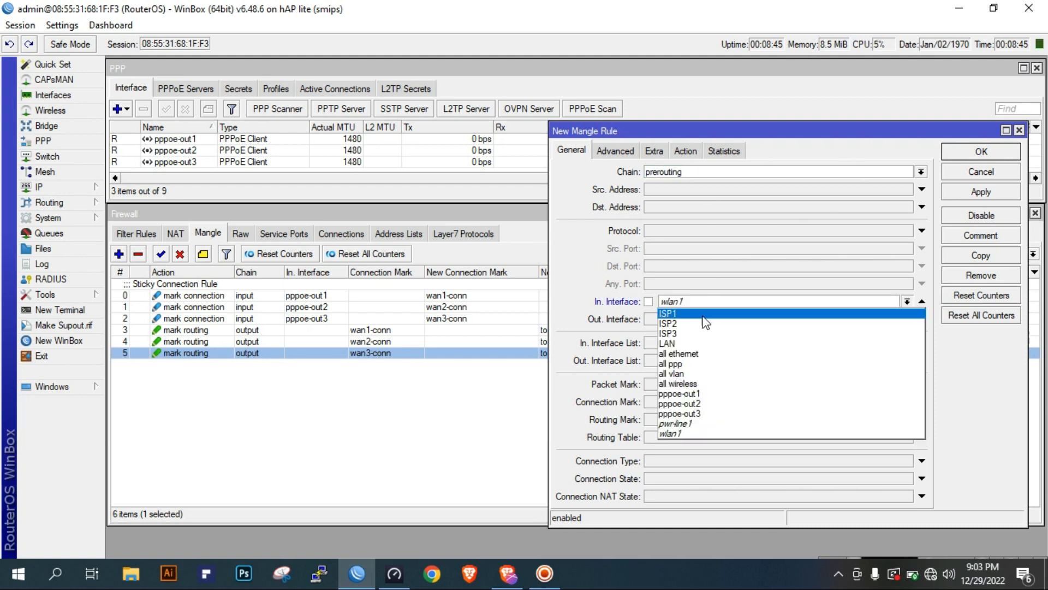
click(698, 394)
click(692, 157)
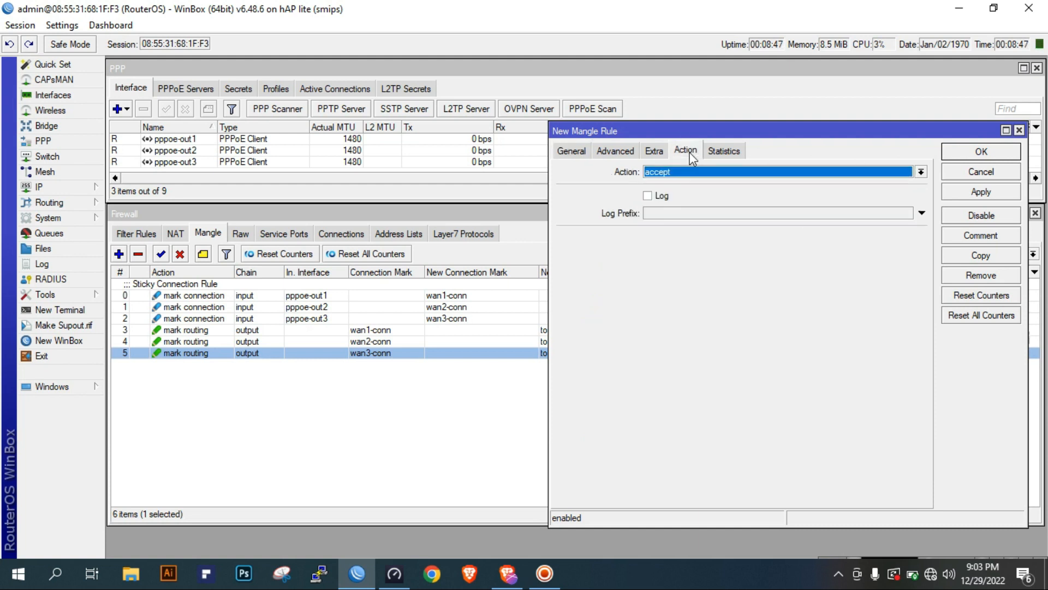
click(1001, 194)
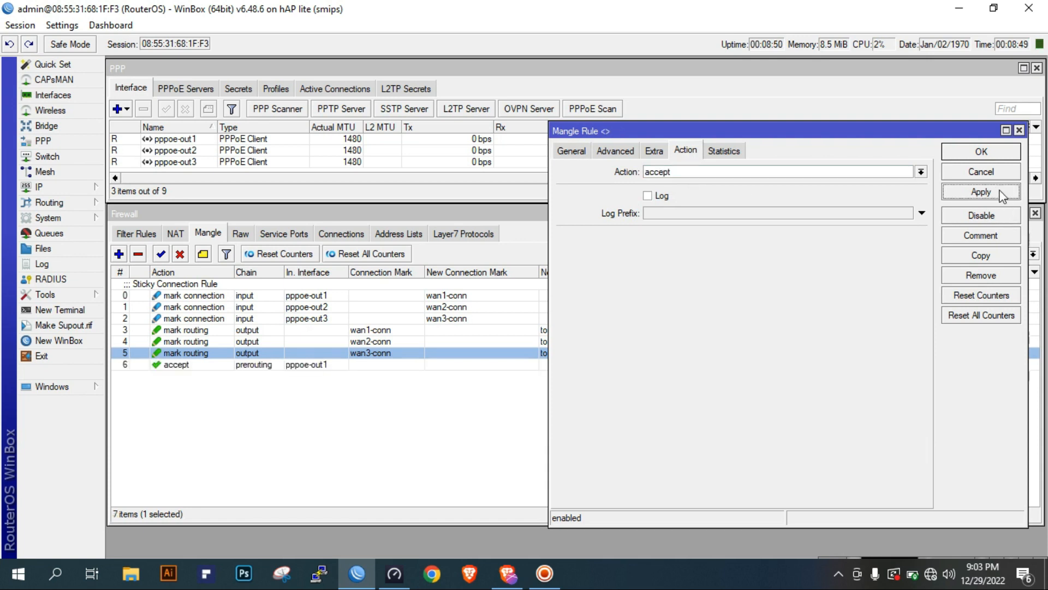
click(987, 155)
Copy the pppoe-out1 accept rule, change the copy's in-interface to pppoe-out2, and apply it
click(314, 365)
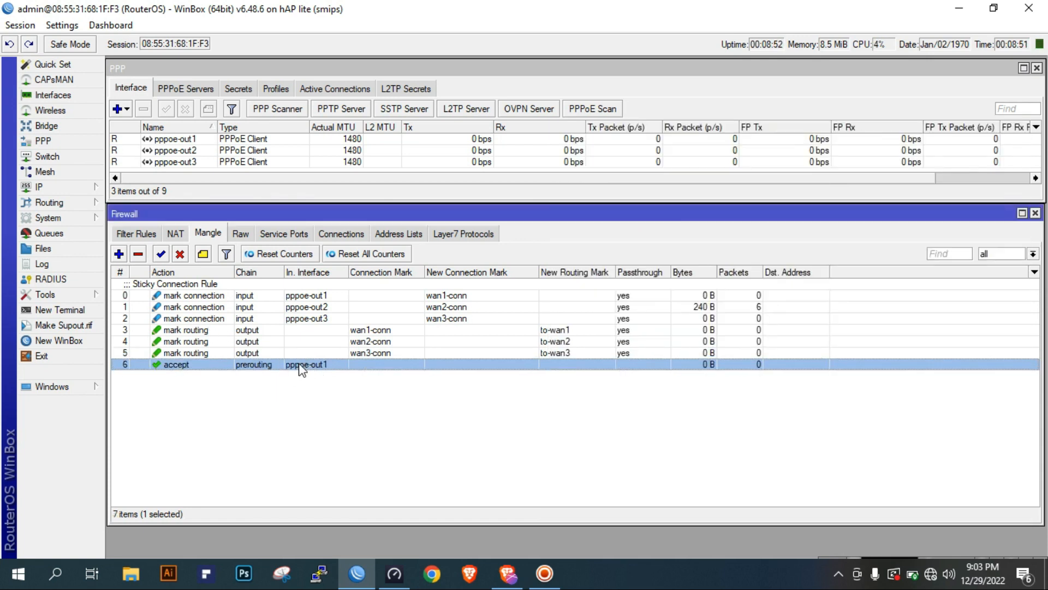
double_click(302, 370)
click(975, 261)
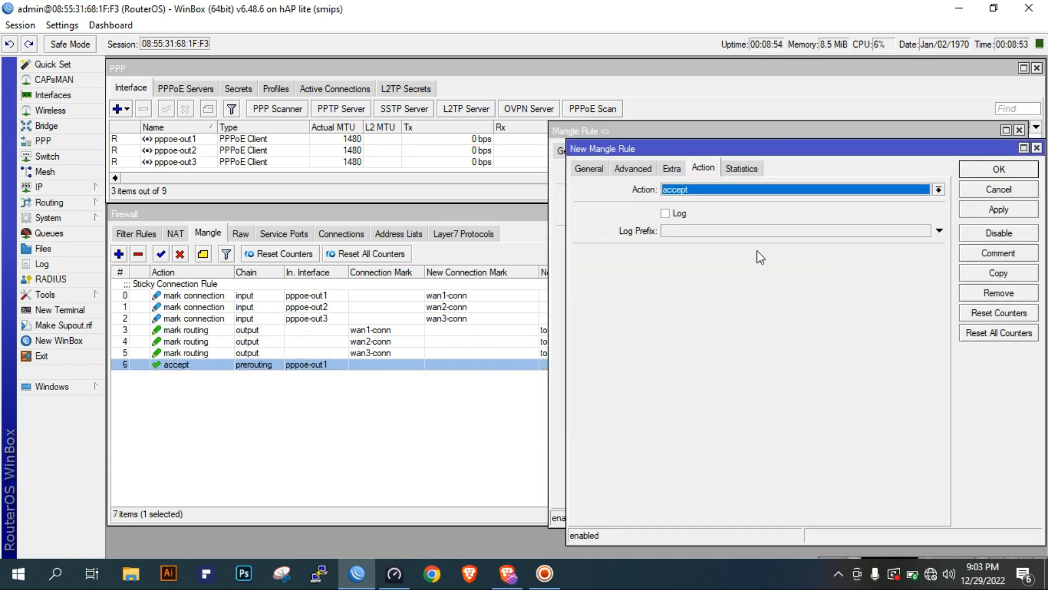
click(584, 173)
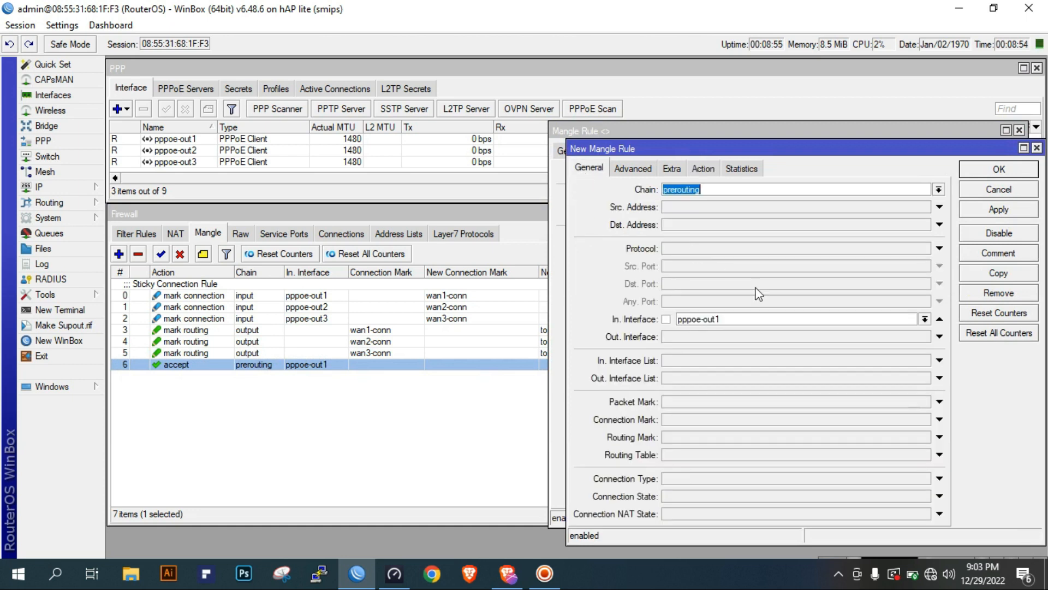
click(924, 319)
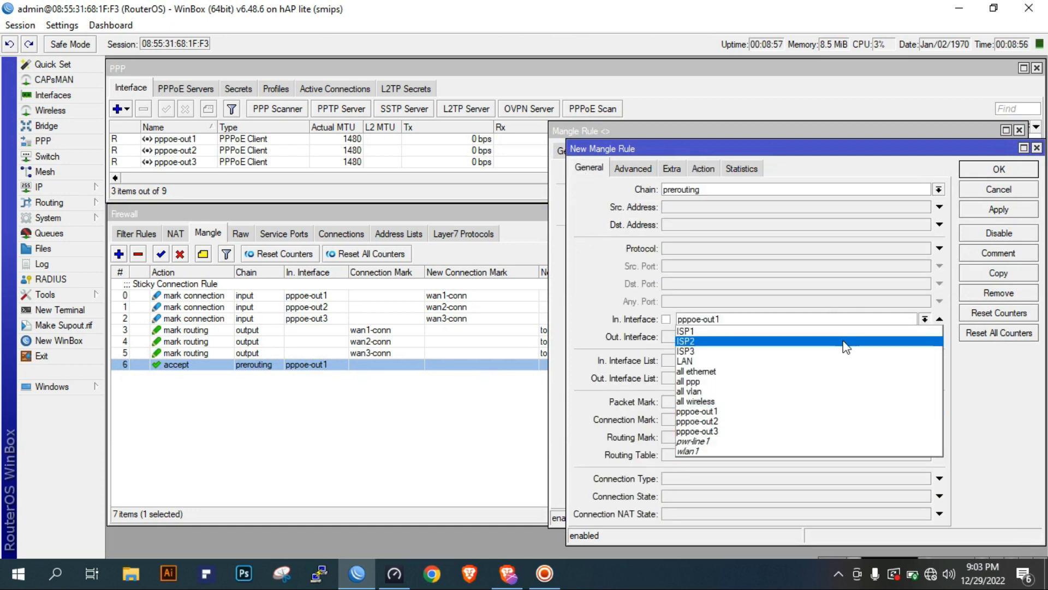
click(768, 421)
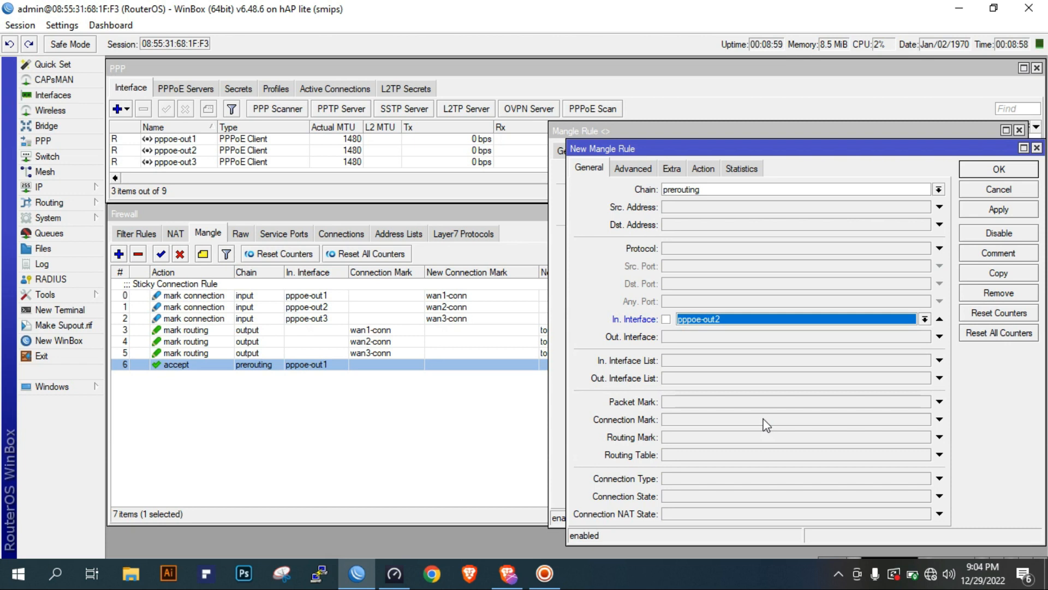
click(709, 170)
click(1002, 212)
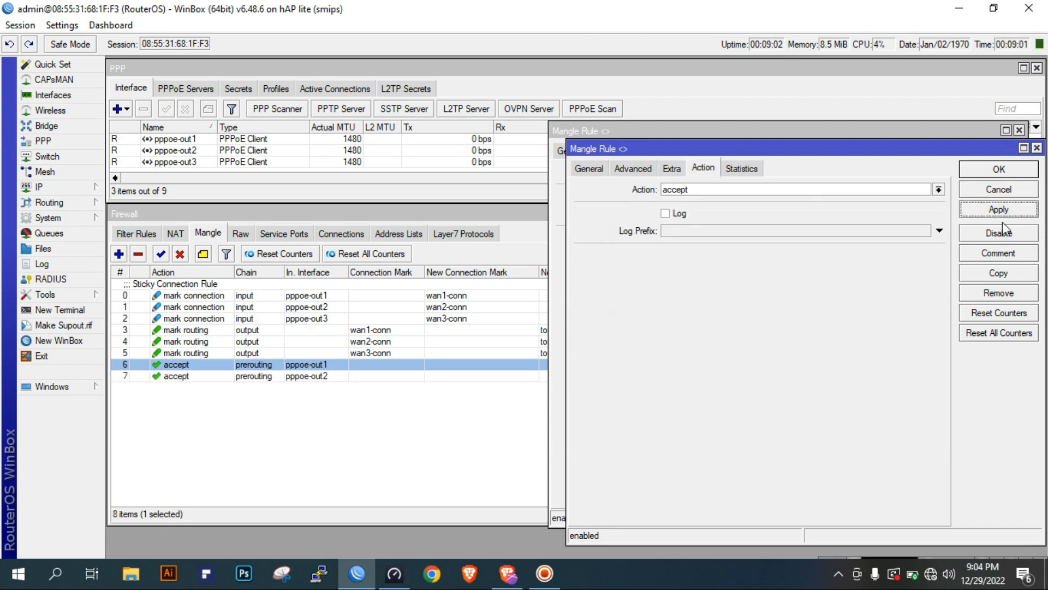
Copy the pppoe-out2 accept rule with in-interface pppoe-out3, then save all open mangle rules
click(999, 271)
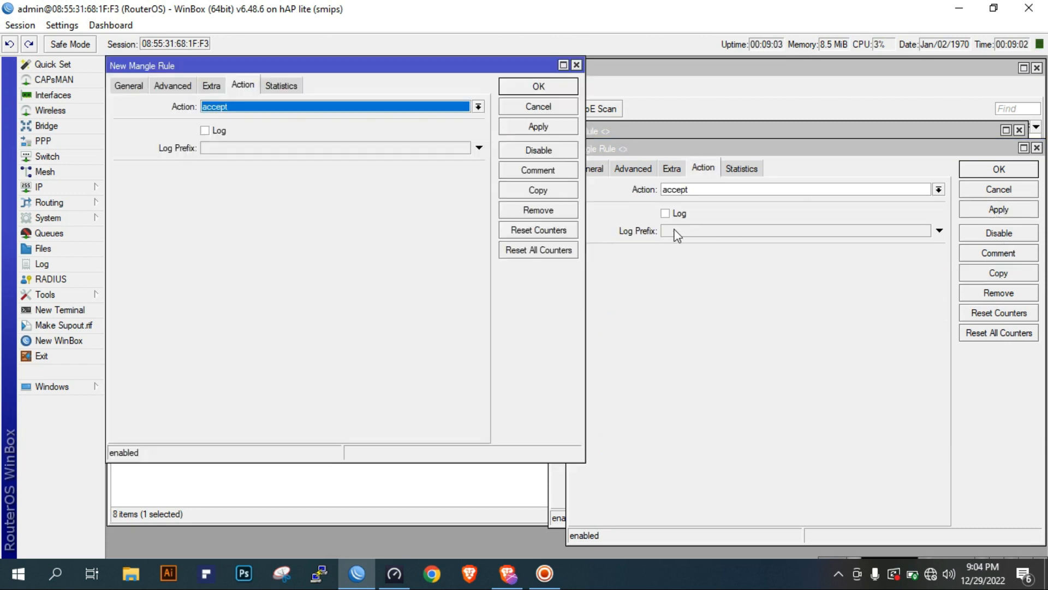
click(136, 87)
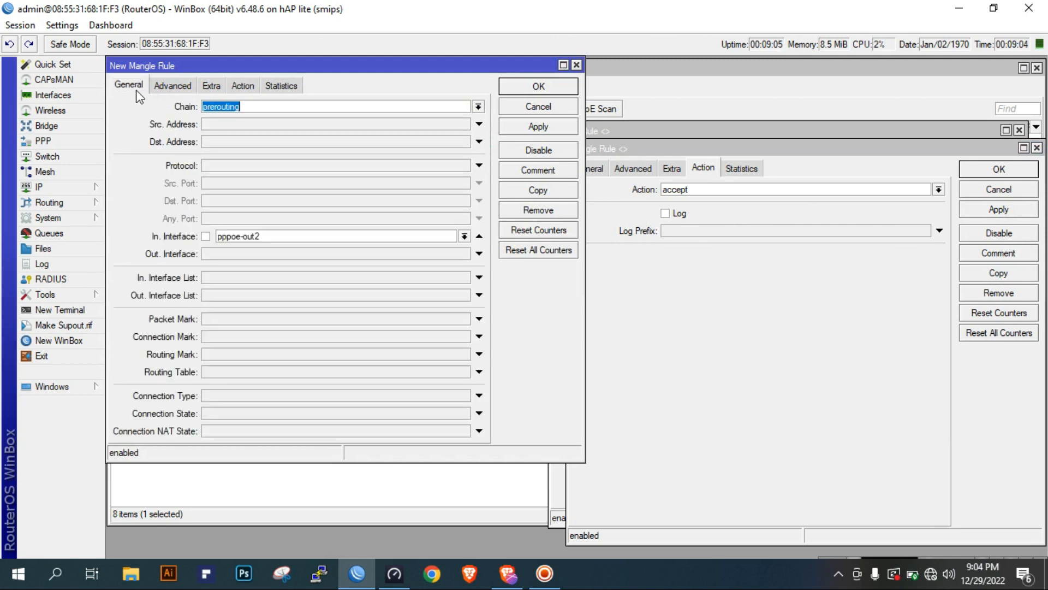
click(464, 236)
click(276, 344)
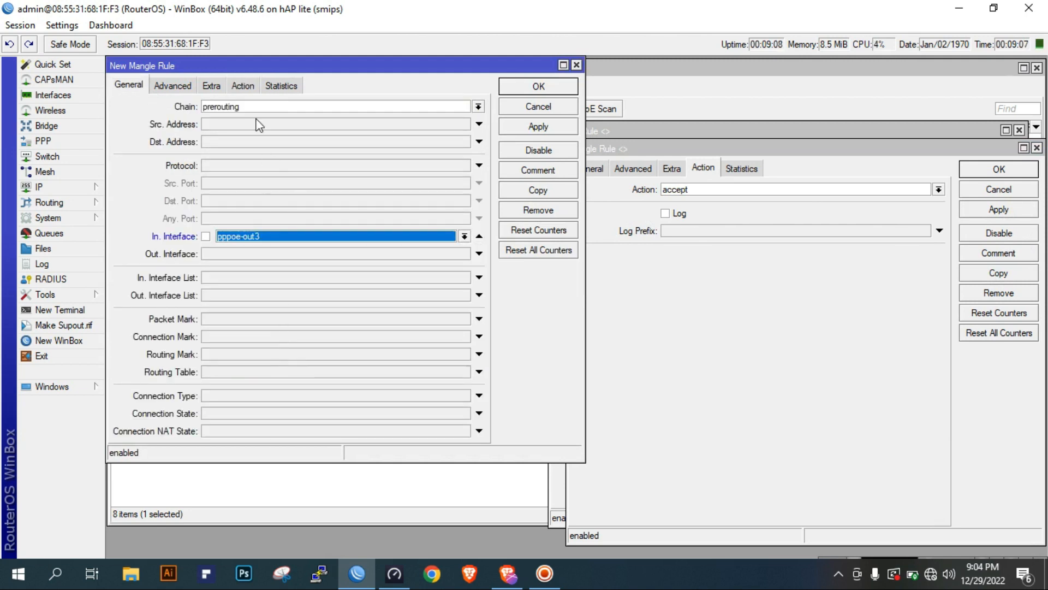
click(245, 86)
click(541, 128)
click(546, 86)
click(1011, 210)
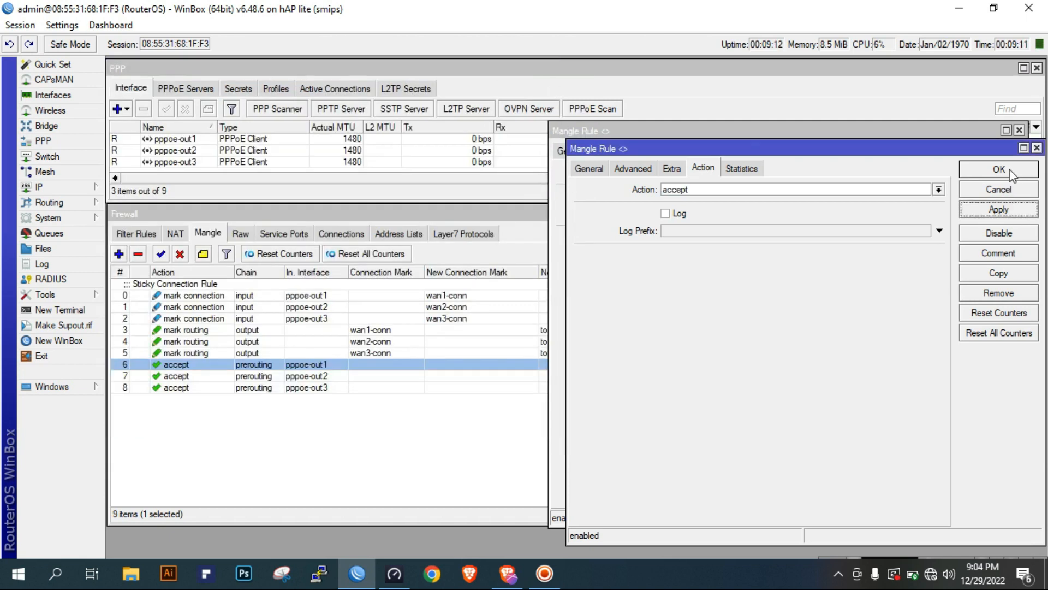
click(1005, 169)
click(982, 192)
click(992, 150)
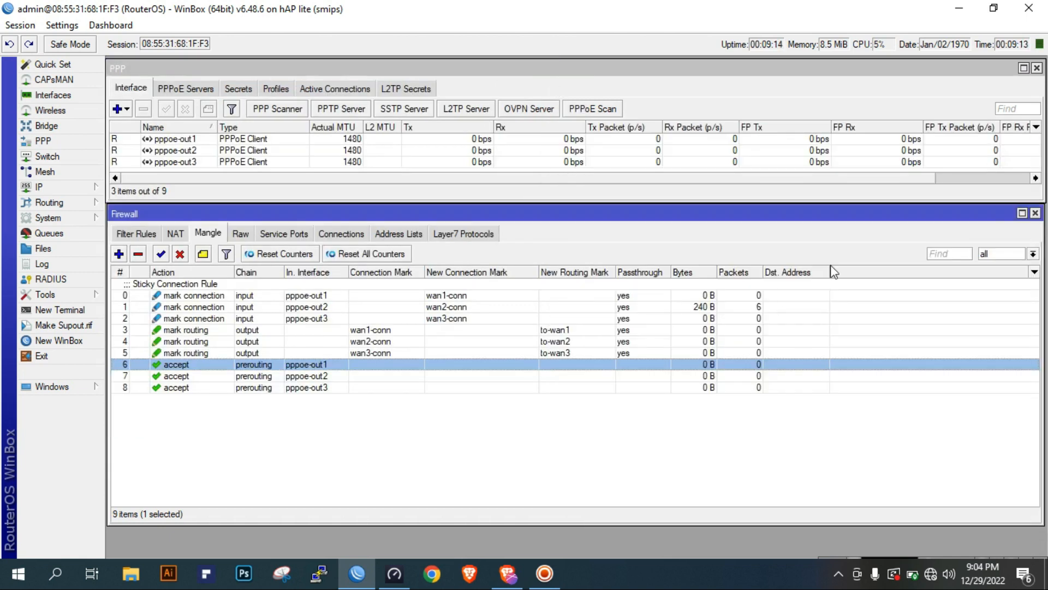
click(680, 383)
click(690, 368)
click(302, 388)
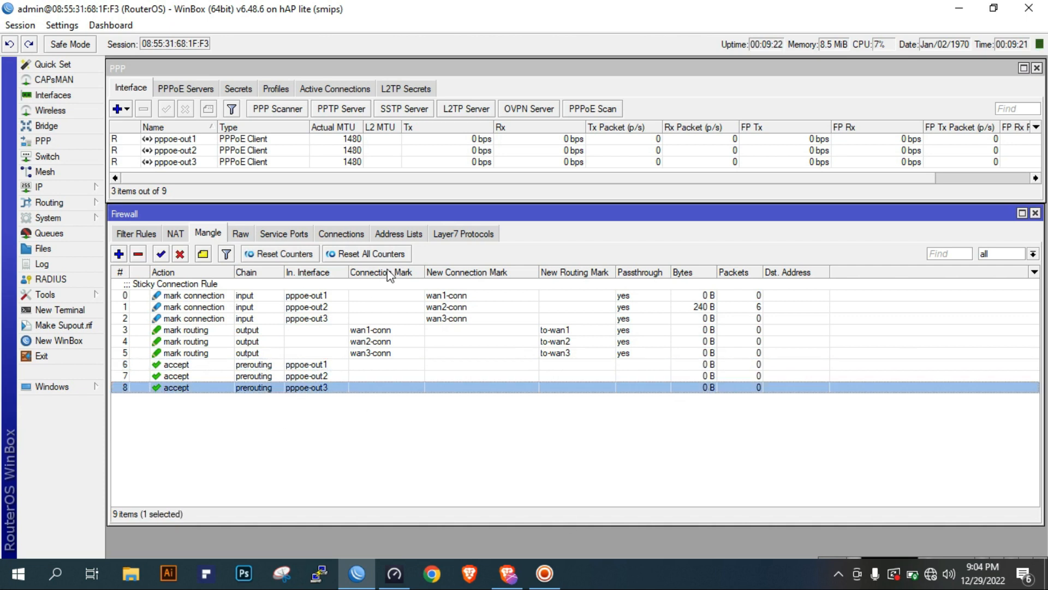
click(118, 254)
click(975, 178)
Add the comment "Accept Rule" to the prerouting accept rule for pppoe-out1
click(313, 364)
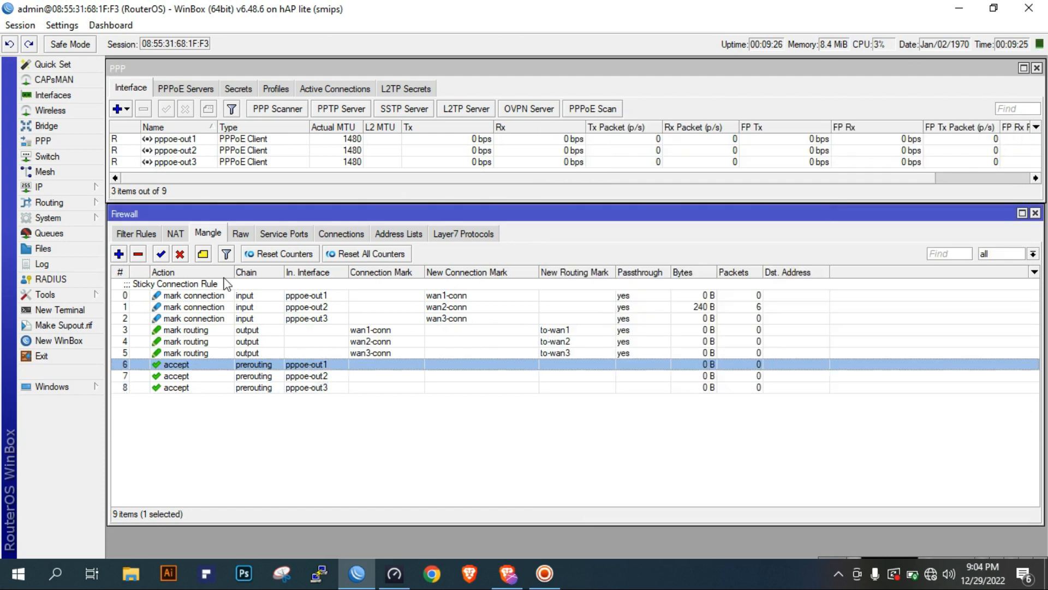
click(203, 254)
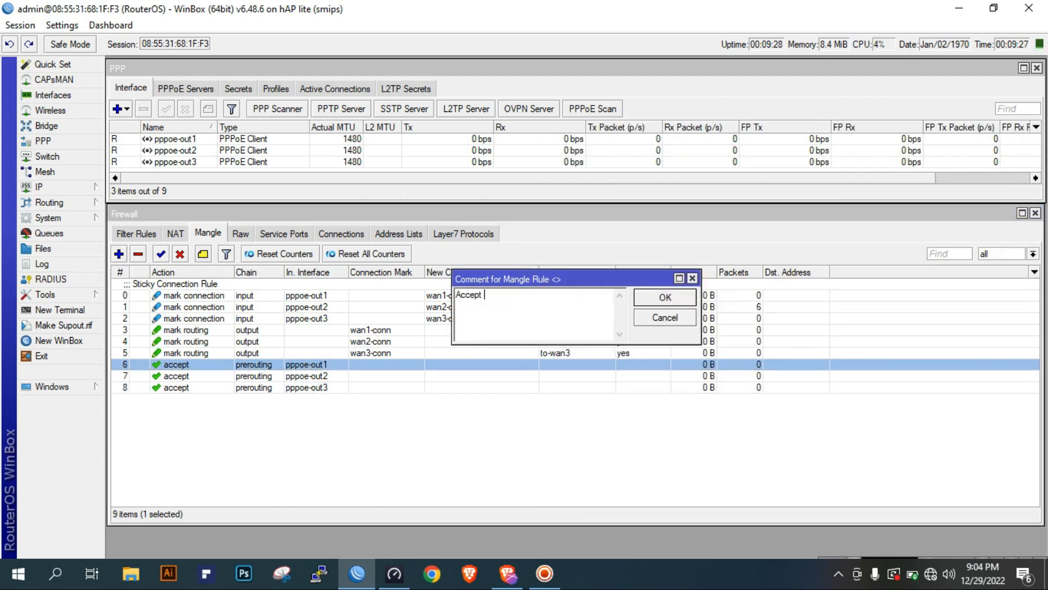
click(662, 299)
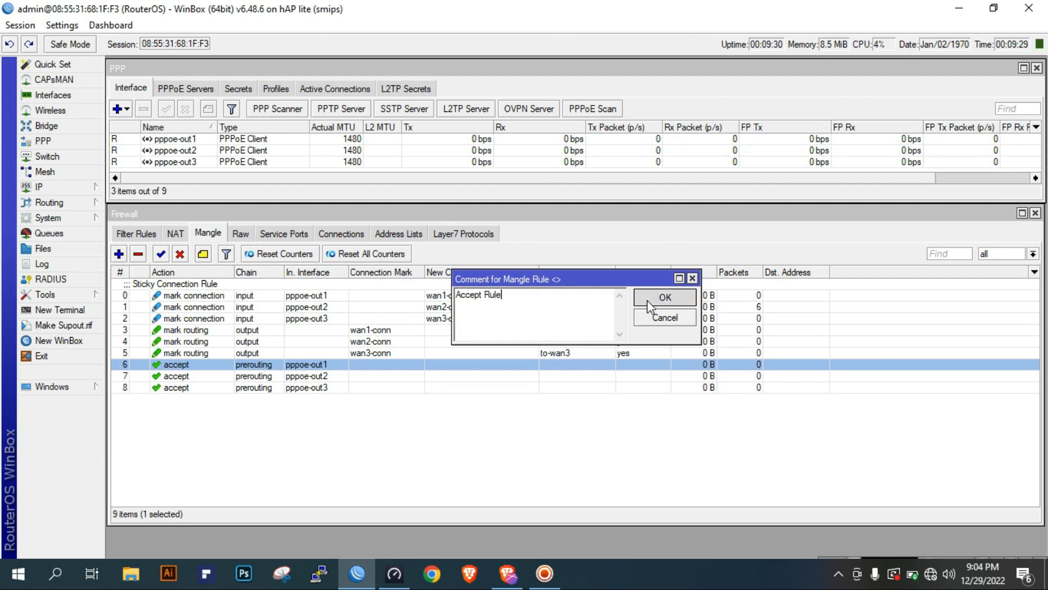
Add a prerouting mangle rule that accepts traffic matching the existing destination address list, and save it
click(375, 397)
click(119, 254)
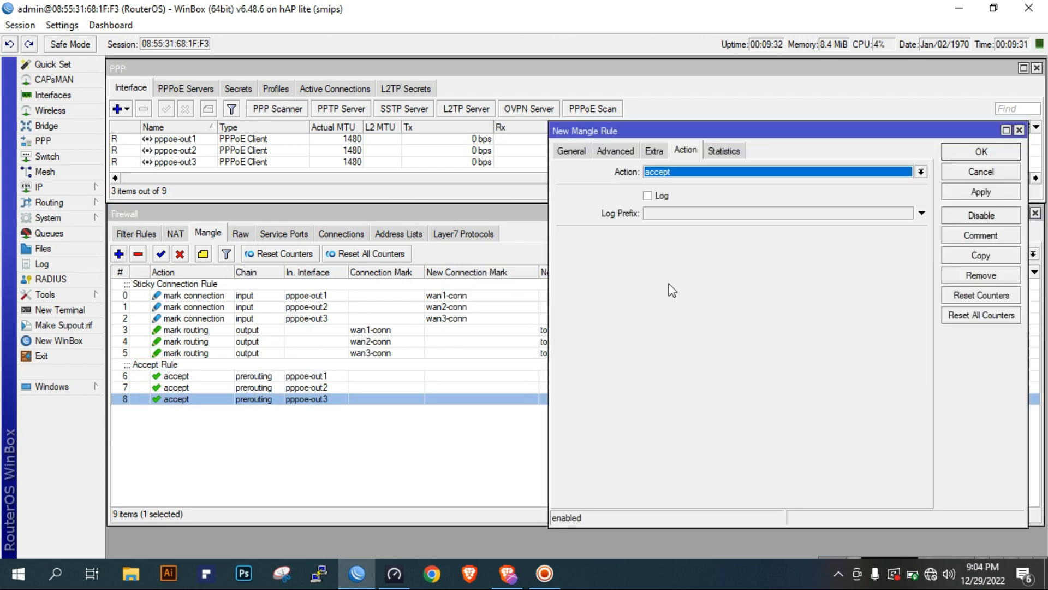
click(577, 151)
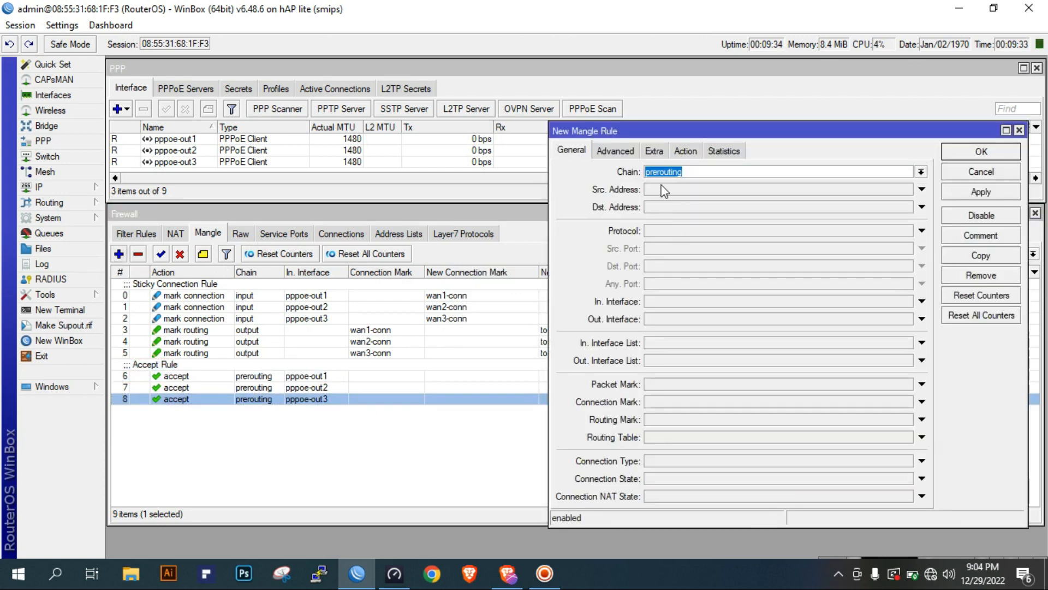
click(617, 153)
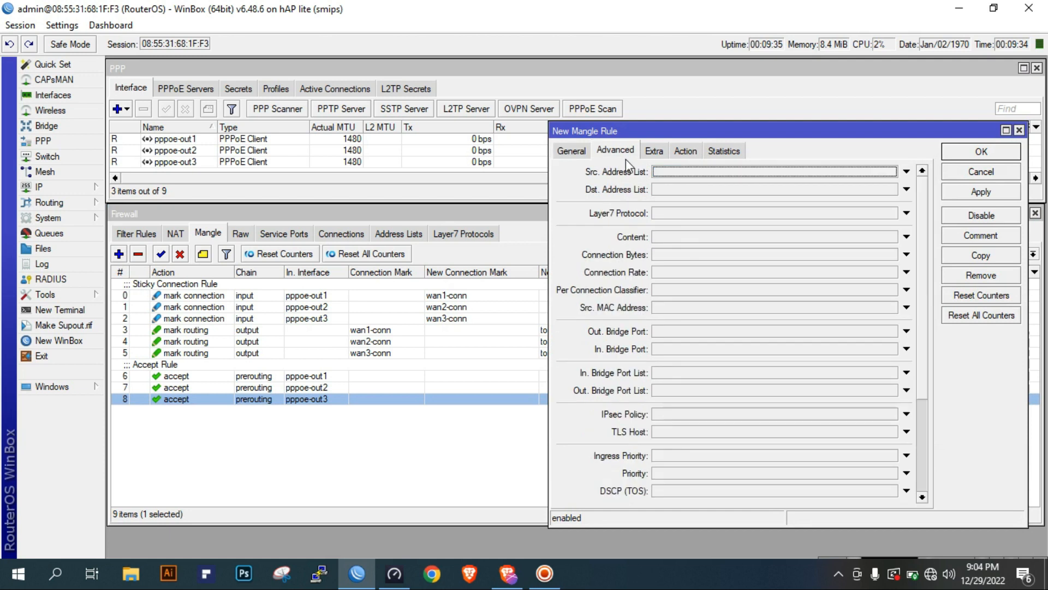
click(687, 191)
click(892, 189)
click(809, 204)
click(686, 151)
click(980, 192)
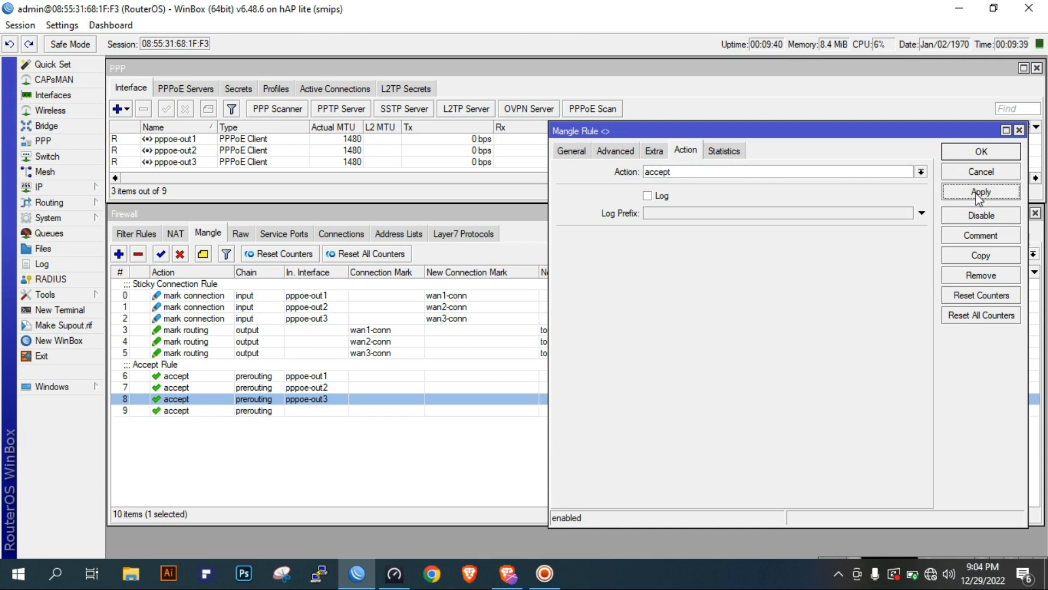
click(982, 158)
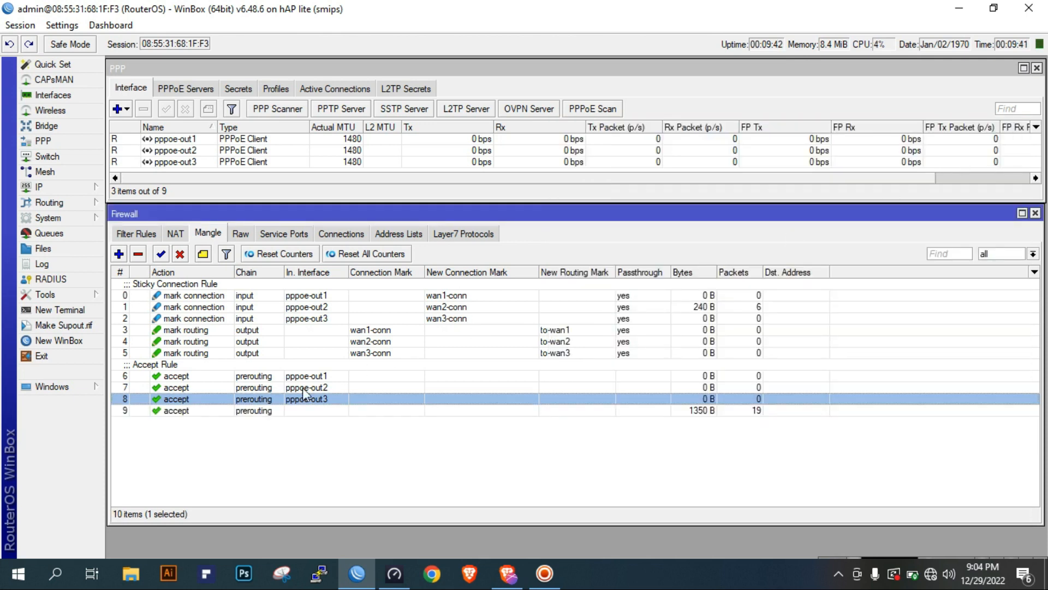
click(279, 410)
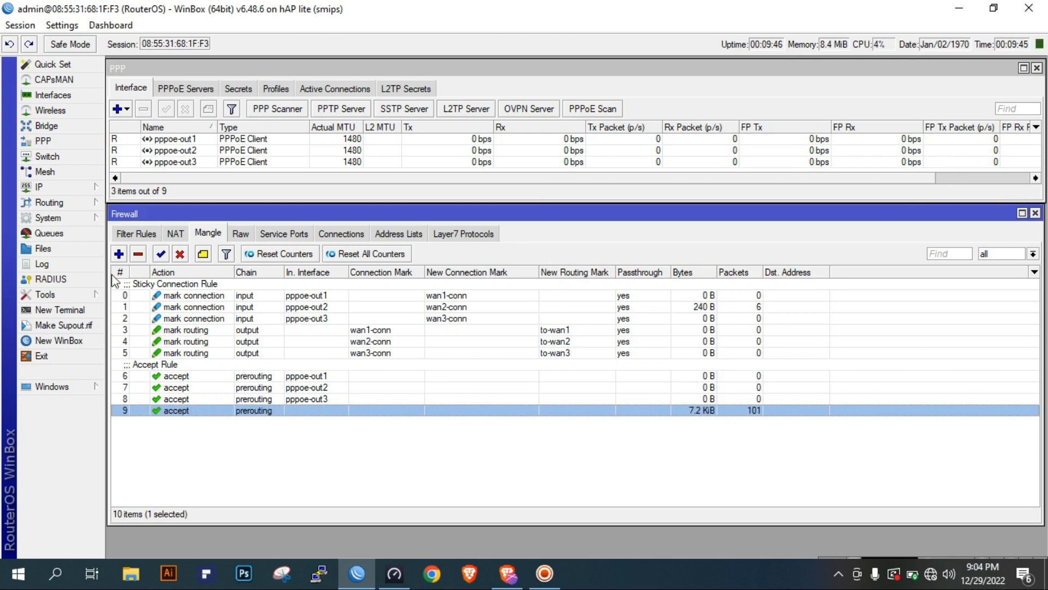
Start a new prerouting mangle rule with both the source and destination address types set to local
click(119, 253)
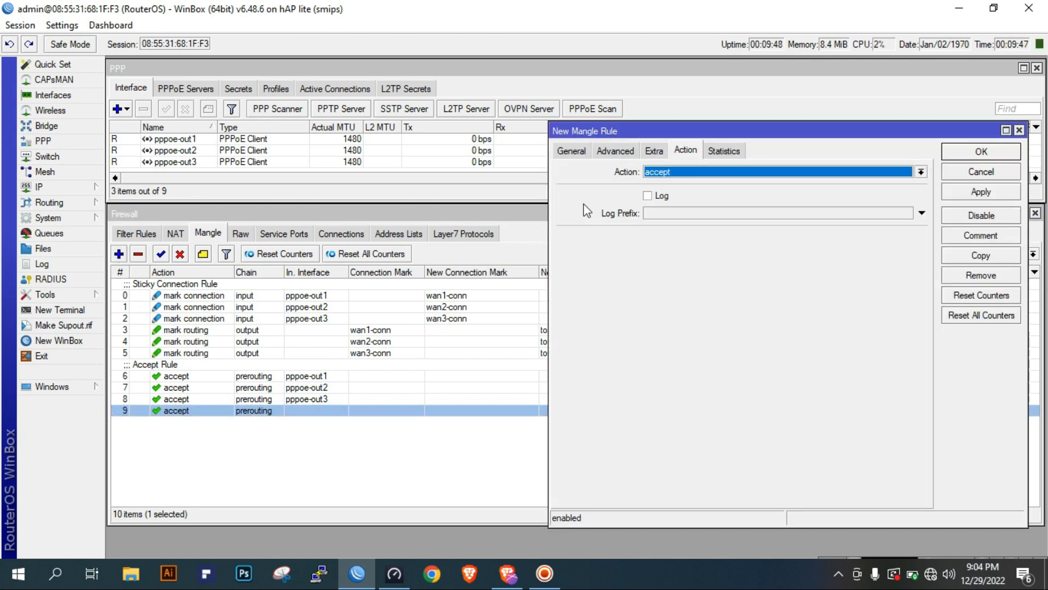
click(571, 151)
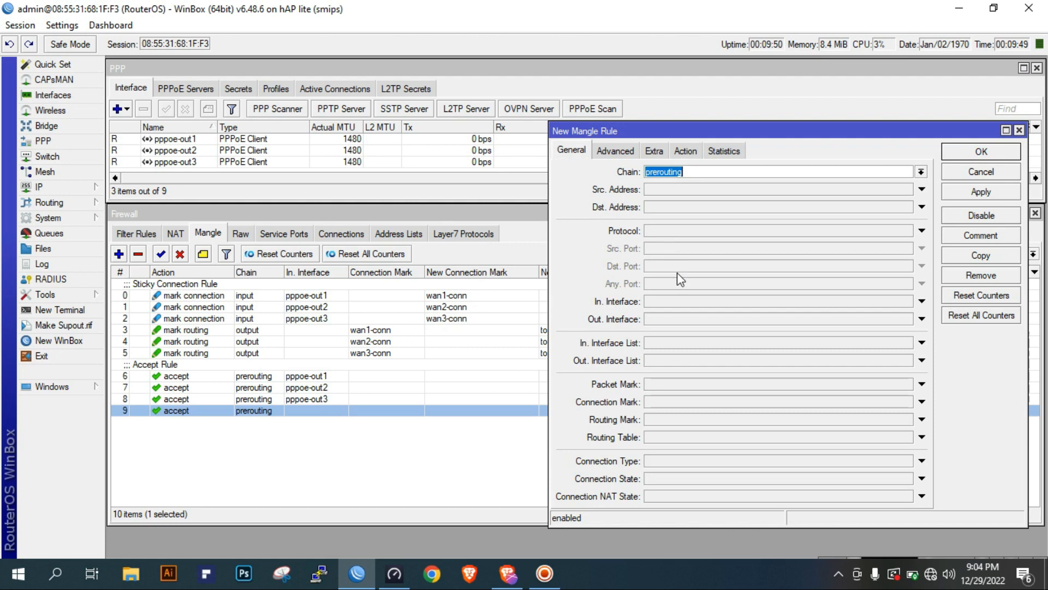
click(621, 155)
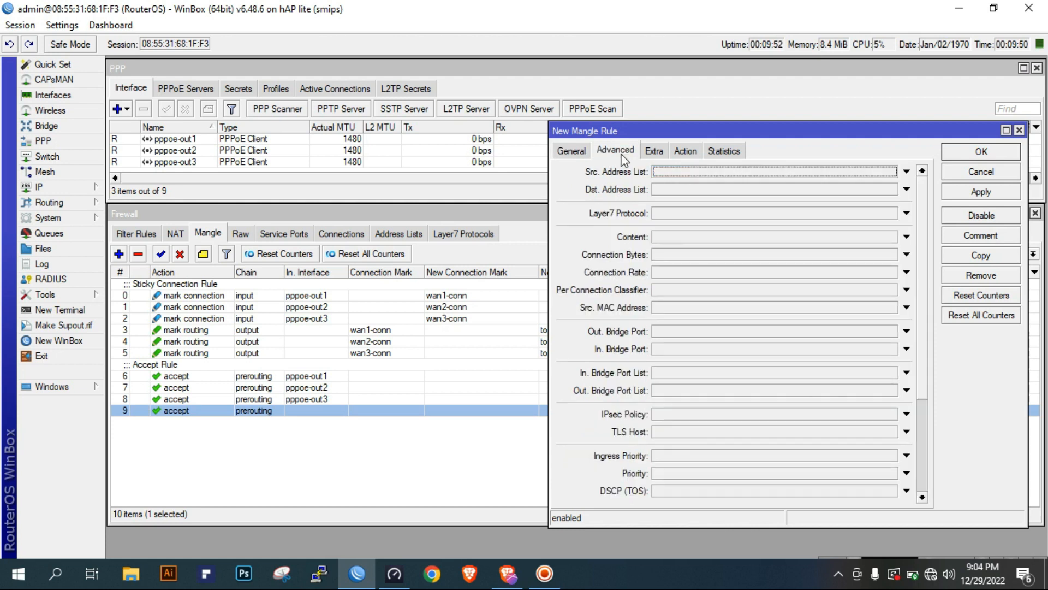
click(653, 153)
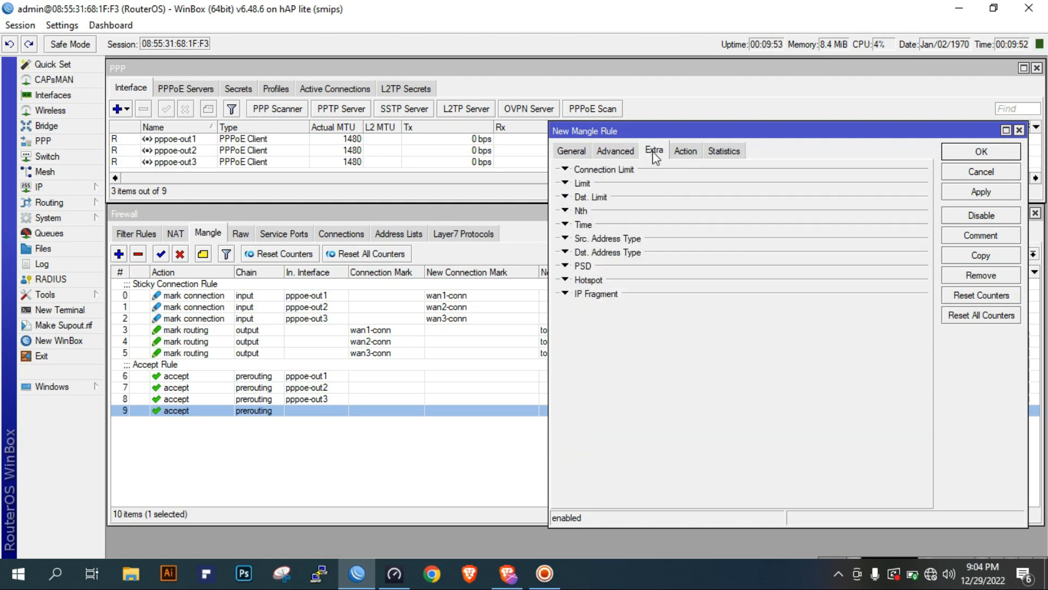
click(601, 240)
click(663, 254)
click(662, 254)
click(666, 276)
click(643, 292)
click(662, 303)
click(662, 303)
click(660, 334)
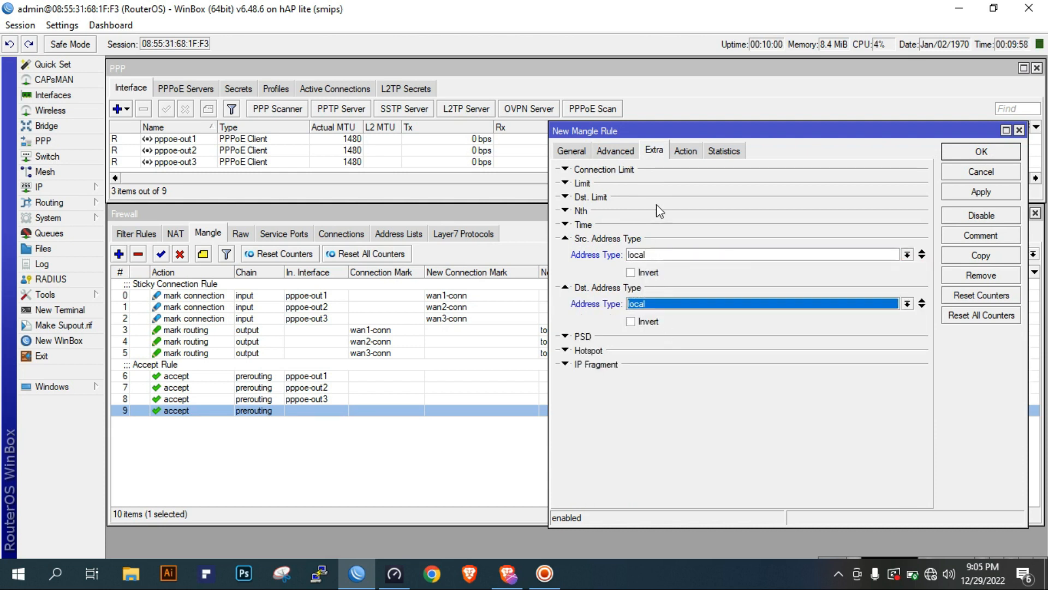
Use accept as the action of the local address-type rule, then apply and save it
click(686, 151)
click(661, 151)
click(683, 151)
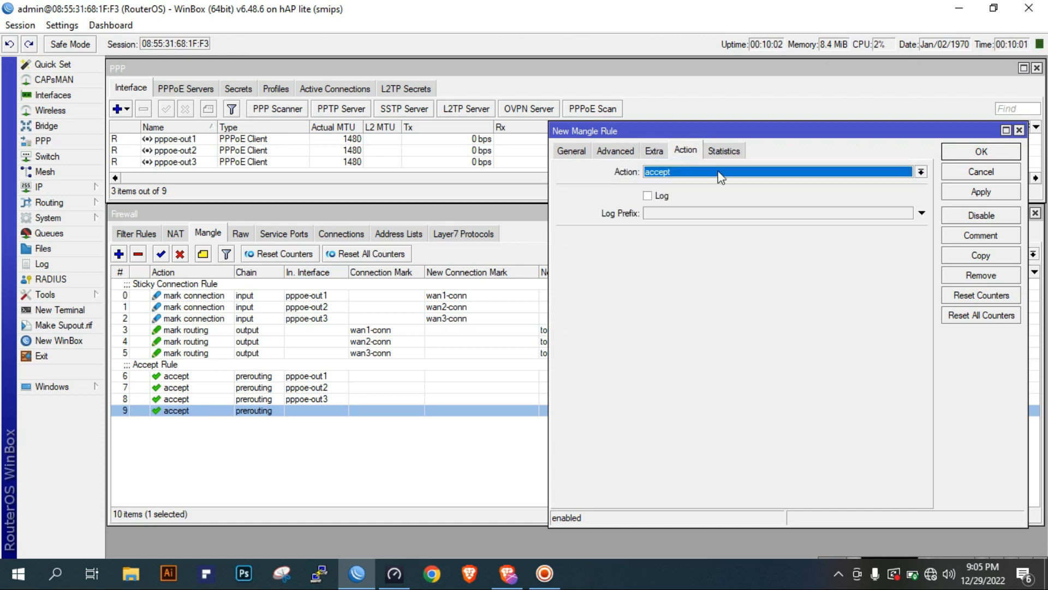
click(976, 197)
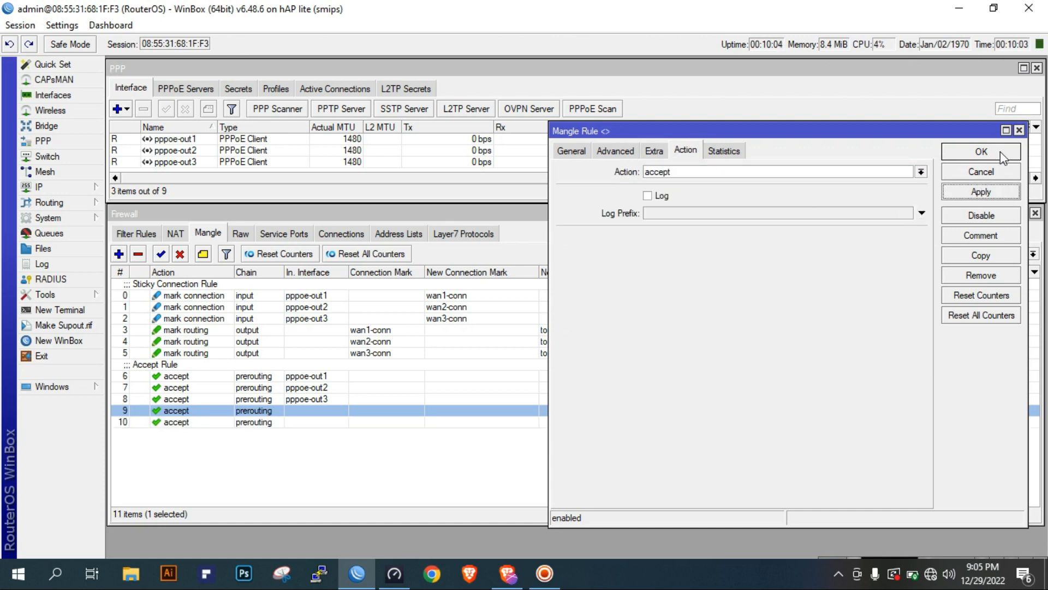
click(1003, 155)
click(451, 422)
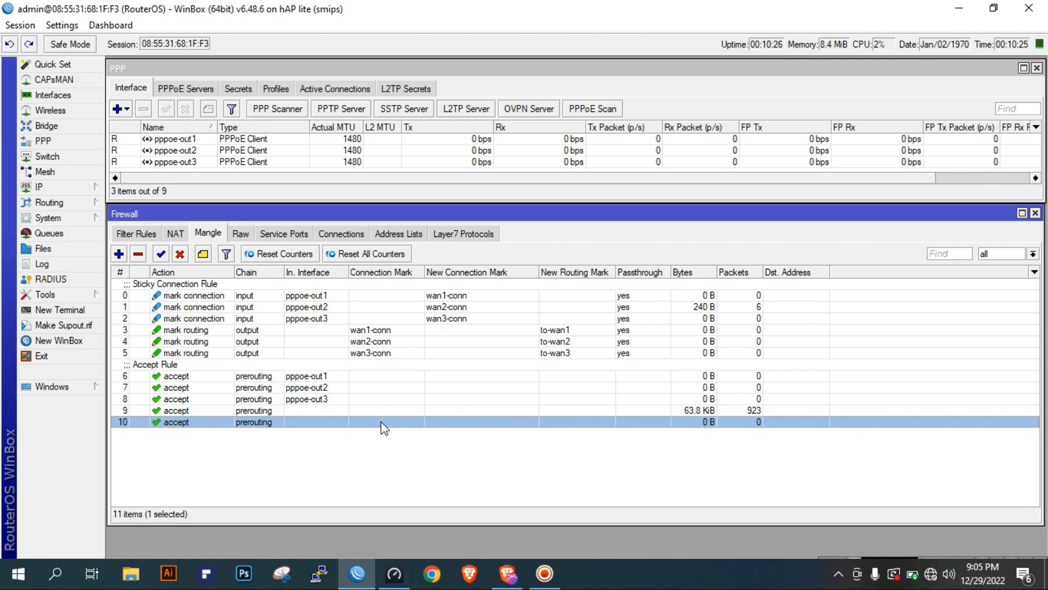
click(119, 253)
click(577, 152)
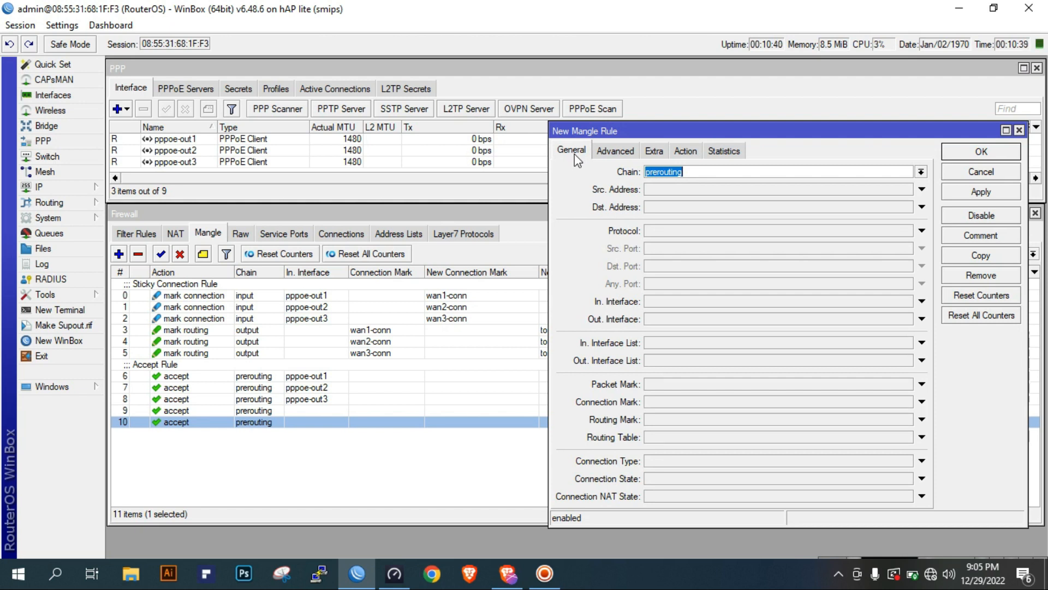
click(975, 173)
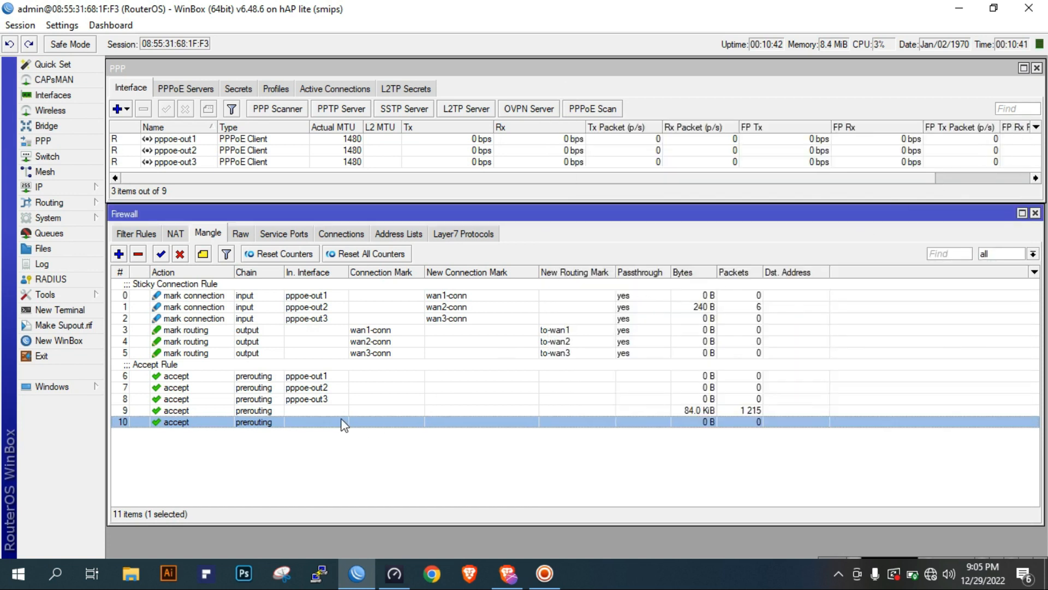
Move the local address-type accept rule above the accept rule that matches the destination address list
double_click(310, 408)
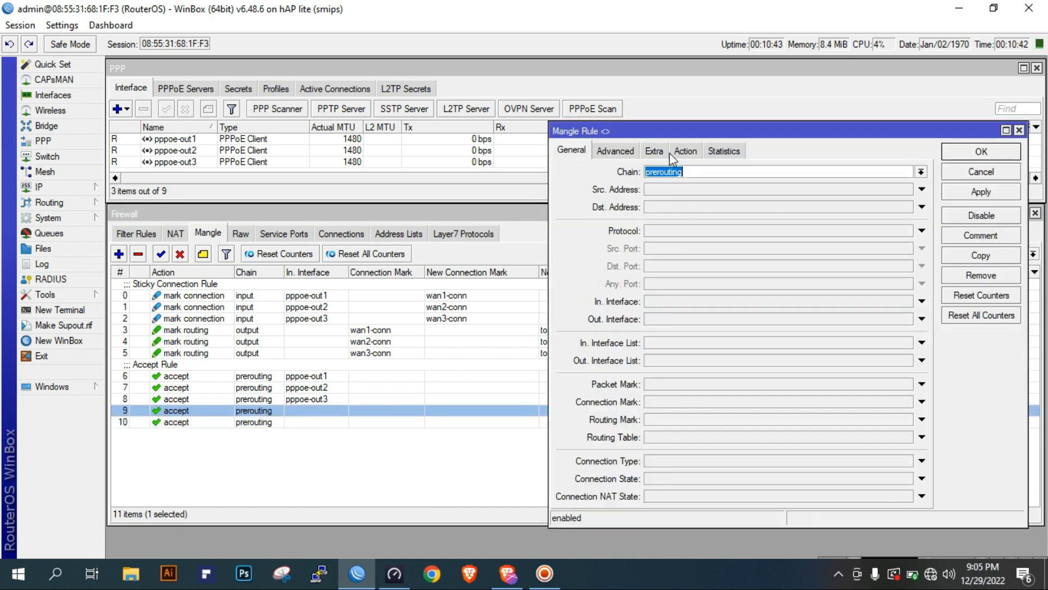
click(620, 151)
click(982, 173)
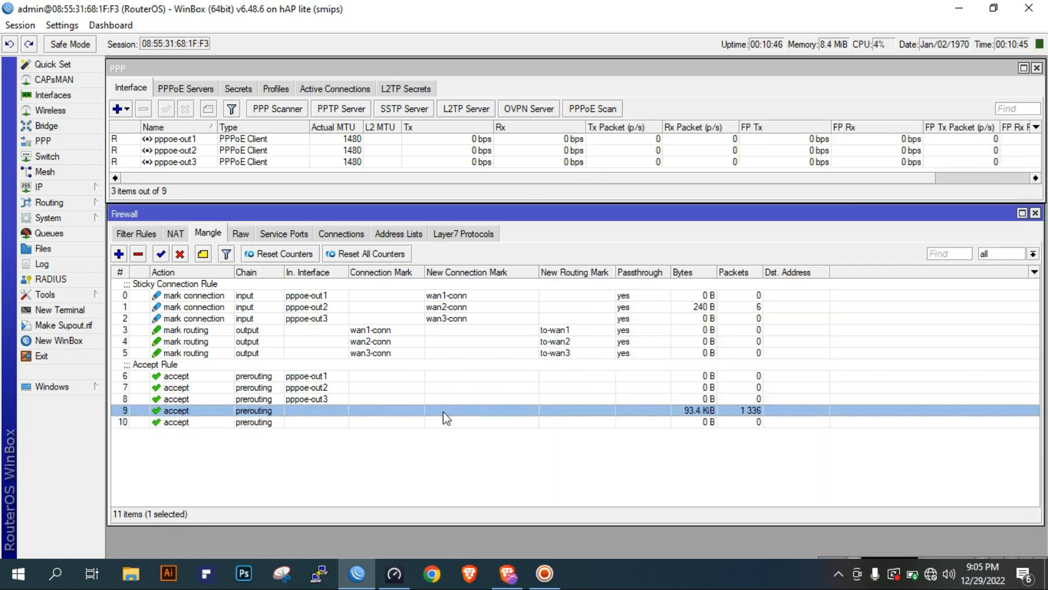
click(322, 433)
click(284, 423)
drag(252, 425, 275, 412)
Check the chain, address lists, address types and action of the accept rule just moved up, without changing it
double_click(307, 411)
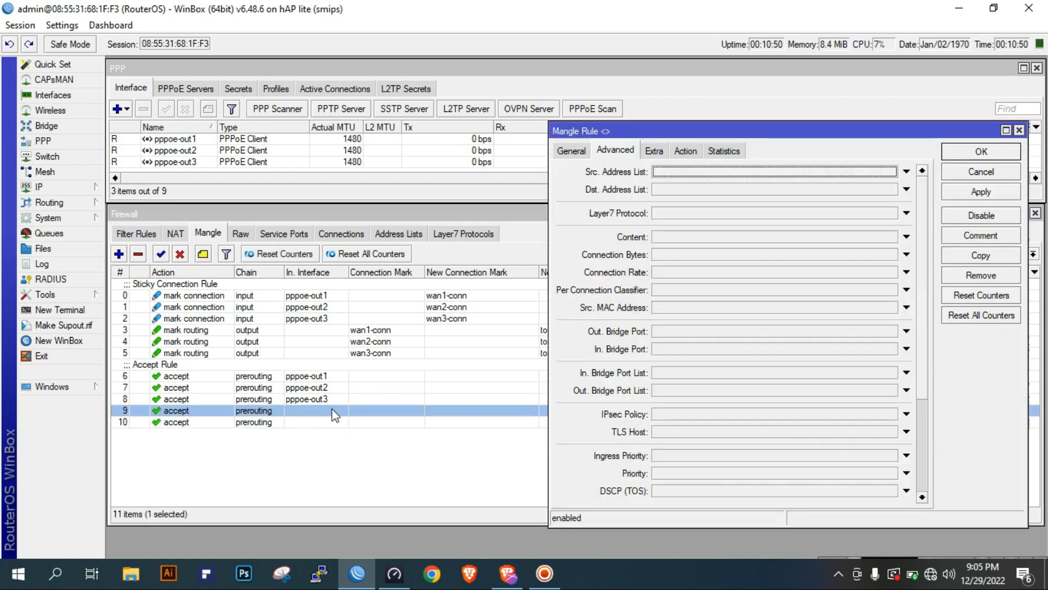
click(572, 153)
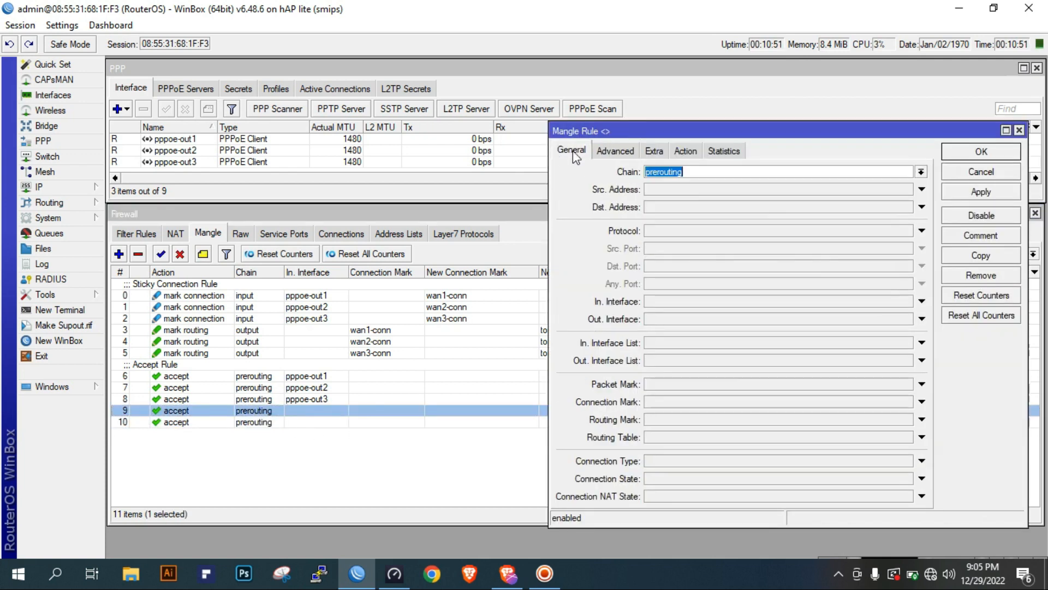
click(633, 152)
click(654, 150)
click(685, 151)
click(955, 172)
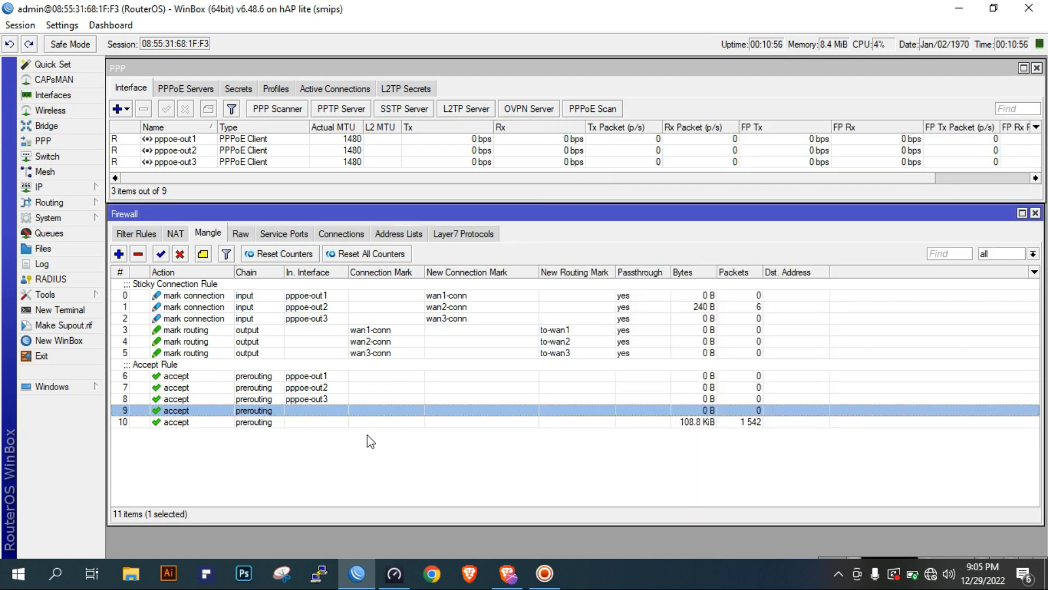
click(391, 423)
click(118, 254)
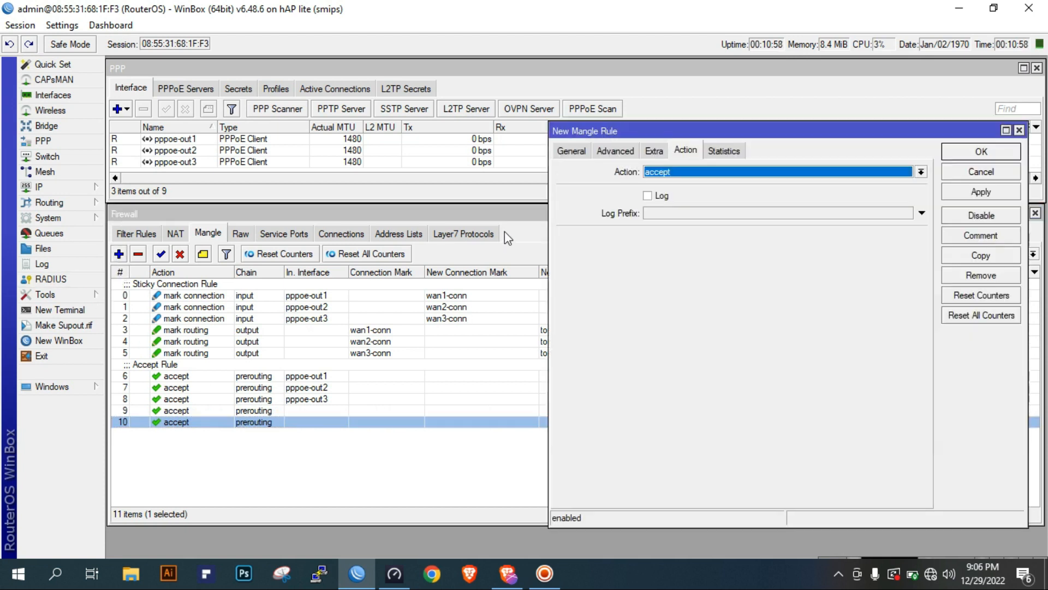
click(570, 152)
click(984, 172)
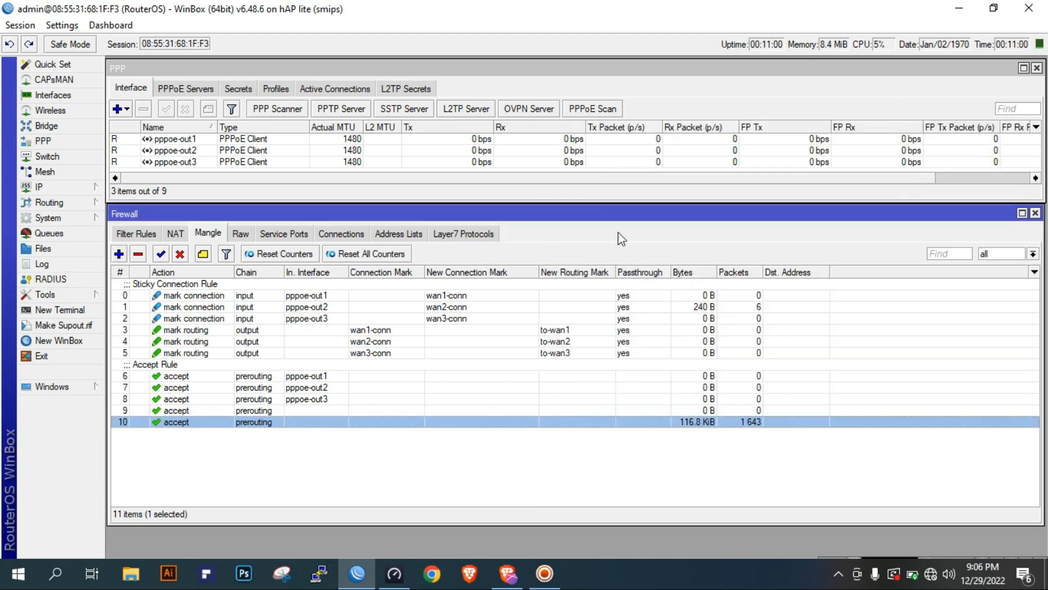
Start a new prerouting mangle rule with its per connection classifier set to src address and port, 3/0
click(120, 255)
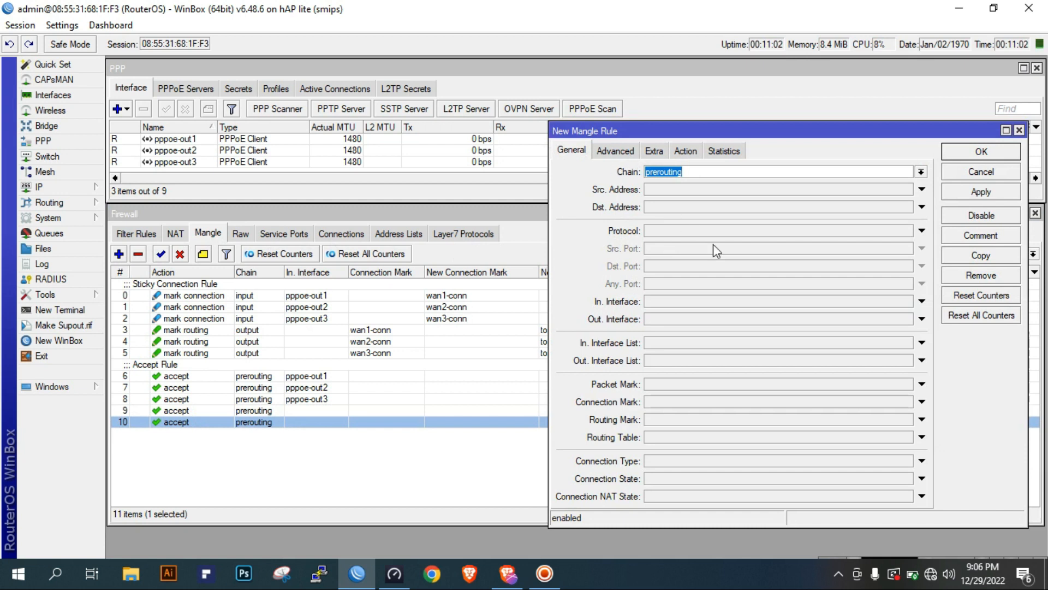
click(622, 151)
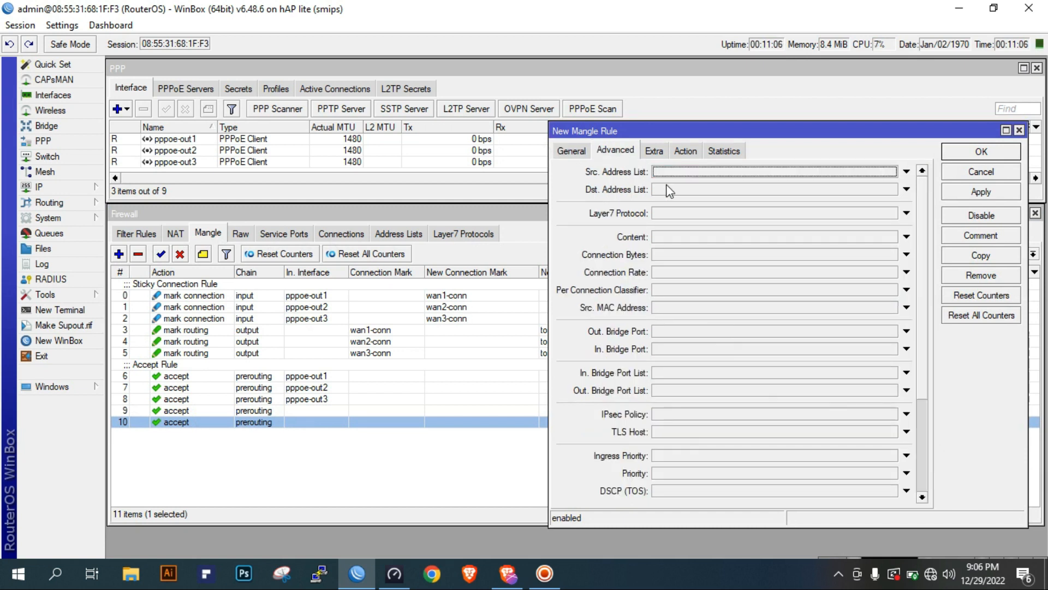
click(666, 292)
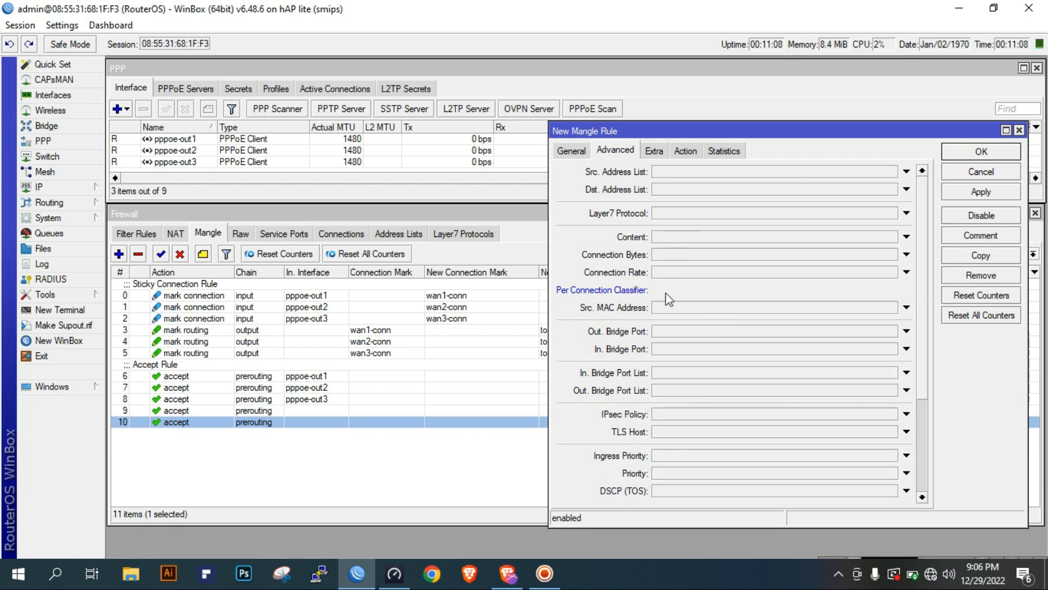
click(771, 290)
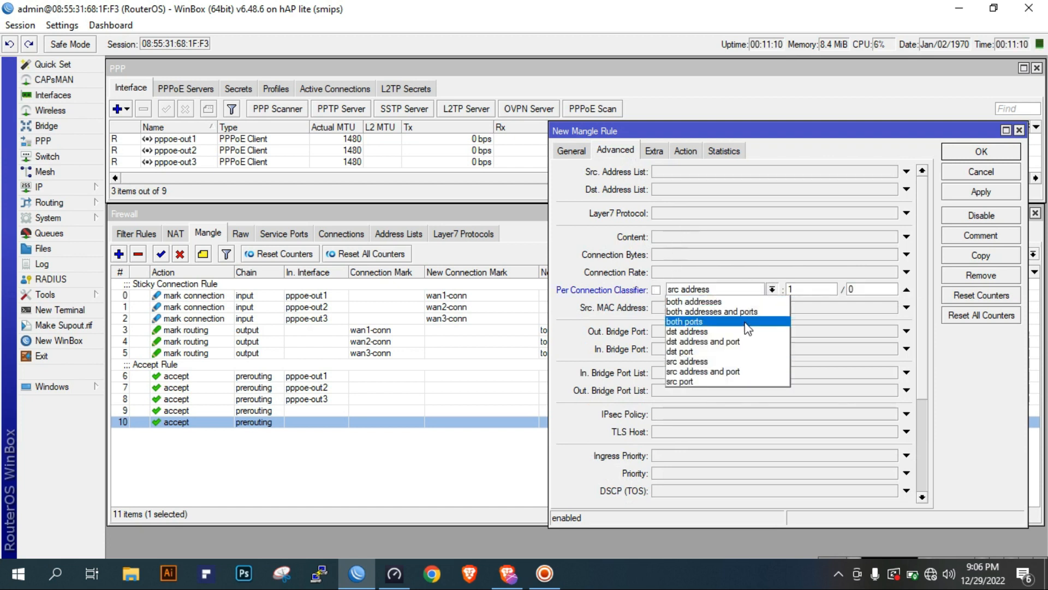
click(744, 373)
double_click(806, 290)
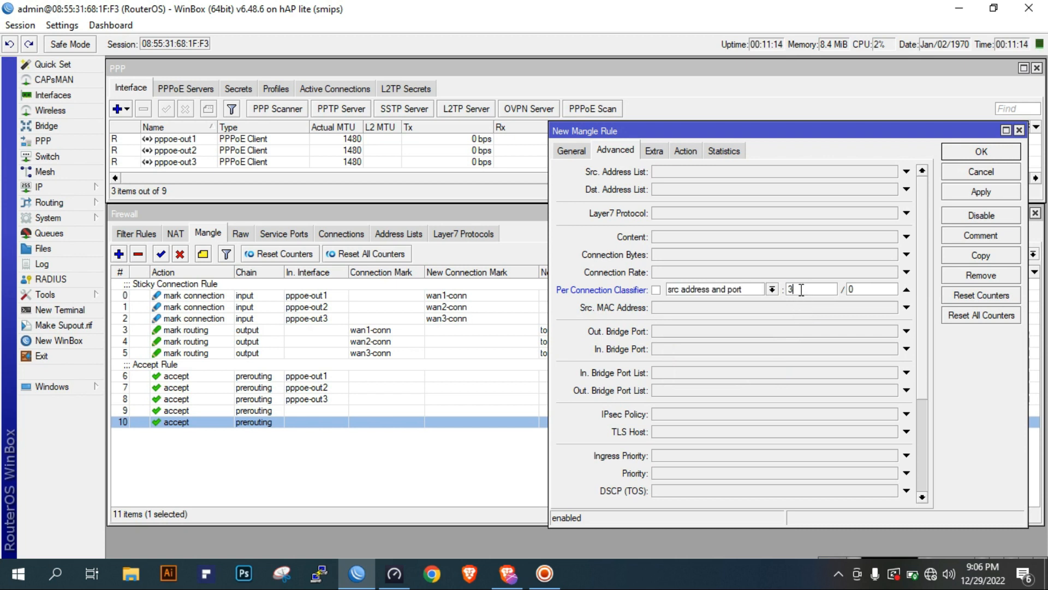
double_click(814, 288)
Set the new rule's destination address type to local with Invert enabled
click(656, 153)
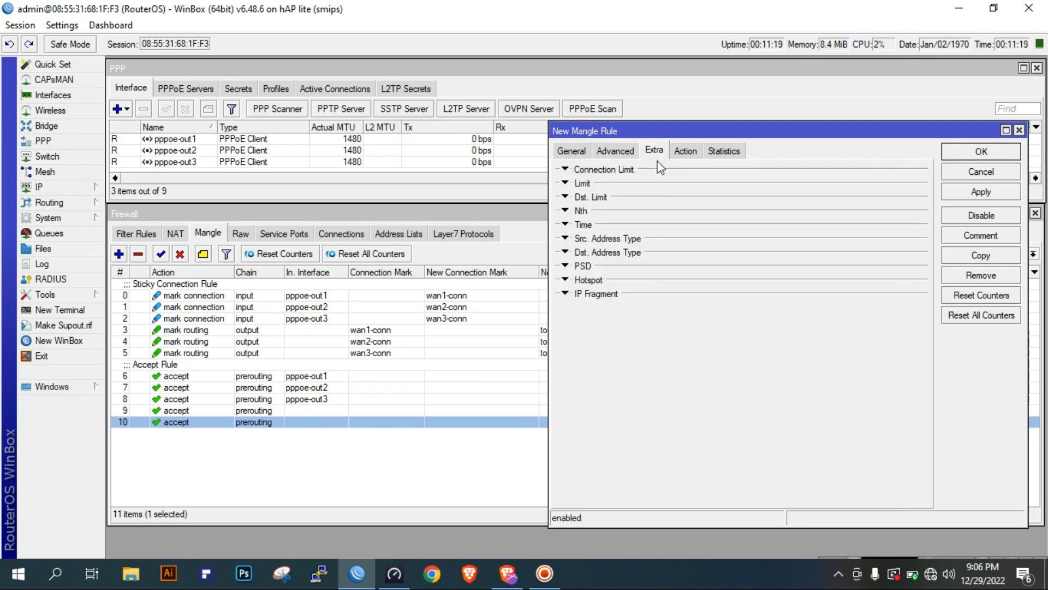
click(596, 253)
click(655, 271)
click(665, 267)
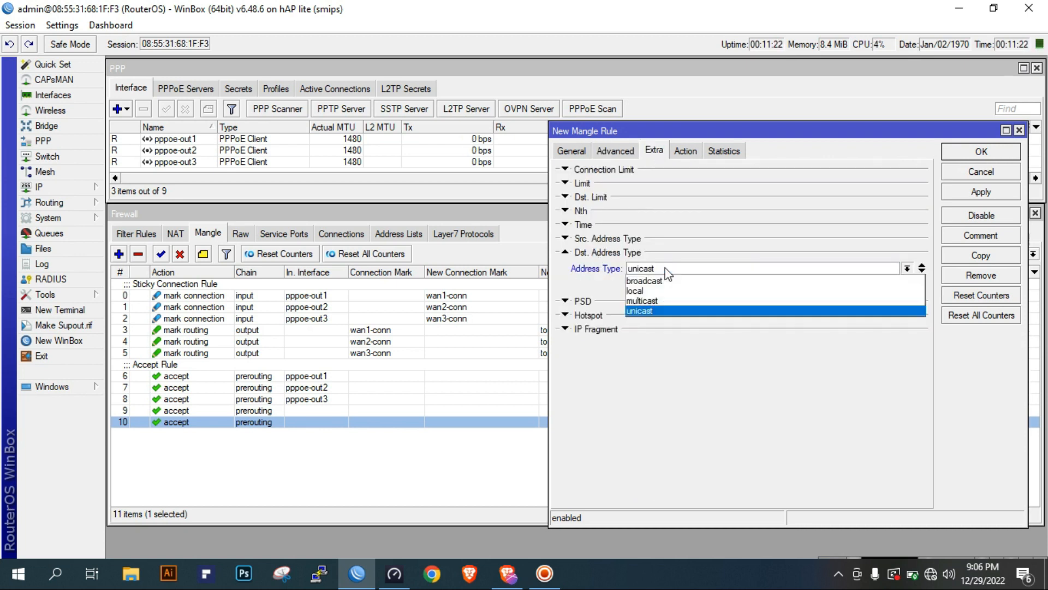
click(643, 286)
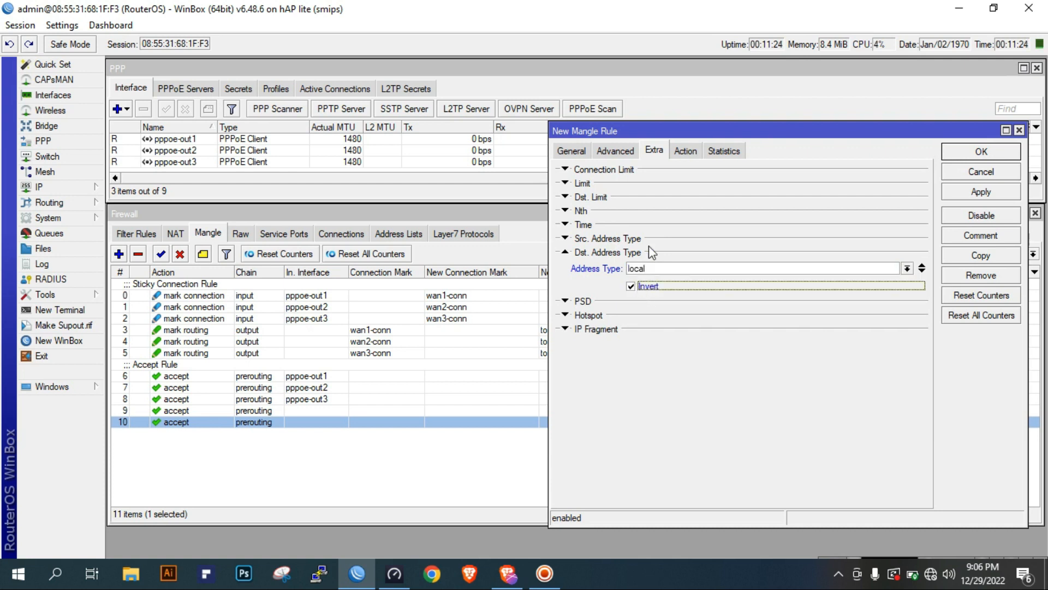
Set the rule's action to mark routing with new routing mark to-wan1 and passthrough disabled, then save it
click(686, 152)
click(705, 173)
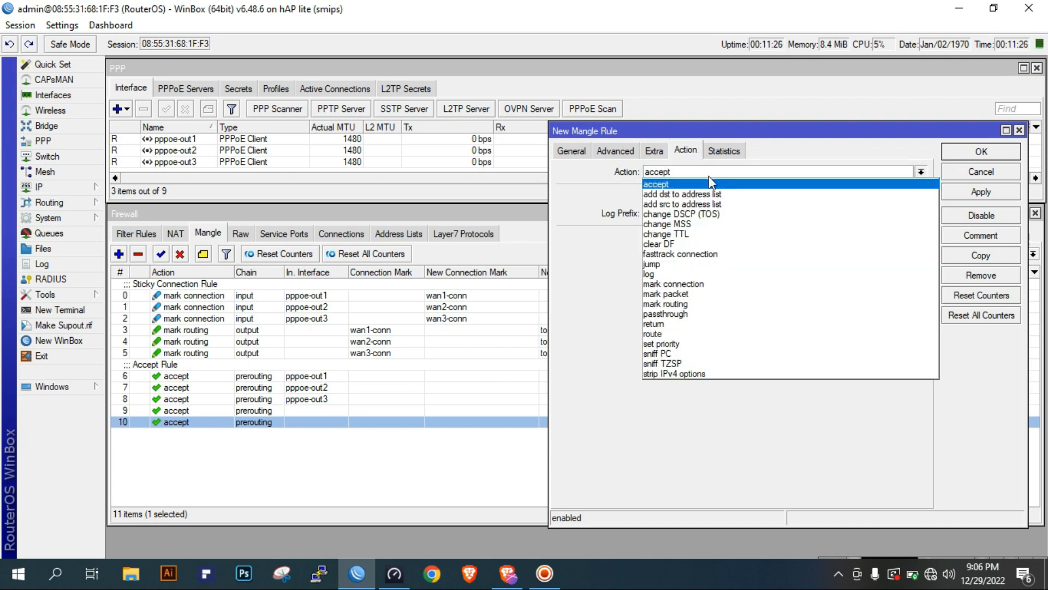
click(705, 299)
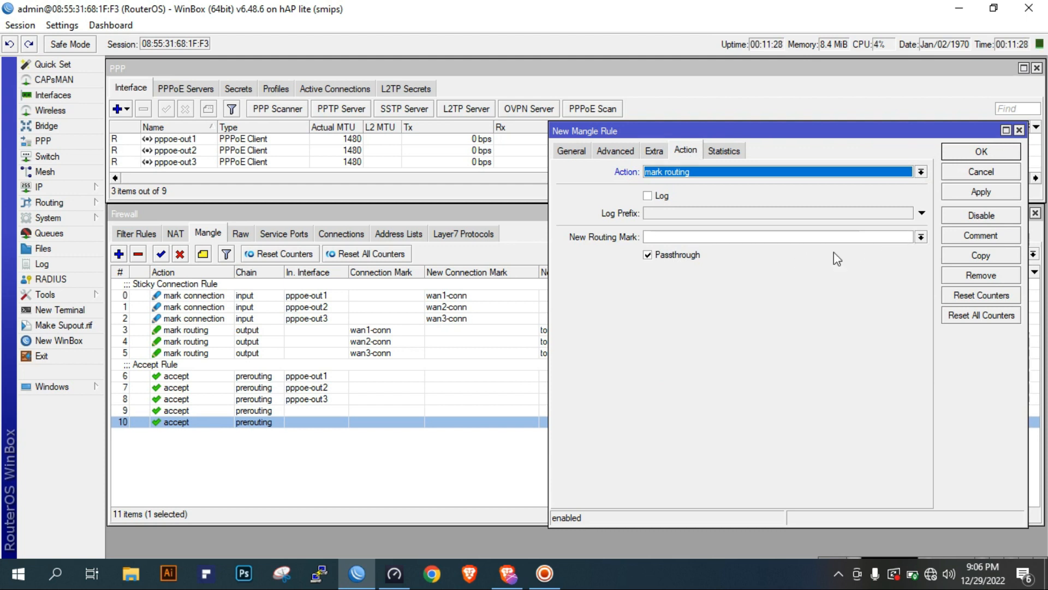
click(673, 256)
click(920, 236)
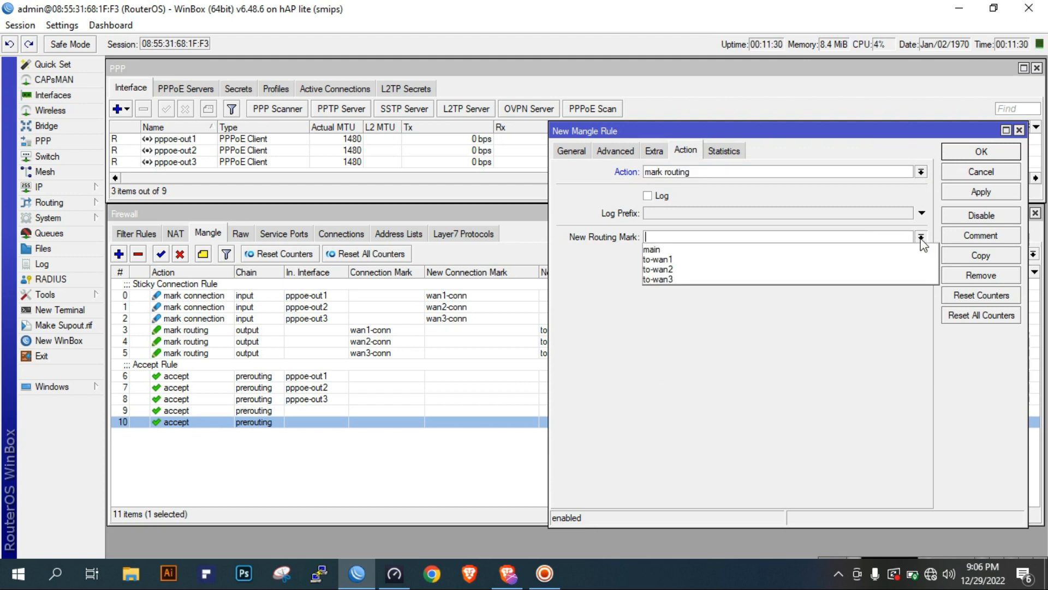
click(841, 256)
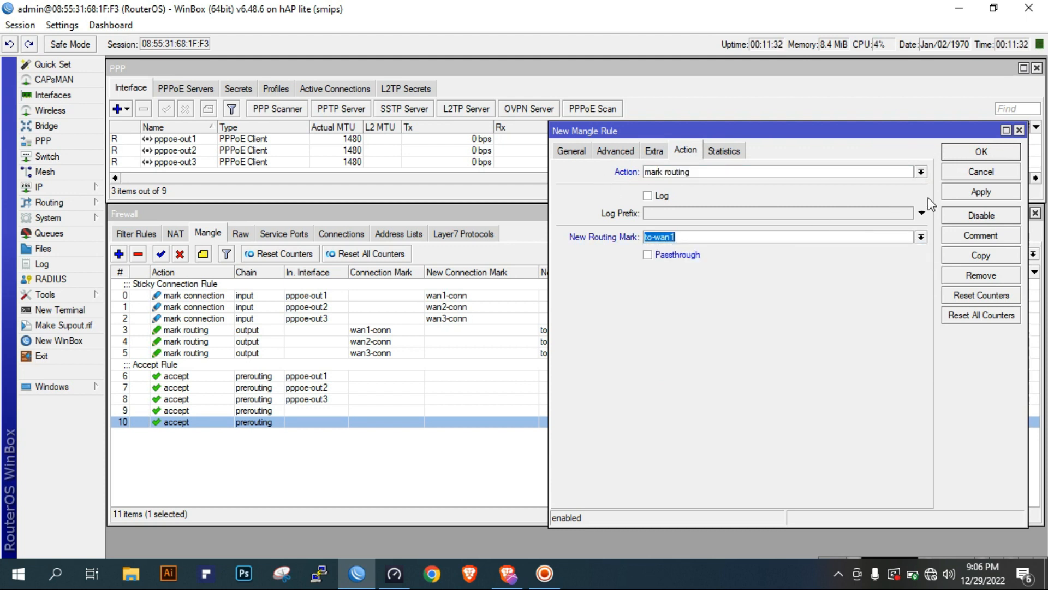
click(975, 191)
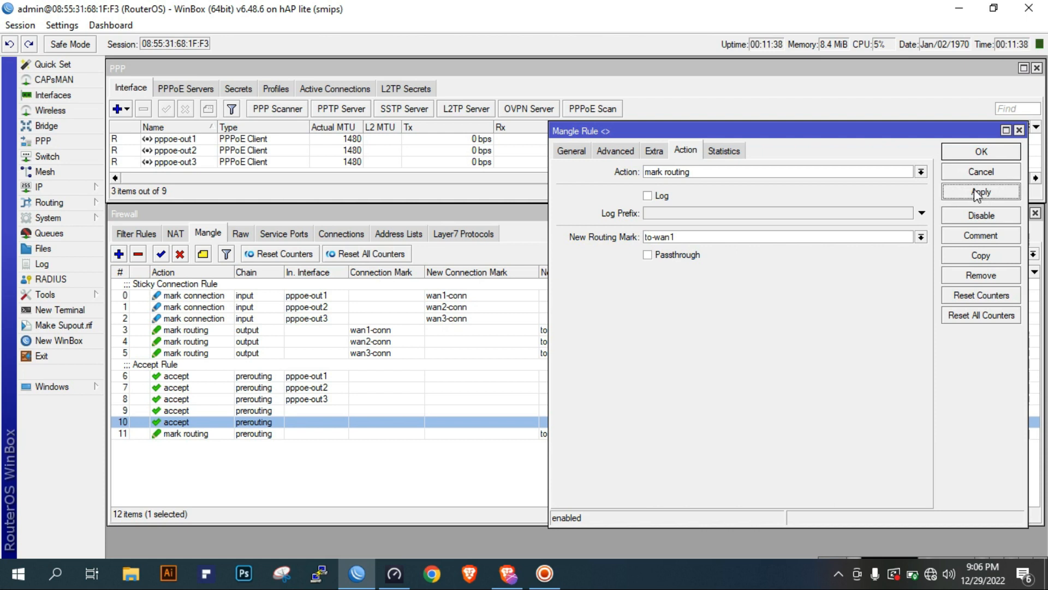
click(978, 152)
Add the comment "PCC Rule" to the prerouting mark routing rule for to-wan1
click(264, 435)
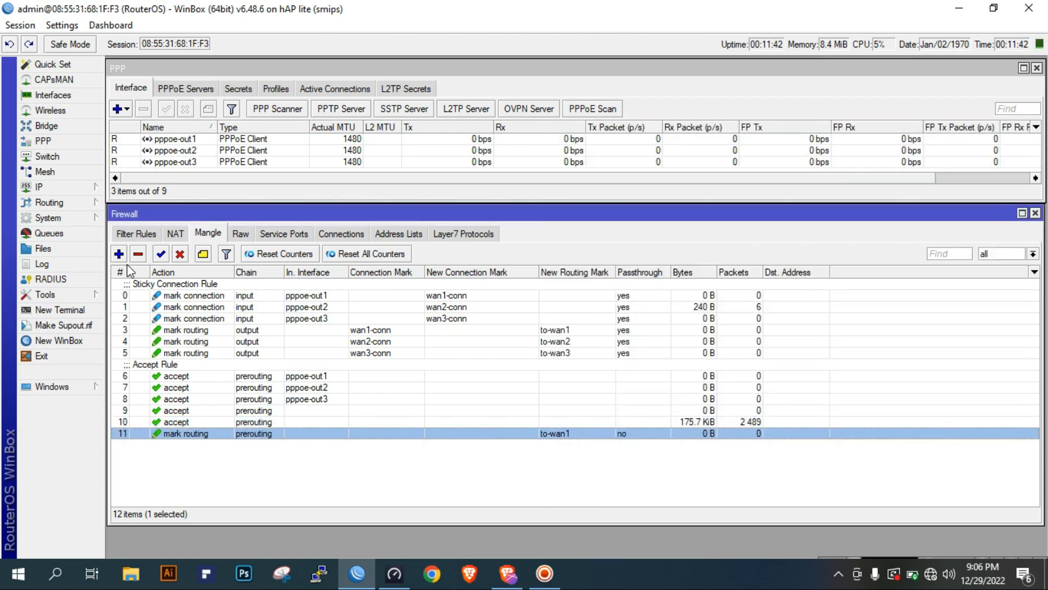
click(203, 253)
text(PCC Rule)
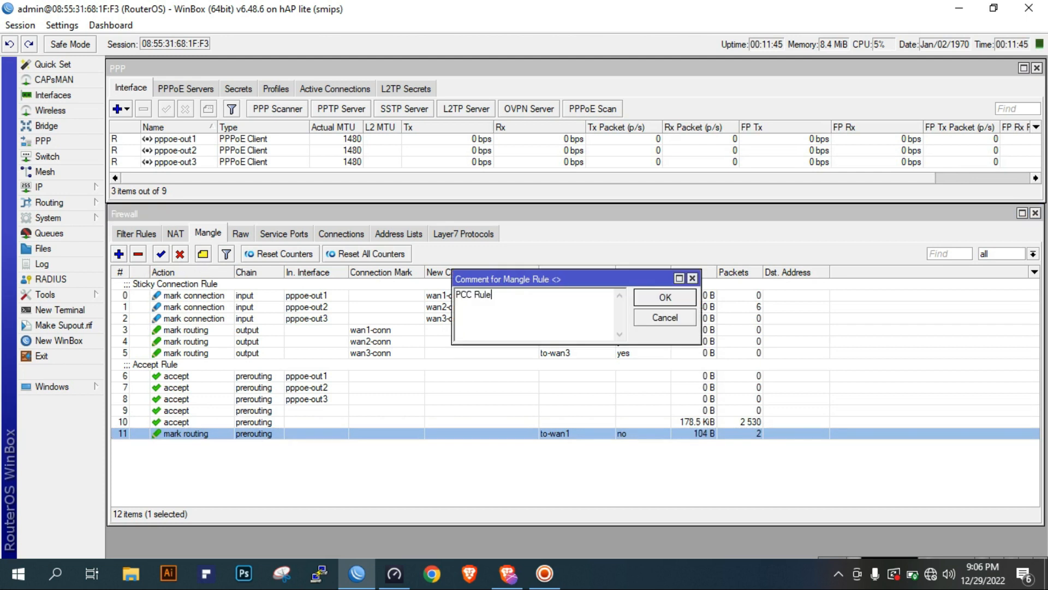
click(679, 300)
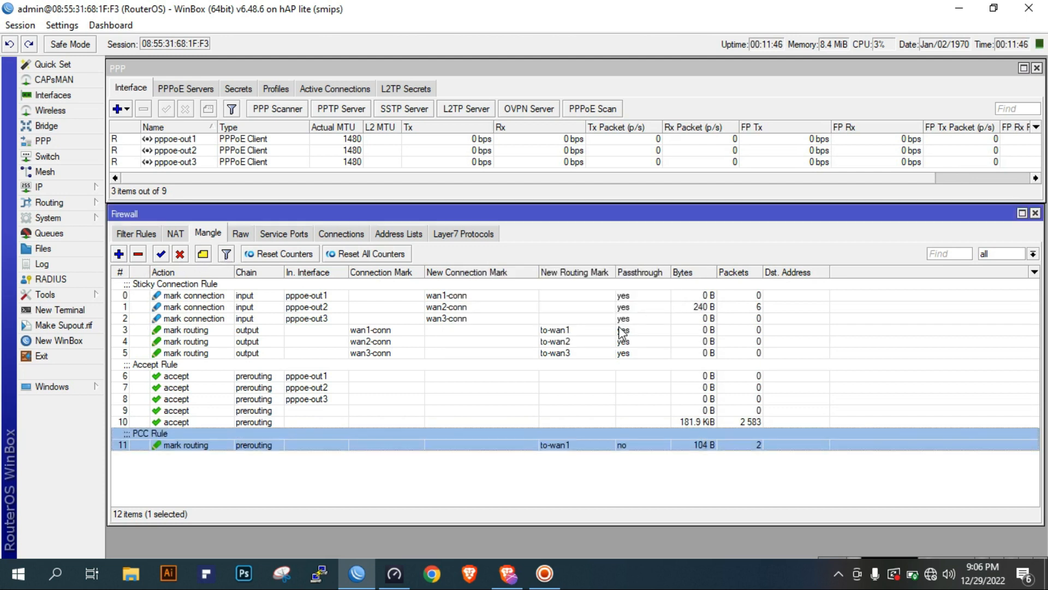
Copy the prerouting PCC mangle rule for to-wan1 and clear the copy's comment
double_click(451, 437)
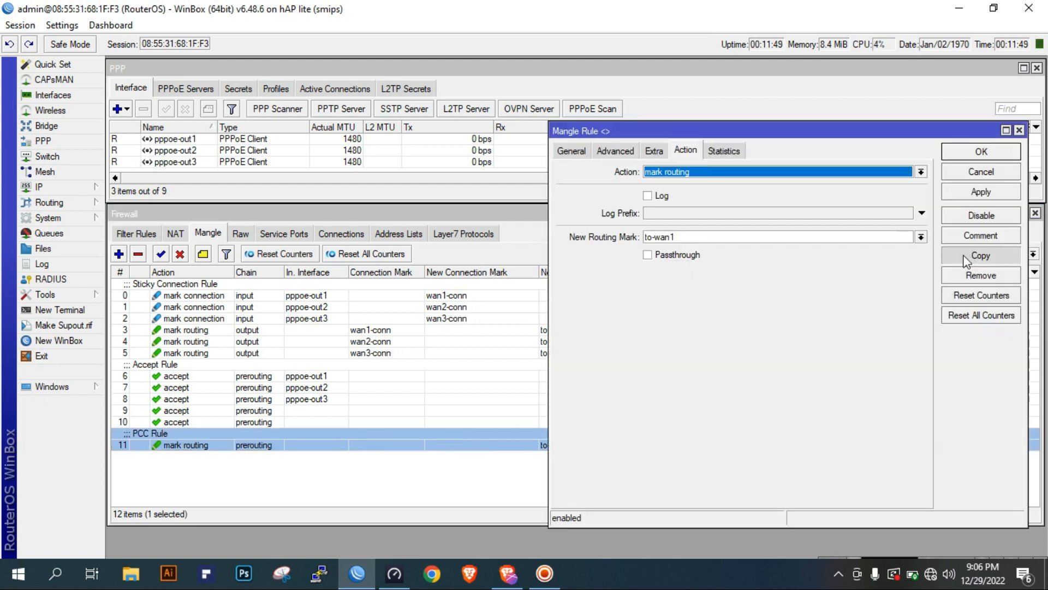
click(1000, 254)
click(999, 253)
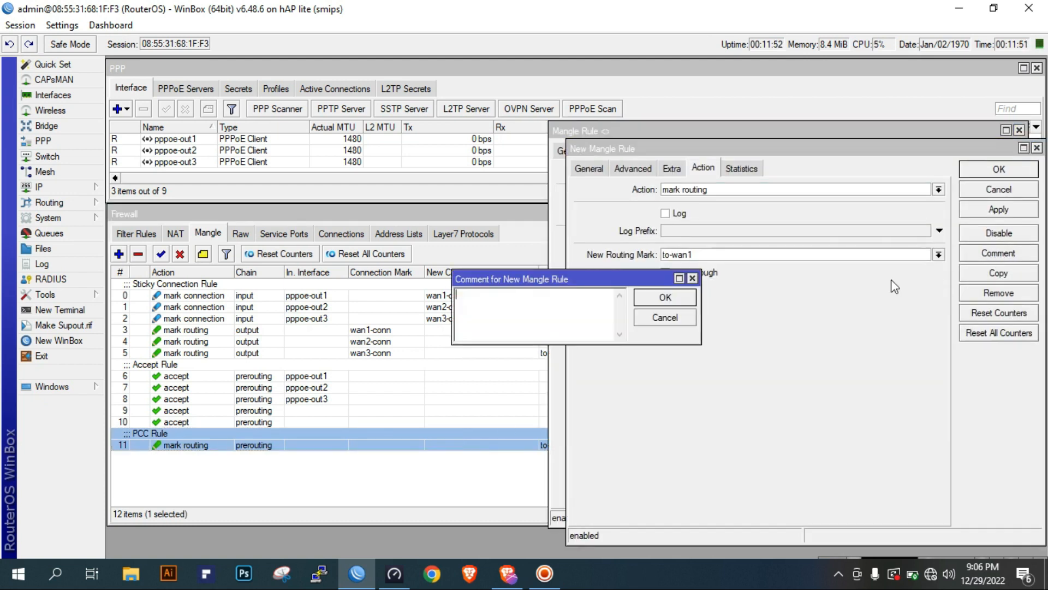
click(665, 297)
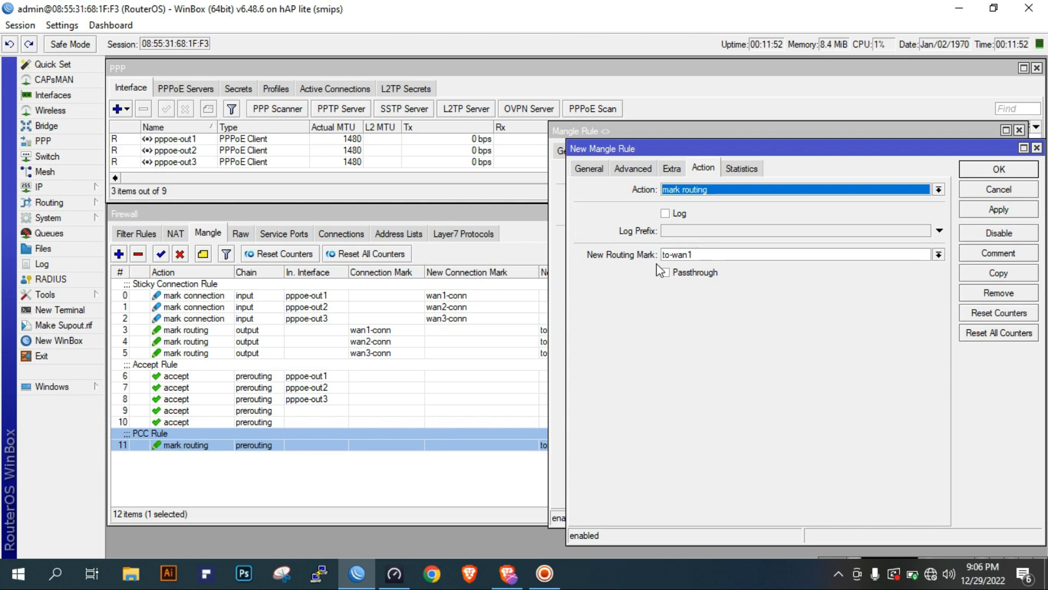
Set the copied rule's per connection classifier to 3/1, keeping src address and port
click(585, 169)
click(631, 173)
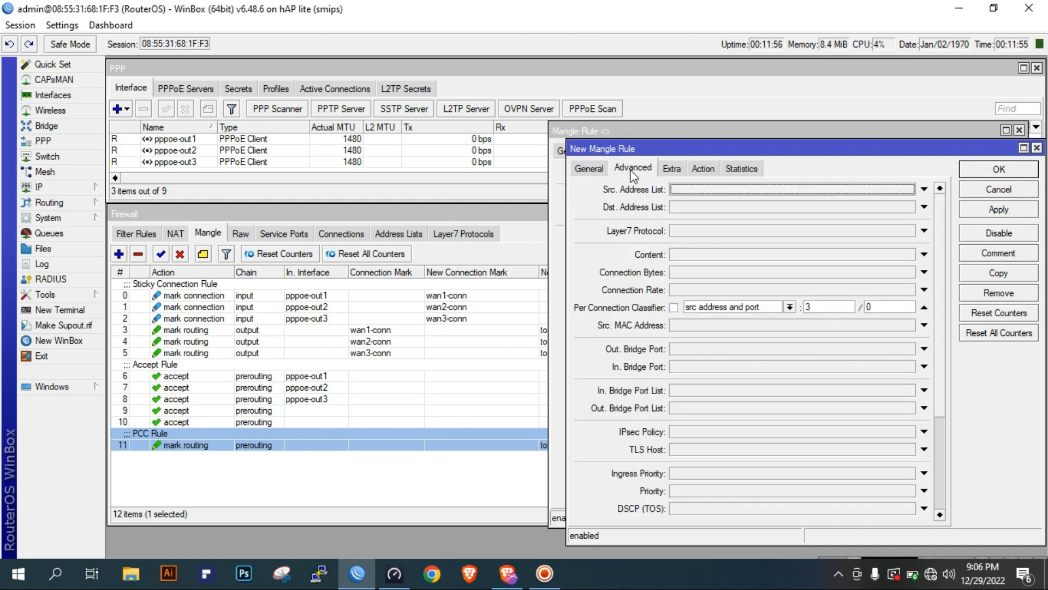
key(Tab)
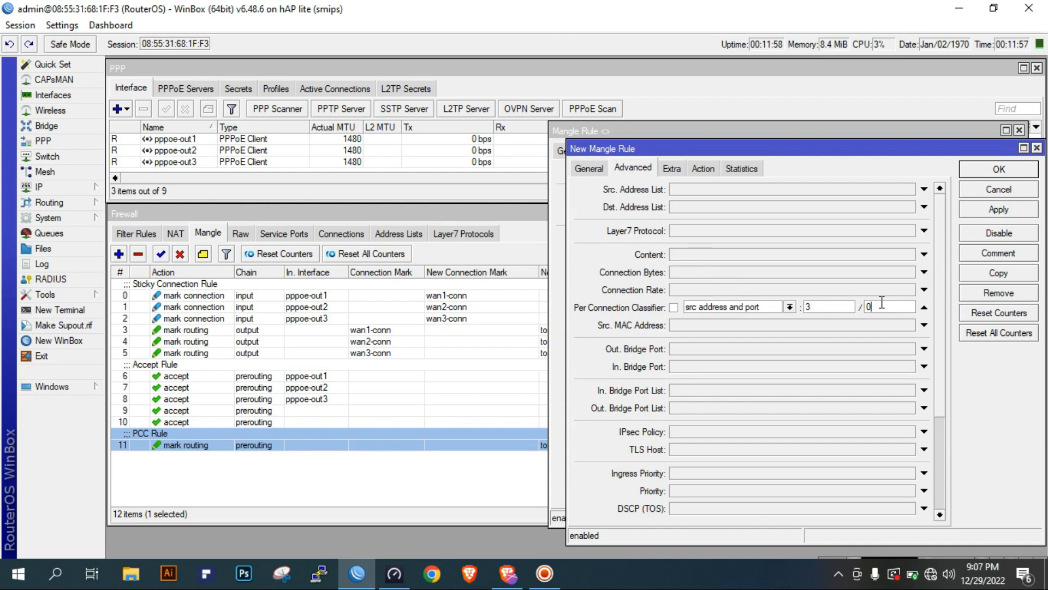
Set the copied rule's new routing mark to to-wan2 and apply the rule
click(677, 172)
click(703, 169)
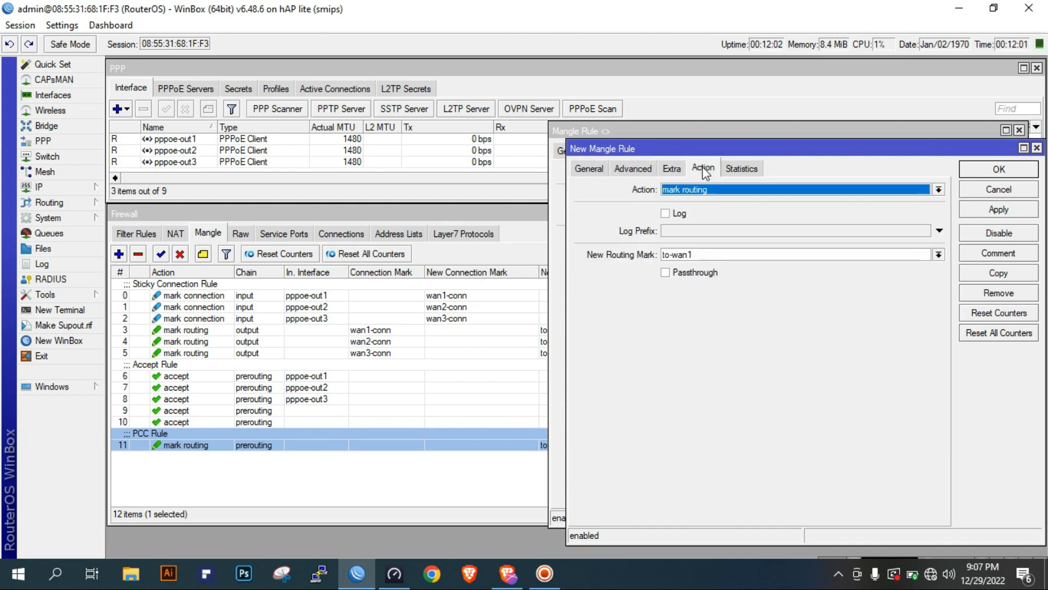
click(742, 256)
text(2)
click(999, 209)
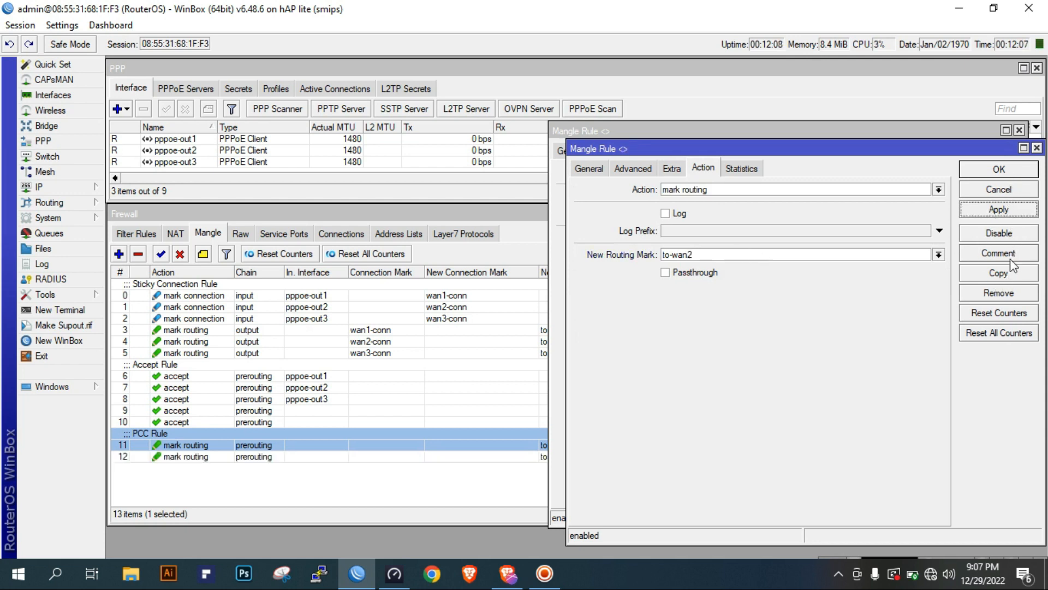
Copy the to-wan2 PCC rule and set the new copy's per connection classifier to 3/2
click(1009, 273)
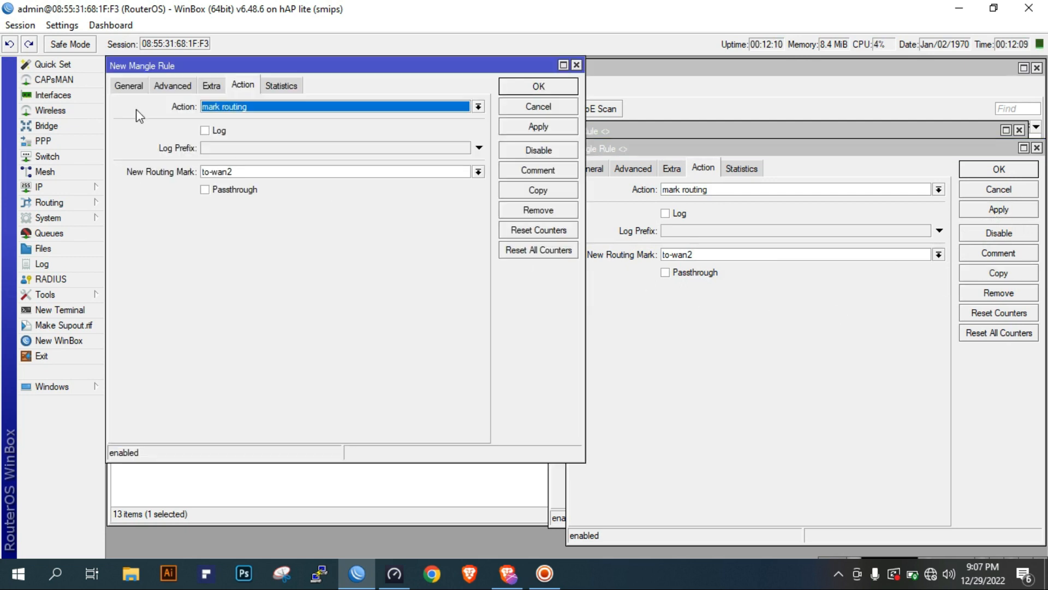
click(145, 85)
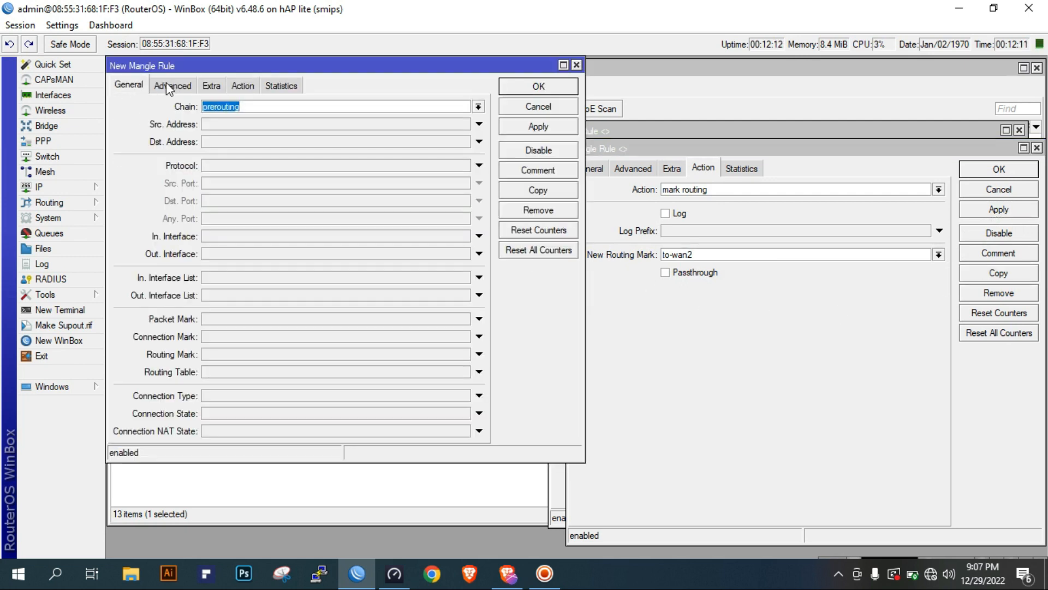
click(169, 86)
double_click(430, 228)
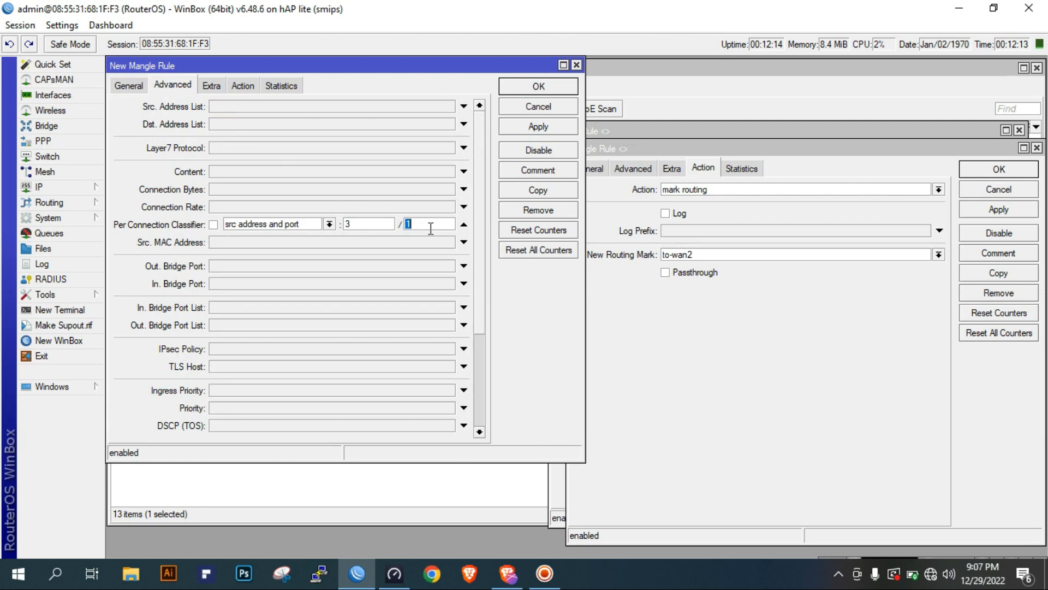
text(2)
Set the second copy's new routing mark to to-wan3, save it and close all open mangle rules
click(211, 87)
click(241, 87)
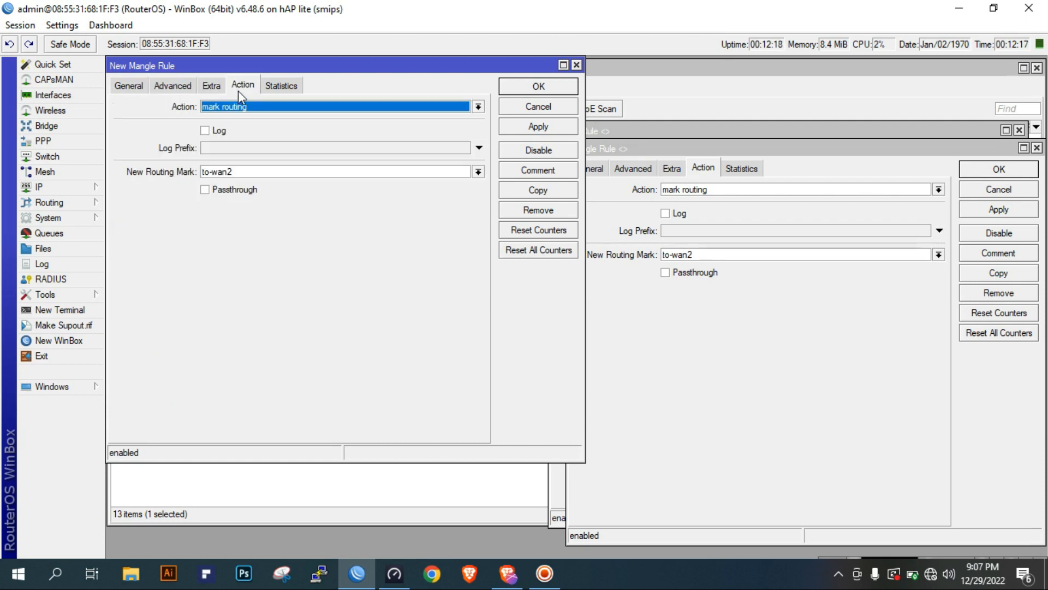
click(253, 169)
key(BackSpace)
text(3)
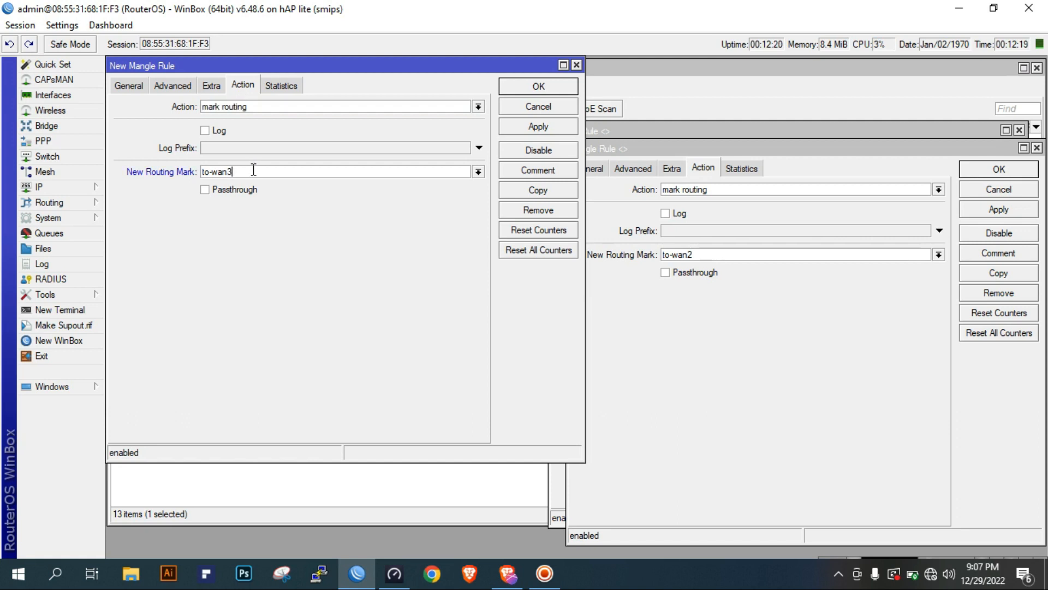
click(533, 126)
click(539, 87)
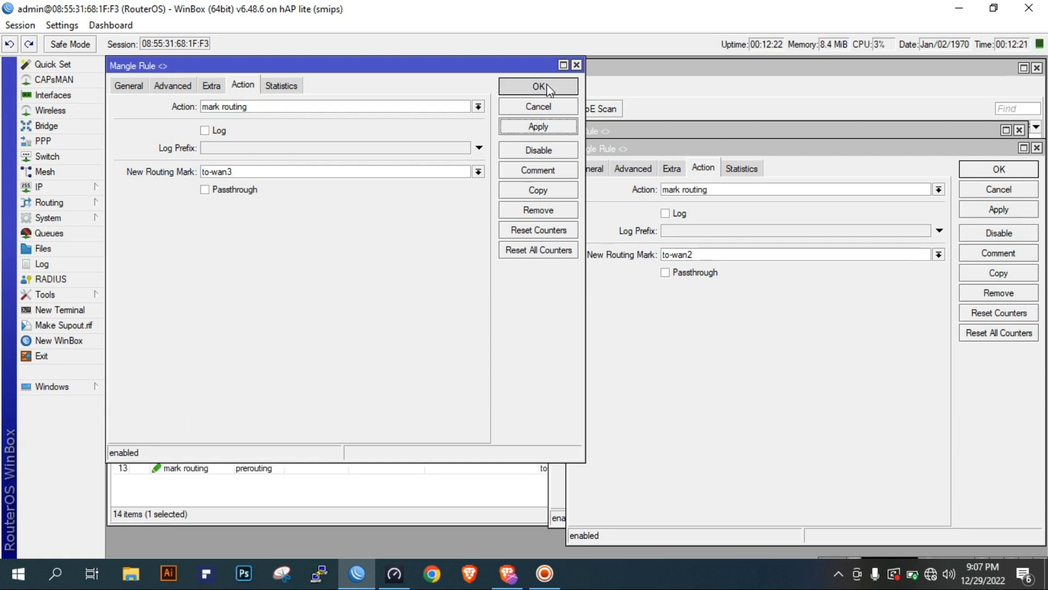
click(1010, 209)
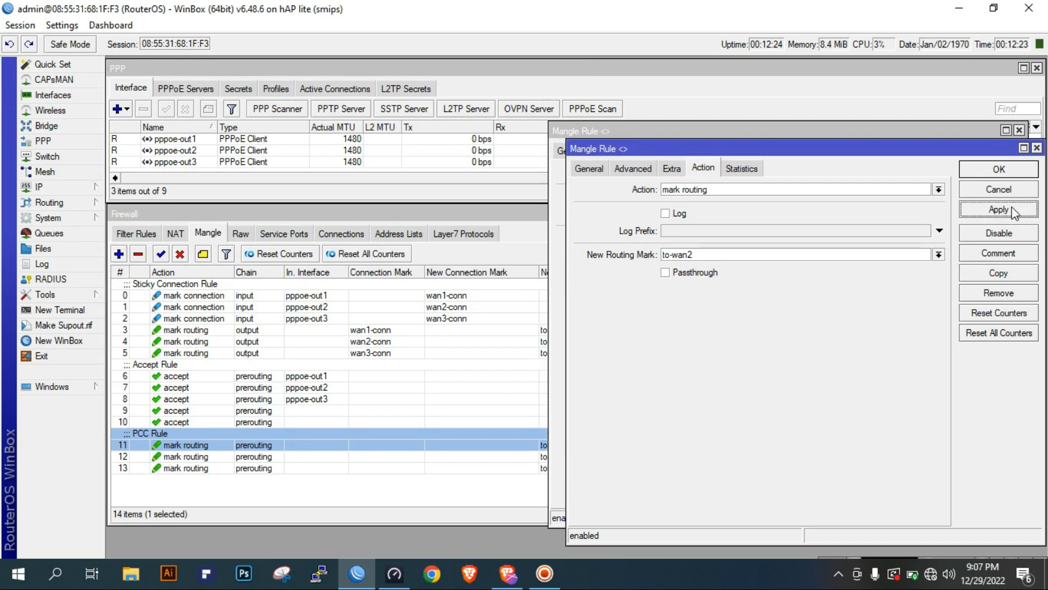
click(1014, 173)
click(981, 151)
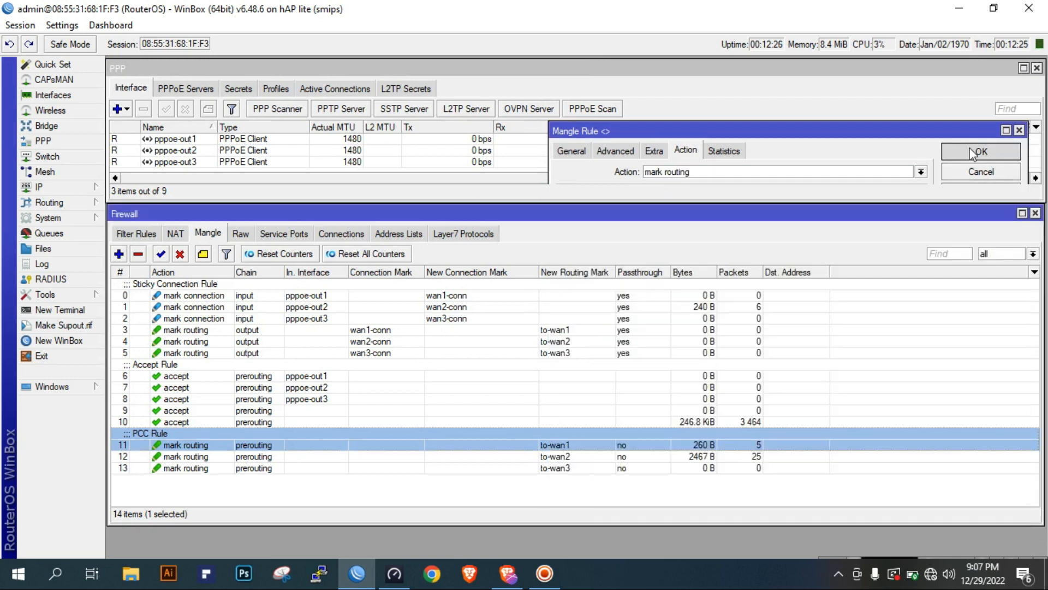
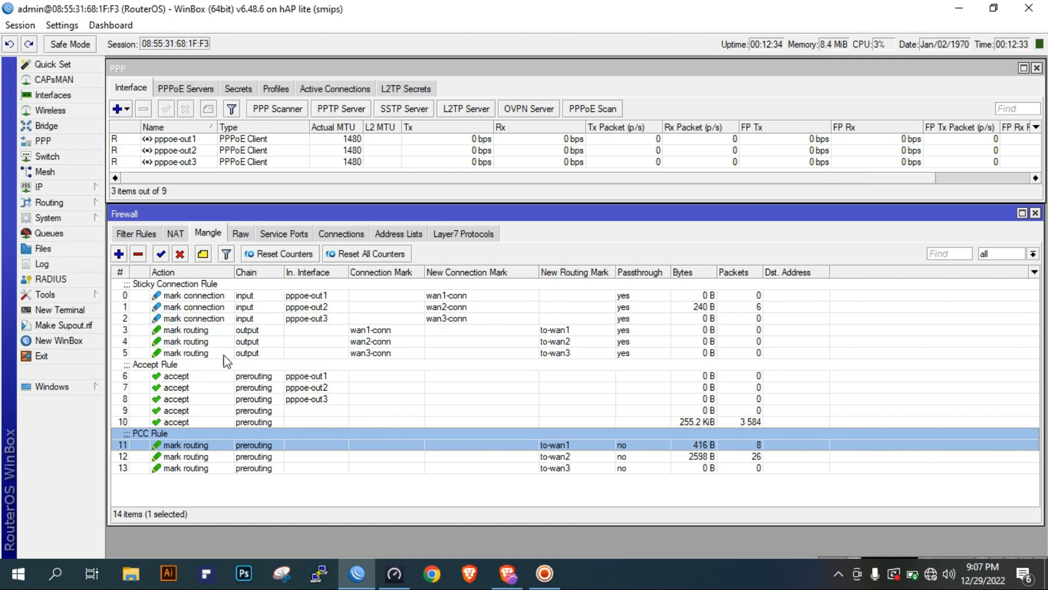
Open the IP route list and start a new route for destination 0.0.0.0/0 with a gateway entry
click(568, 342)
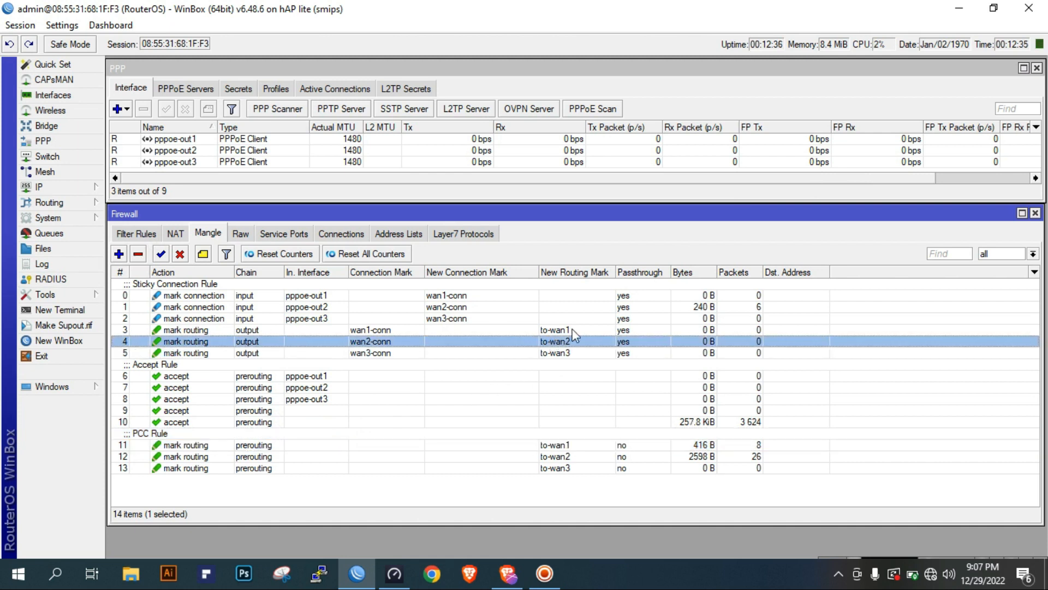
click(572, 330)
click(60, 186)
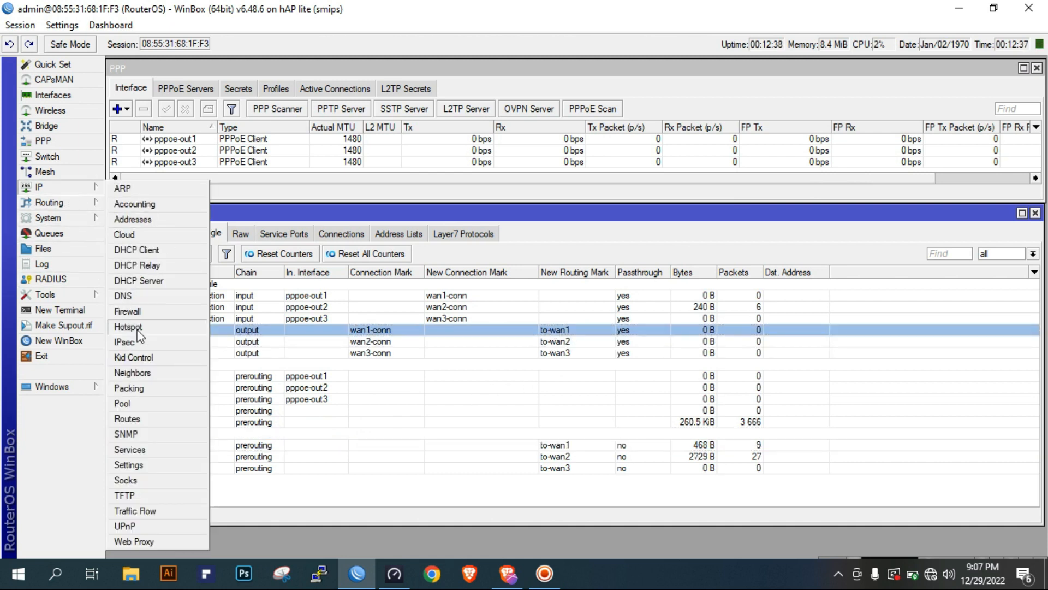
click(134, 419)
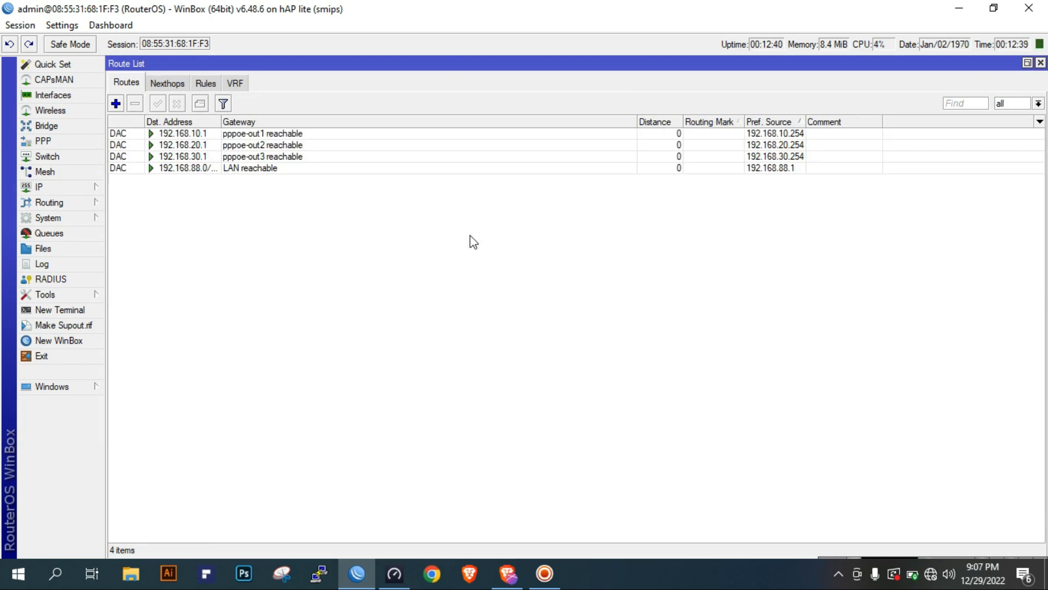
click(116, 104)
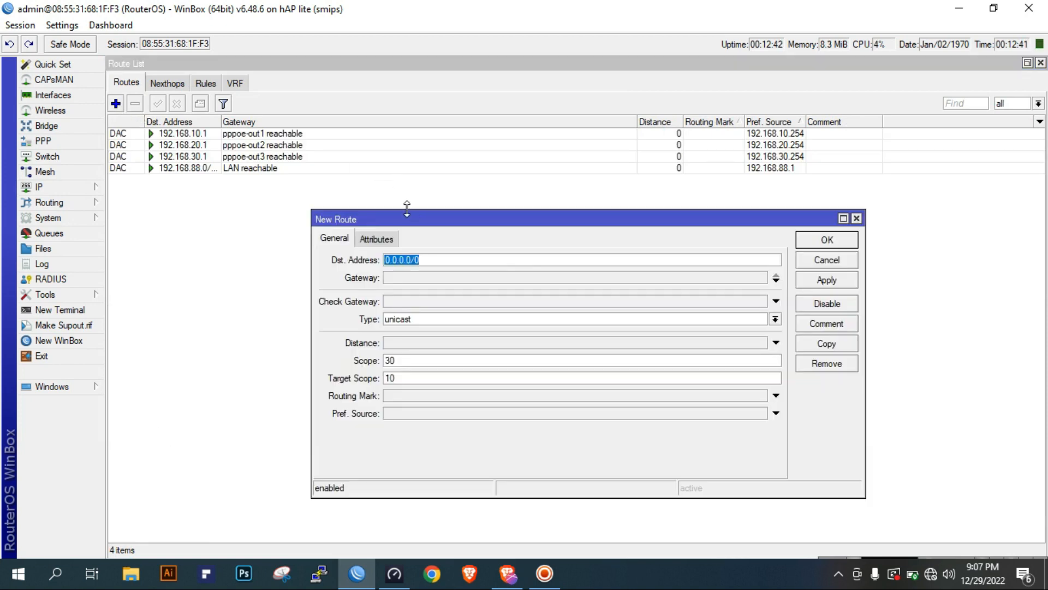
click(417, 281)
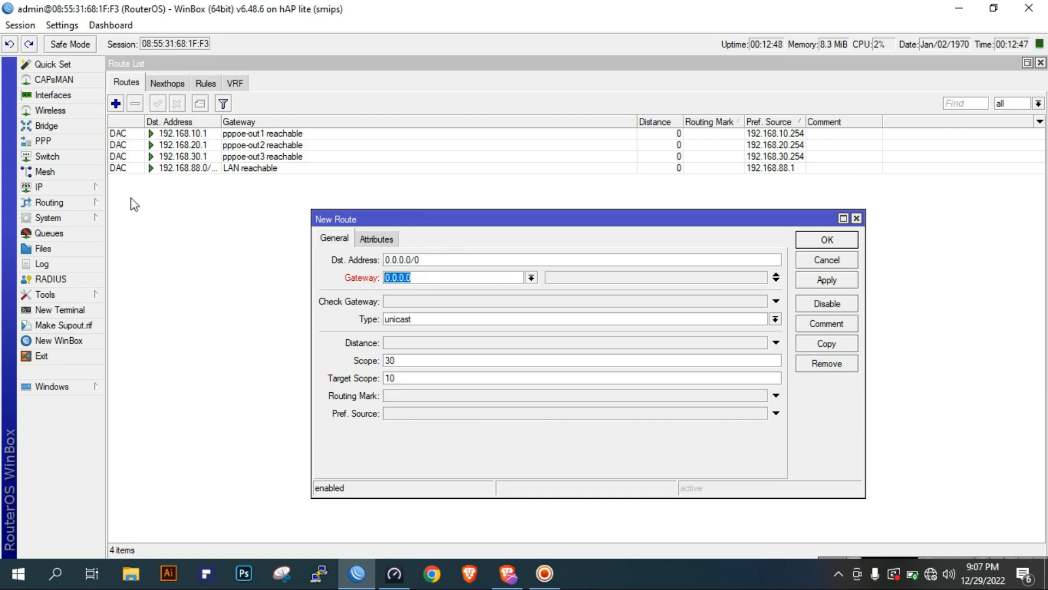
Try using the remote address of pppoe-out1, 192.168.10.1, as the new route's gateway, and clear the entry again
click(47, 140)
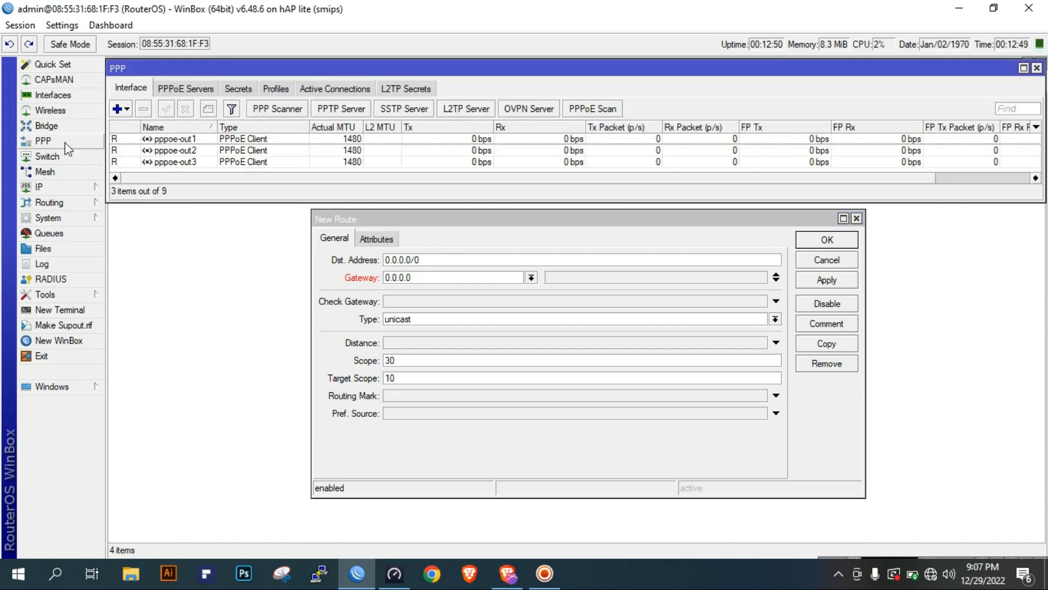
double_click(210, 140)
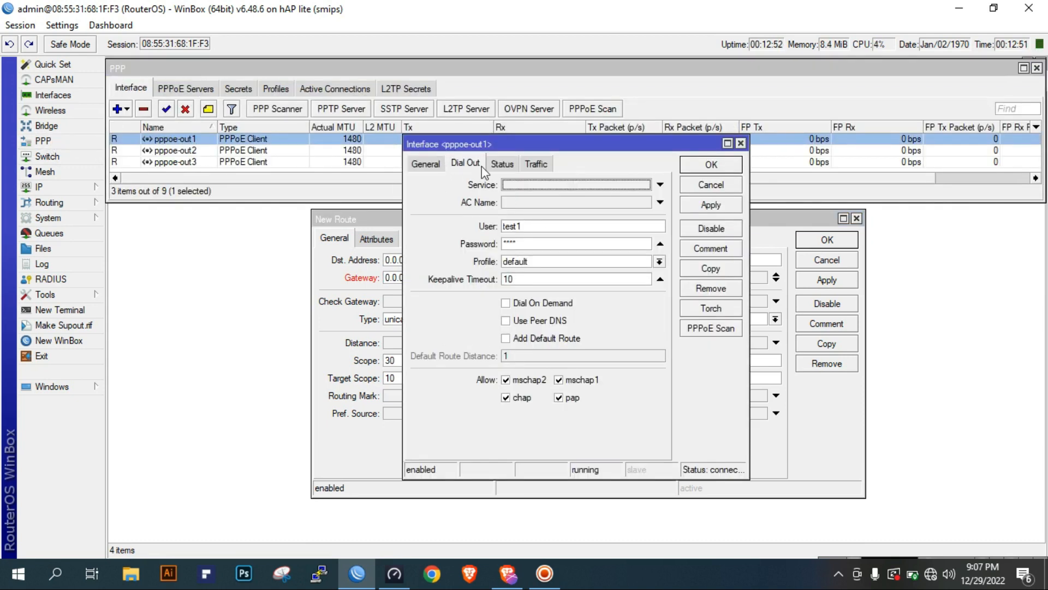
click(512, 162)
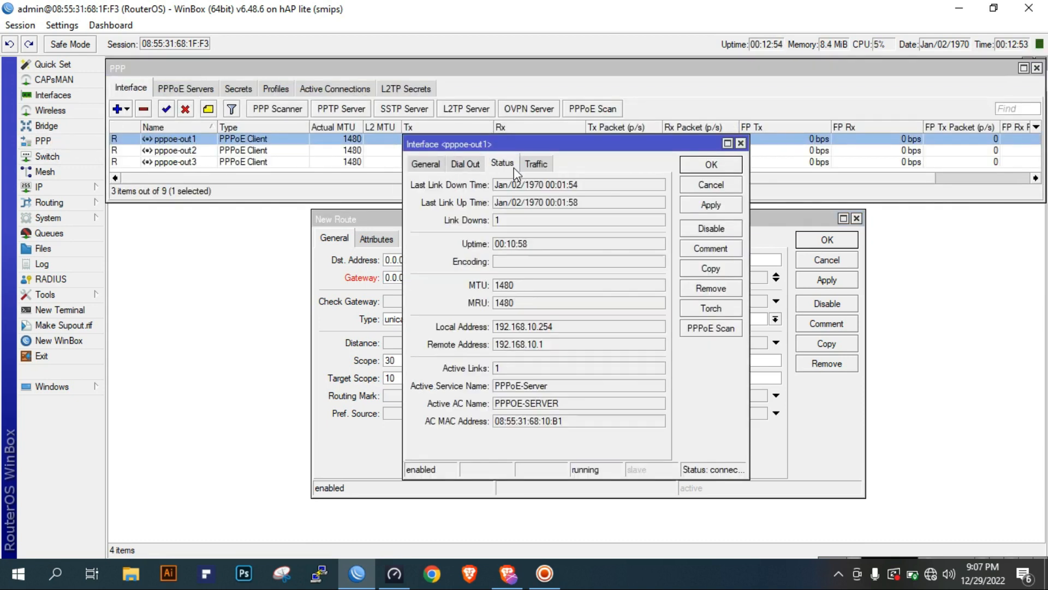
drag(543, 344, 495, 344)
right_click(545, 343)
click(548, 348)
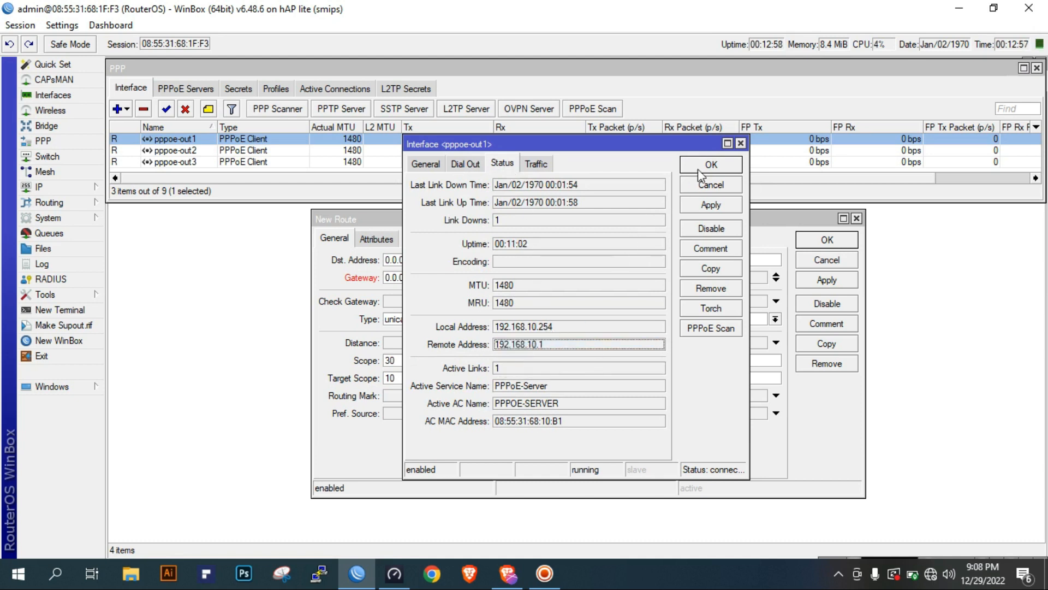
click(711, 164)
click(497, 280)
key(ctrl+v)
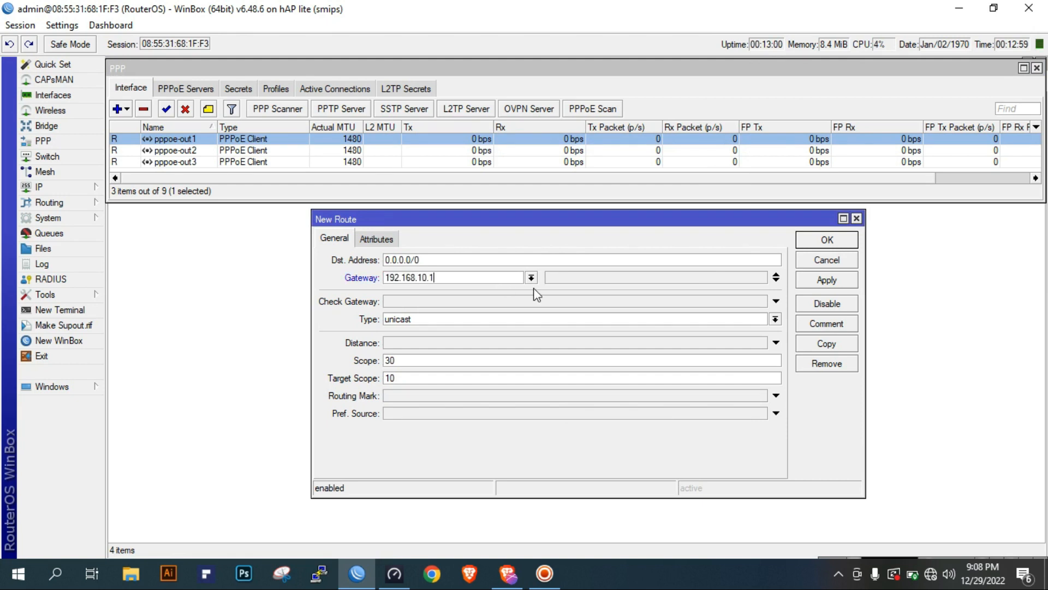
double_click(461, 278)
key(BackSpace)
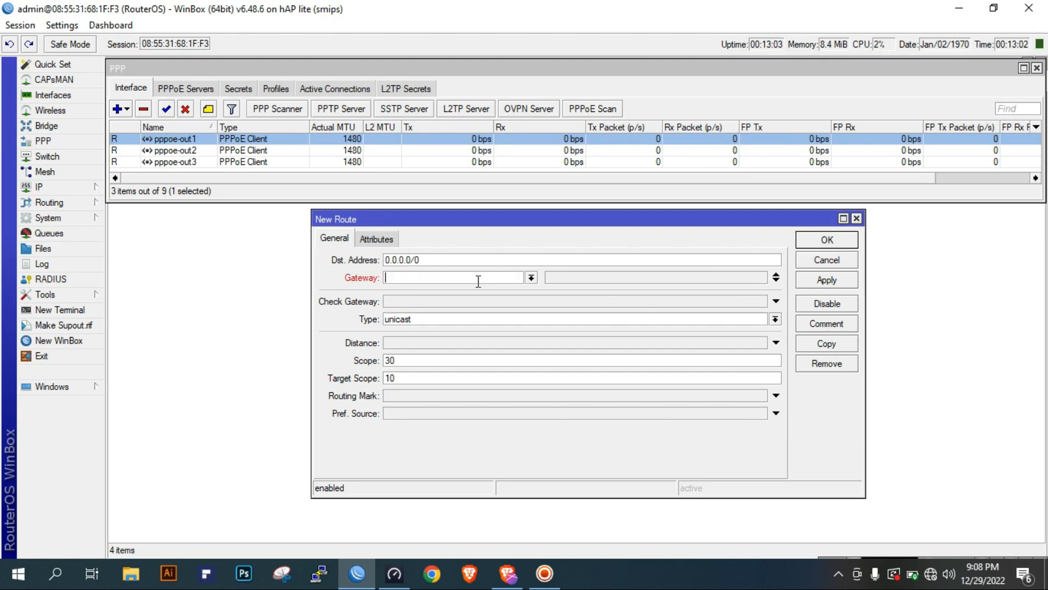
Set the new route's gateway to the pppoe-out1 interface with distance 1 and save the route
click(531, 277)
click(455, 331)
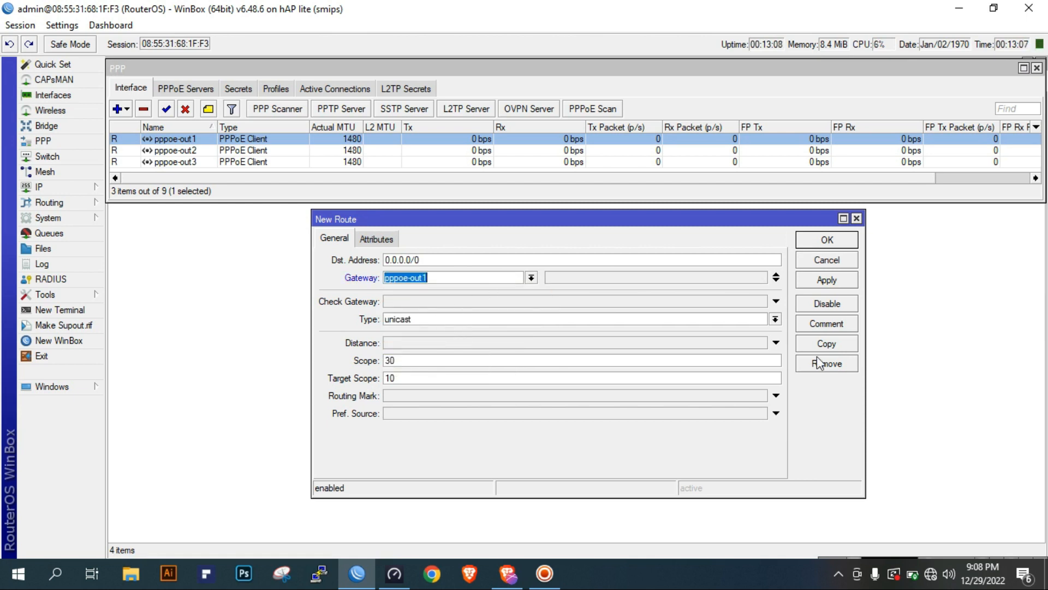
click(446, 277)
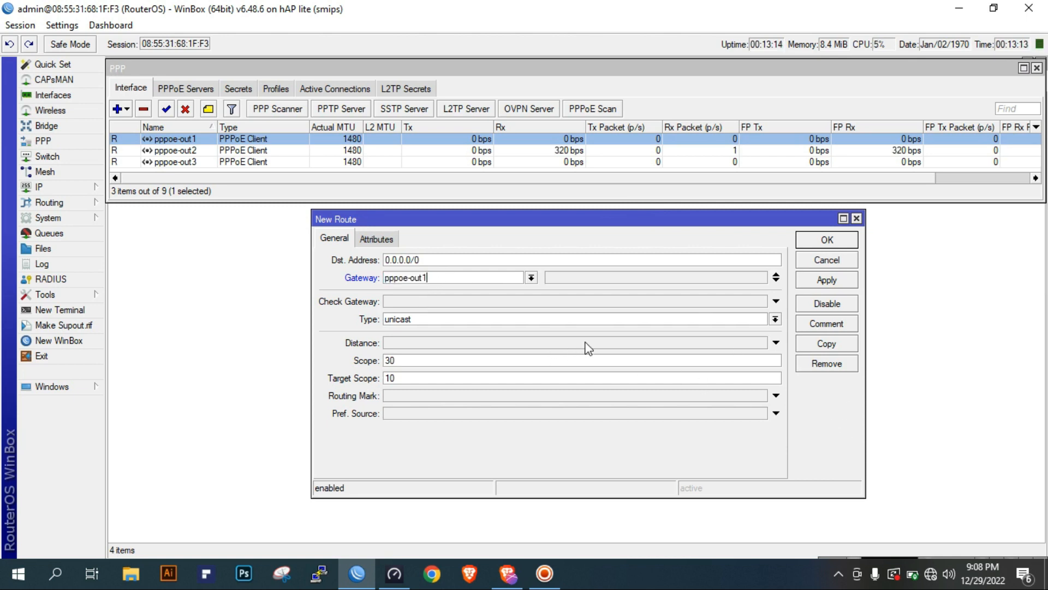
click(404, 347)
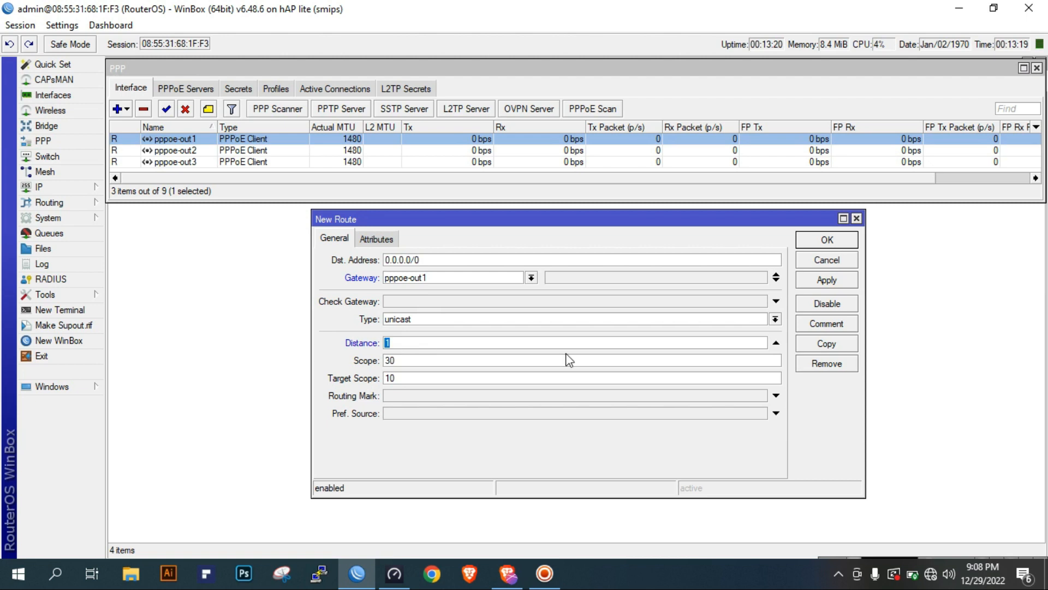
click(827, 280)
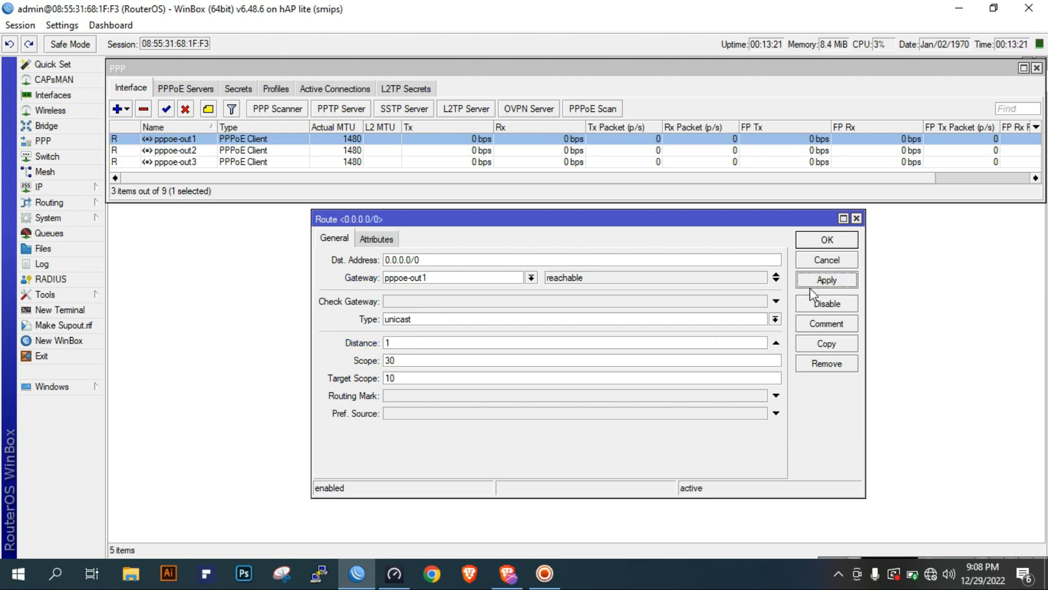
click(829, 240)
click(399, 385)
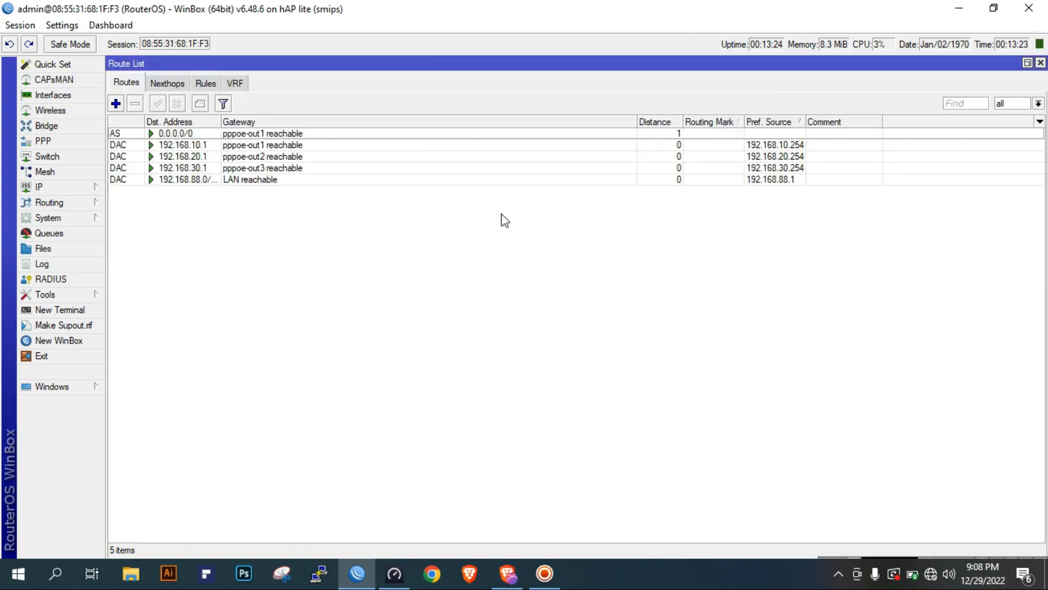
Add a second 0.0.0.0/0 route through gateway pppoe-out2 with distance 2 and save it
click(116, 104)
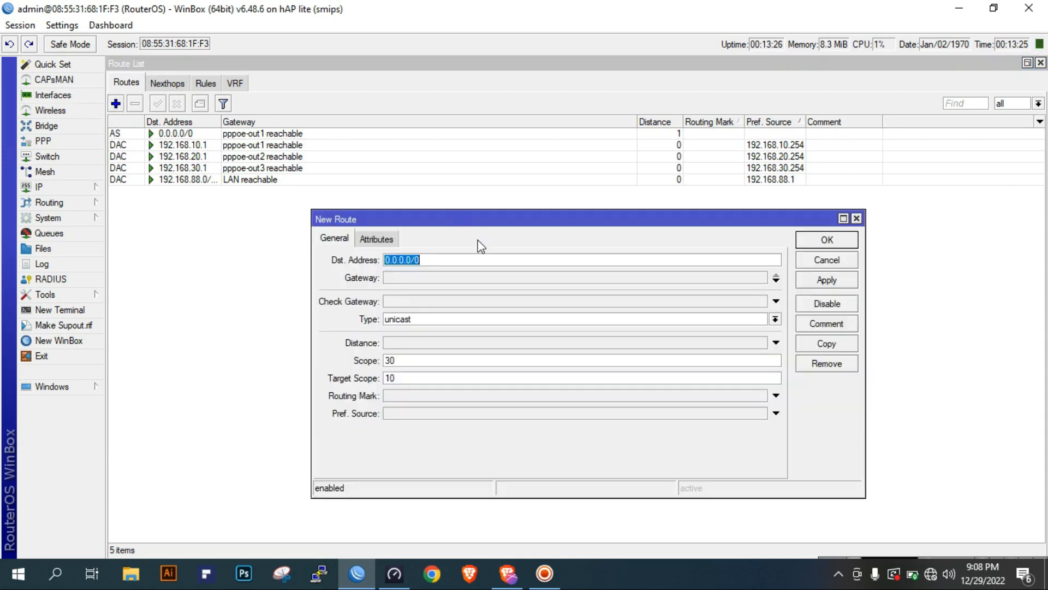
click(433, 279)
click(531, 277)
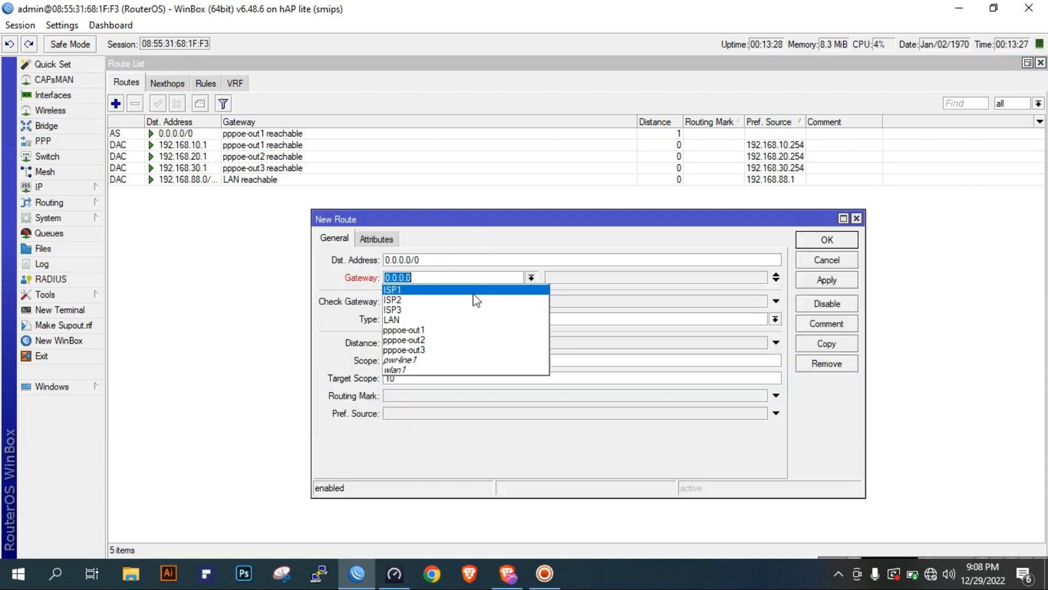
click(463, 339)
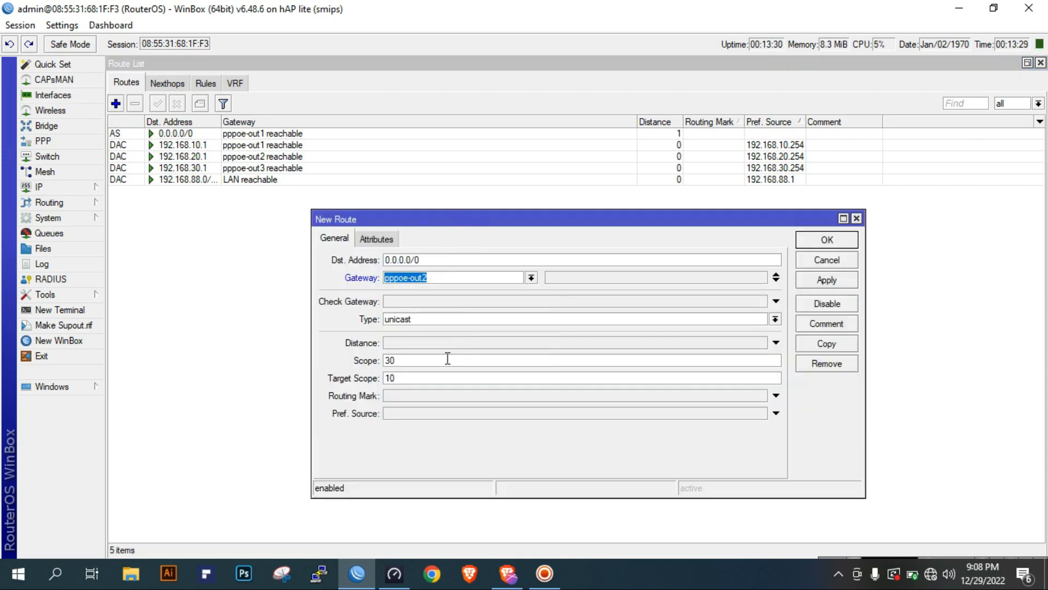
click(442, 345)
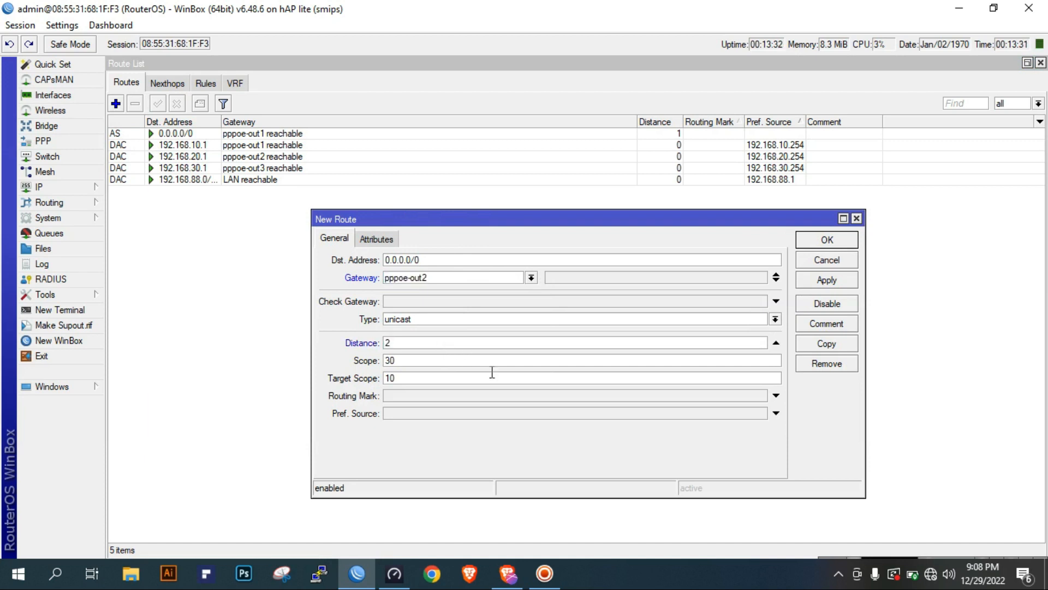
click(839, 283)
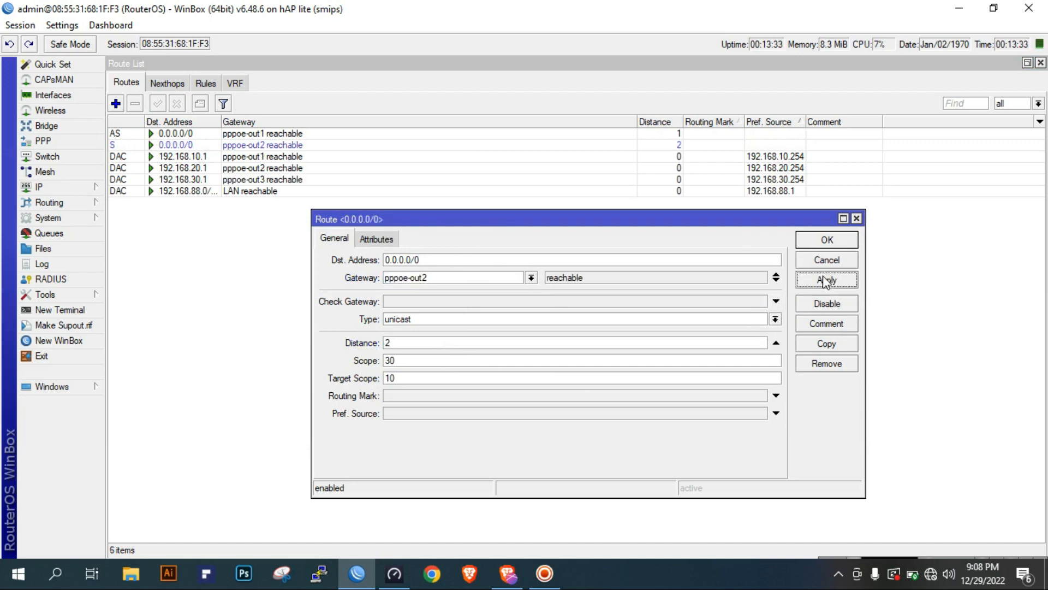
click(824, 241)
Add a third 0.0.0.0/0 route through gateway pppoe-out3 with distance 3 and save it
click(116, 104)
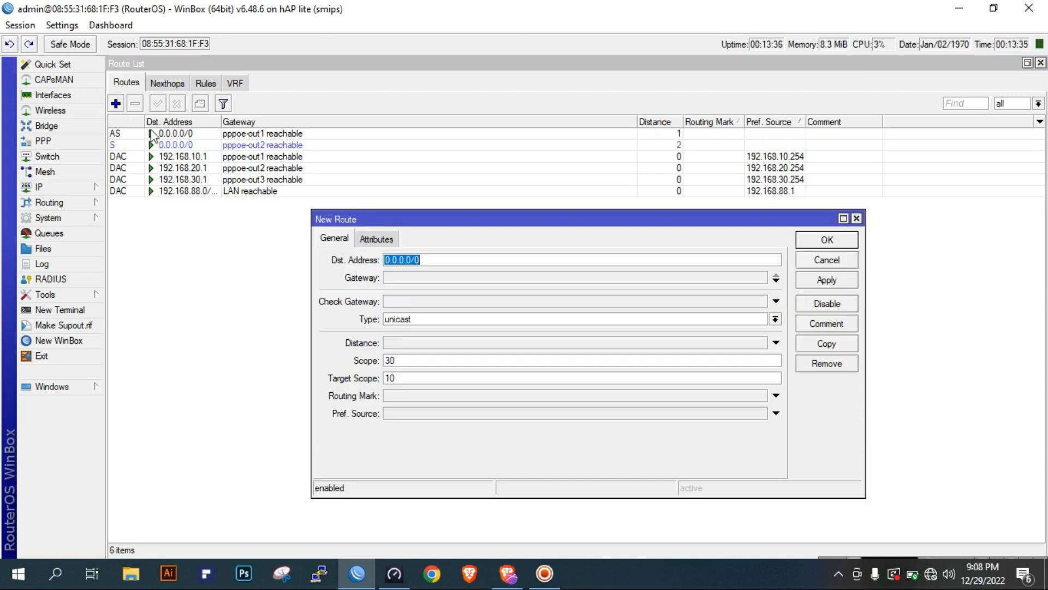
click(480, 278)
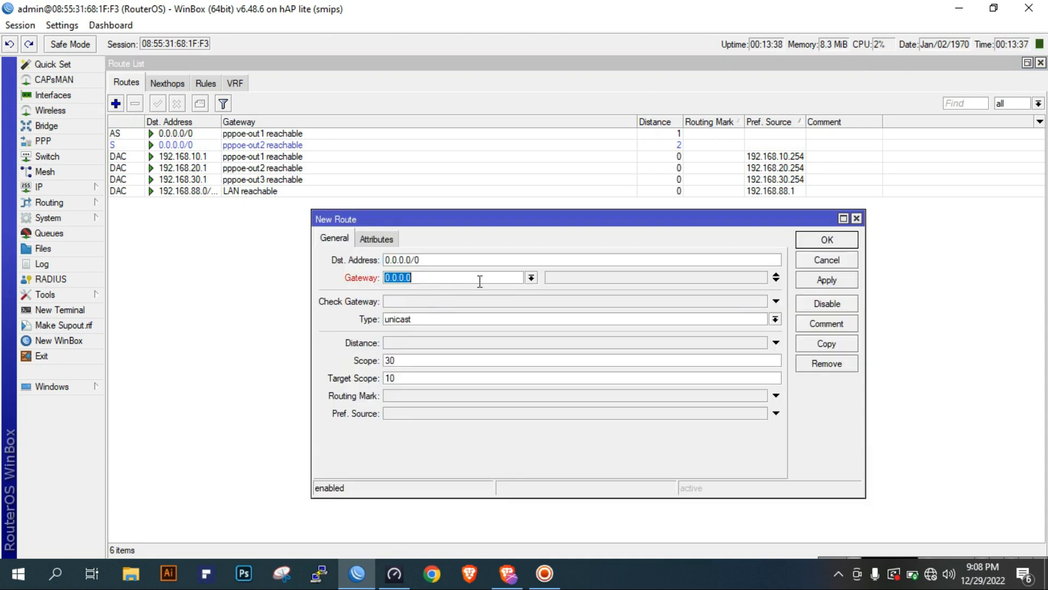
click(531, 278)
click(456, 355)
click(422, 344)
text(3)
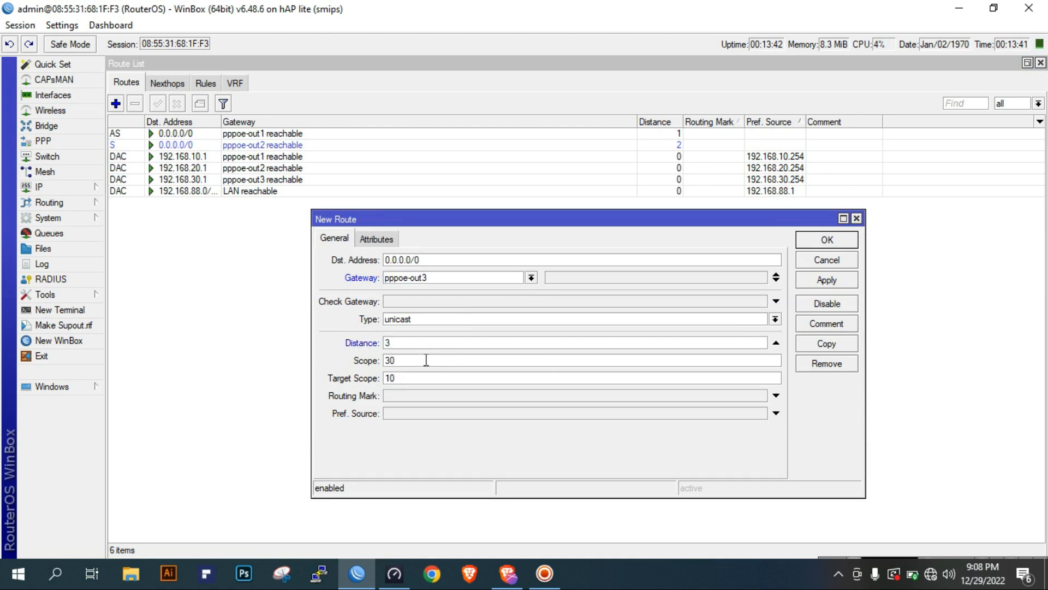
click(827, 280)
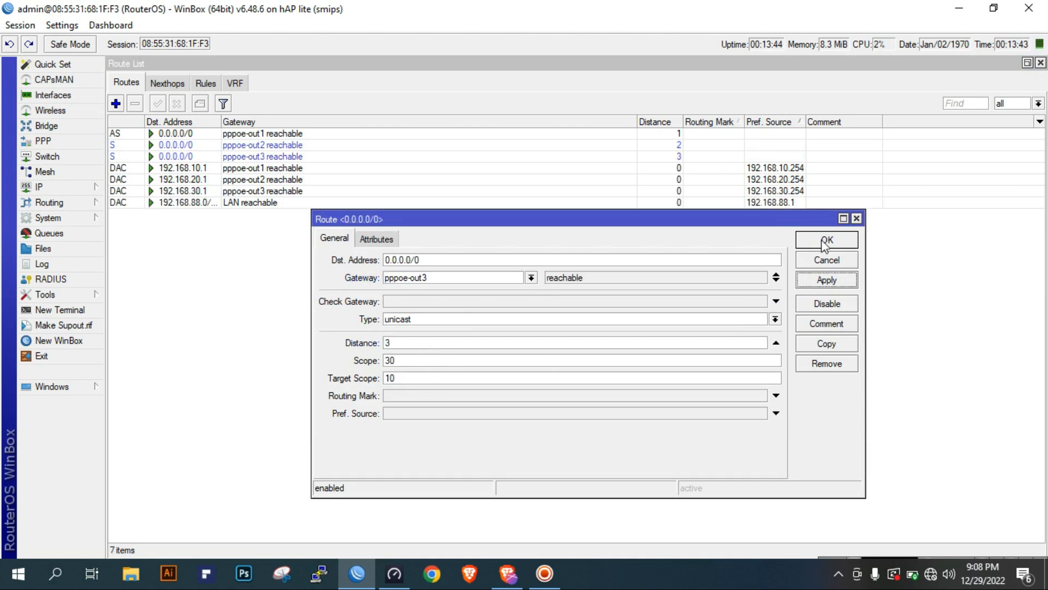
click(826, 240)
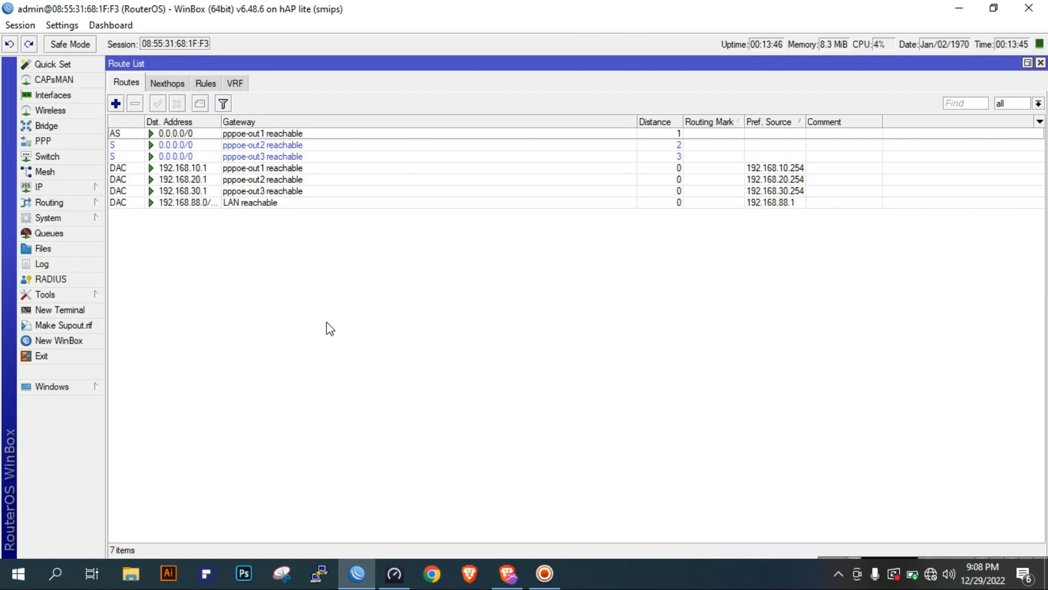
Add a 0.0.0.0/0 route through gateway pppoe-out1 with routing mark to-wan1 and distance 1, and save it
click(117, 104)
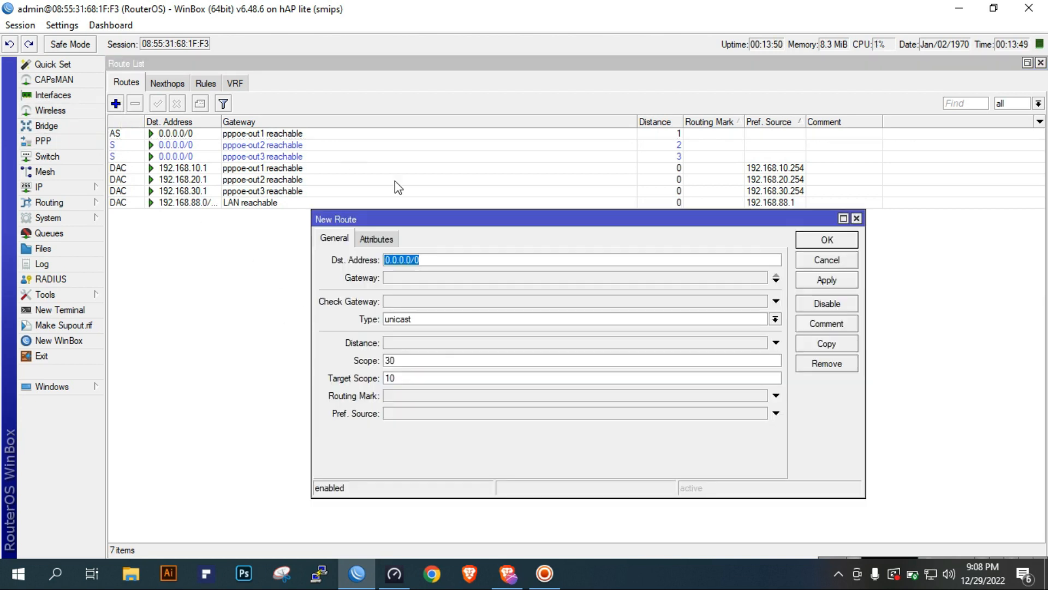
click(429, 277)
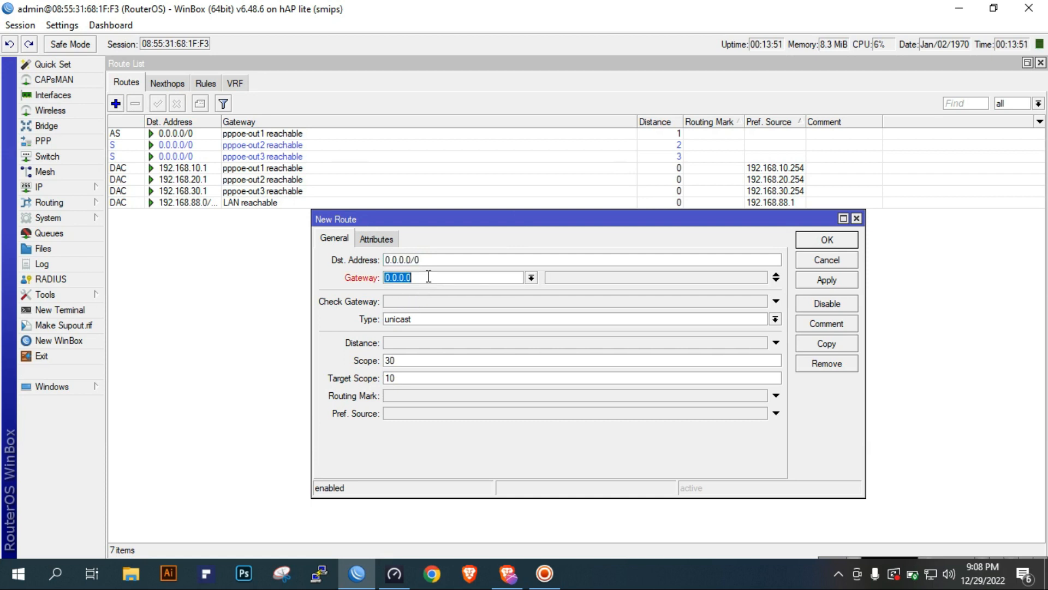
click(530, 278)
click(461, 329)
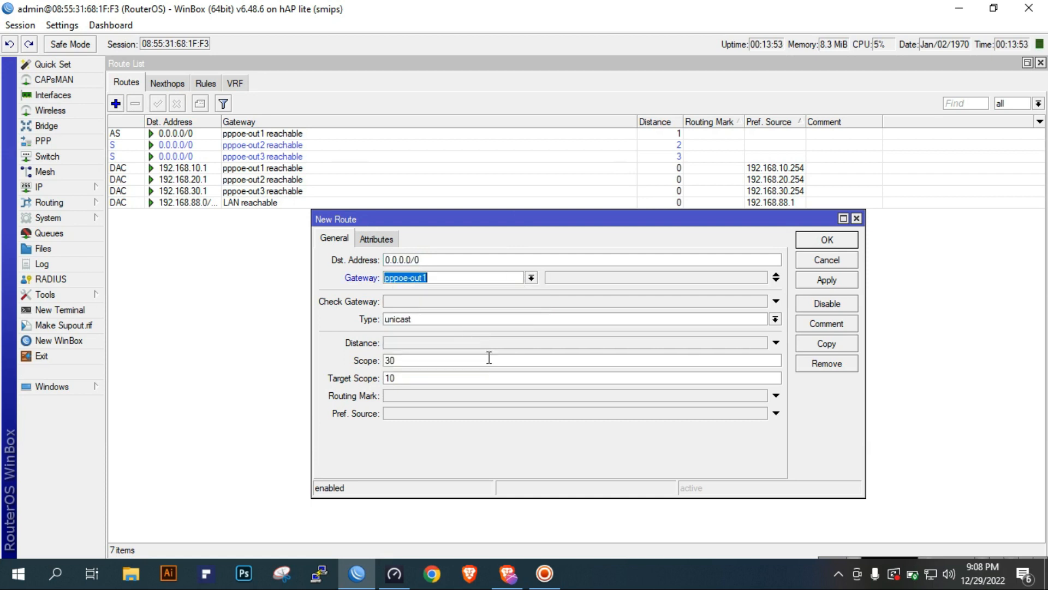
click(423, 395)
click(761, 395)
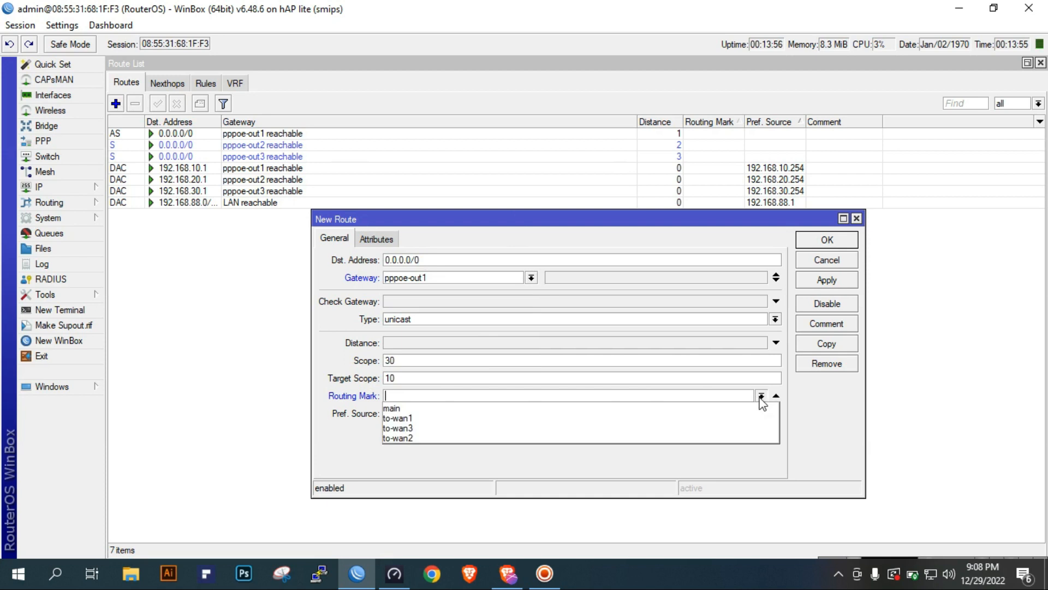
click(704, 415)
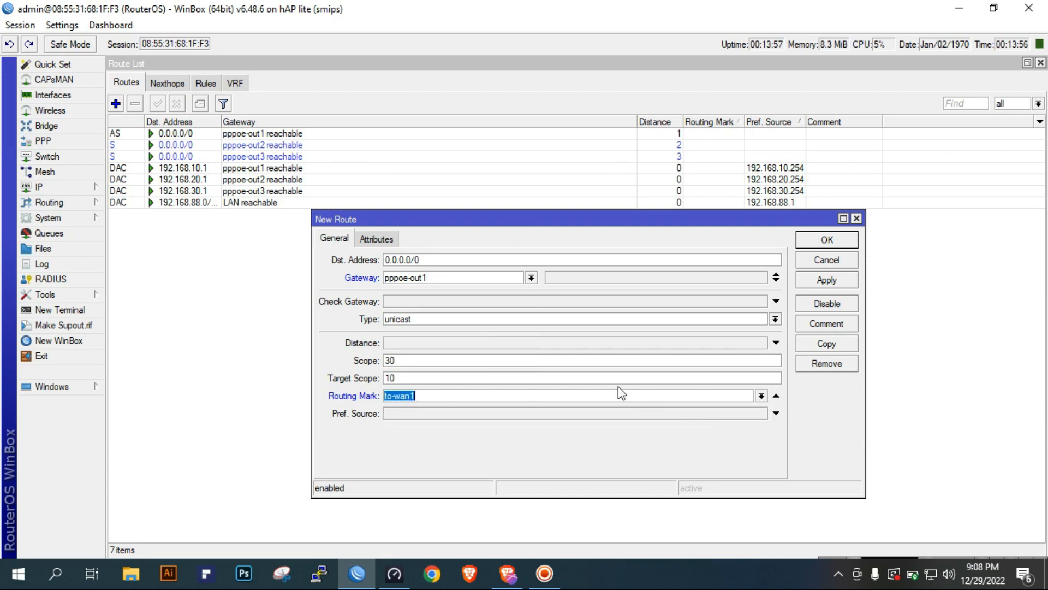
click(498, 344)
click(826, 279)
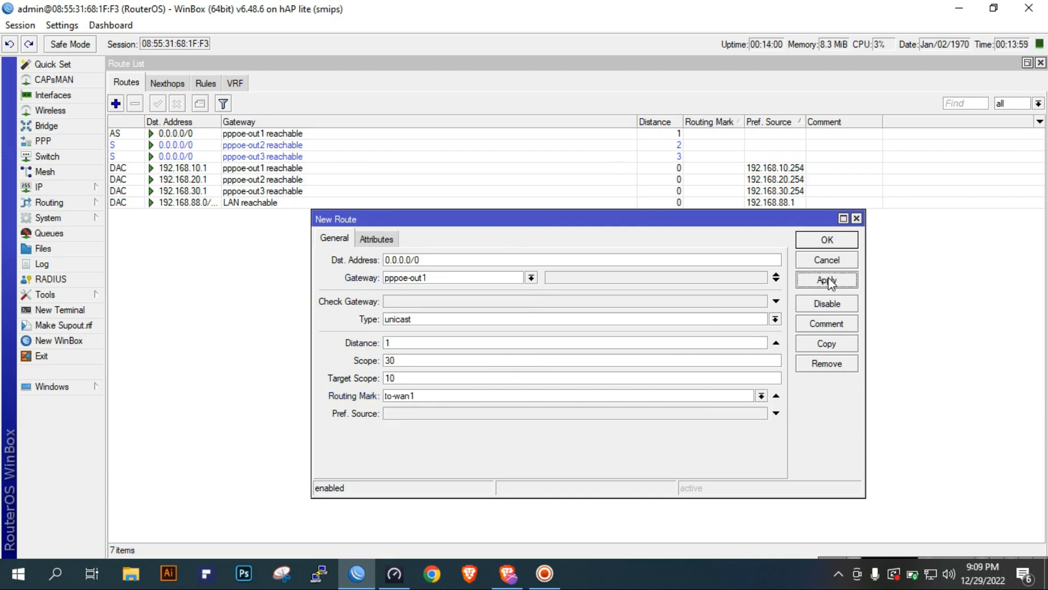
click(826, 240)
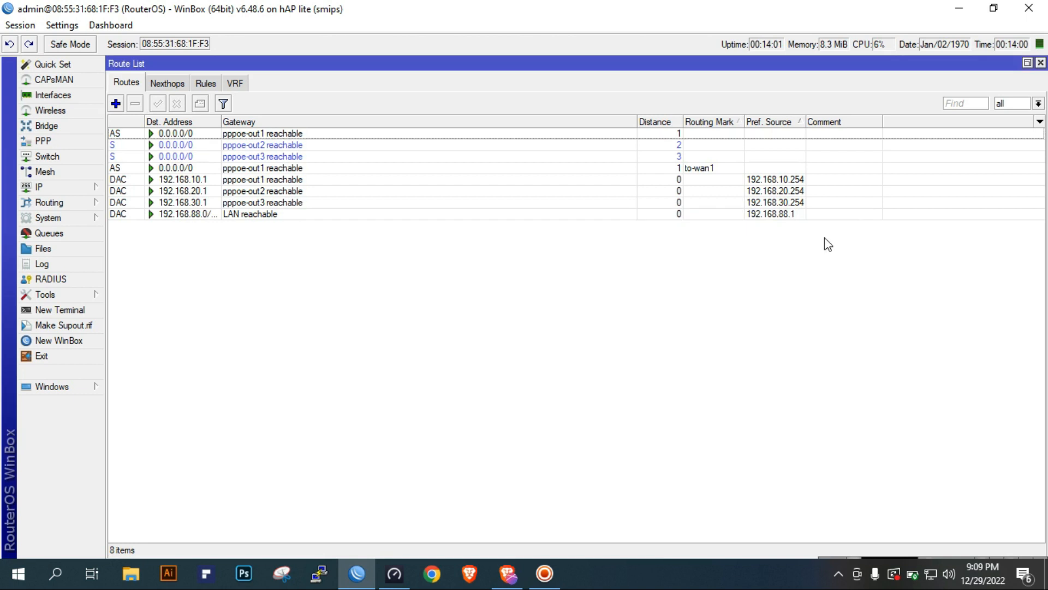
Add a 0.0.0.0/0 route through gateway pppoe-out2 with routing mark to-wan2, and save it
click(115, 104)
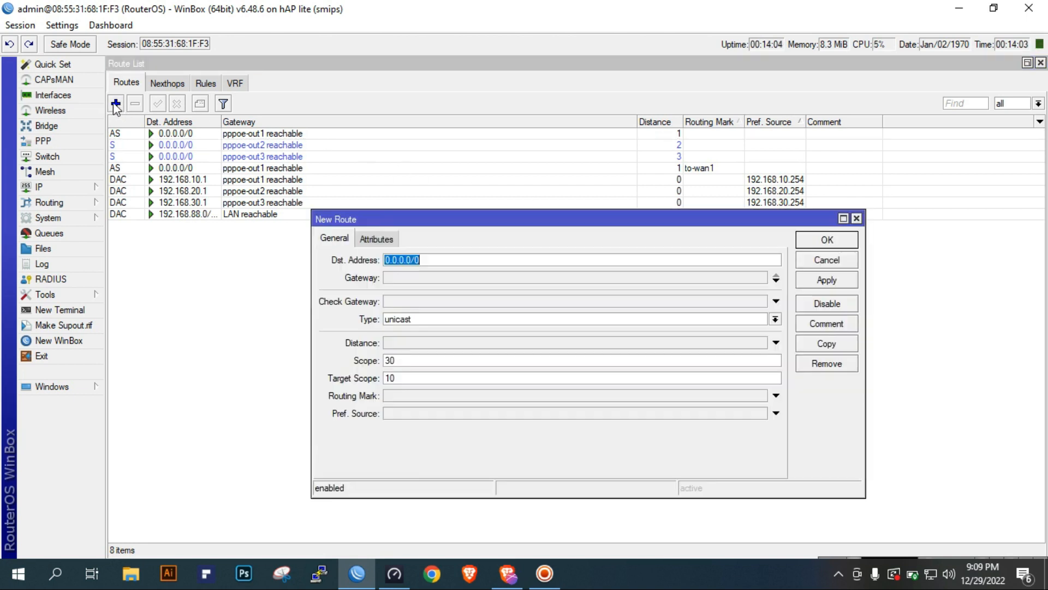
click(447, 277)
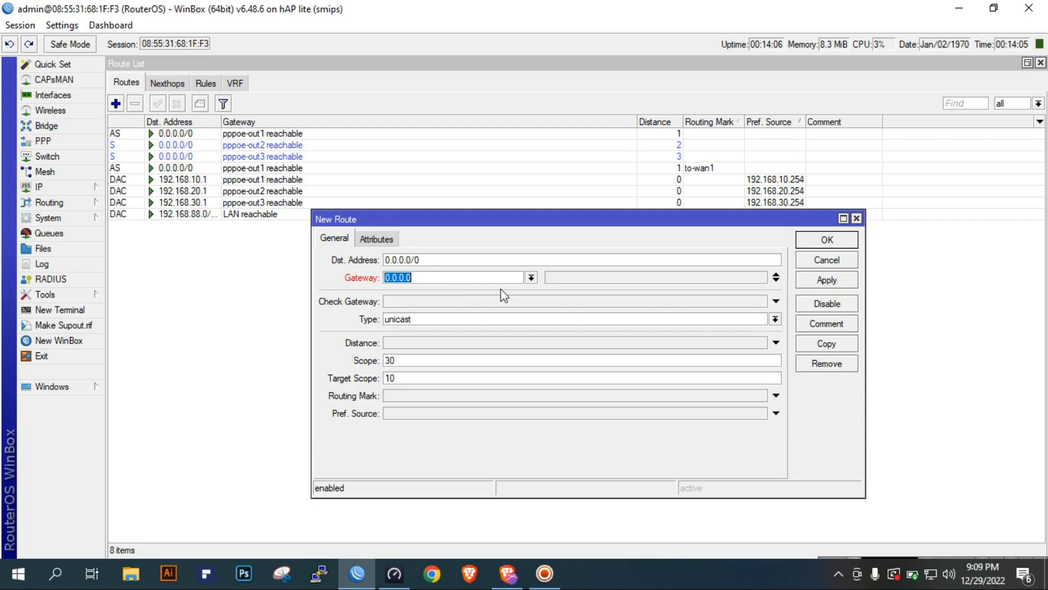
click(531, 277)
click(448, 344)
click(531, 278)
click(464, 339)
click(512, 396)
click(762, 395)
click(689, 436)
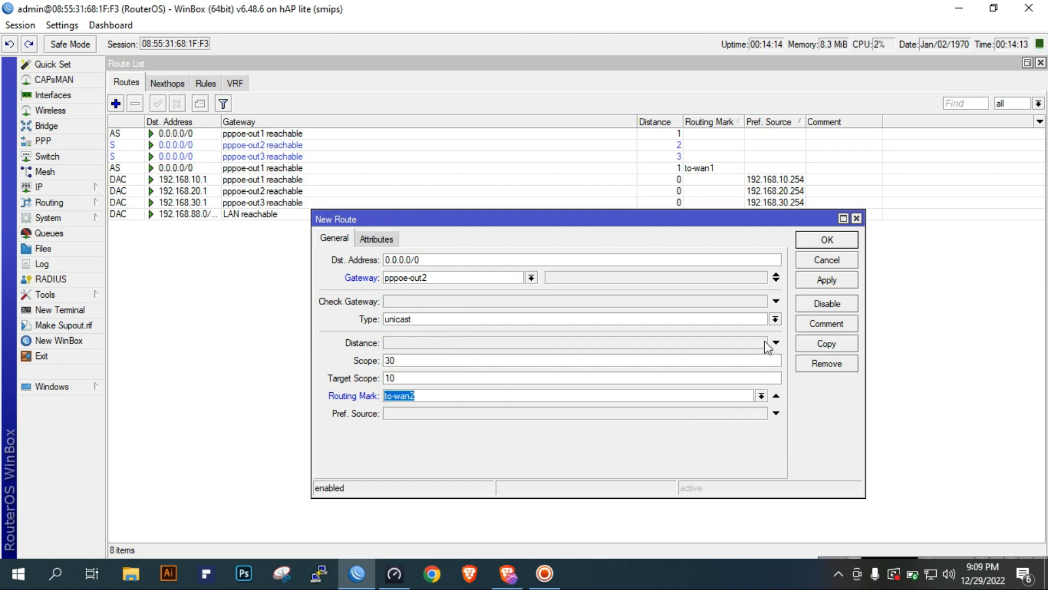
click(826, 280)
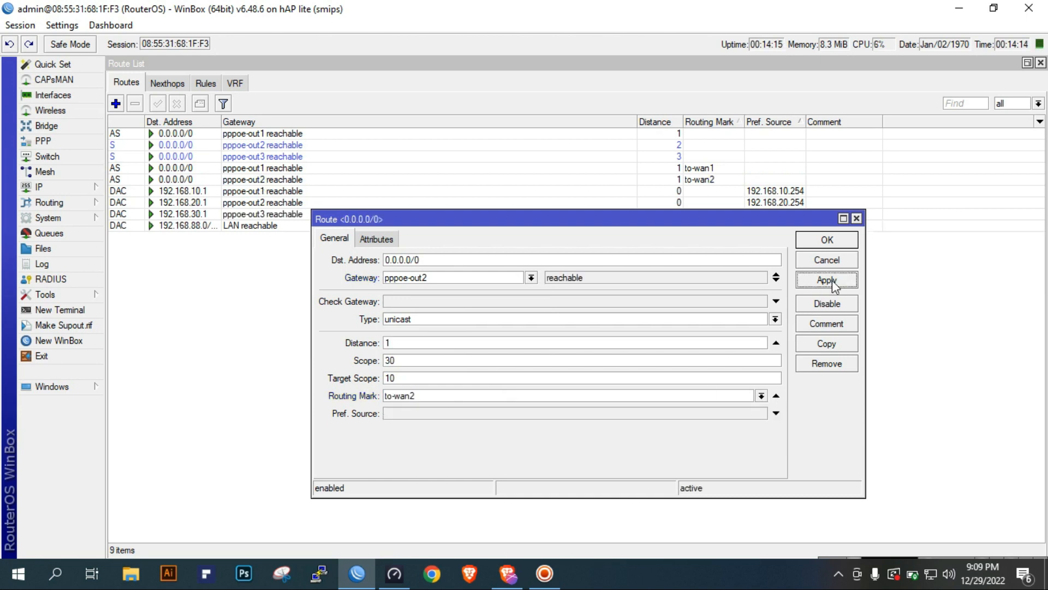
click(827, 240)
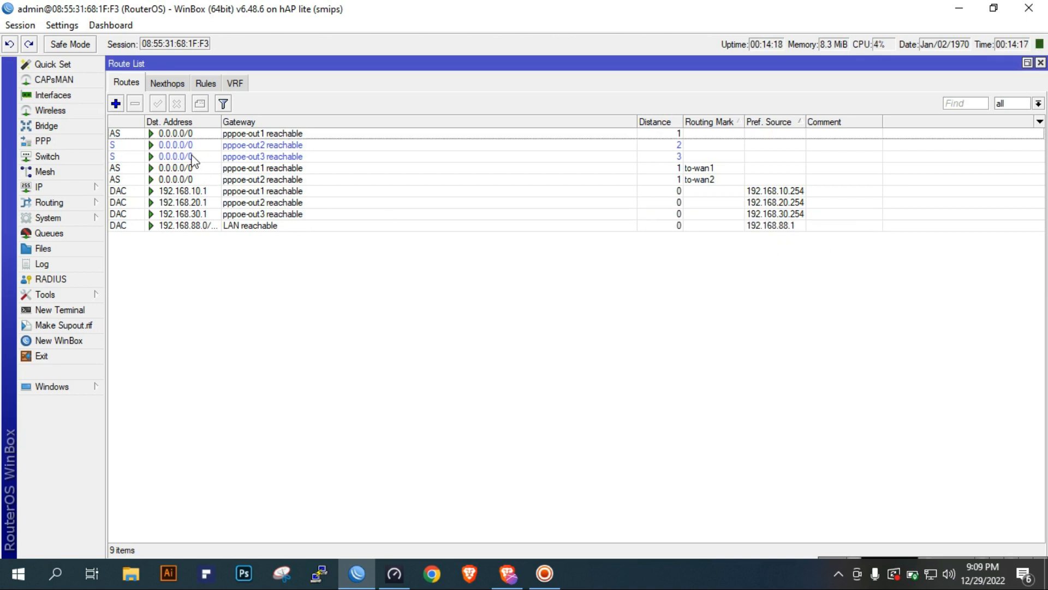
Add a 0.0.0.0/0 route through gateway pppoe-out3 with routing mark to-wan2 and distance 1, and save it
click(115, 104)
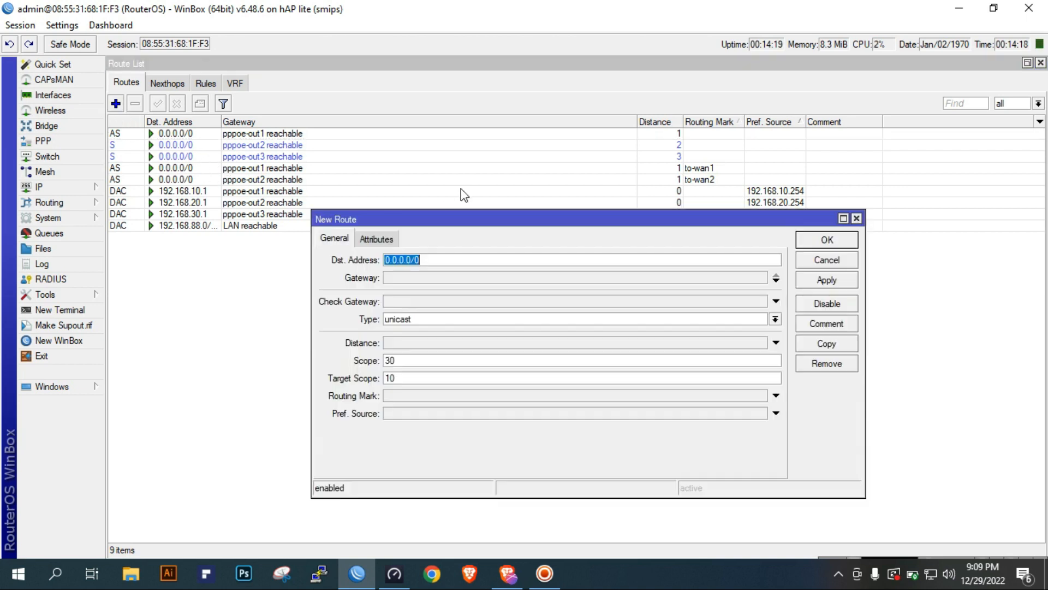
click(433, 276)
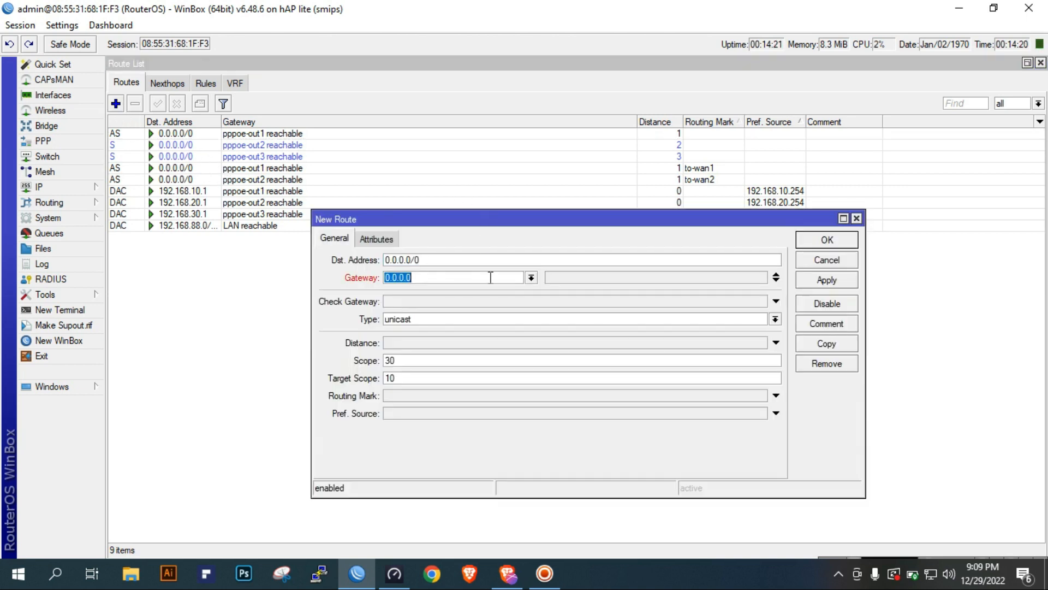
click(530, 277)
click(465, 353)
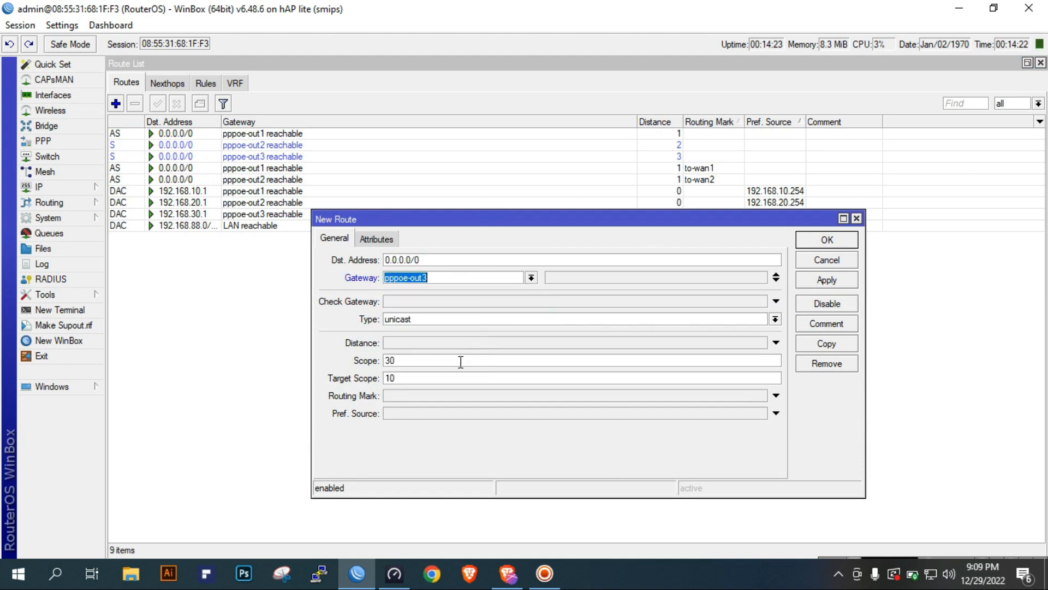
click(438, 396)
click(776, 395)
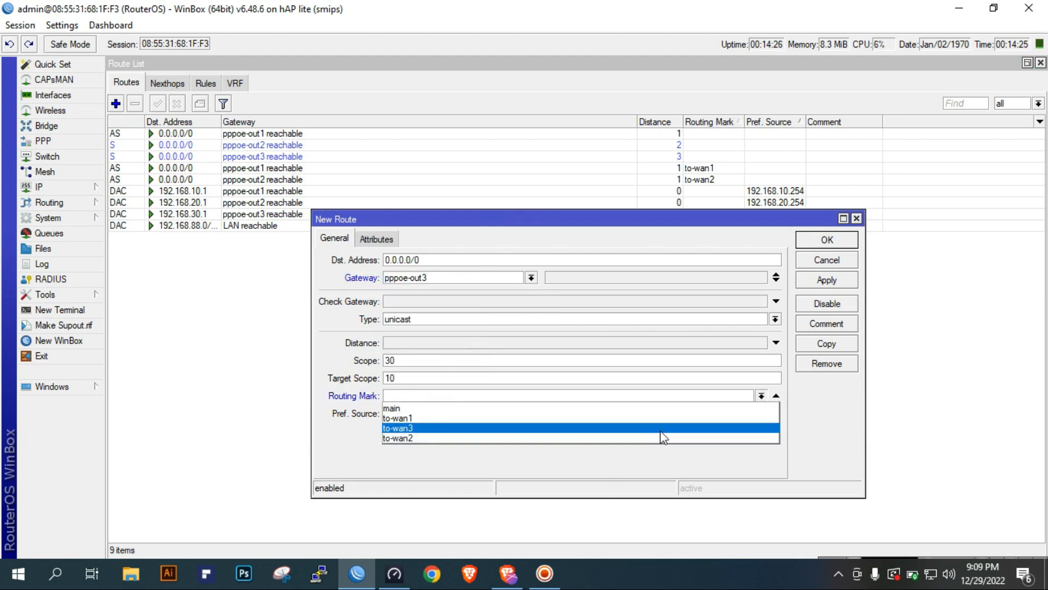
click(666, 428)
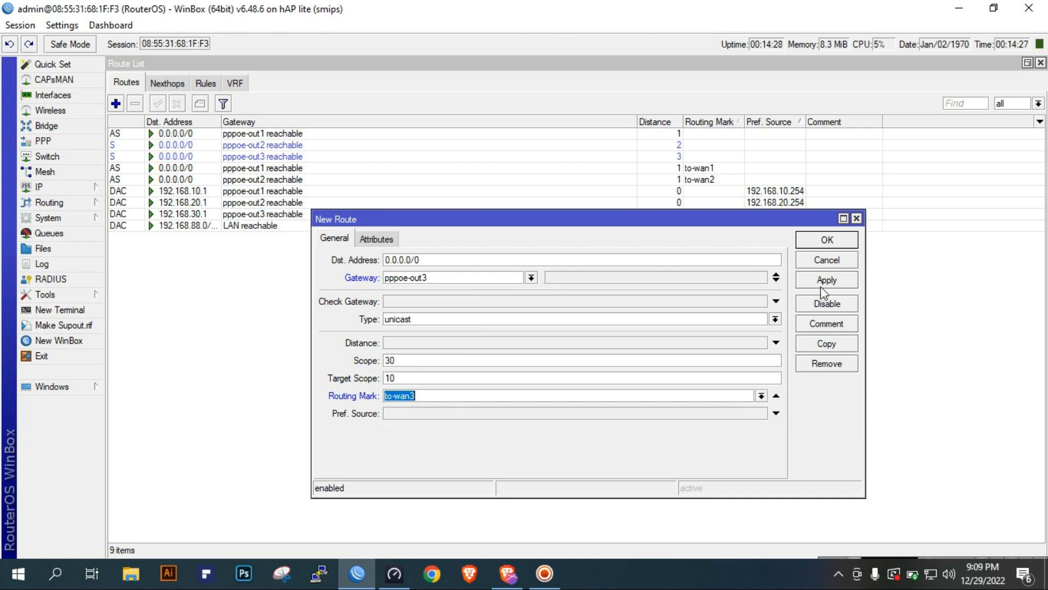
text(1)
click(761, 395)
click(646, 438)
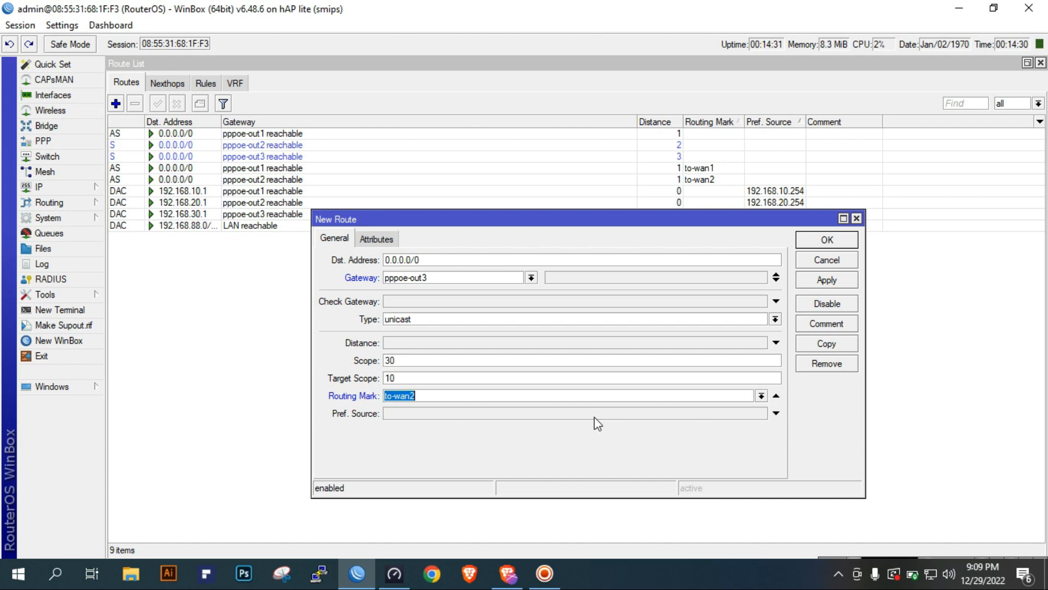
click(503, 342)
click(814, 280)
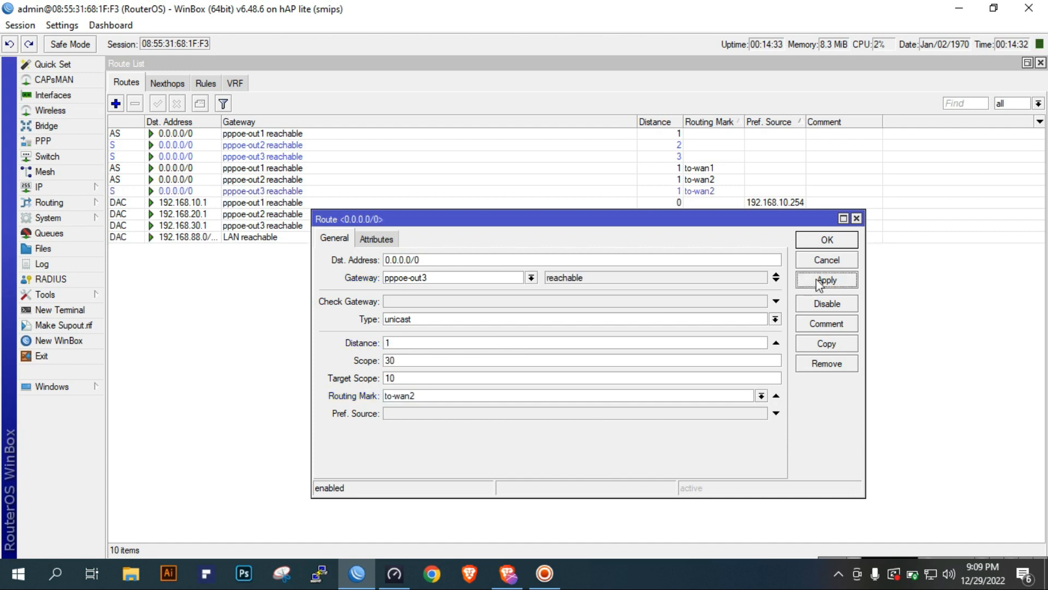
click(828, 242)
Change the routing mark of the marked pppoe-out3 route to to-wan3 and save the route
click(723, 194)
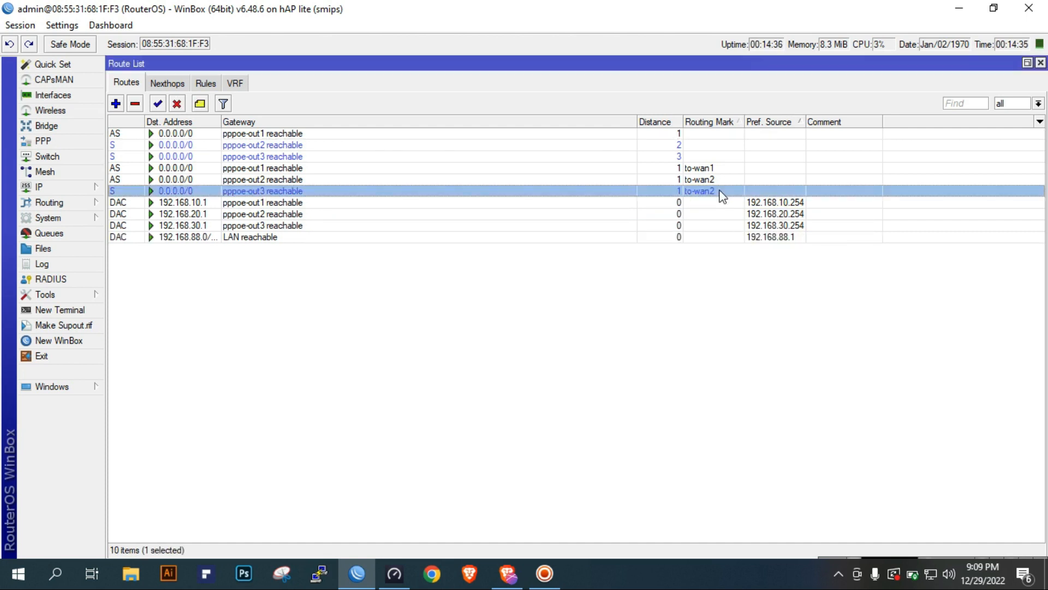
double_click(723, 194)
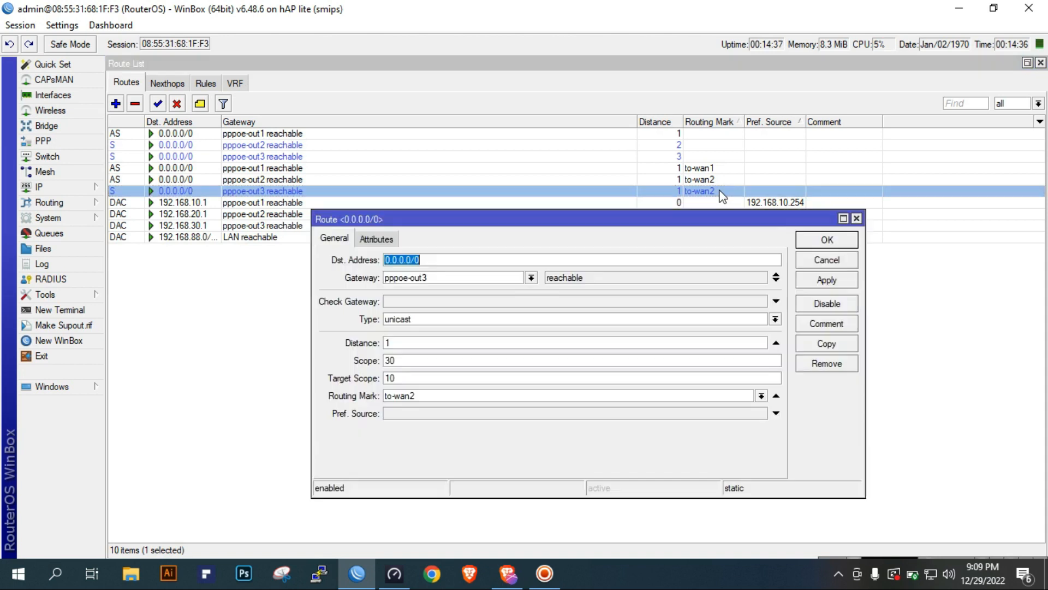
click(761, 395)
click(705, 433)
click(834, 281)
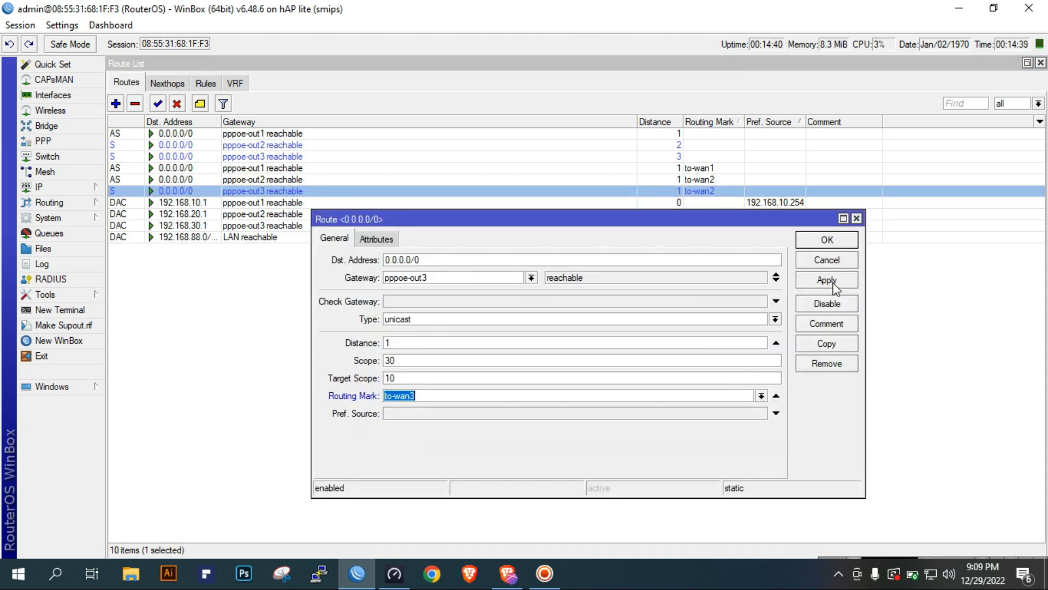
click(824, 239)
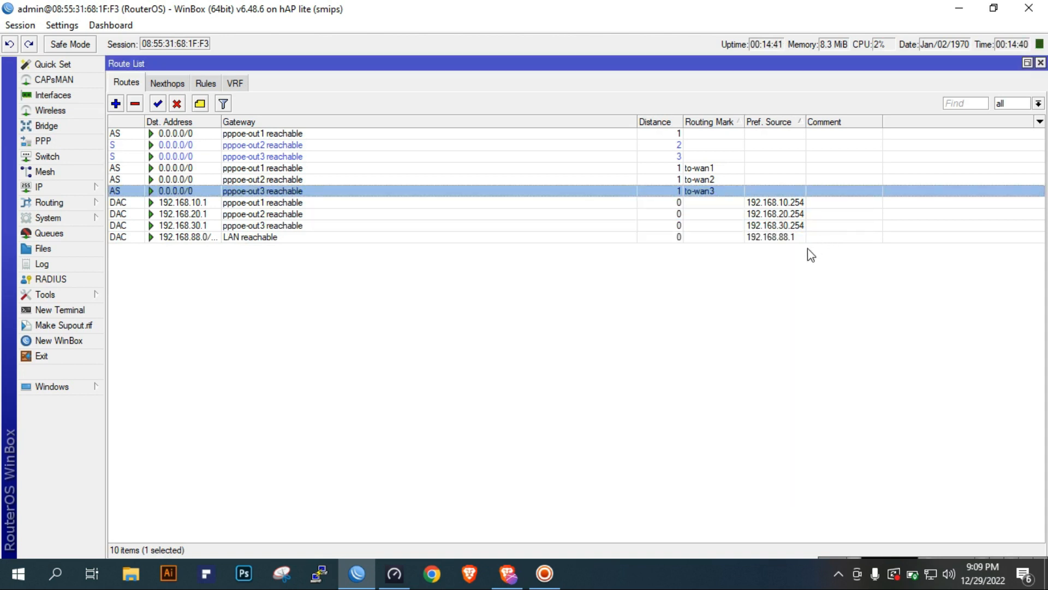
click(772, 287)
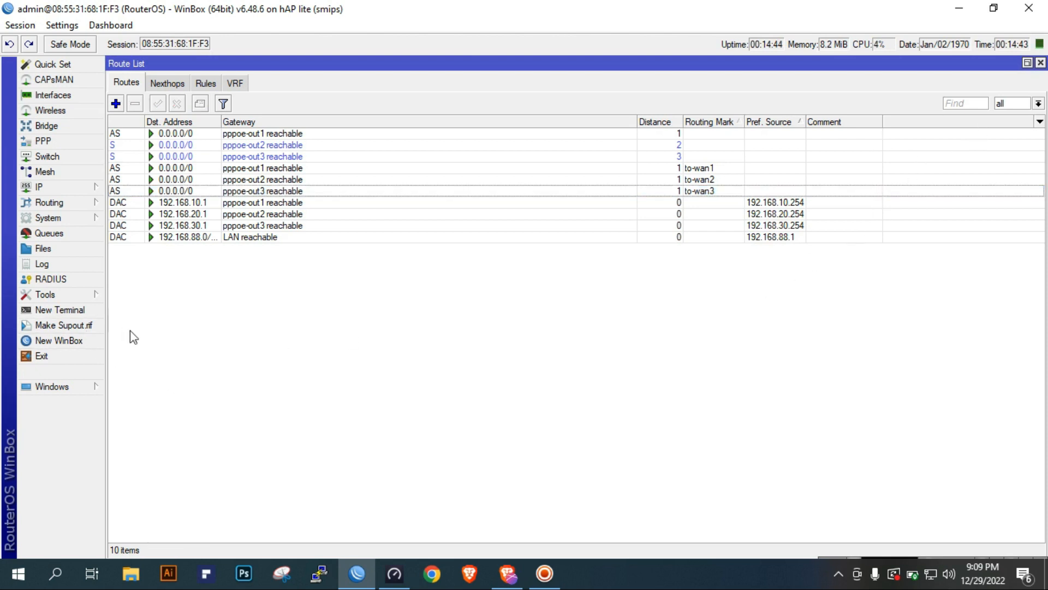
Ping google.com from a new router terminal to test internet access, and close the terminal
click(64, 315)
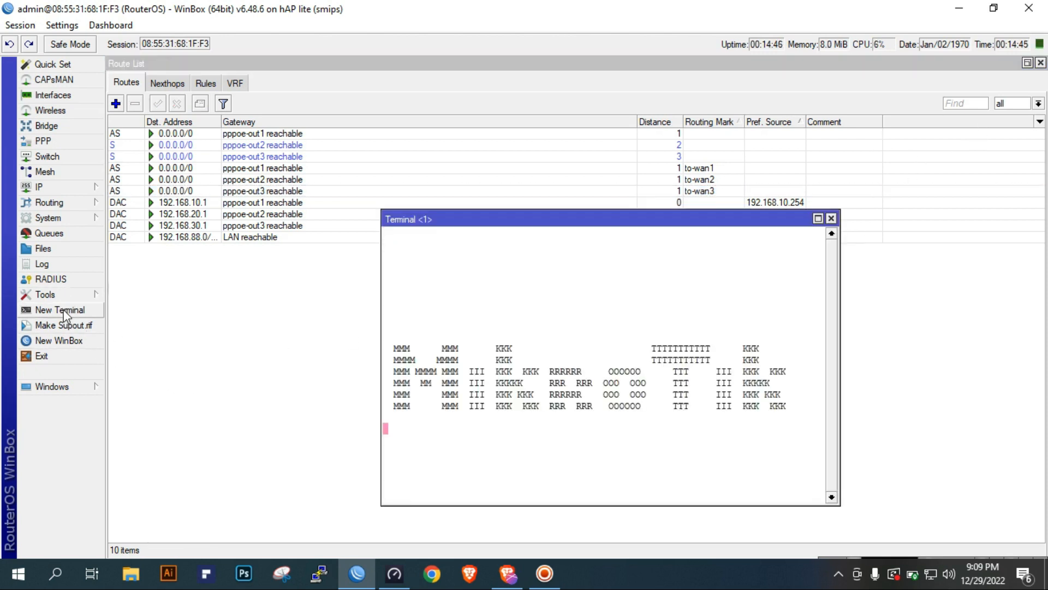
text(ping google.com)
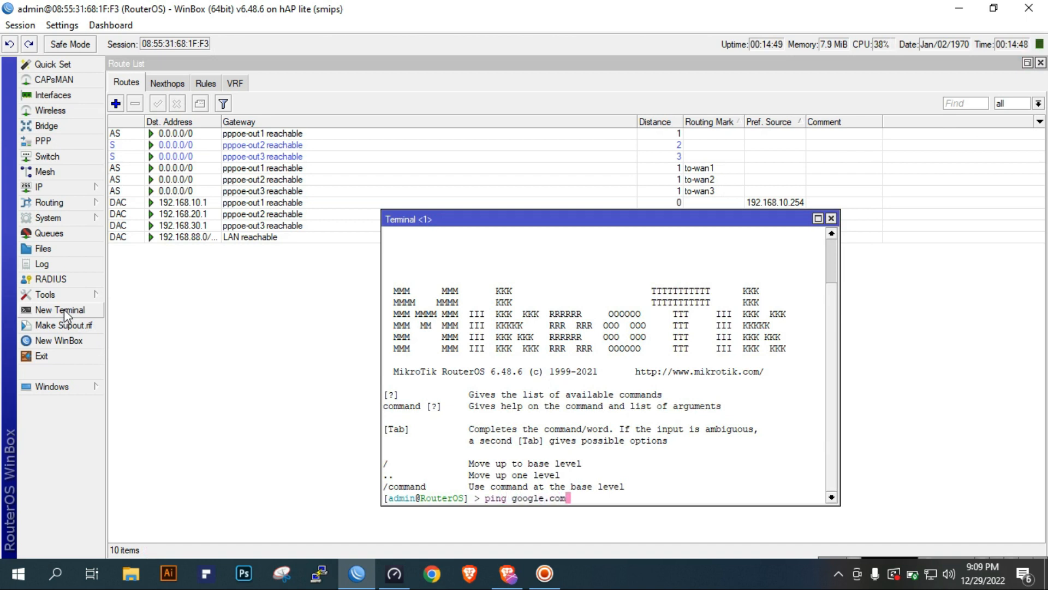
key(Return)
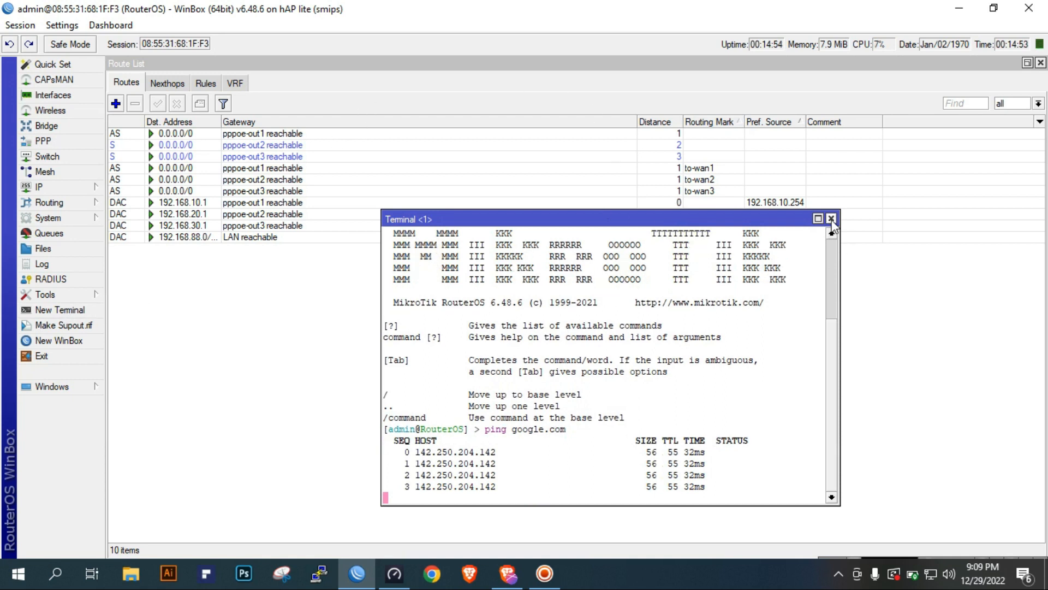
click(832, 218)
Run the fast.com speed test in the browser, and return to WinBox to check traffic on the three PPPoE interfaces
click(1041, 63)
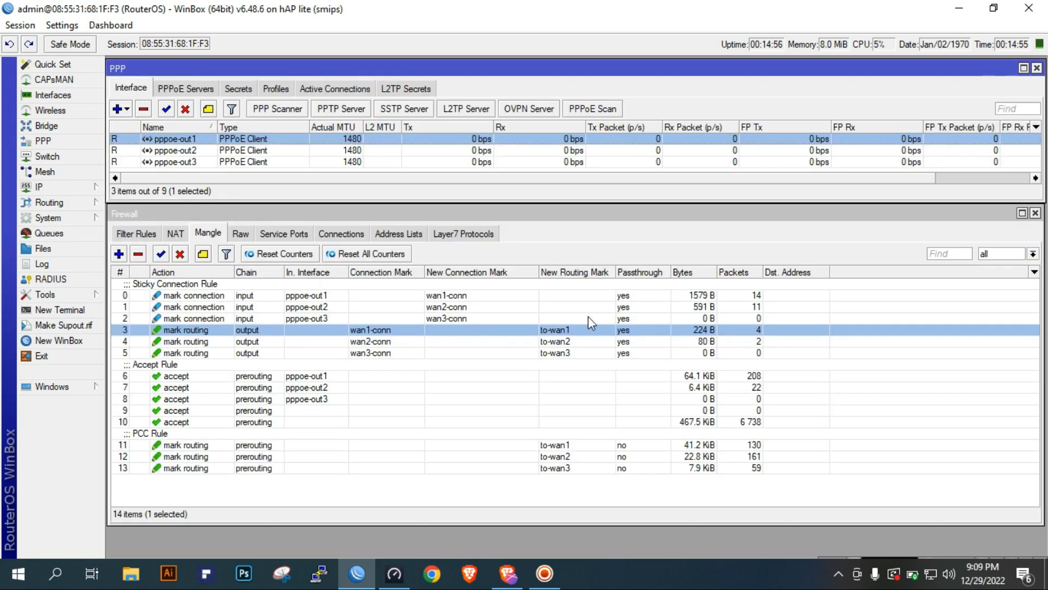
click(509, 574)
click(651, 305)
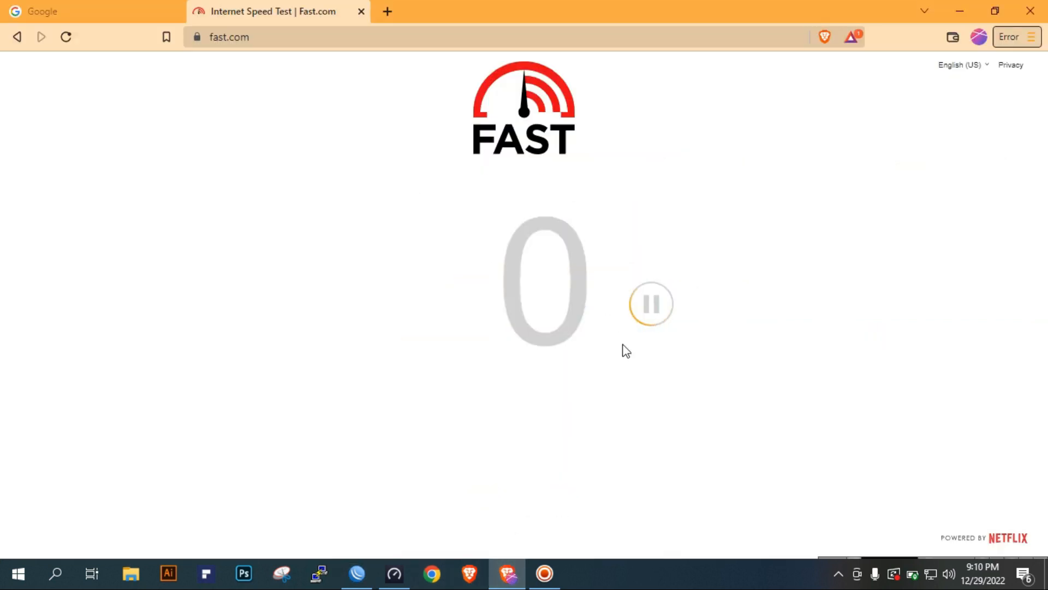
click(369, 576)
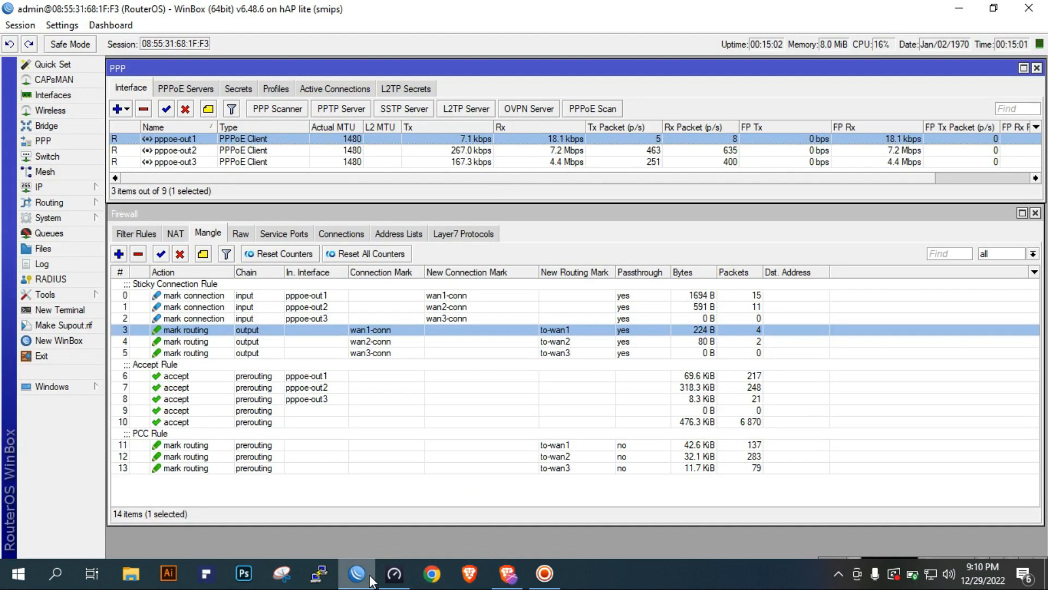
click(576, 163)
click(572, 151)
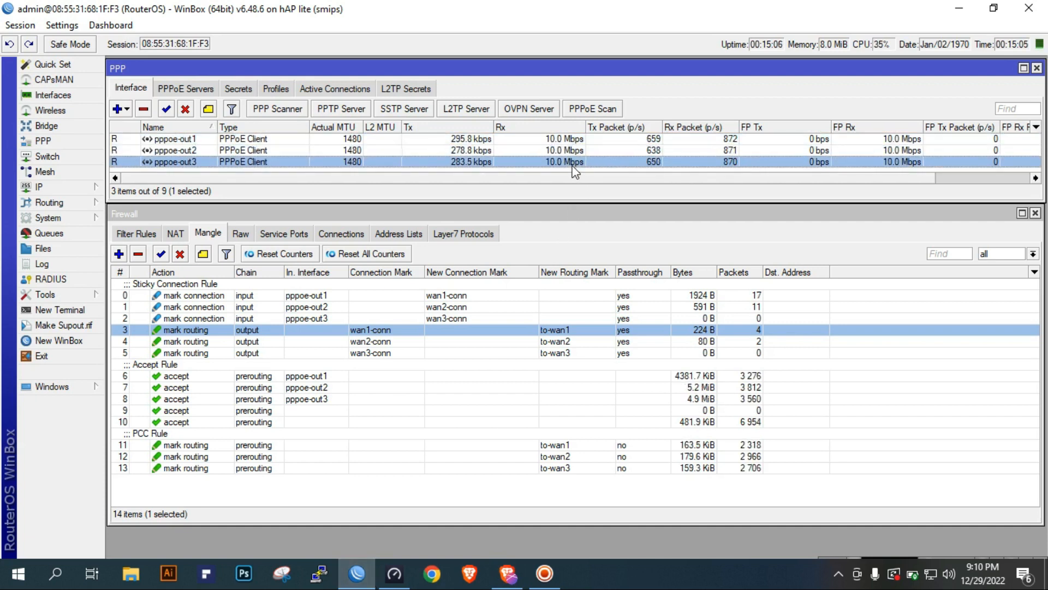
click(571, 162)
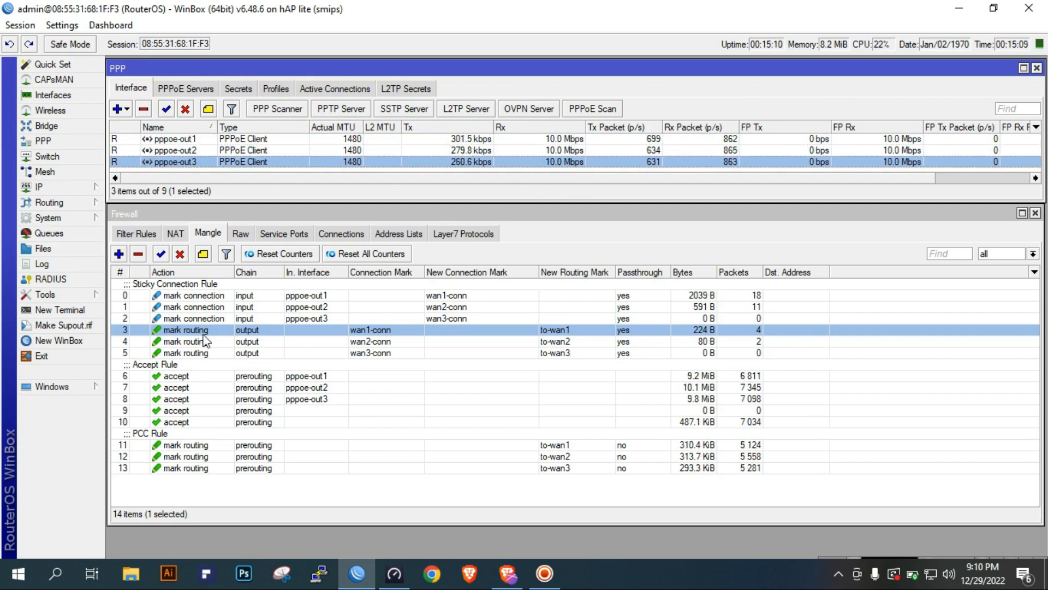
click(634, 247)
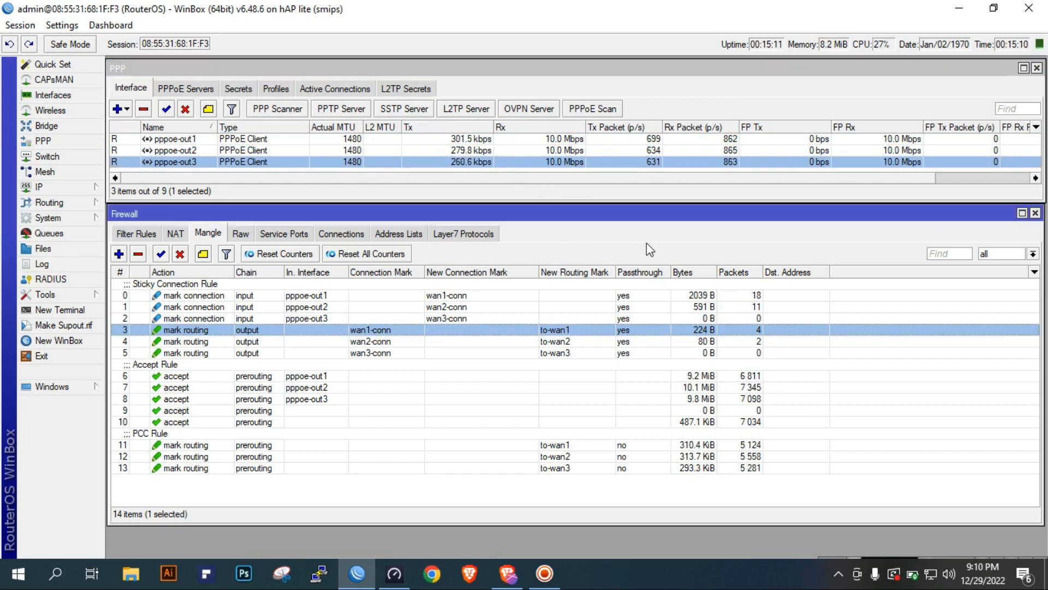
Reopen the IP route list and examine the unmarked default routes through pppoe-out1 and pppoe-out2
click(82, 191)
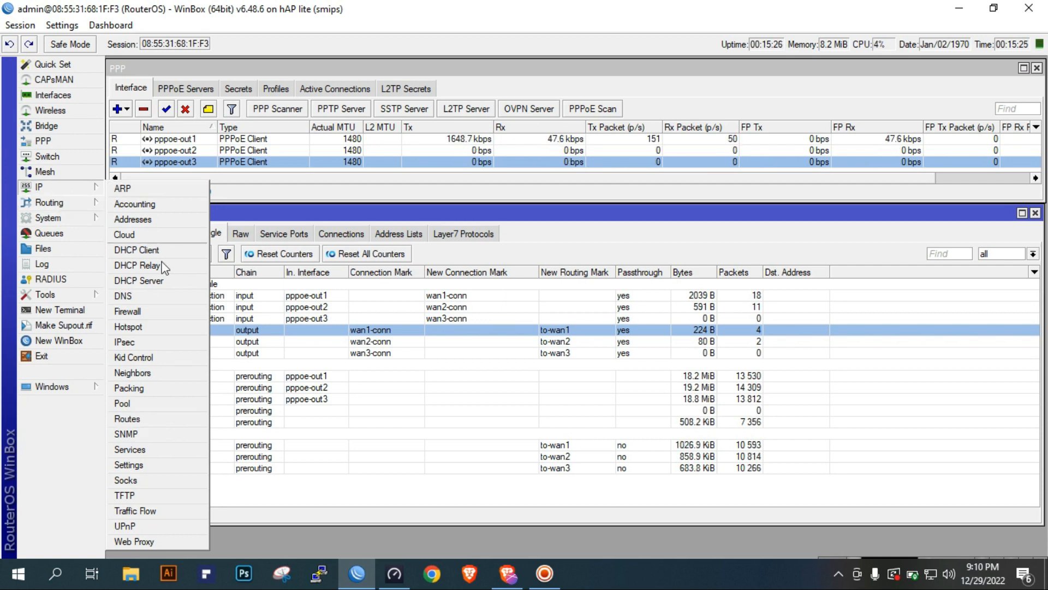
click(126, 419)
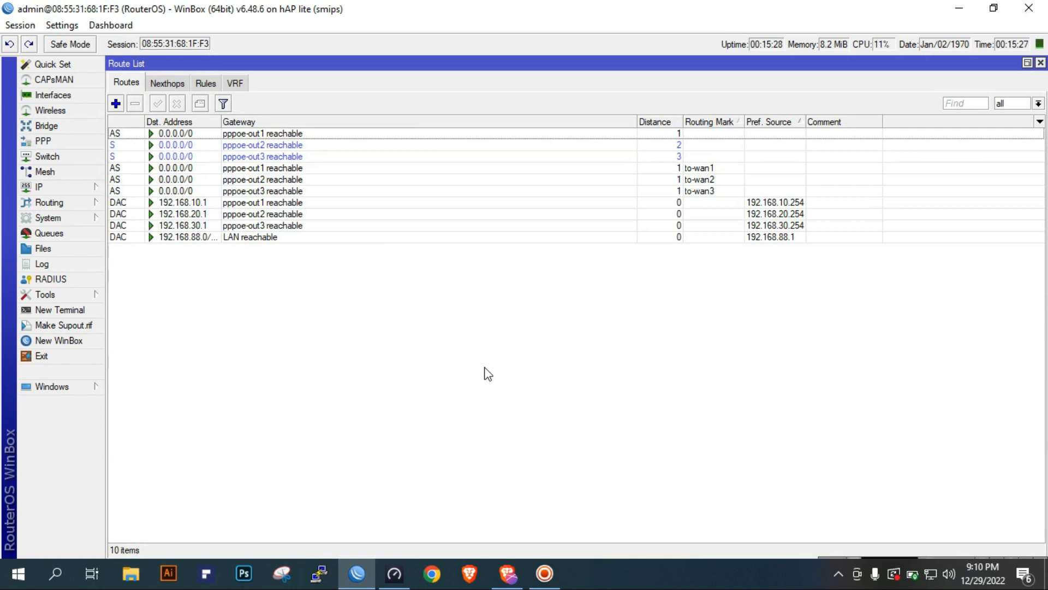
click(45, 142)
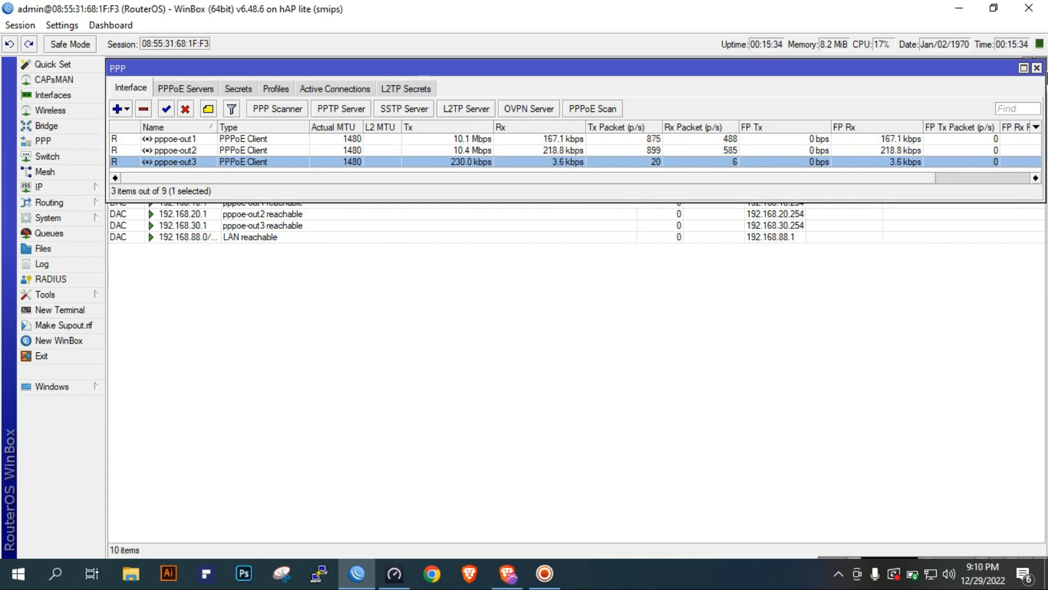
click(1037, 68)
click(338, 144)
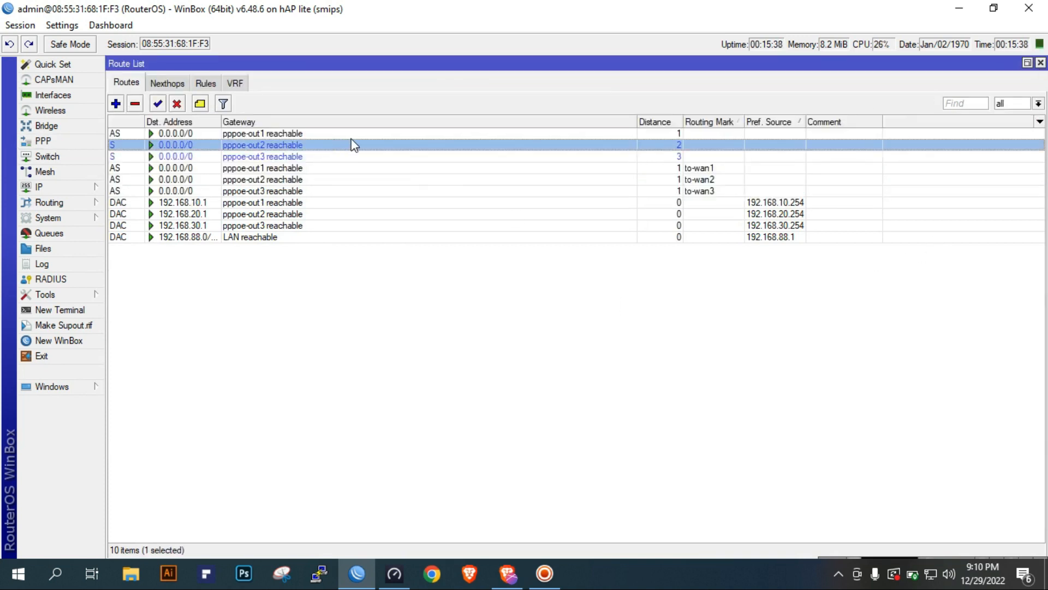
key(Up)
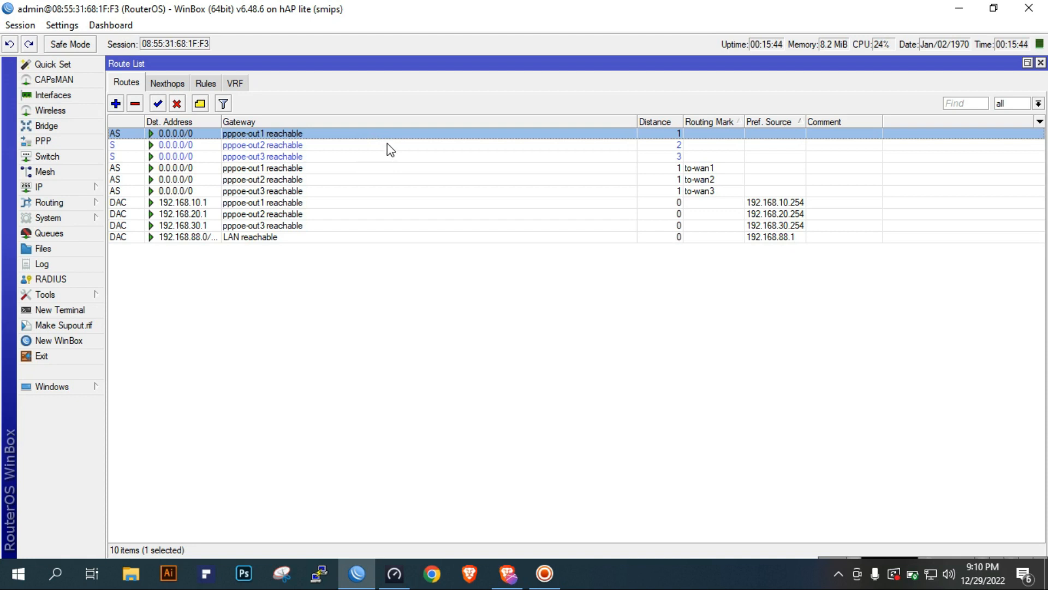
Examine the IP address list for the addresses and networks of the PPPoE and LAN interfaces, and close it
click(77, 188)
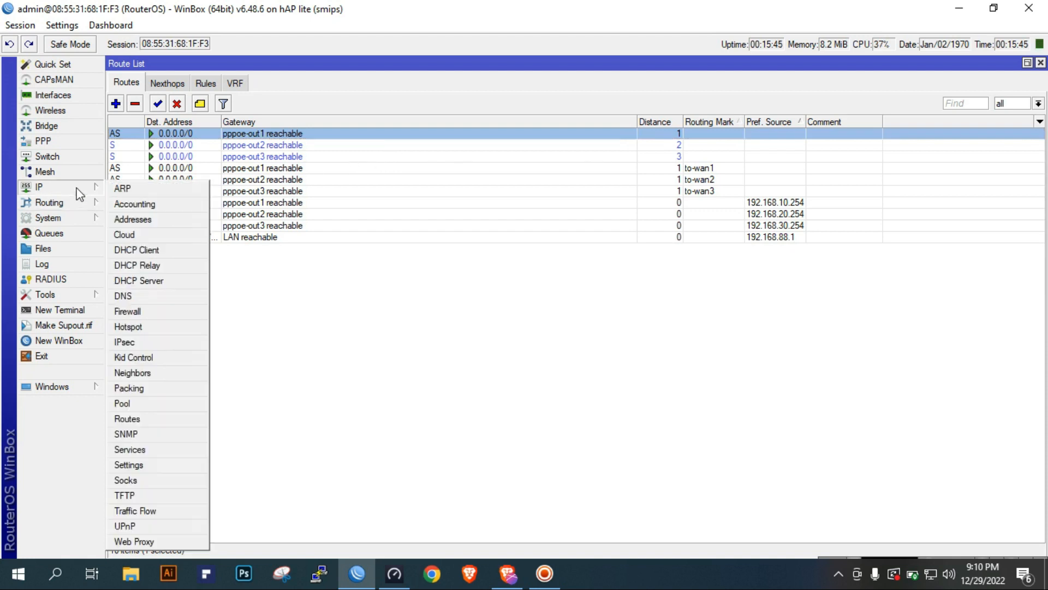
click(144, 220)
click(624, 235)
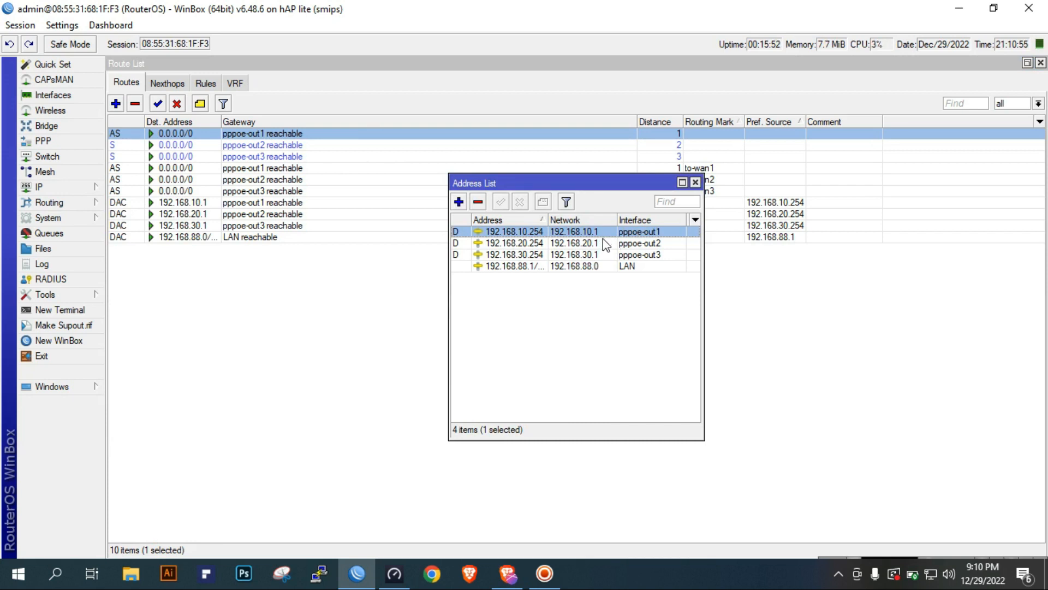
drag(636, 180, 627, 259)
click(617, 413)
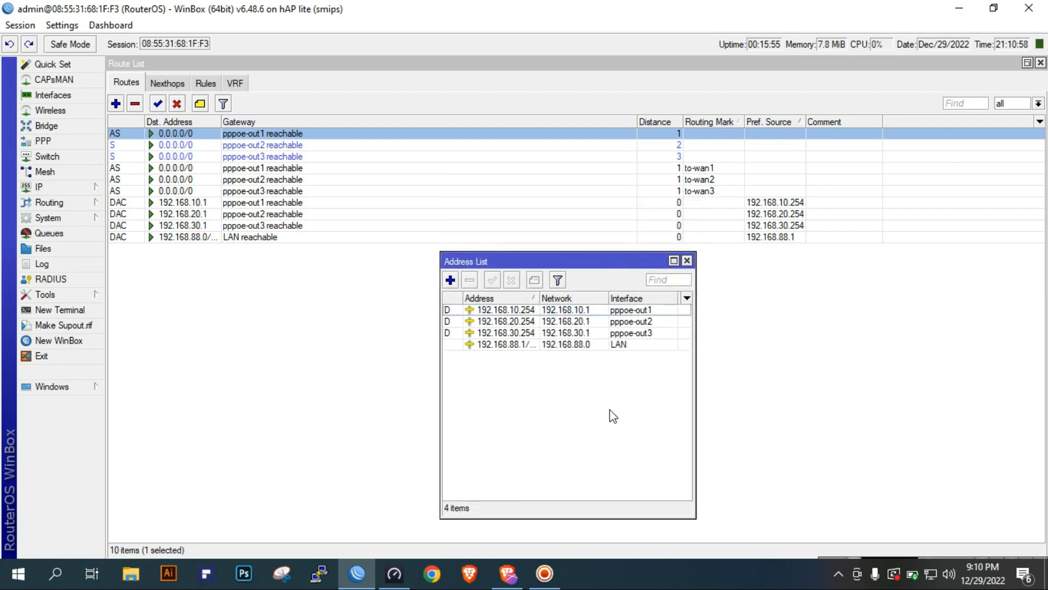
click(687, 261)
Compare the distance values of the three unmarked default routes in the route list with the to-wan1 route
click(610, 168)
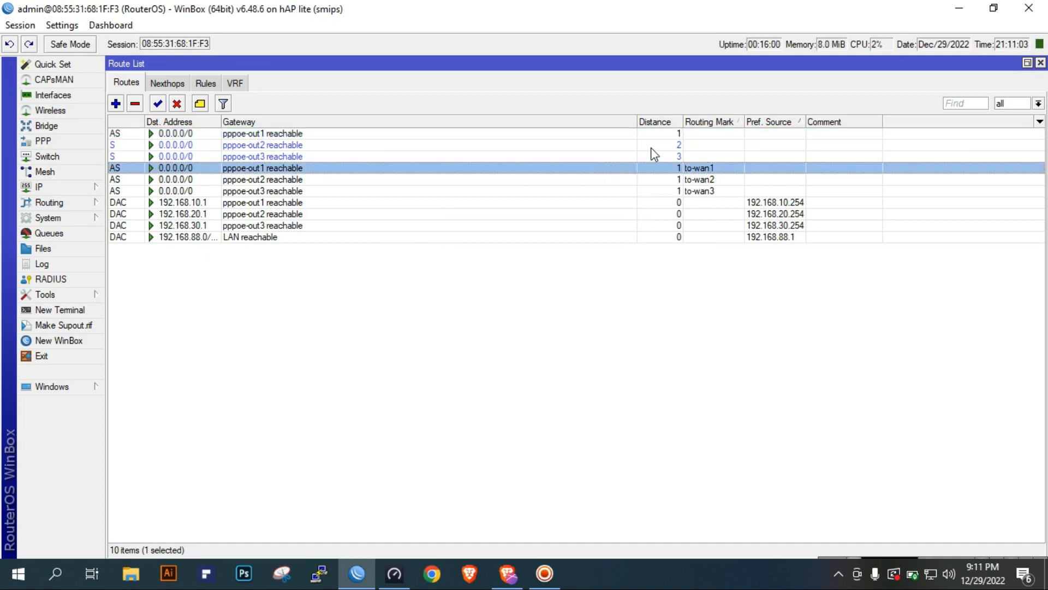
click(679, 145)
click(678, 157)
click(694, 144)
click(694, 133)
click(689, 145)
click(694, 156)
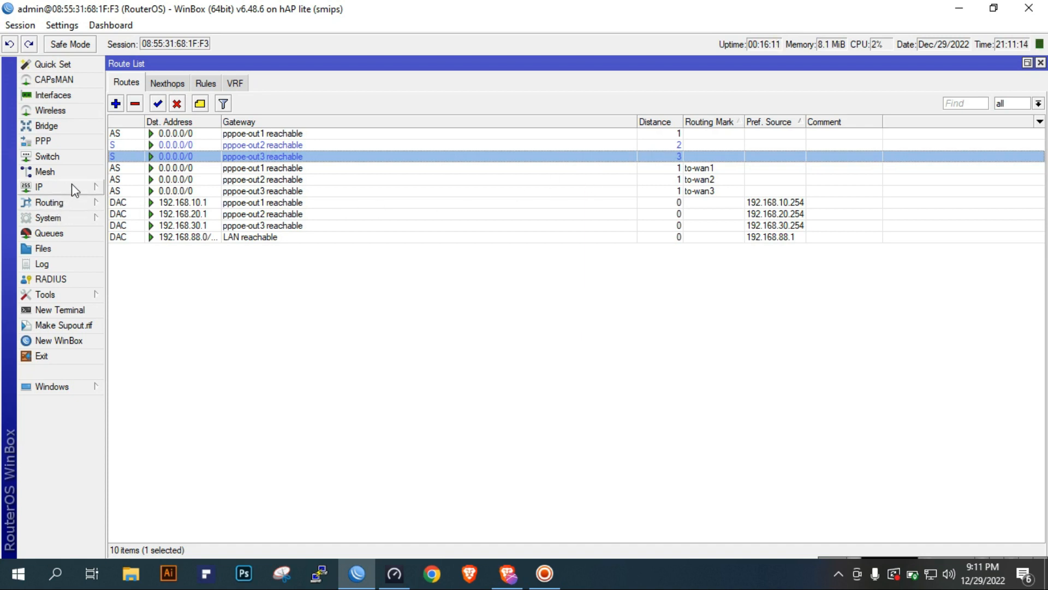
Add a static route to 1.0.0.1 through gateway pppoe-out1 with distance 1 and scope 10
click(115, 104)
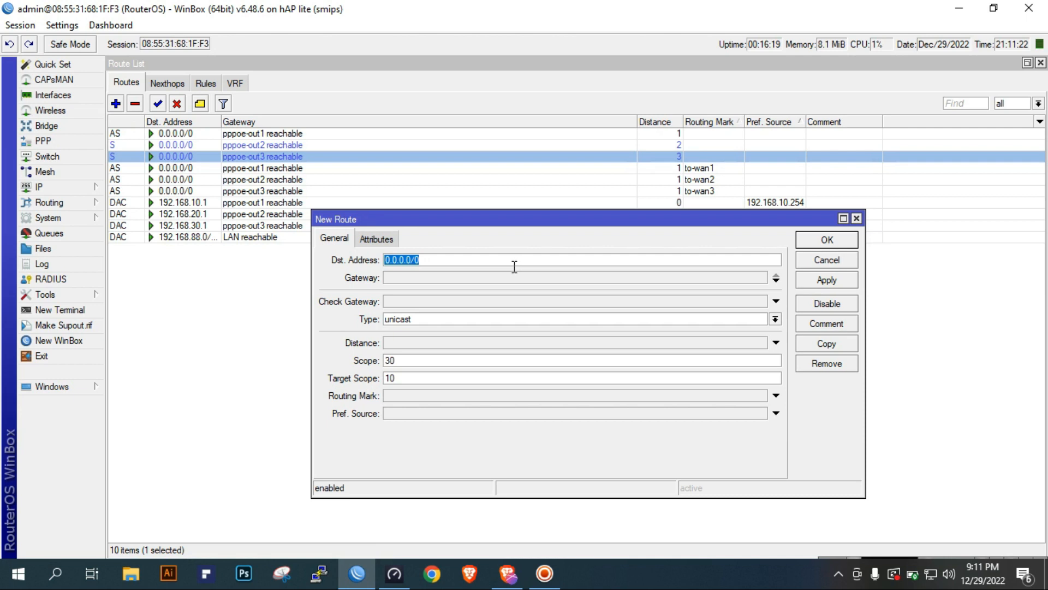
text(1.0.0.1)
key(Tab)
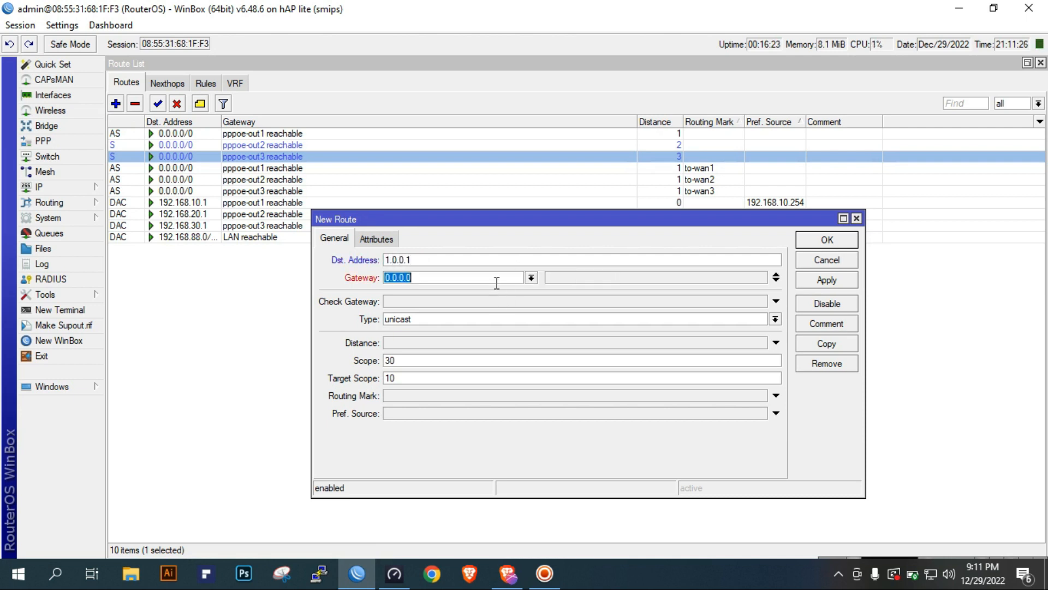
click(531, 277)
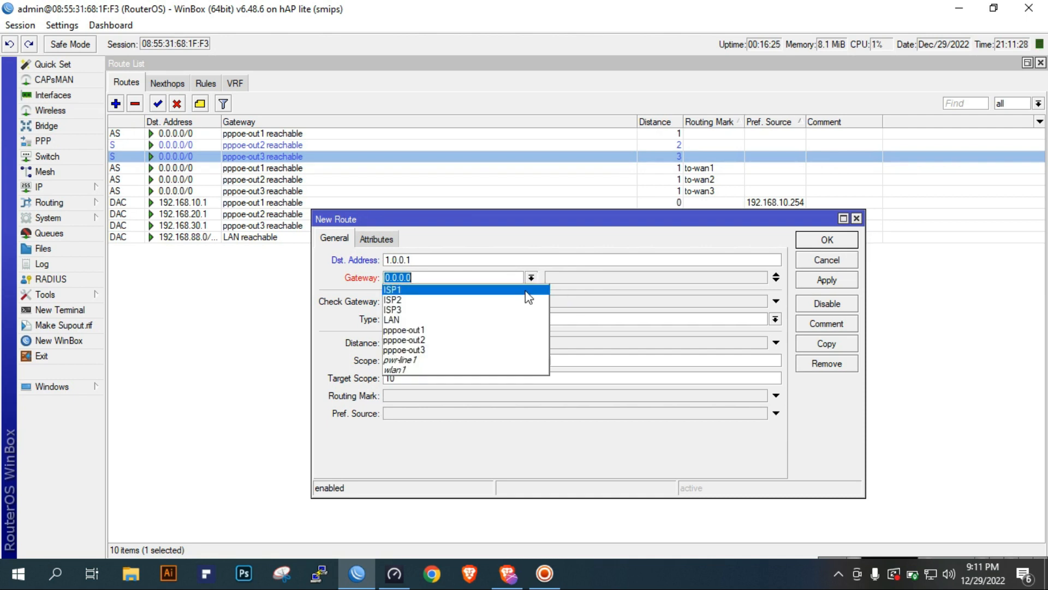
click(499, 330)
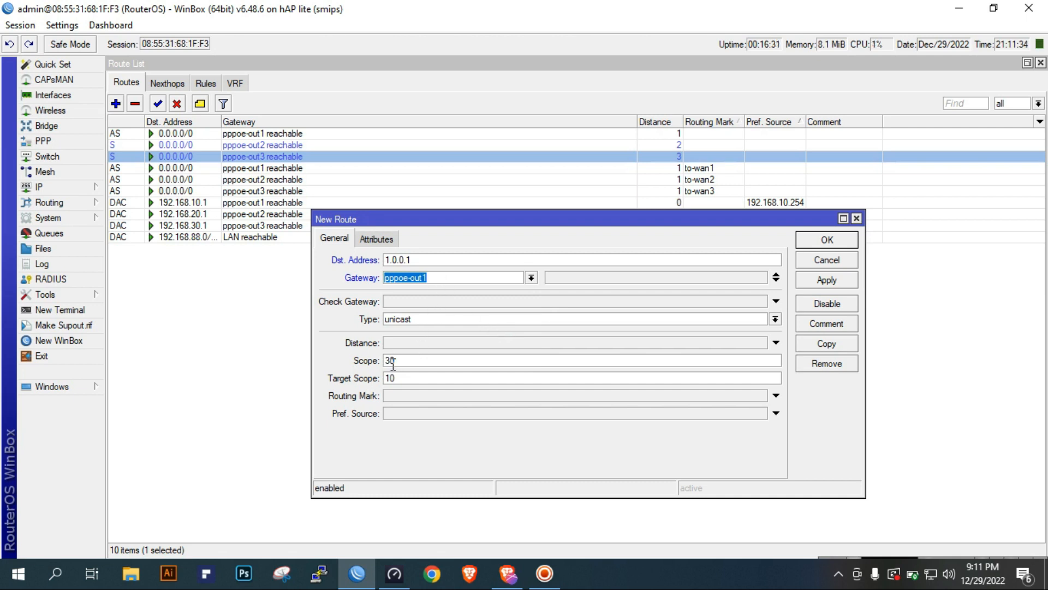
click(443, 348)
text(1)
key(Tab)
text(10)
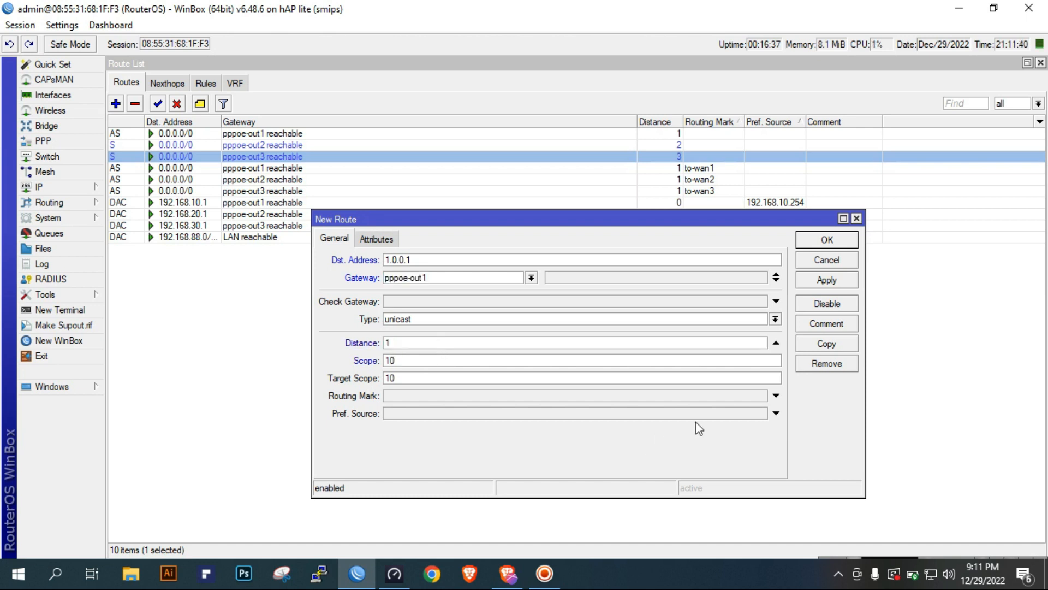
click(841, 279)
Comment the 1.0.0.1 route as "ISP1 Monitor" and save it
click(831, 327)
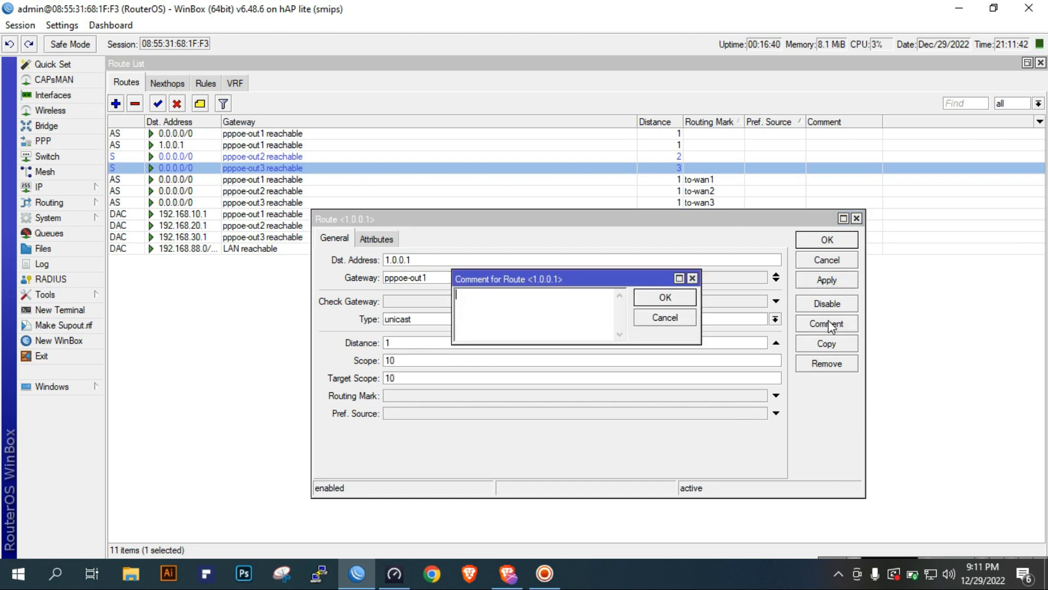
text(ISP1 Monitor)
click(648, 296)
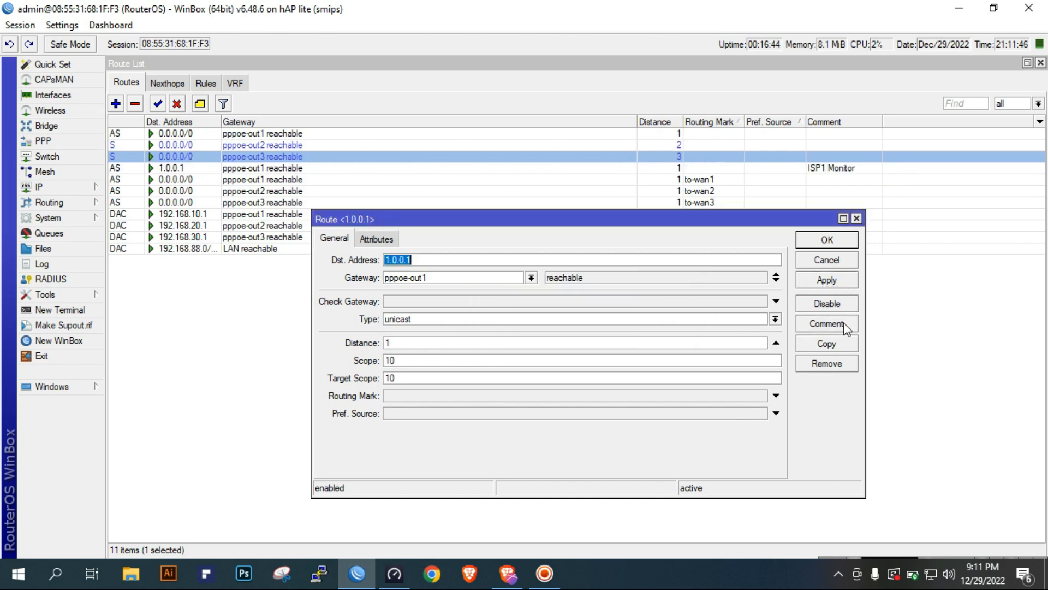
click(841, 242)
click(833, 170)
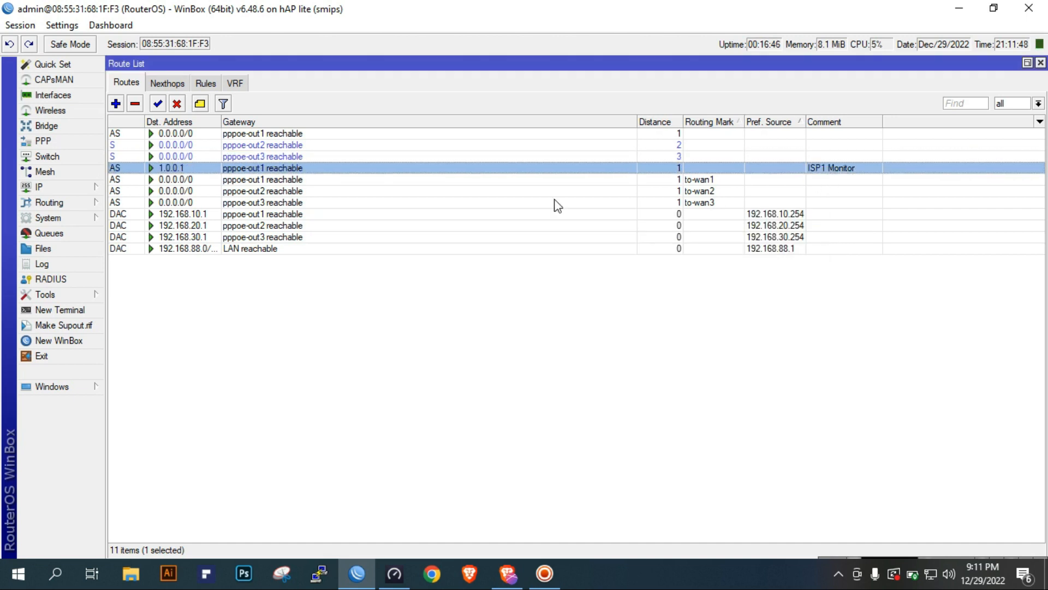
Add a static route to 208.67.222.222 through gateway pppoe-out2 with scope 10
click(117, 105)
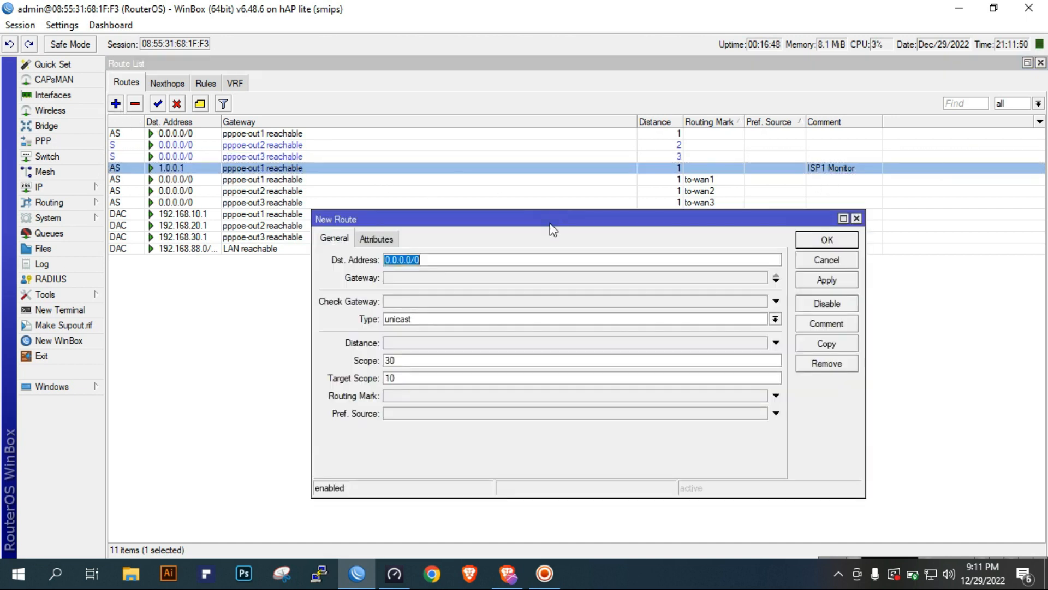
text(208.67.22.)
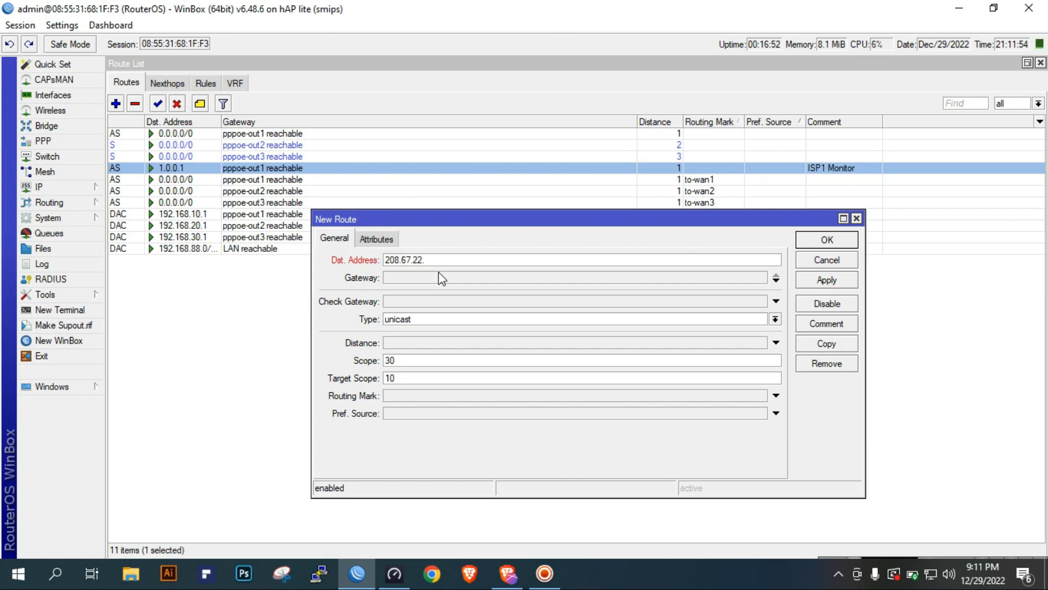
key(BackSpace)
text(2.222)
click(438, 273)
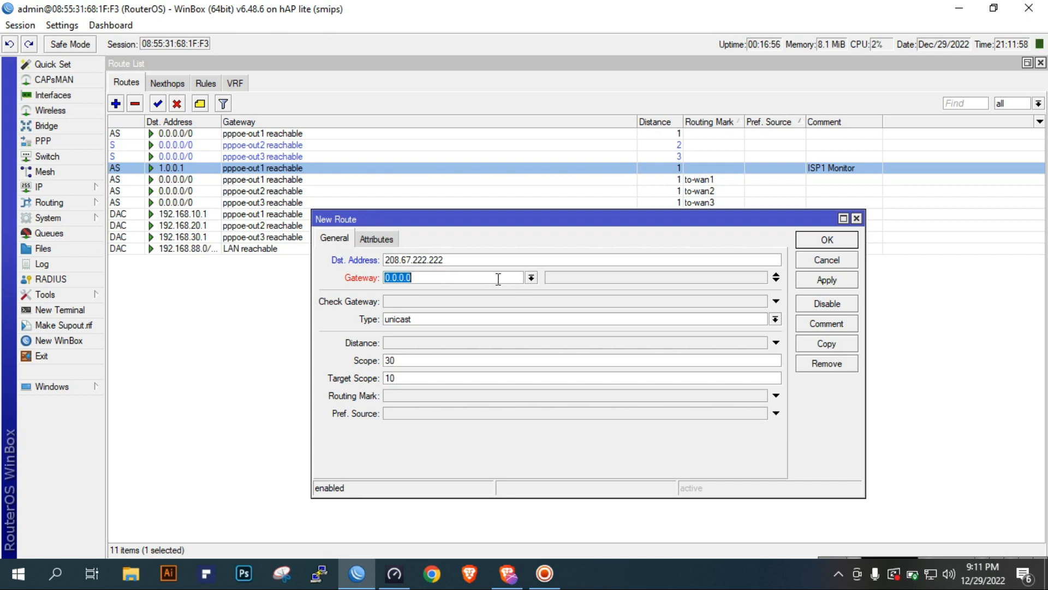
click(530, 278)
click(481, 338)
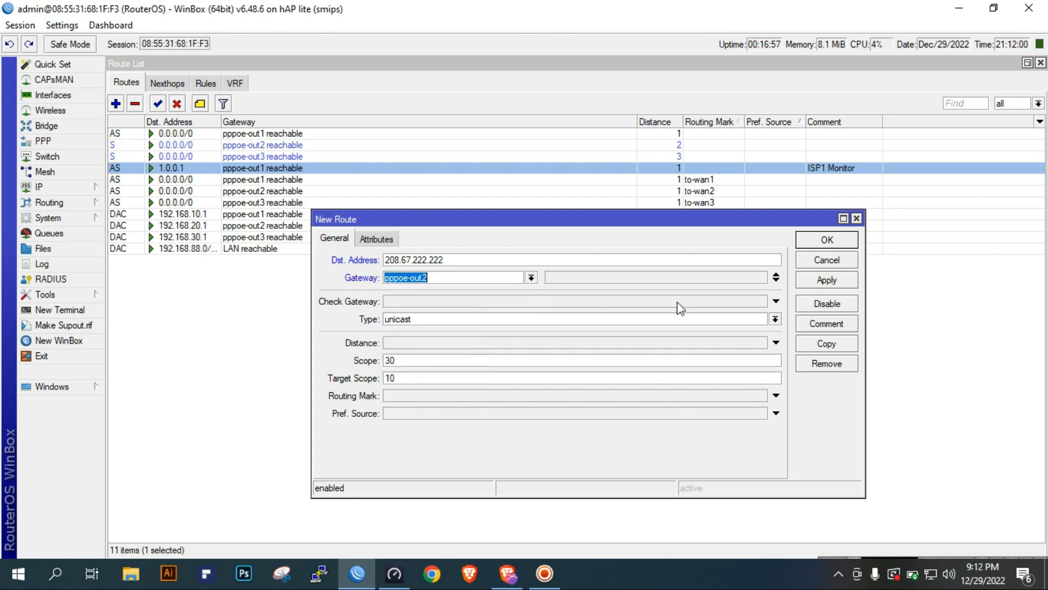
double_click(426, 360)
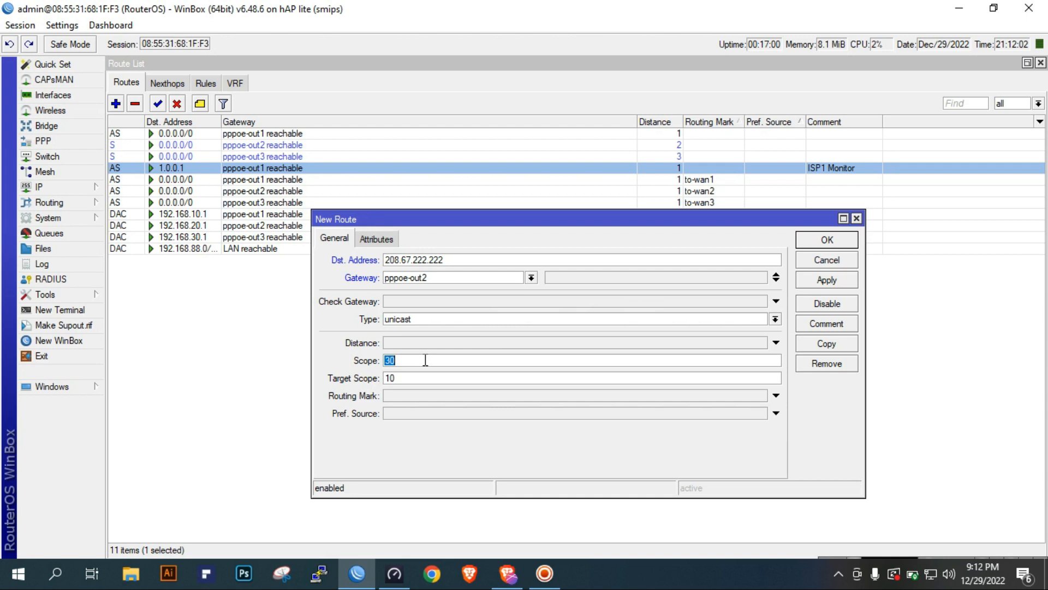
text(10)
click(826, 280)
Comment the 208.67.222.222 route as "ISP2 Monitor" and save it
click(841, 326)
text(ISP2 Monitor)
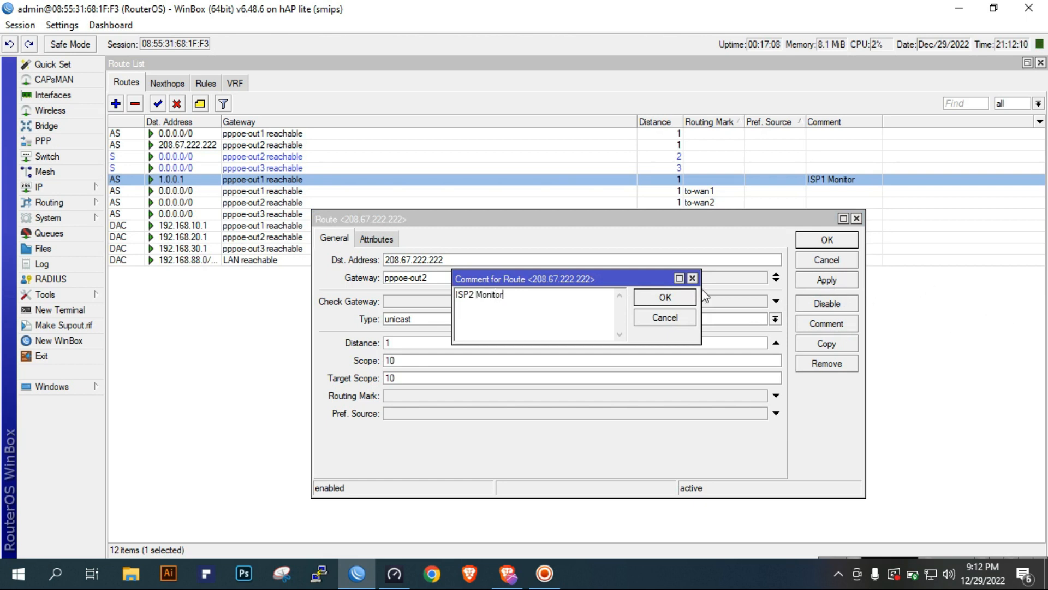
click(682, 298)
click(836, 245)
click(678, 180)
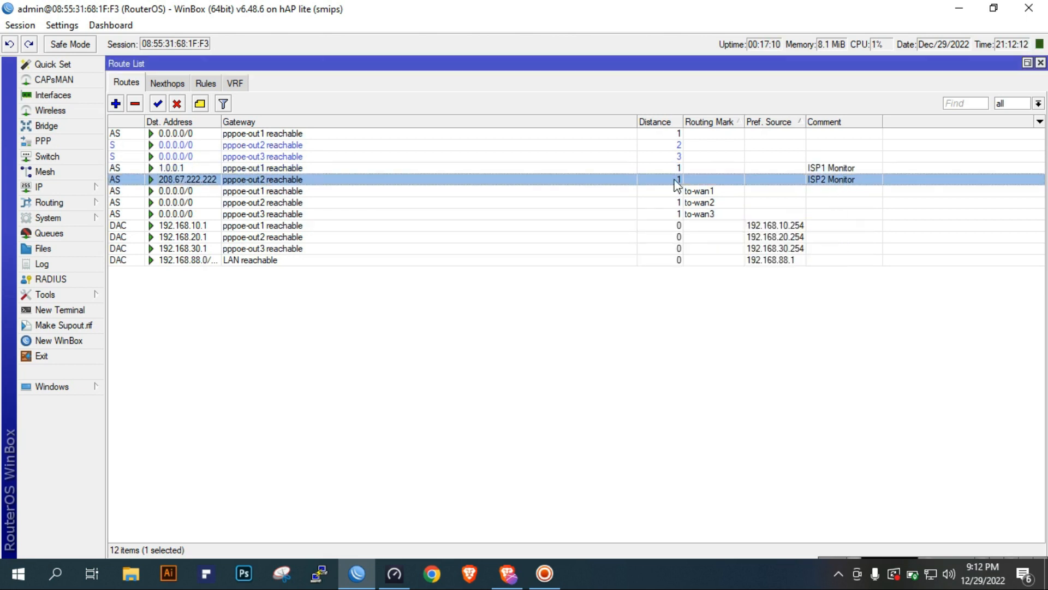
Add a static route to 9.9.9.9 through gateway pppoe-out3 with distance 1 and scope 10
click(119, 105)
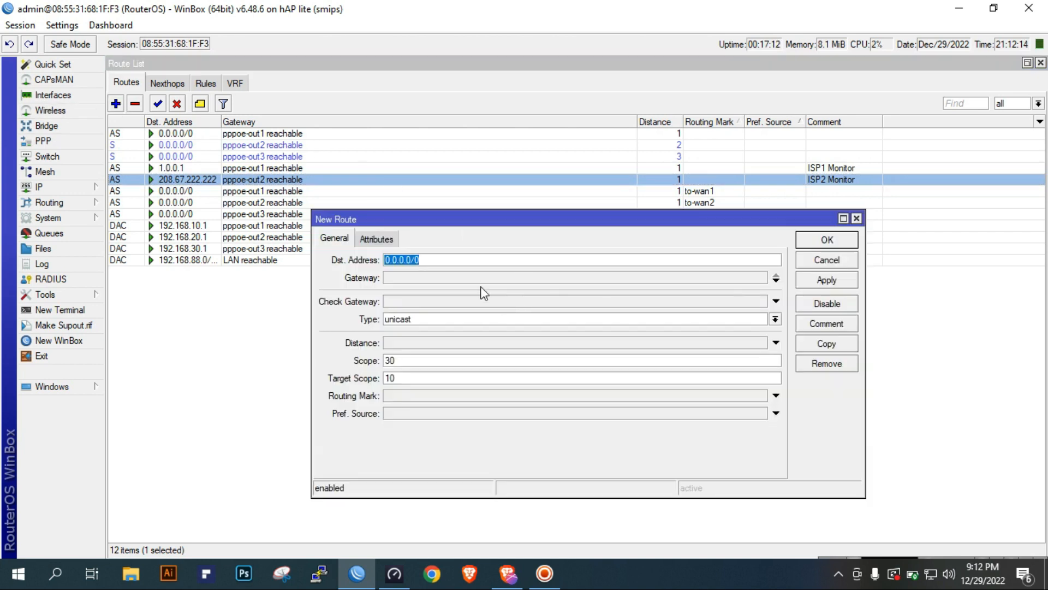
text(9.9.9.9)
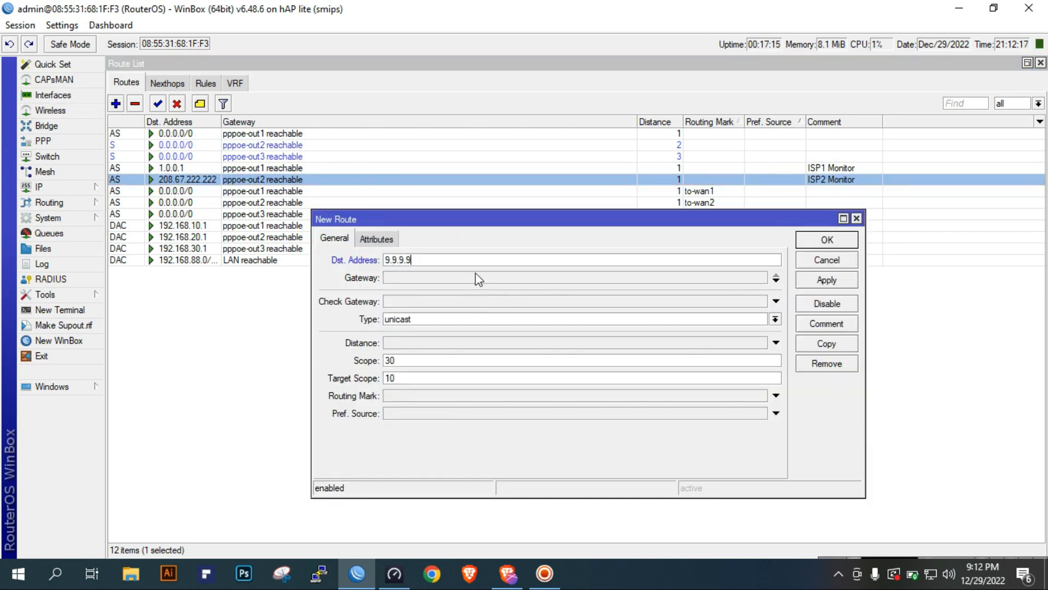
key(Tab)
click(531, 277)
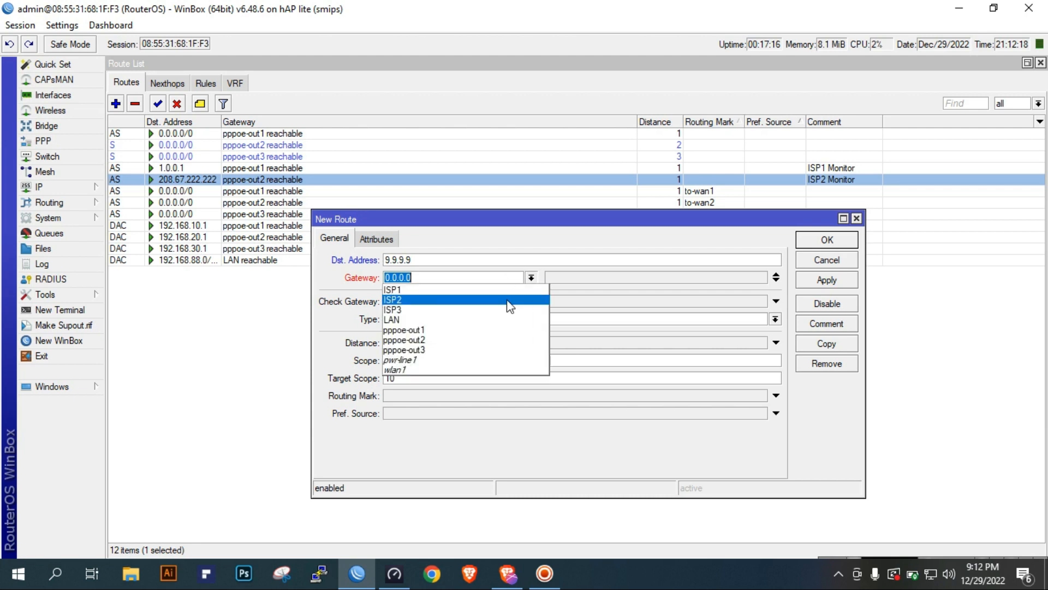
click(469, 354)
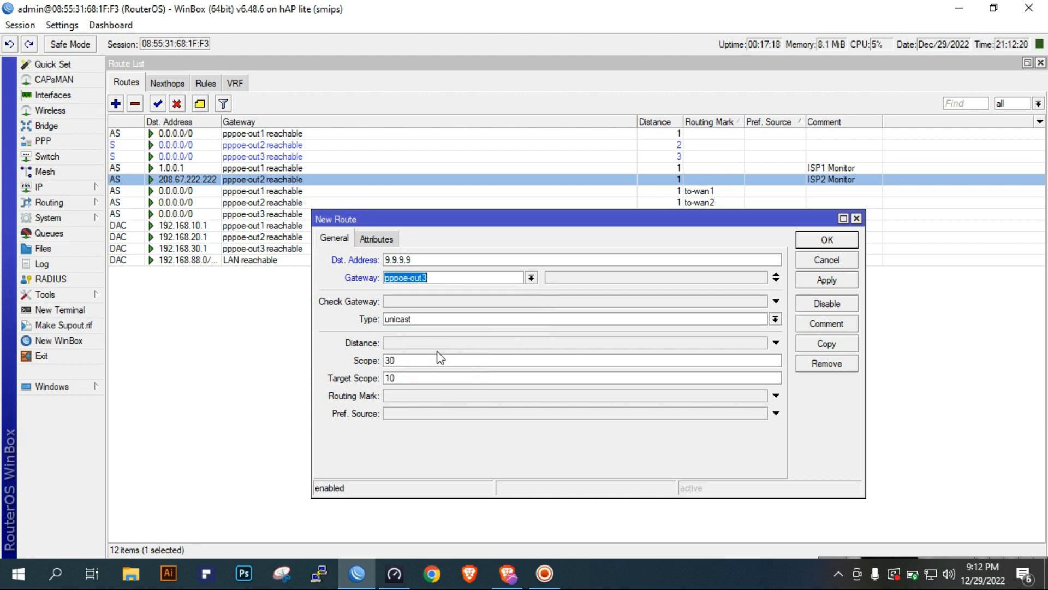
click(446, 345)
key(Tab)
text(1)
click(827, 279)
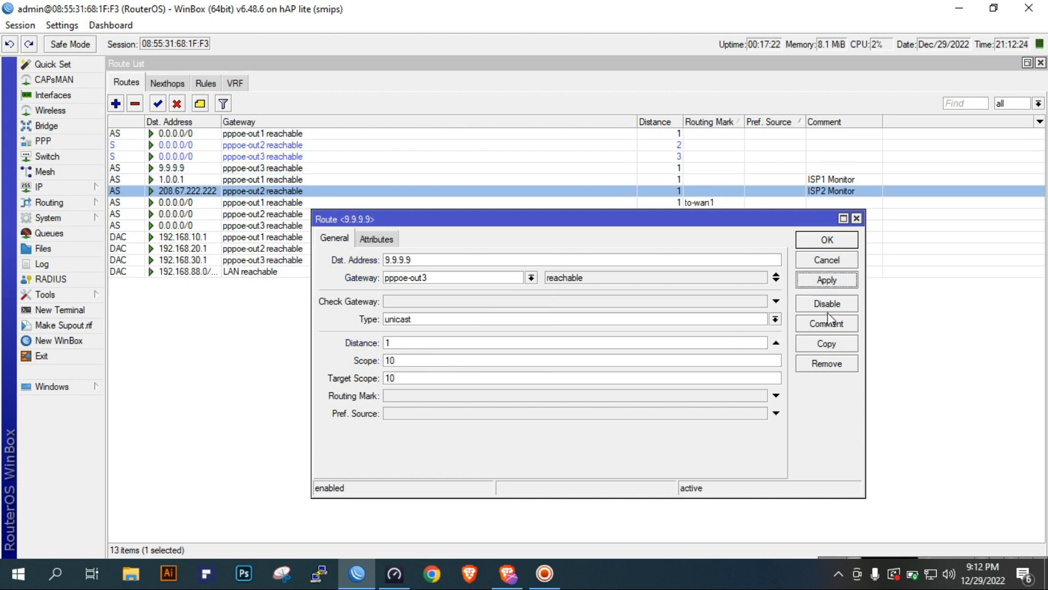
Comment the 9.9.9.9 route as "ISP3 Monitor" and save it
click(826, 324)
text(ISP3 Monitor)
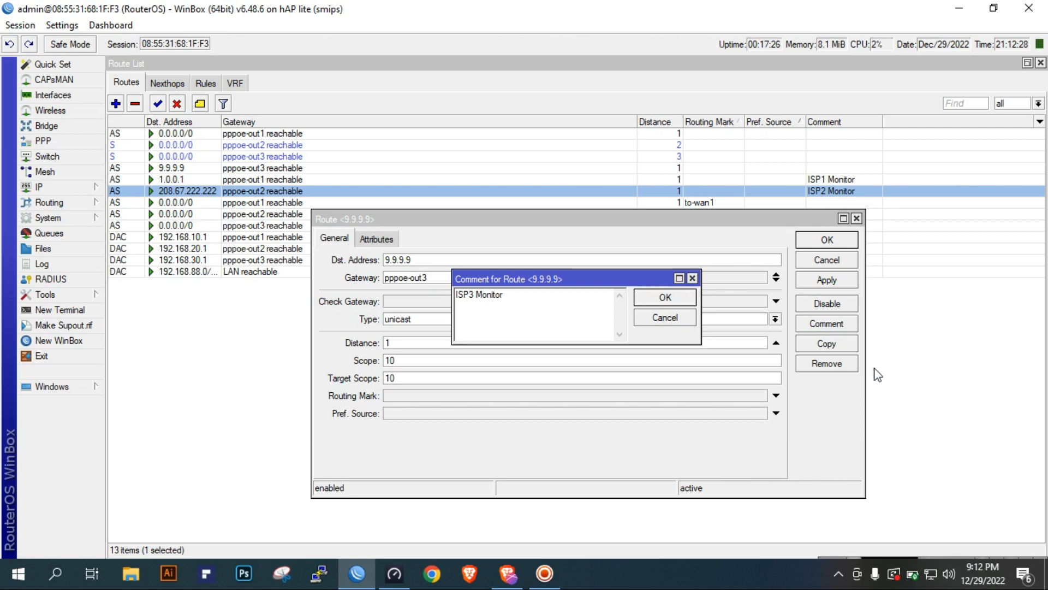
click(672, 299)
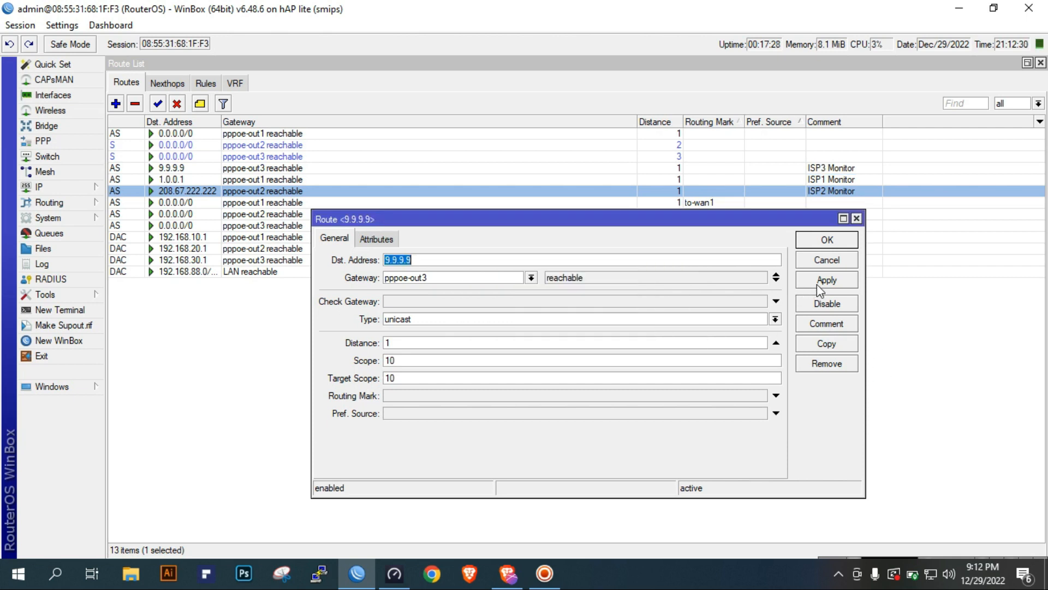
click(837, 239)
Sort the route list by comment and by preferred source to review the three monitor routes together
click(841, 123)
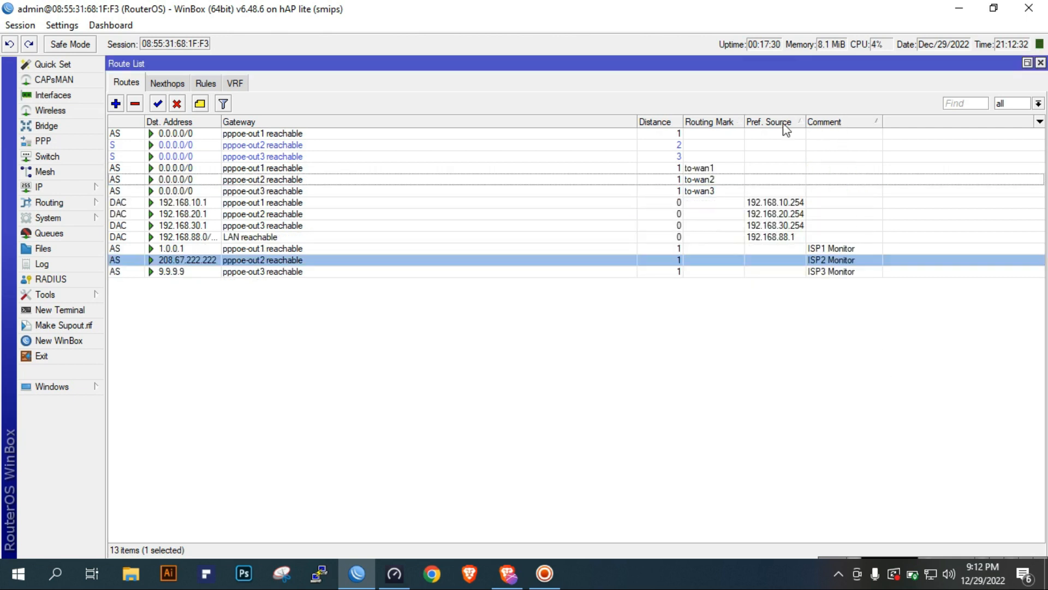
click(749, 123)
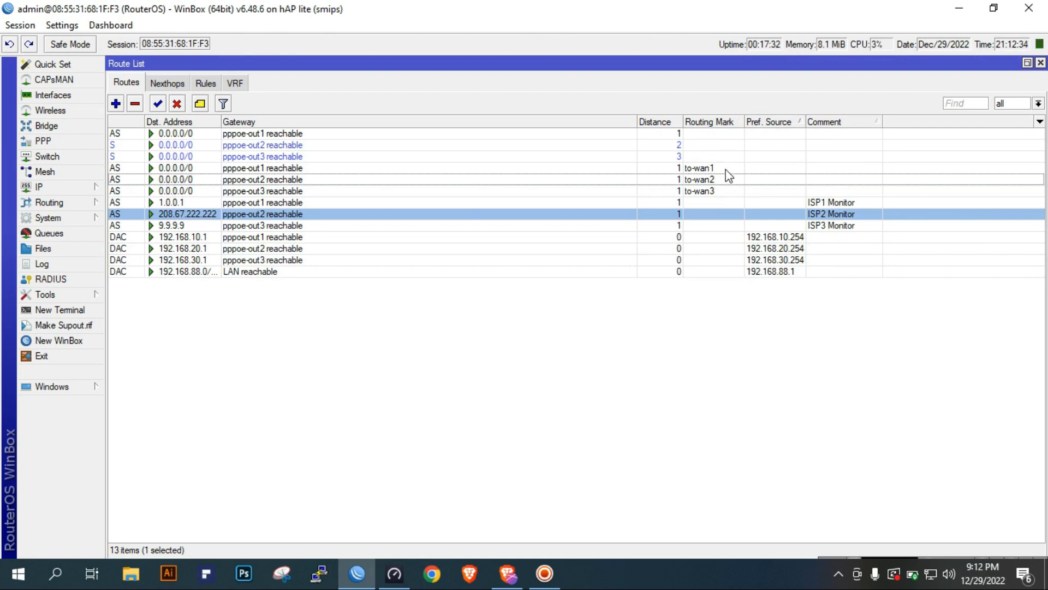
click(765, 205)
click(767, 224)
Open the ISP1 Monitor route, examine its gateway setting and the available gateway interfaces, and close it without changes
double_click(768, 201)
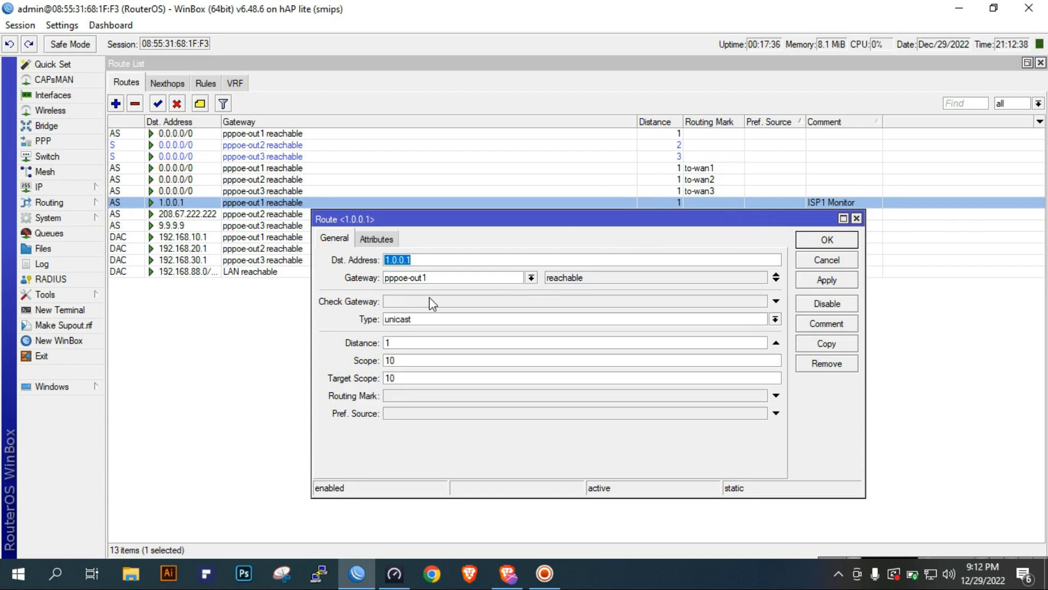
double_click(455, 278)
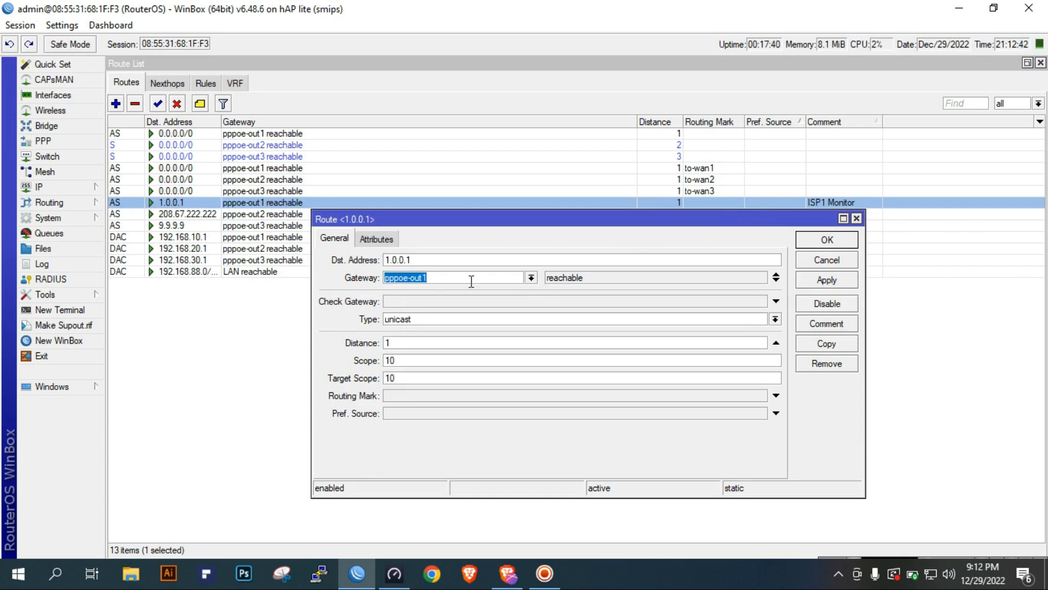
click(532, 278)
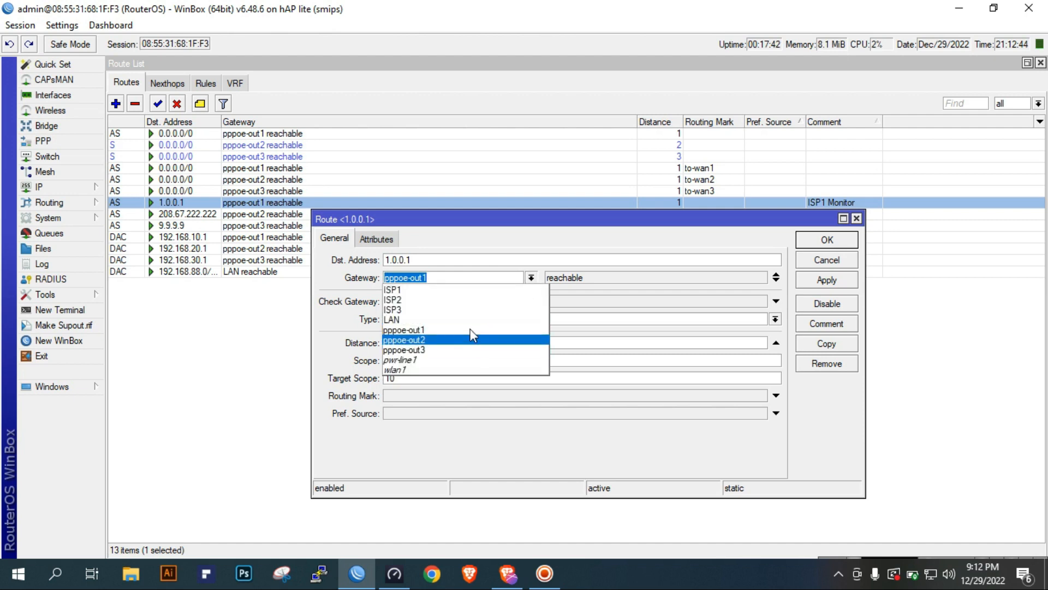
click(816, 417)
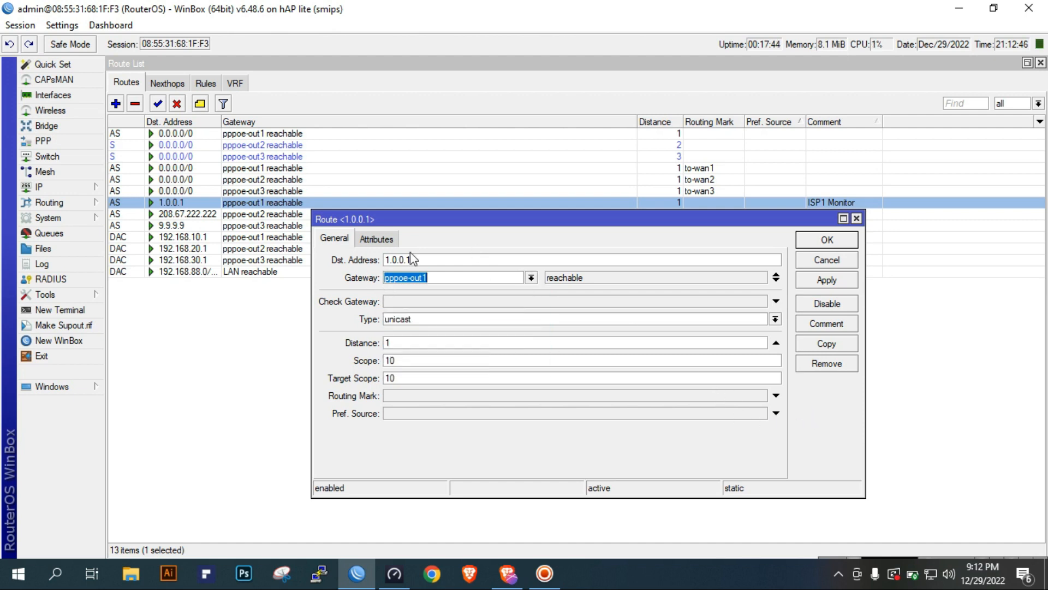
click(459, 282)
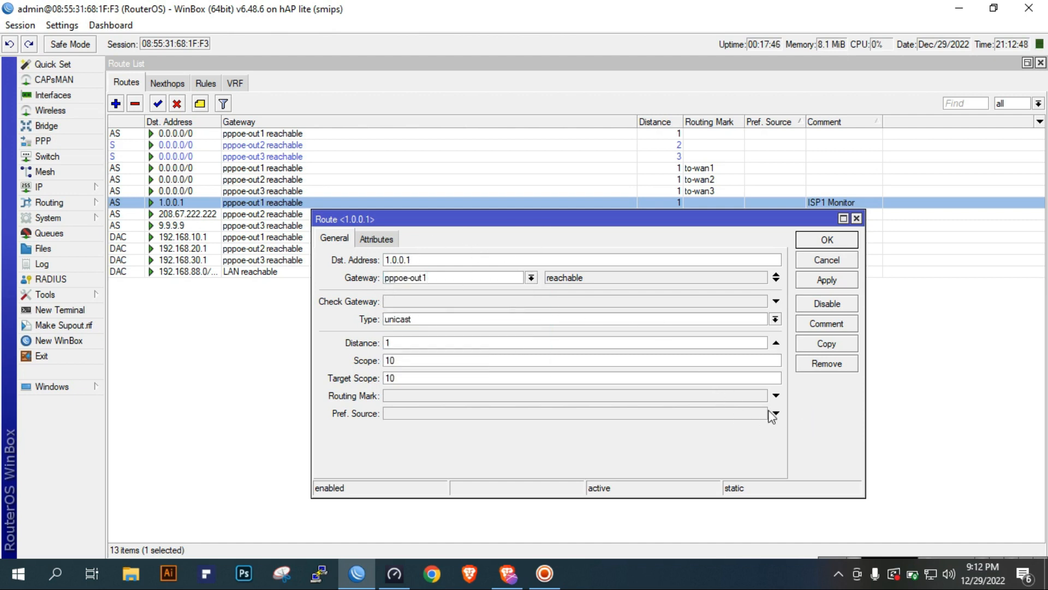
click(825, 258)
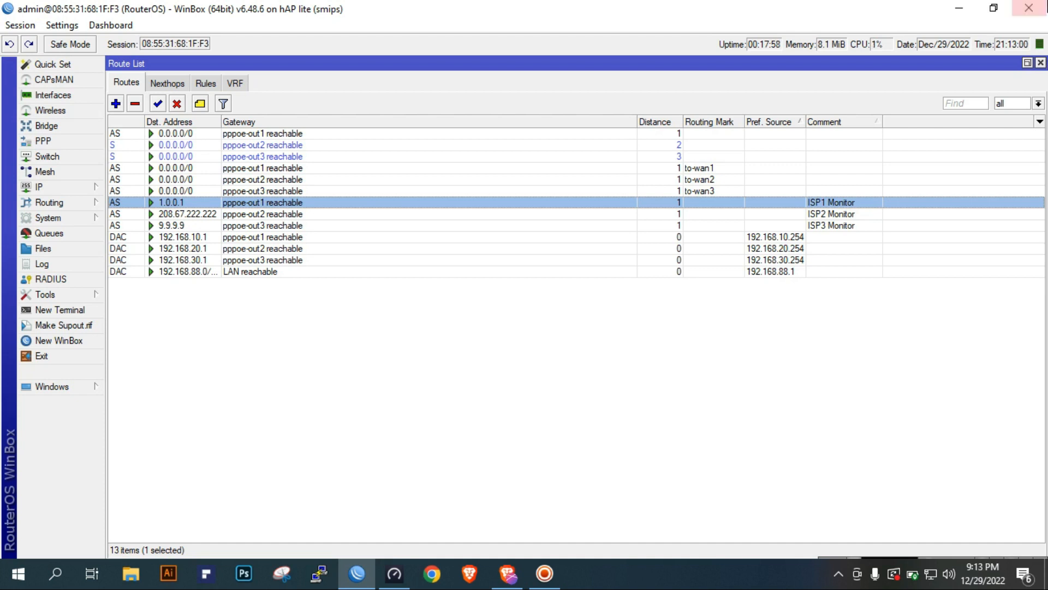
Close the route list and firewall windows, and reopen the firewall's filter rules
click(1040, 63)
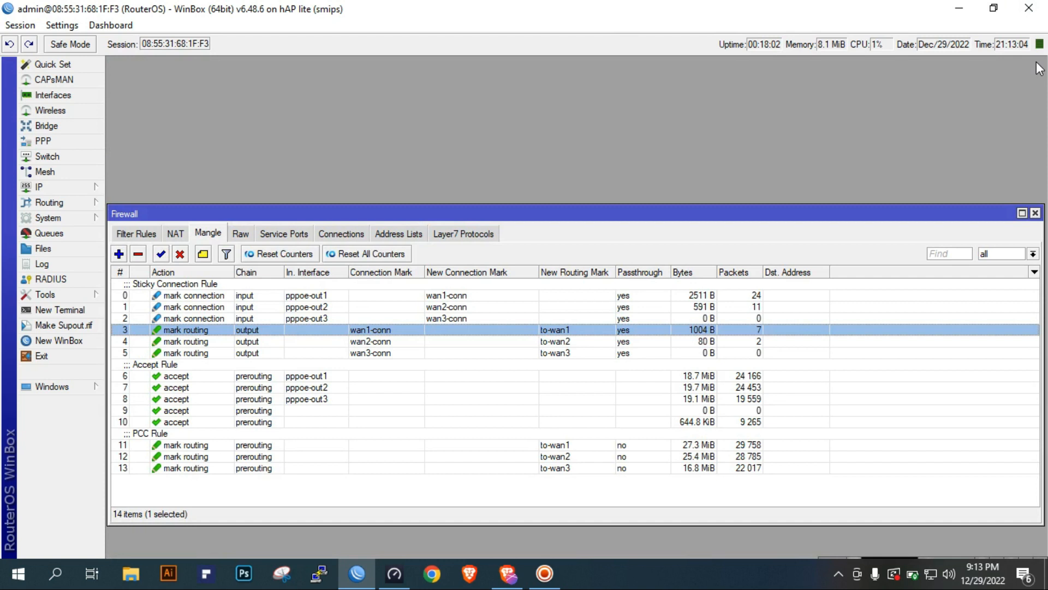
click(1035, 213)
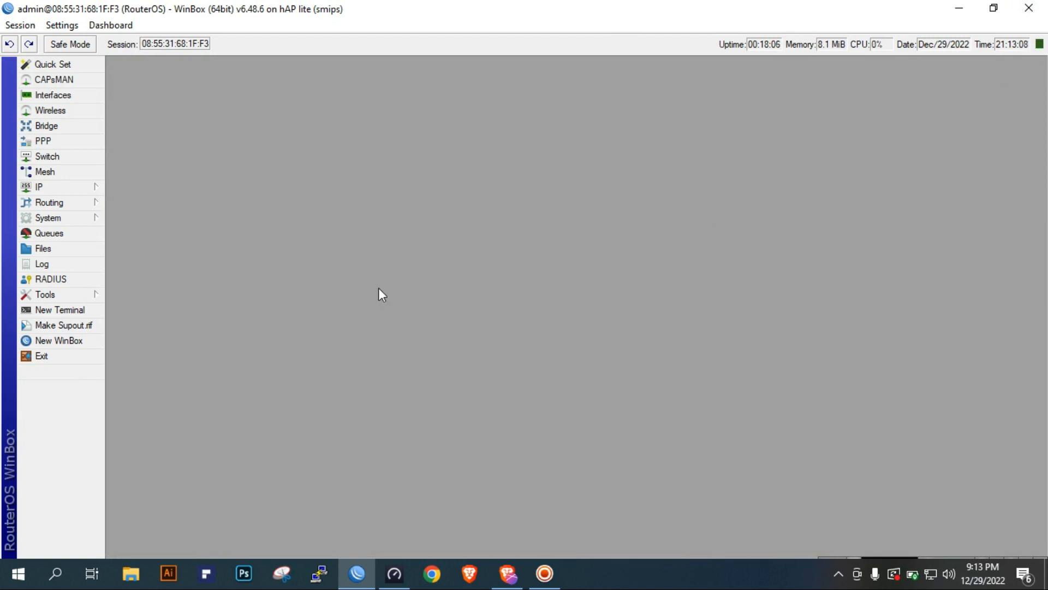
click(78, 191)
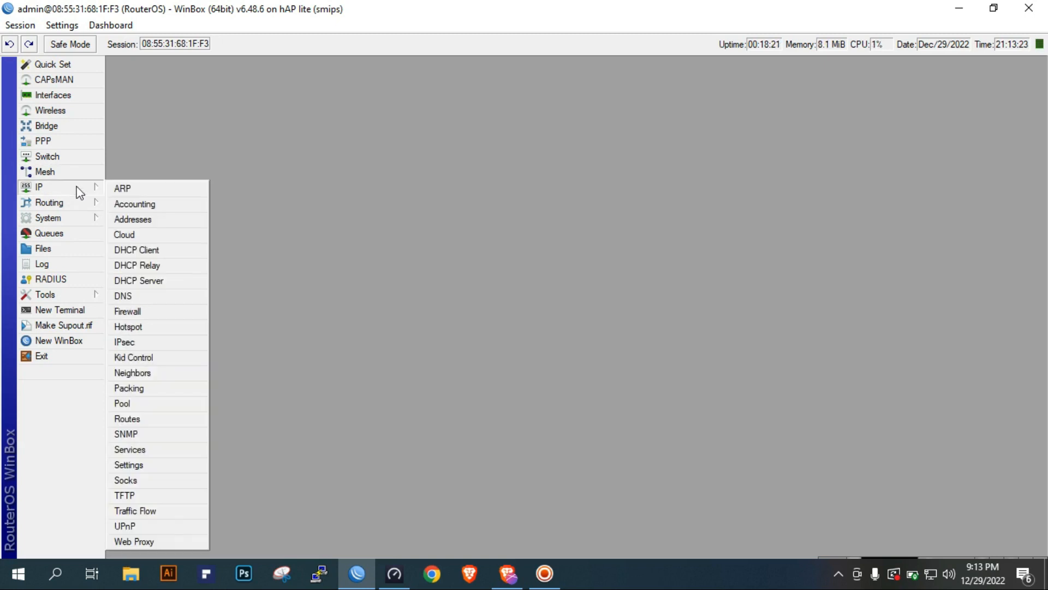
click(141, 312)
click(139, 233)
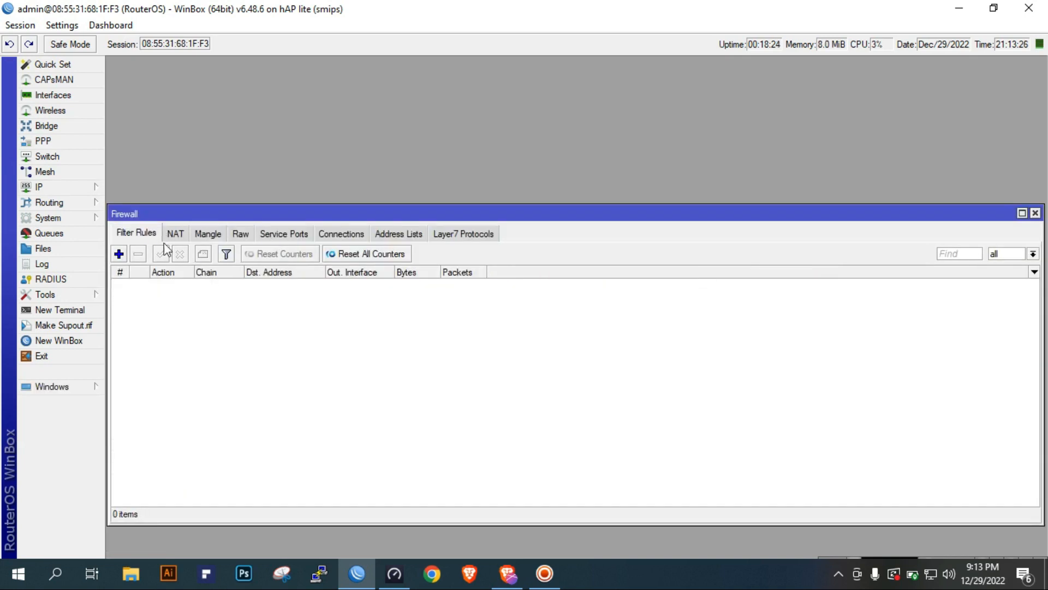
Start a new filter rule with chain output and destination address 1.0.0.1
click(119, 253)
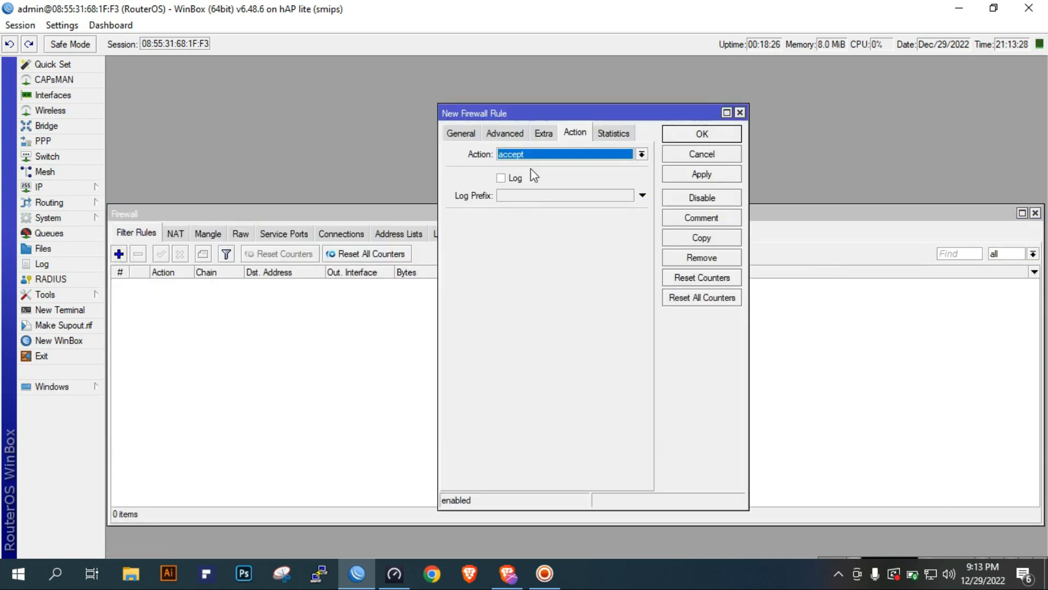
click(460, 133)
click(641, 154)
click(592, 186)
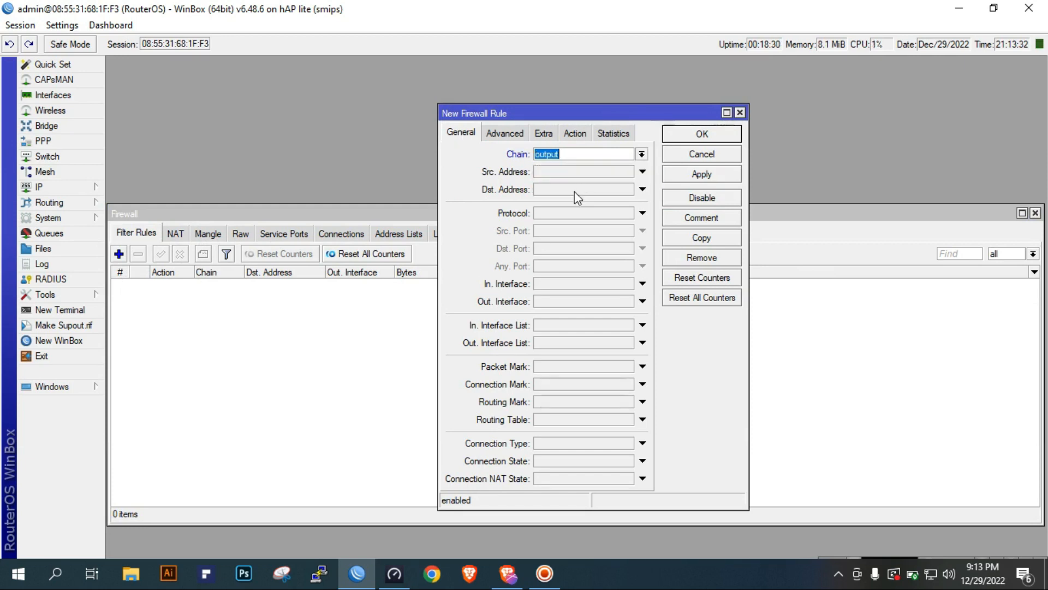
click(575, 191)
text(1.0.0.1)
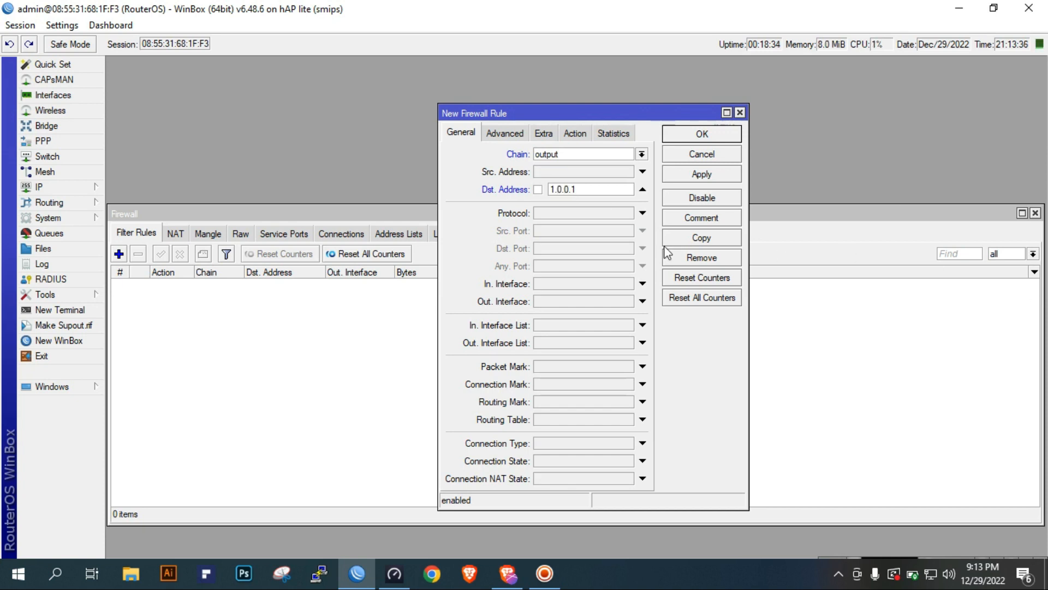
drag(592, 189, 515, 194)
Examine the gateway of the first default route and compare the default and marked routes in the route list, leaving them unmodified
click(55, 191)
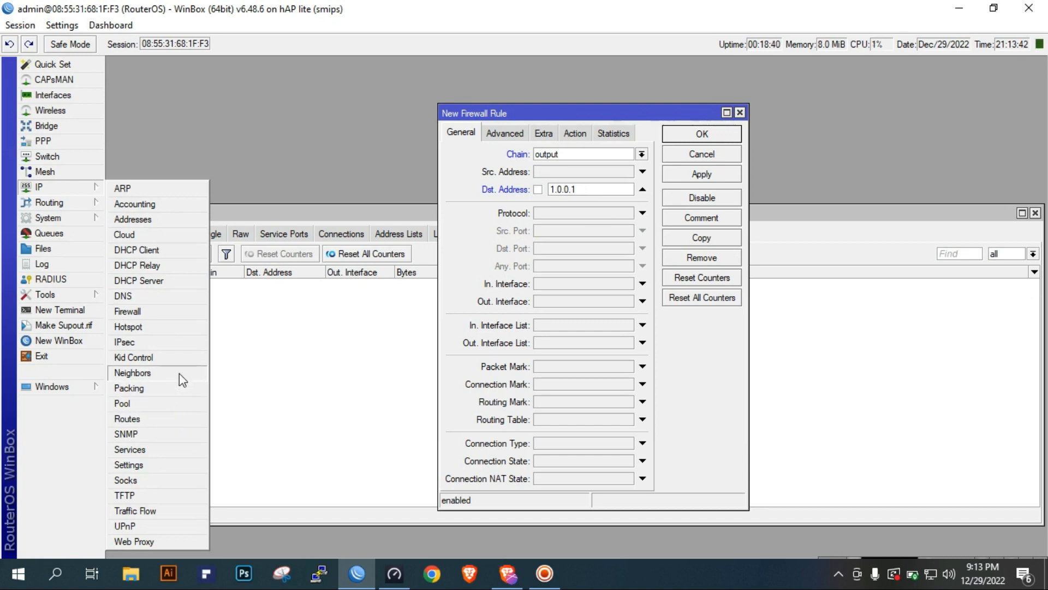
click(171, 419)
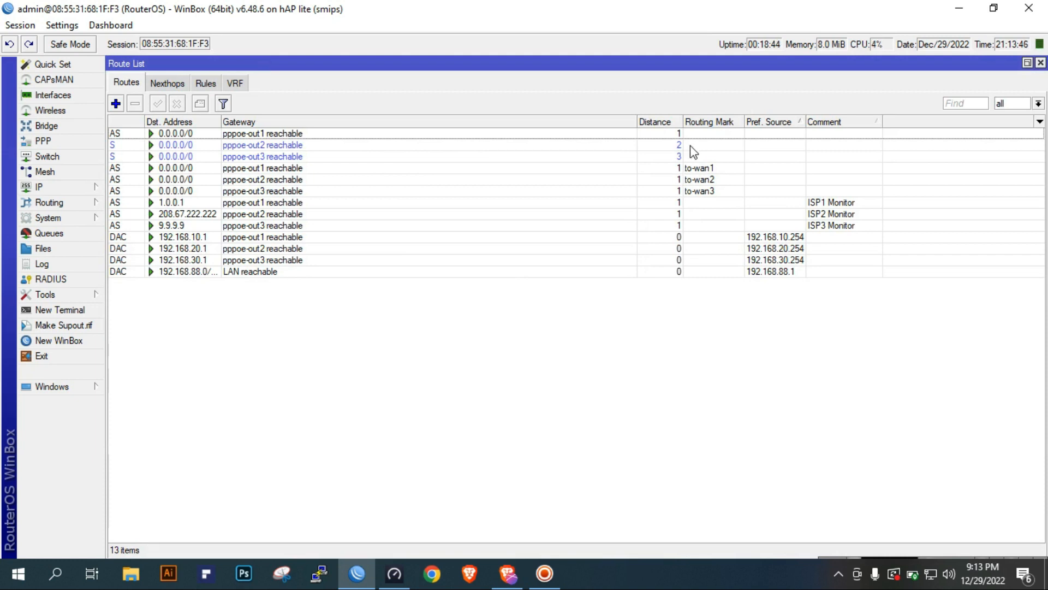
click(701, 135)
double_click(704, 141)
double_click(435, 277)
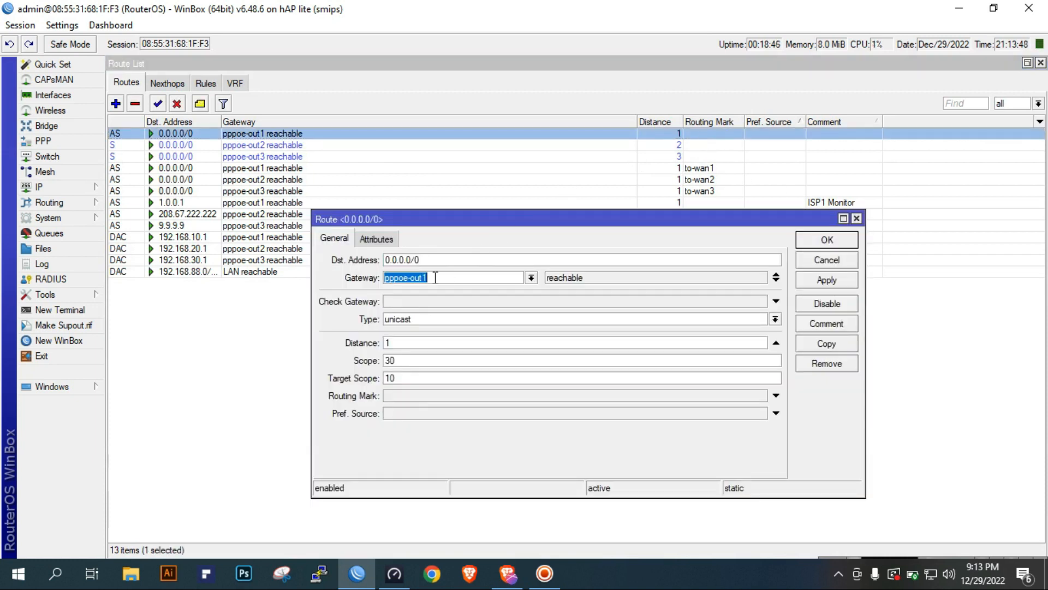
click(844, 257)
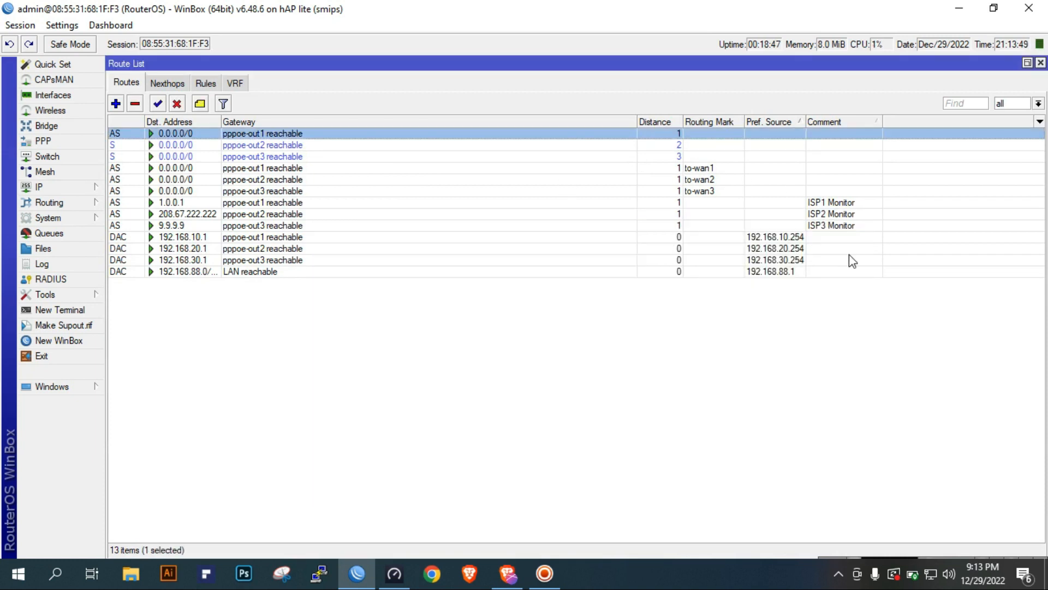
click(751, 180)
click(753, 192)
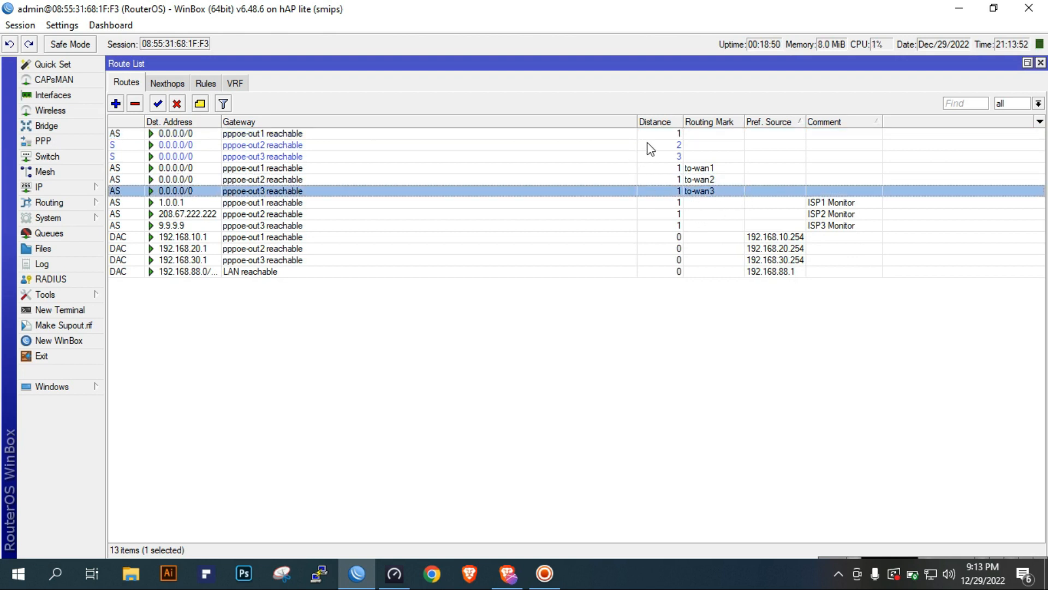
click(661, 135)
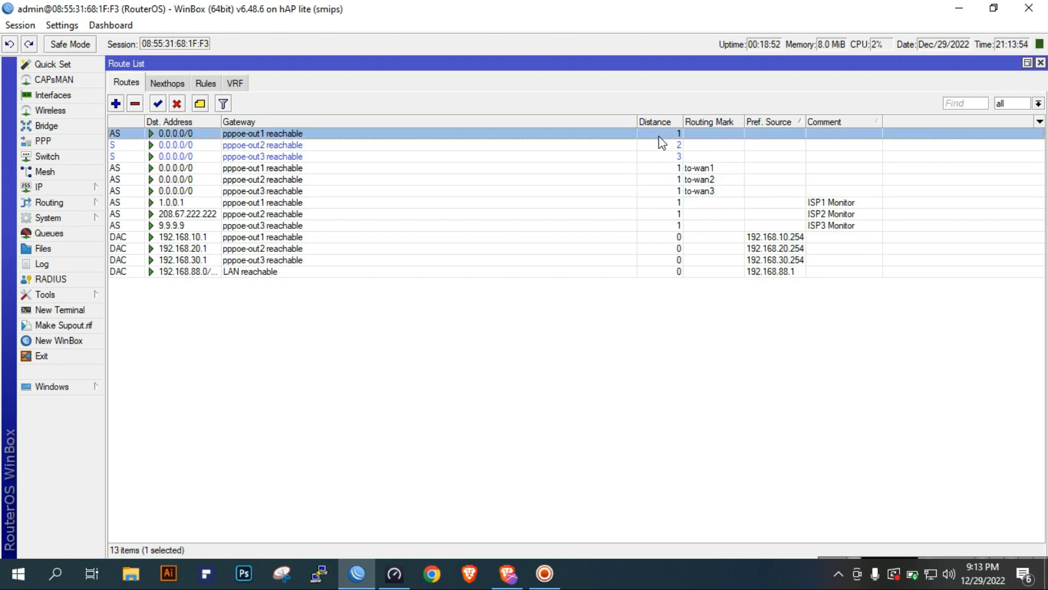
click(1041, 63)
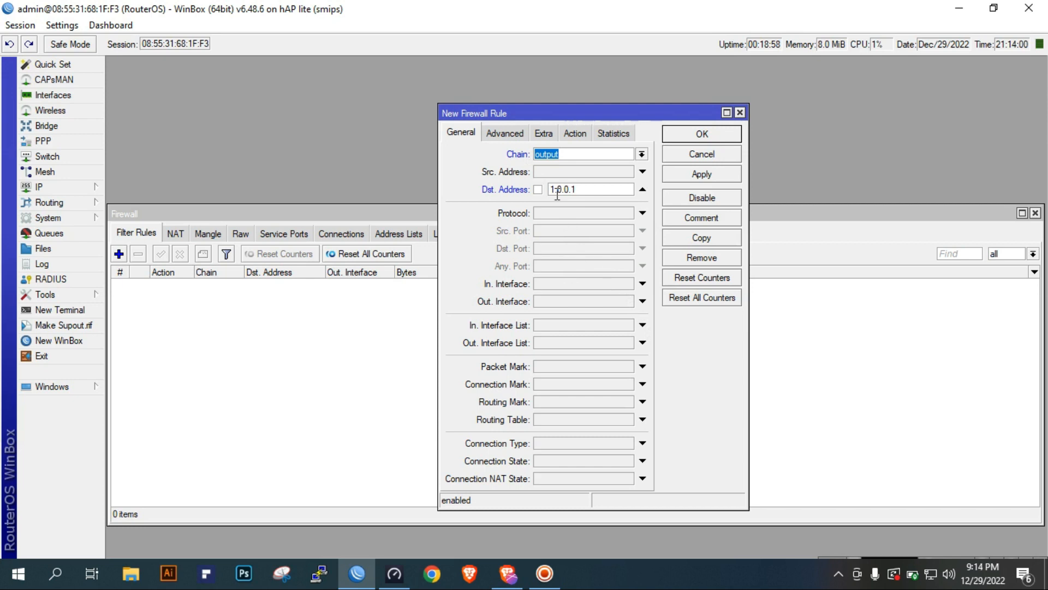
Set the out interface of the new 1.0.0.1 filter rule to pppoe-out2
click(581, 156)
drag(559, 117, 590, 121)
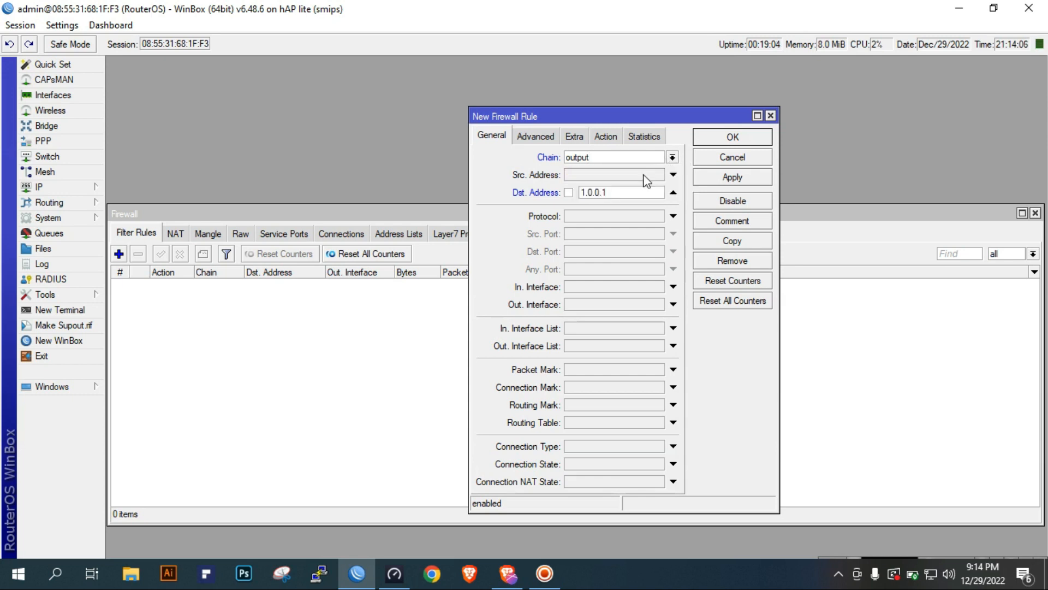
click(627, 192)
click(627, 194)
click(580, 305)
click(621, 304)
click(628, 407)
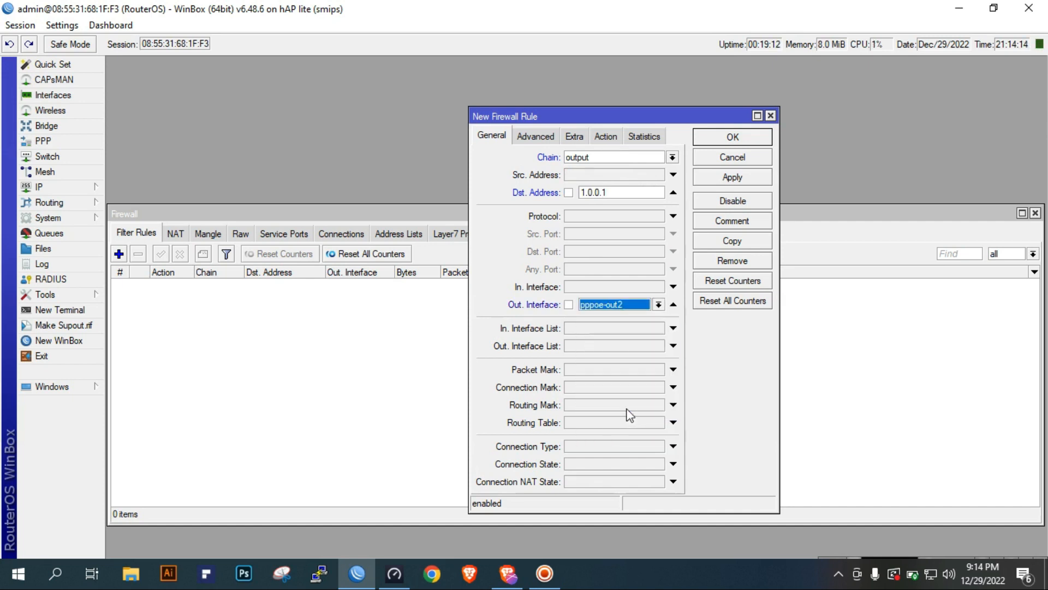
Set the action of the new 1.0.0.1 filter rule to drop
click(610, 137)
click(595, 158)
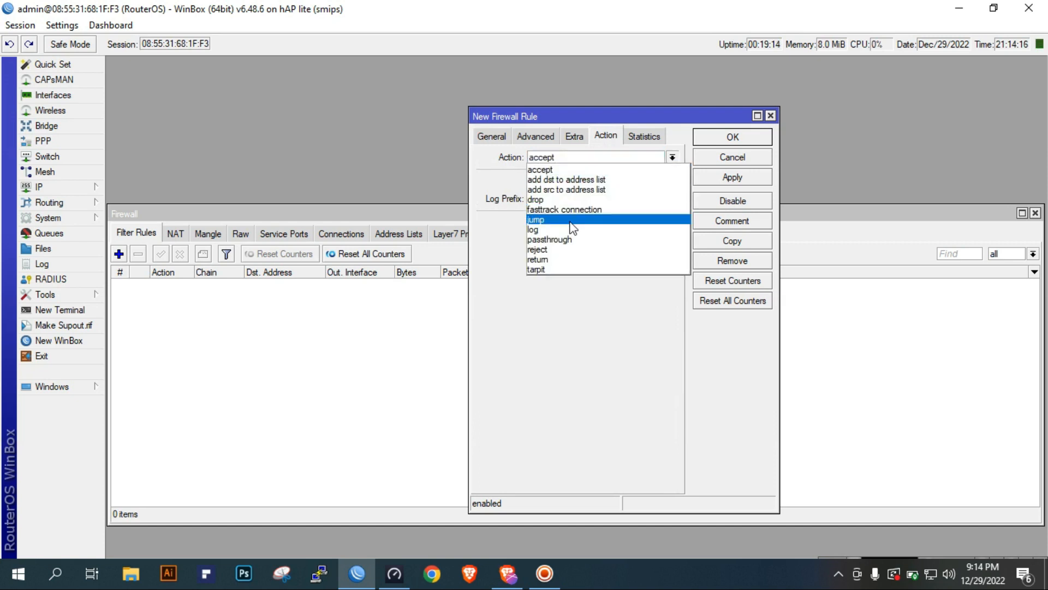
click(578, 200)
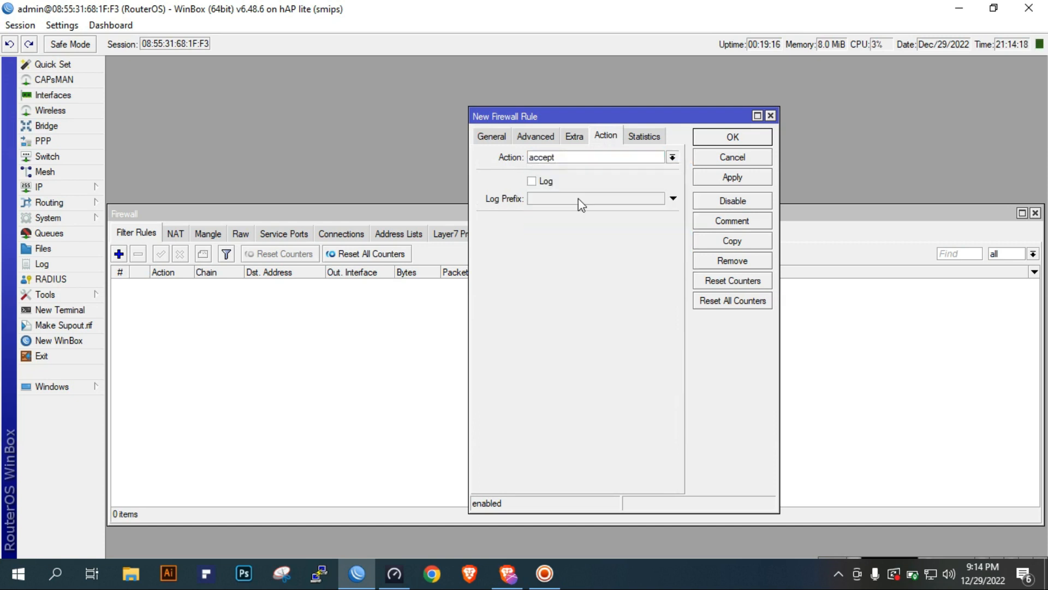
Recheck the new rule's destination address, out interface and action, and save the rule
click(491, 137)
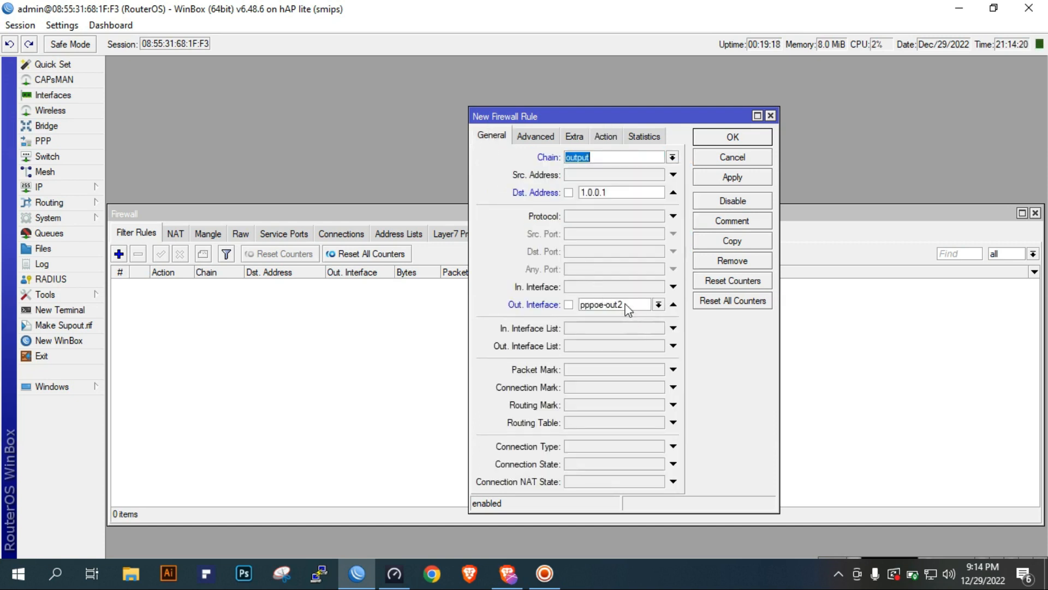
click(634, 195)
click(635, 195)
double_click(635, 196)
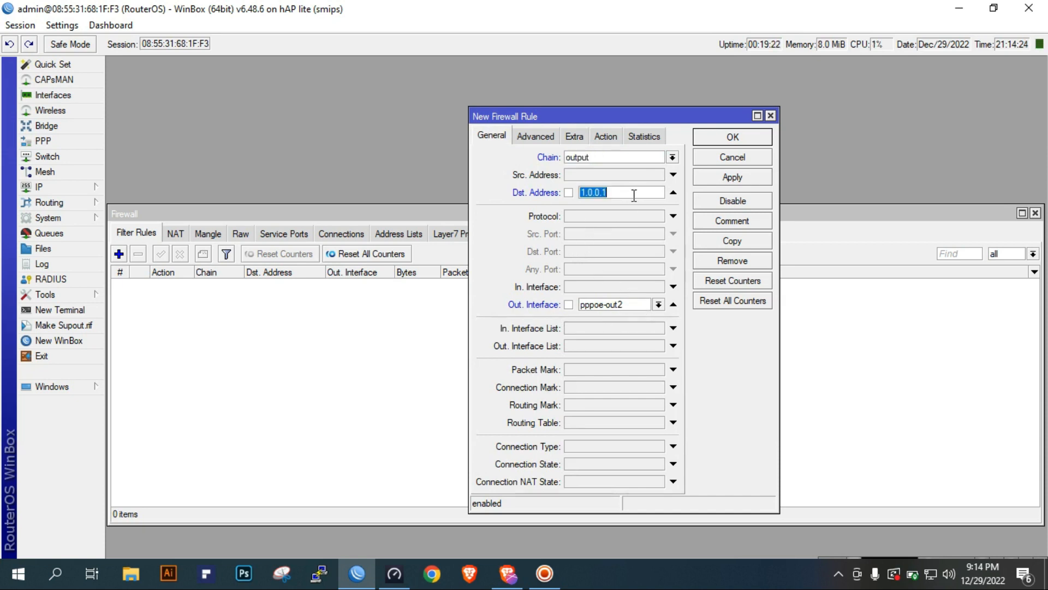
right_click(634, 195)
click(741, 383)
click(601, 142)
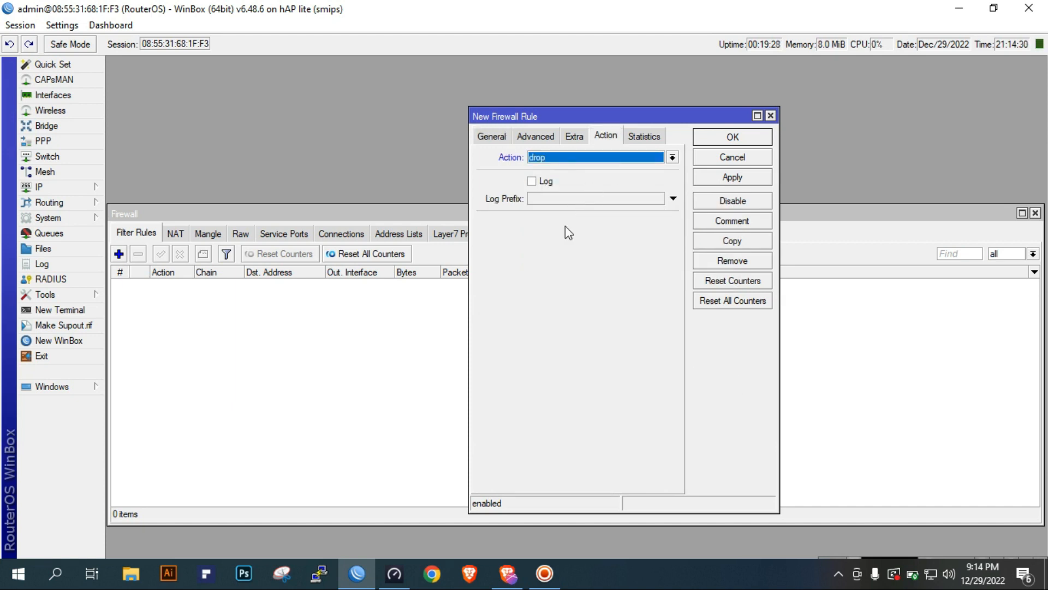
click(732, 177)
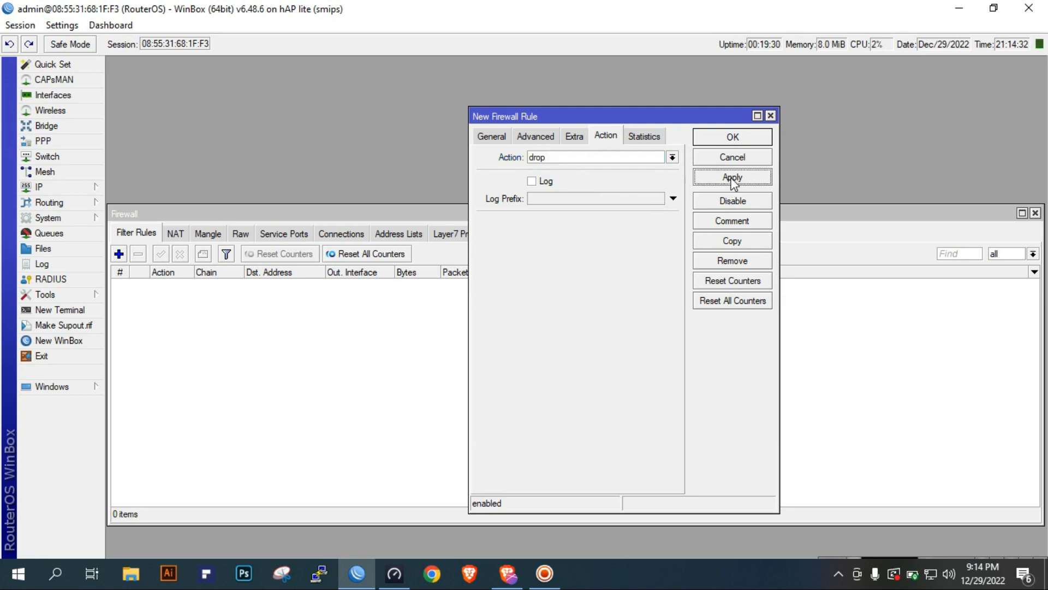
click(732, 137)
Copy the 1.0.0.1 drop rule, set the copy's out interface to pppoe-out3, and save it
double_click(309, 284)
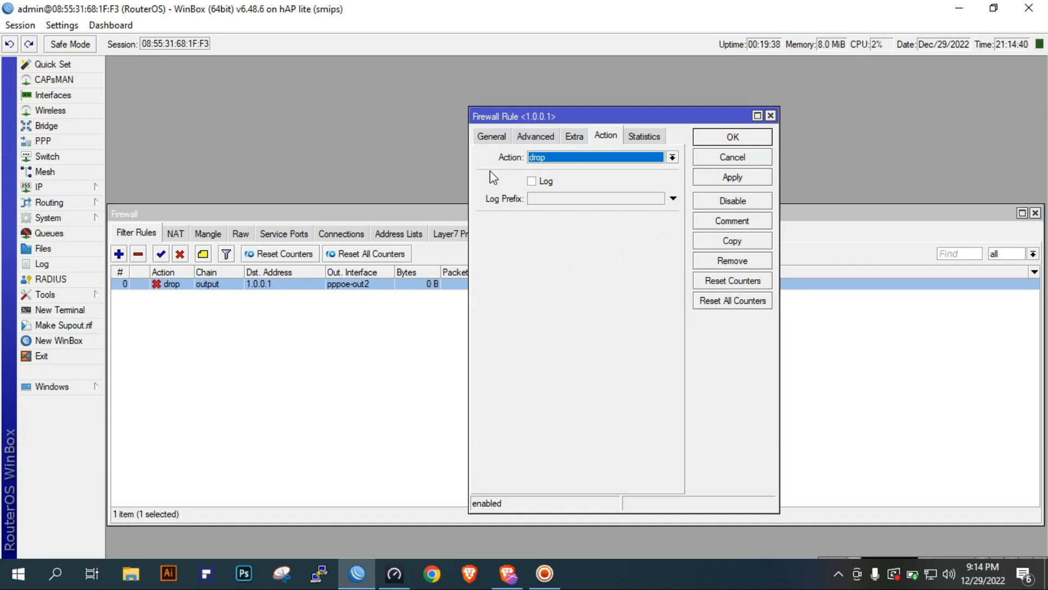
click(732, 241)
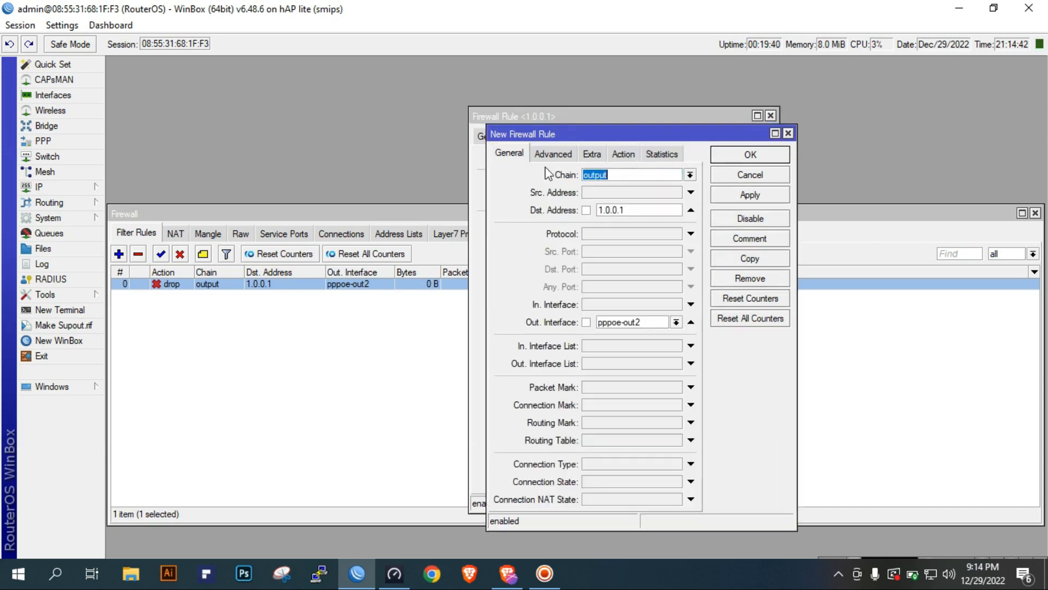
click(677, 322)
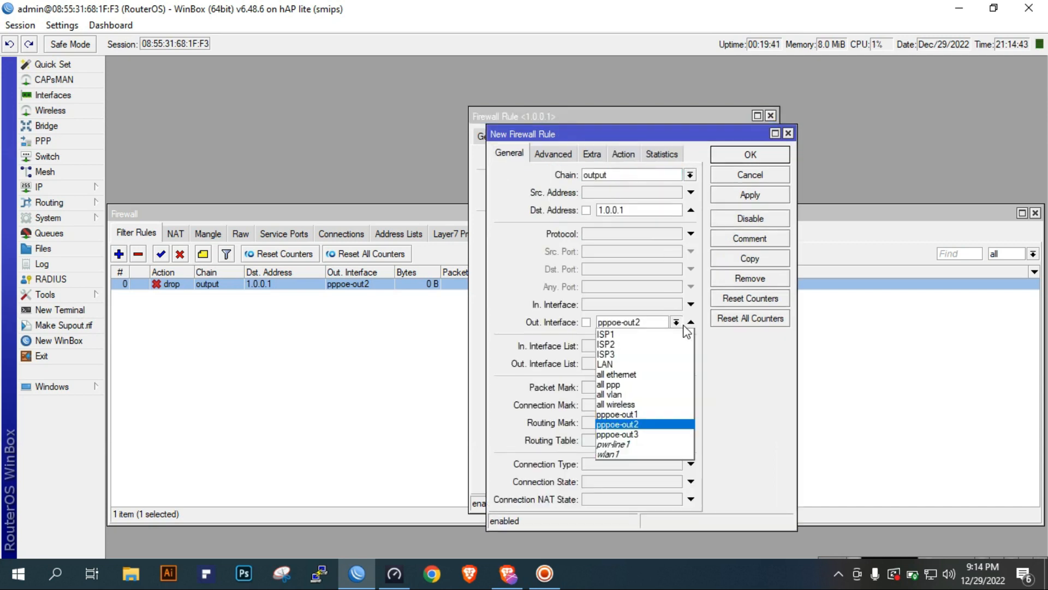
click(649, 435)
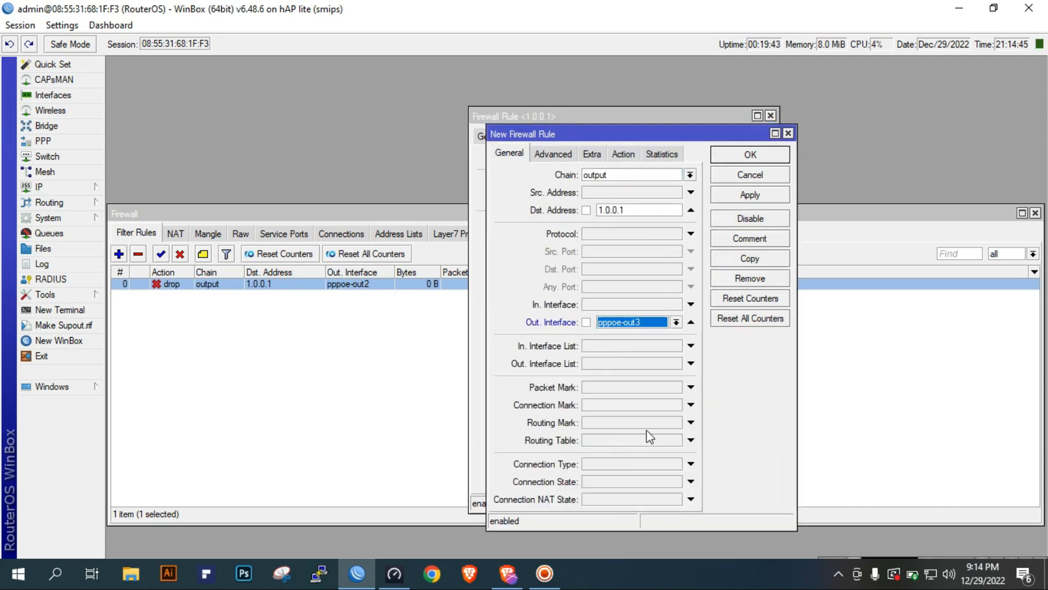
click(750, 195)
click(760, 153)
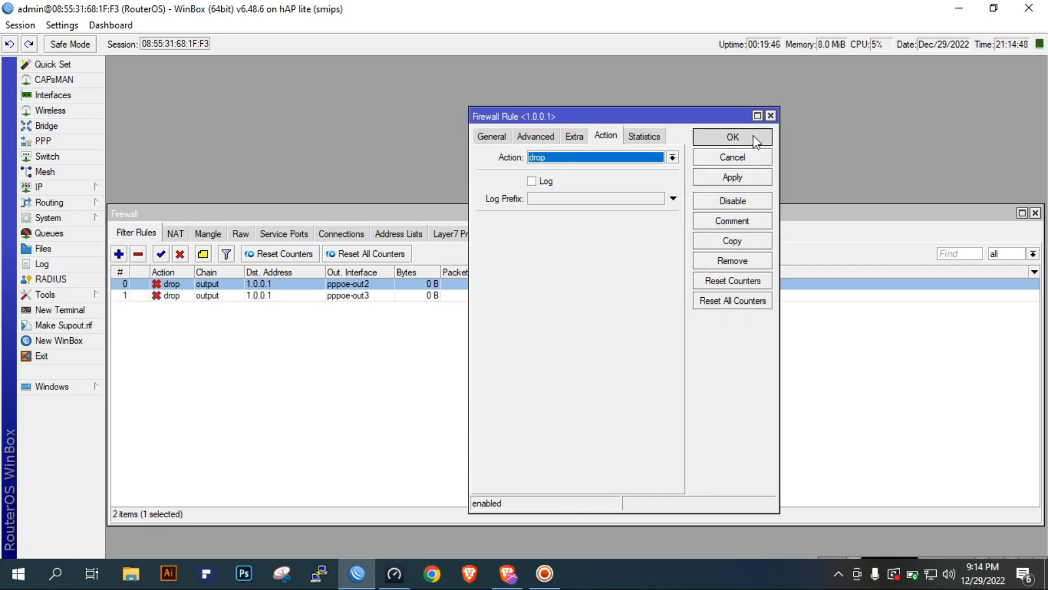
click(752, 136)
Start another filter rule with chain output and enter the beginning of its destination address, 208.67
click(402, 295)
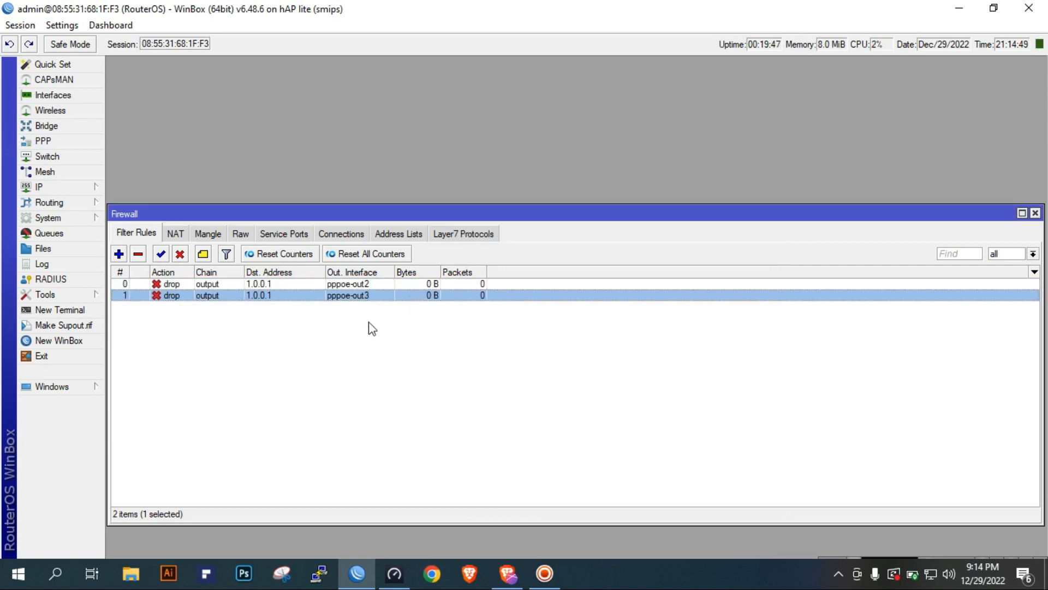
click(118, 253)
click(480, 137)
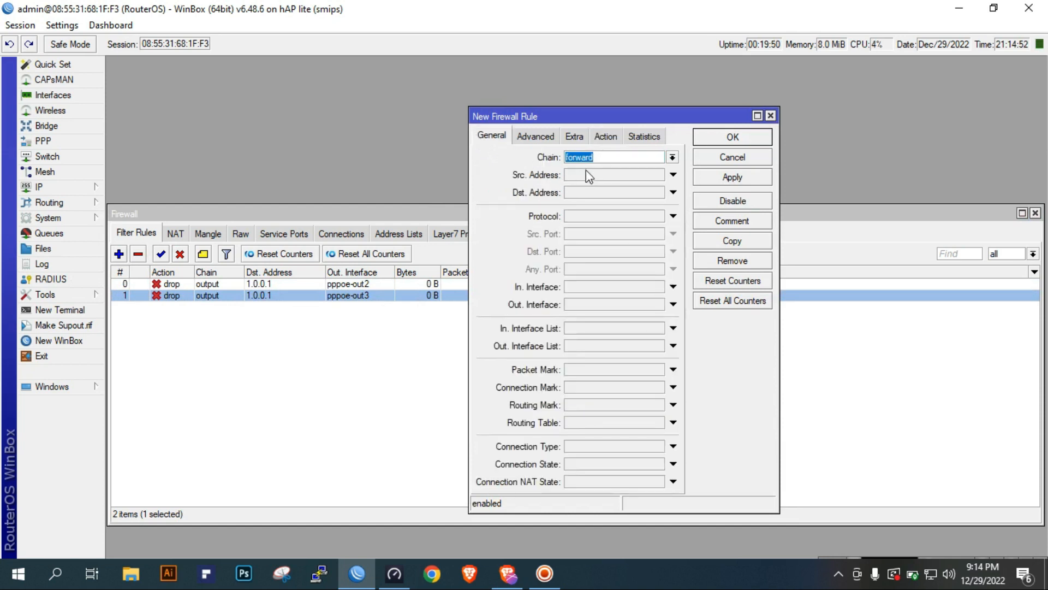
click(673, 157)
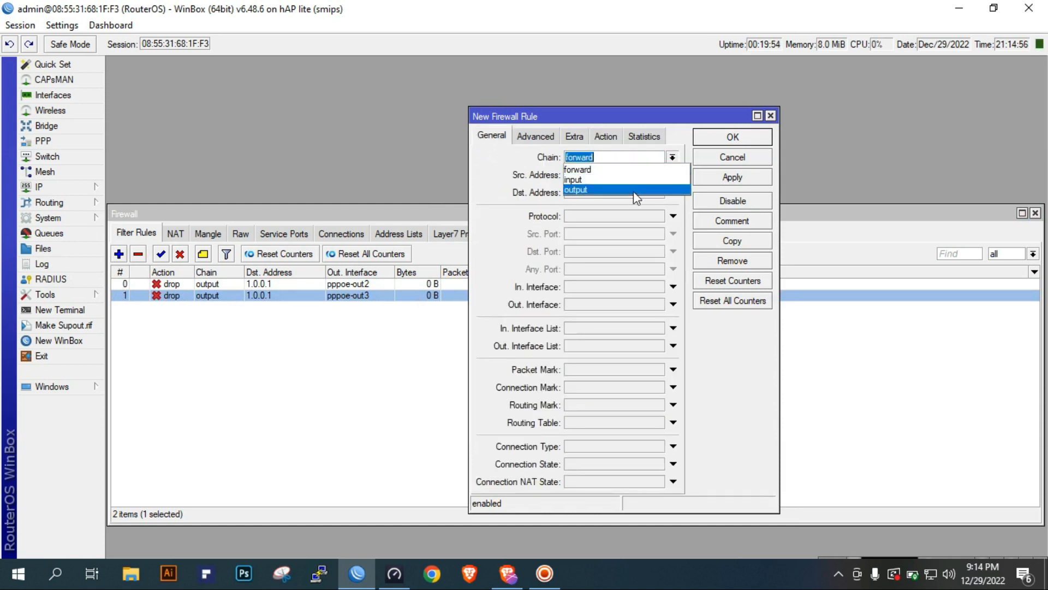
click(633, 191)
click(593, 193)
text(208.67.)
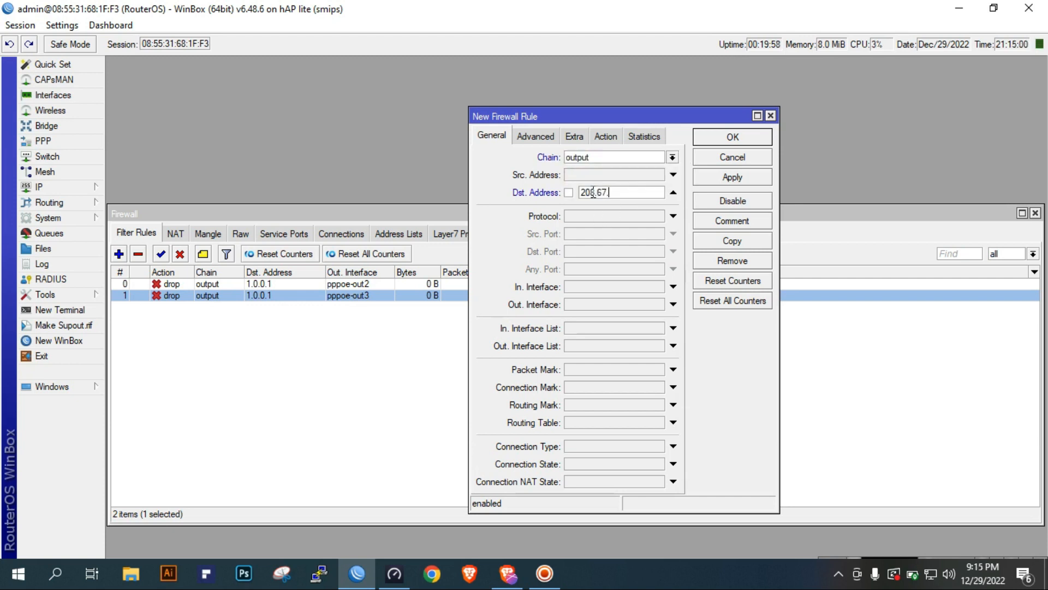
Look up the ISP2 Monitor route's destination address in the route list and return to the new filter rule
click(66, 189)
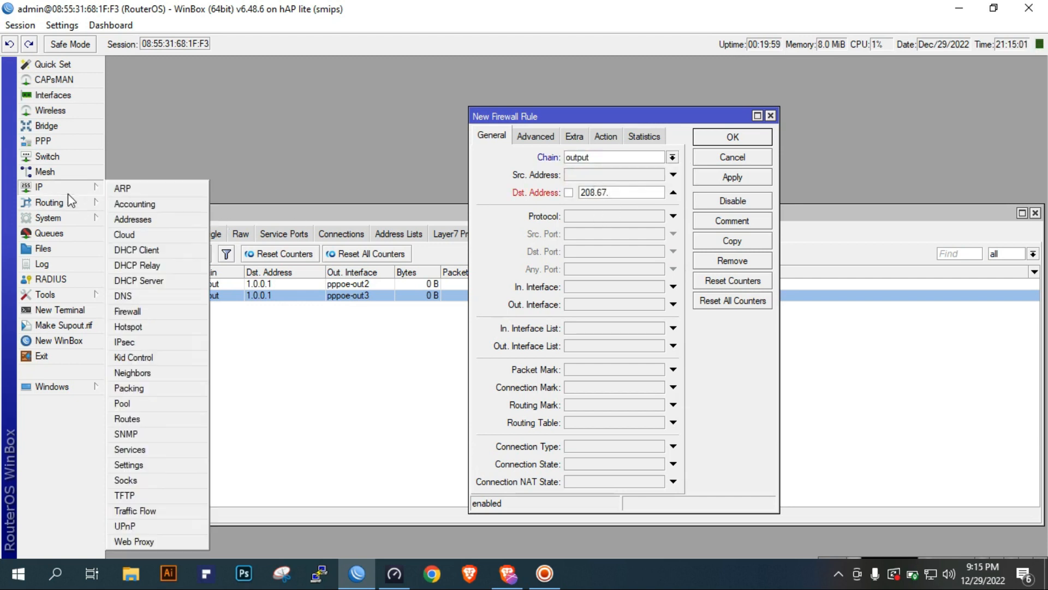
click(150, 419)
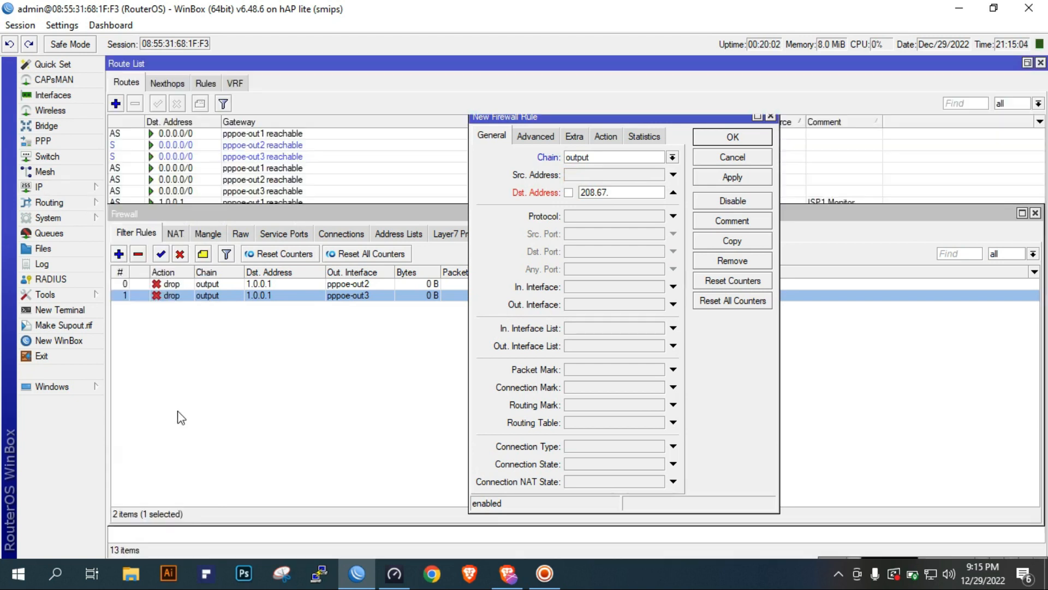
click(189, 214)
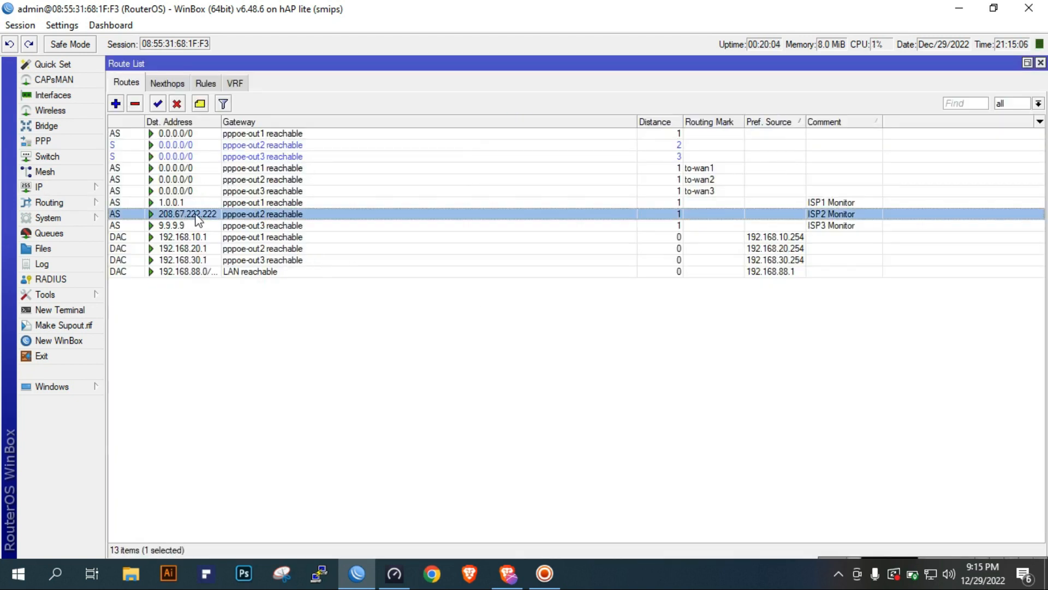
click(1040, 63)
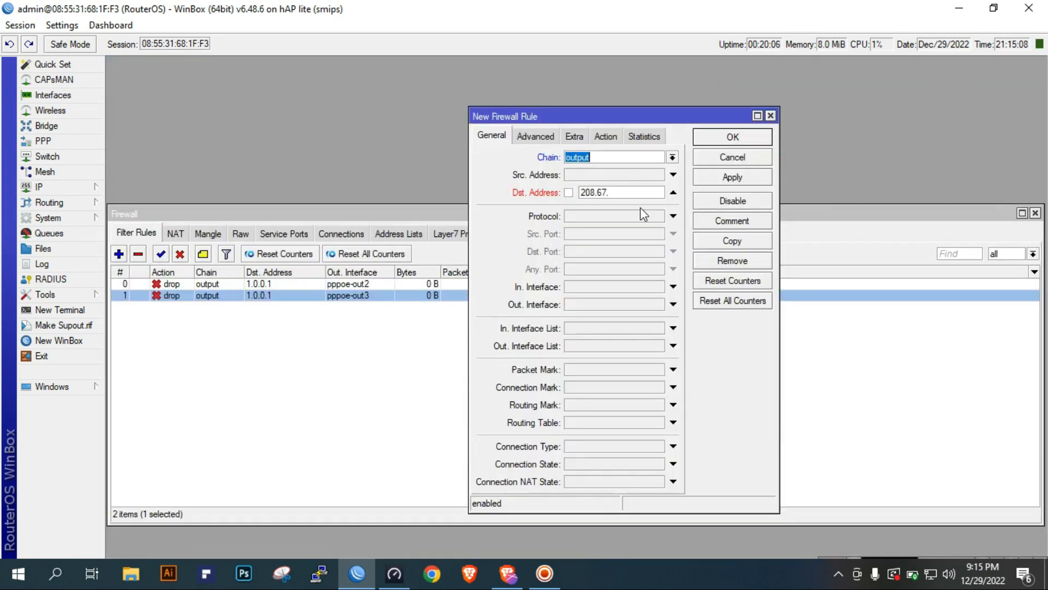
Complete the new output rule with destination address 208.67.222.222, out interface pppoe-out1 and action drop, and apply it
text(.2)
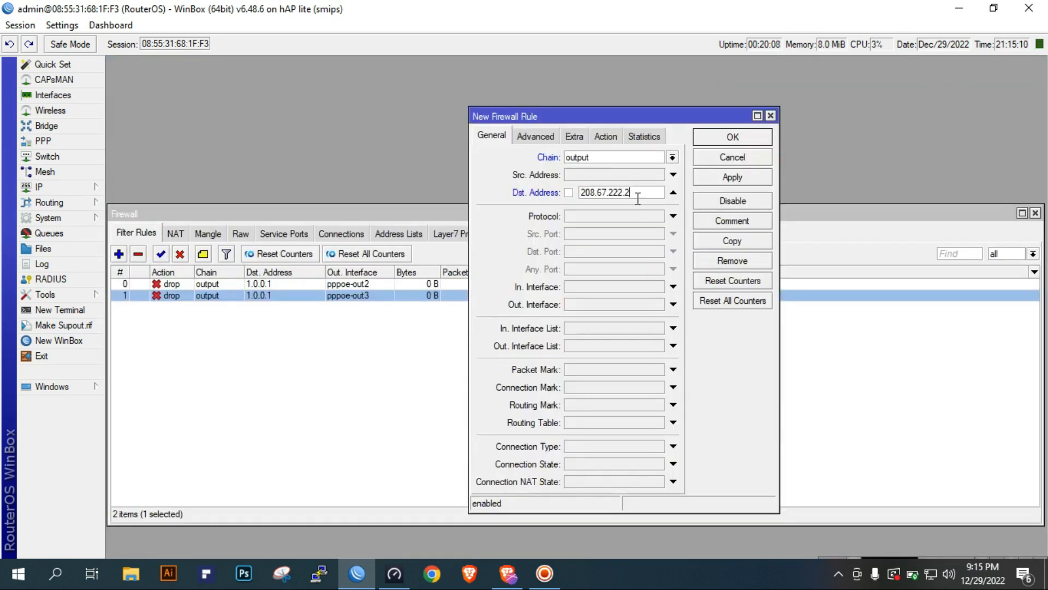
click(591, 309)
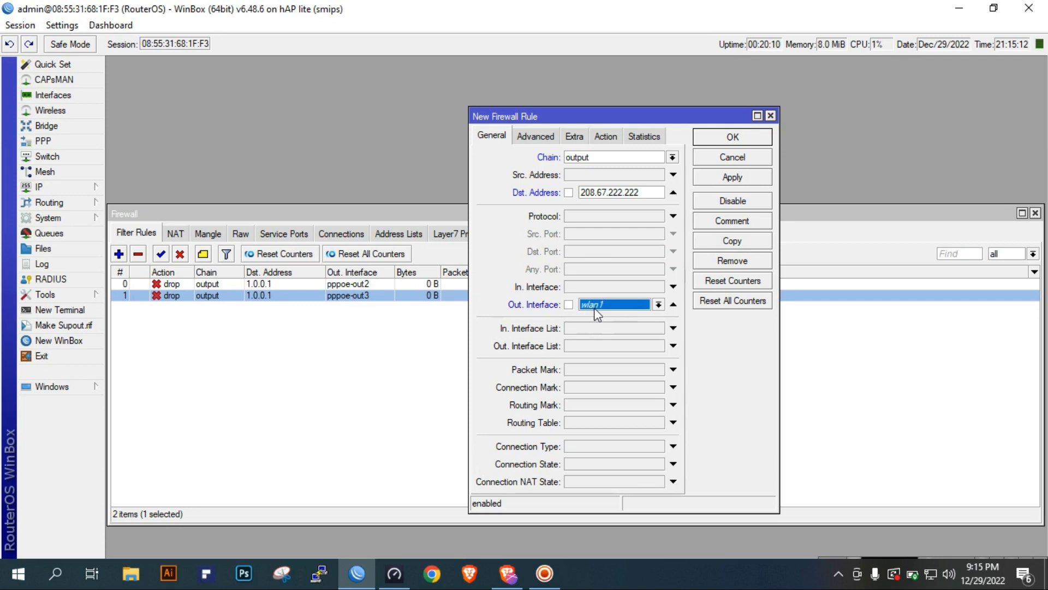
click(593, 308)
click(611, 395)
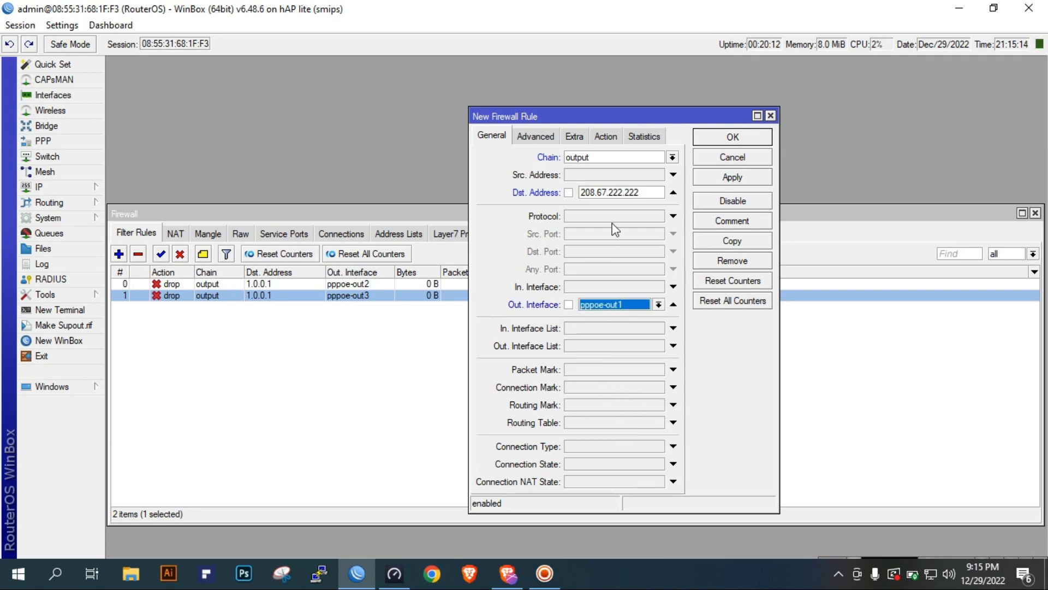
click(605, 137)
click(604, 158)
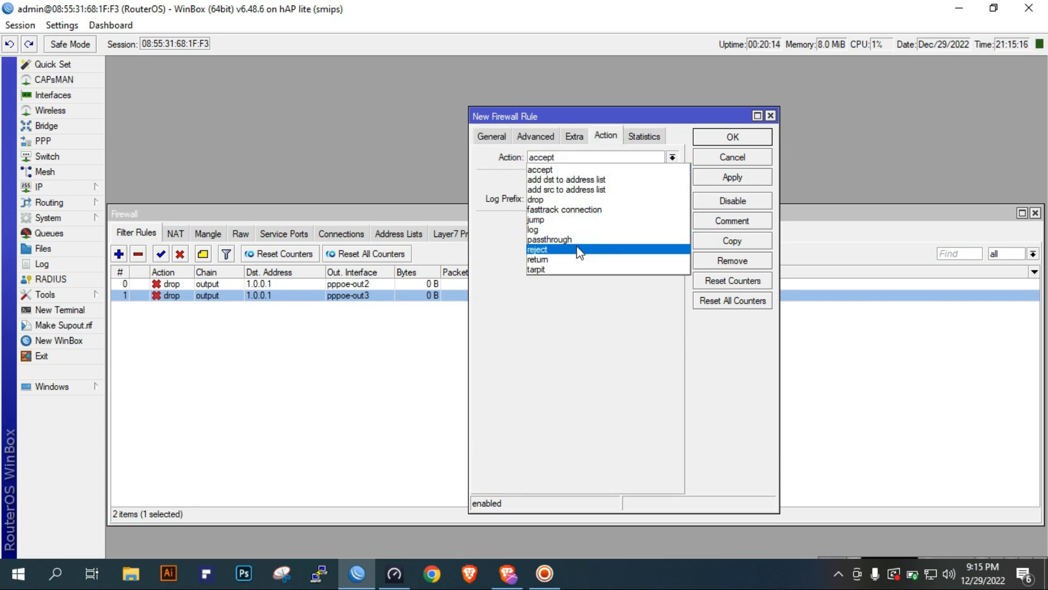
click(586, 200)
click(722, 179)
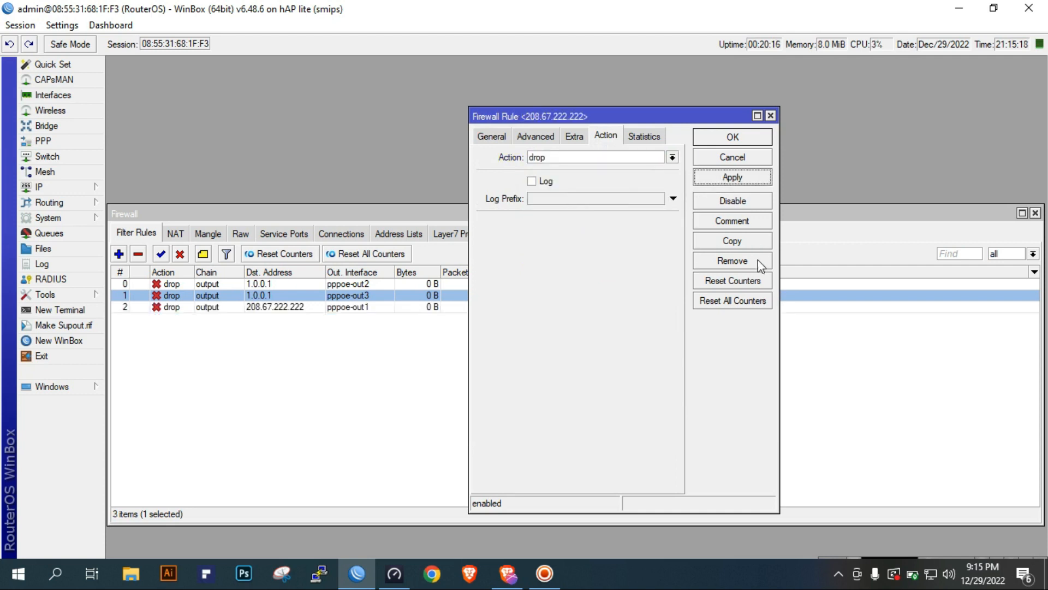
Copy the 208.67.222.222 drop rule, set the copy's out interface to pppoe-out3, and save both rules
click(754, 244)
click(509, 154)
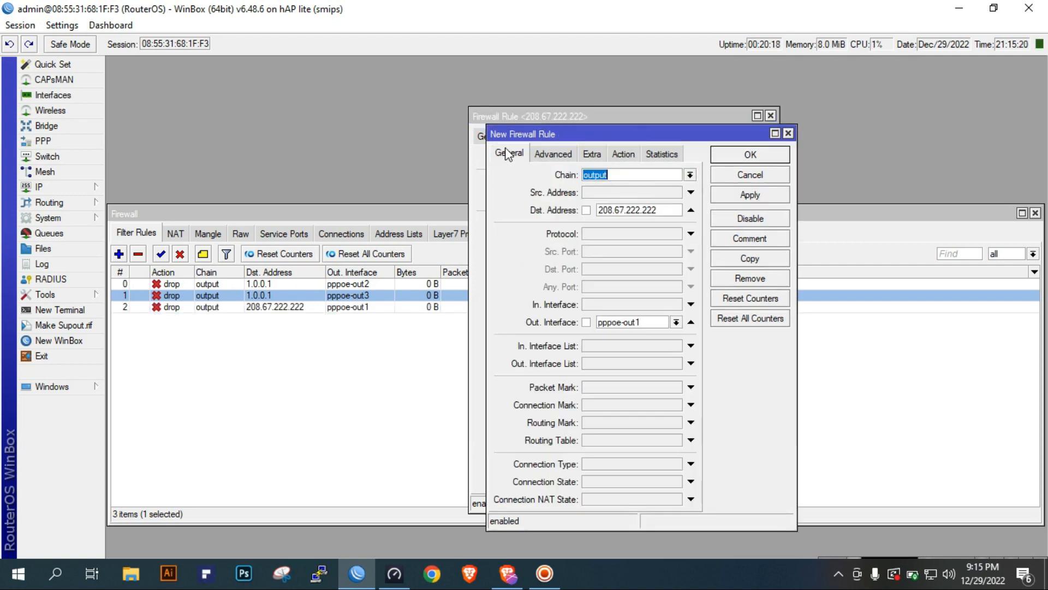
click(676, 322)
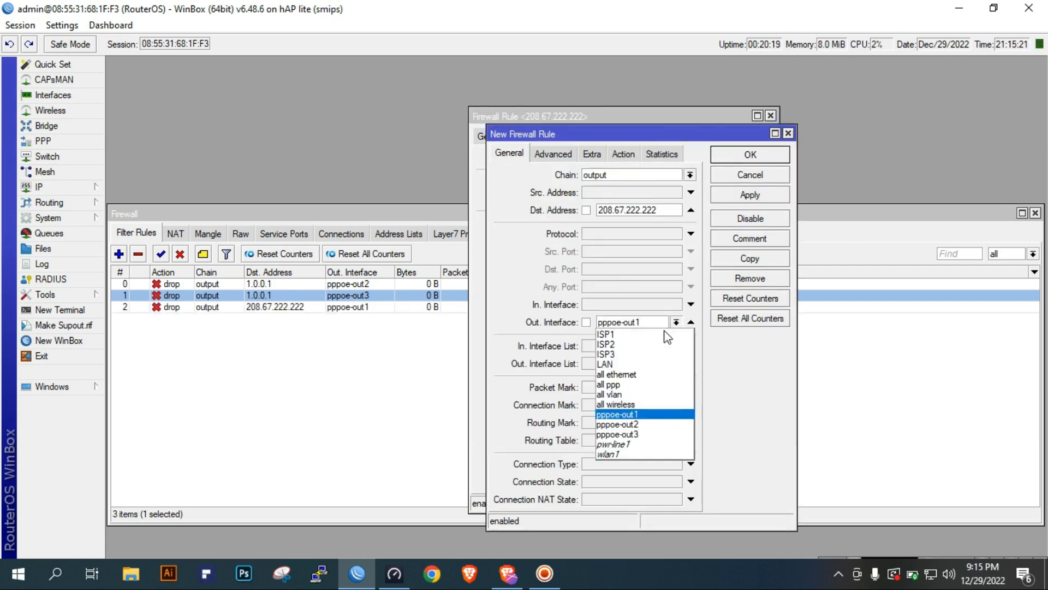
click(650, 434)
click(623, 153)
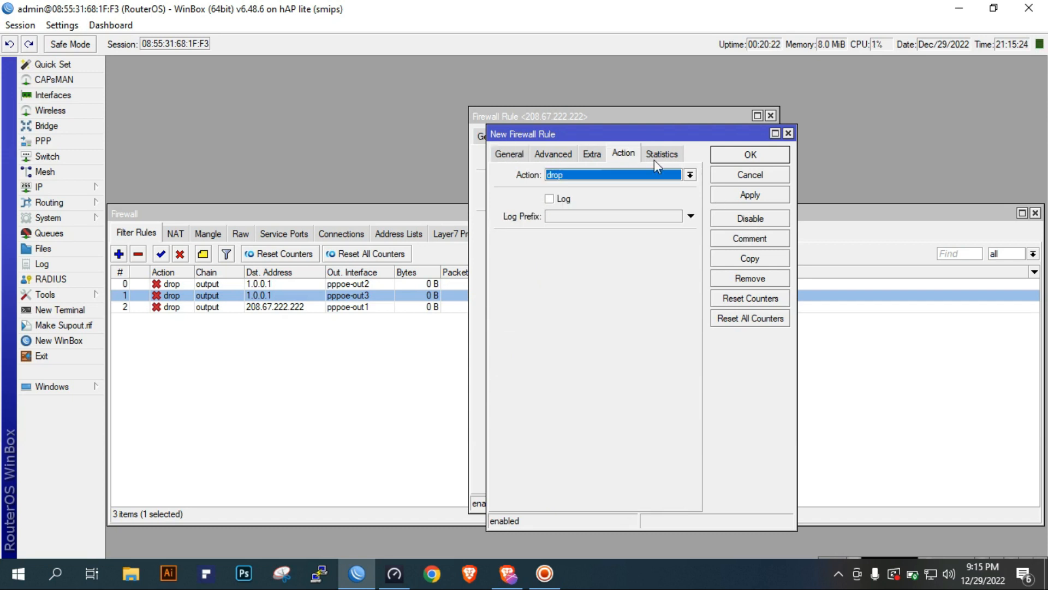
click(748, 196)
click(750, 155)
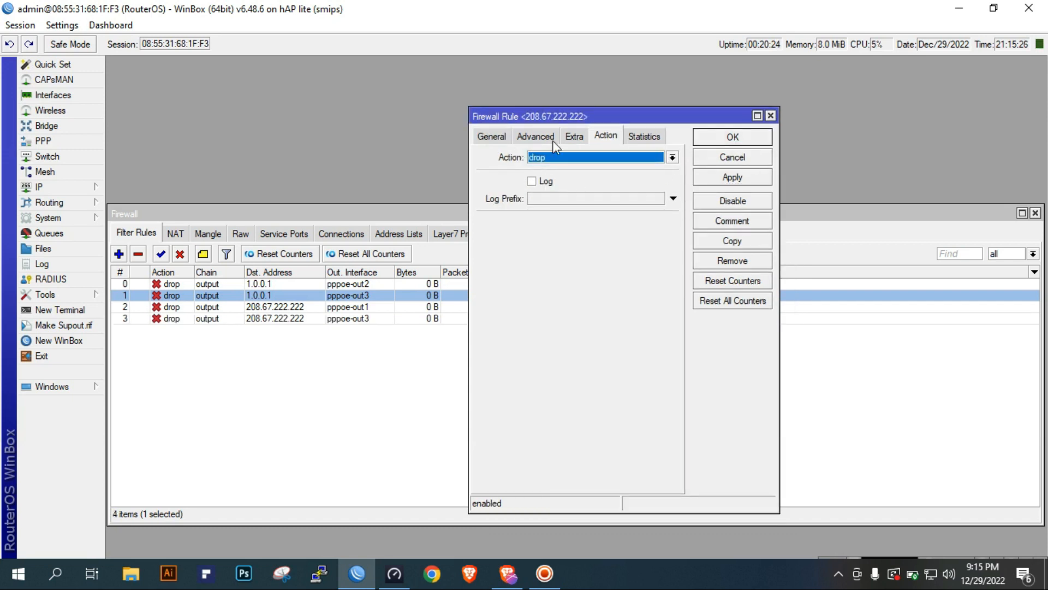
click(733, 137)
Reopen the 208.67.222.222 rule for pppoe-out1 to check its destination address, and close it without changes
double_click(309, 306)
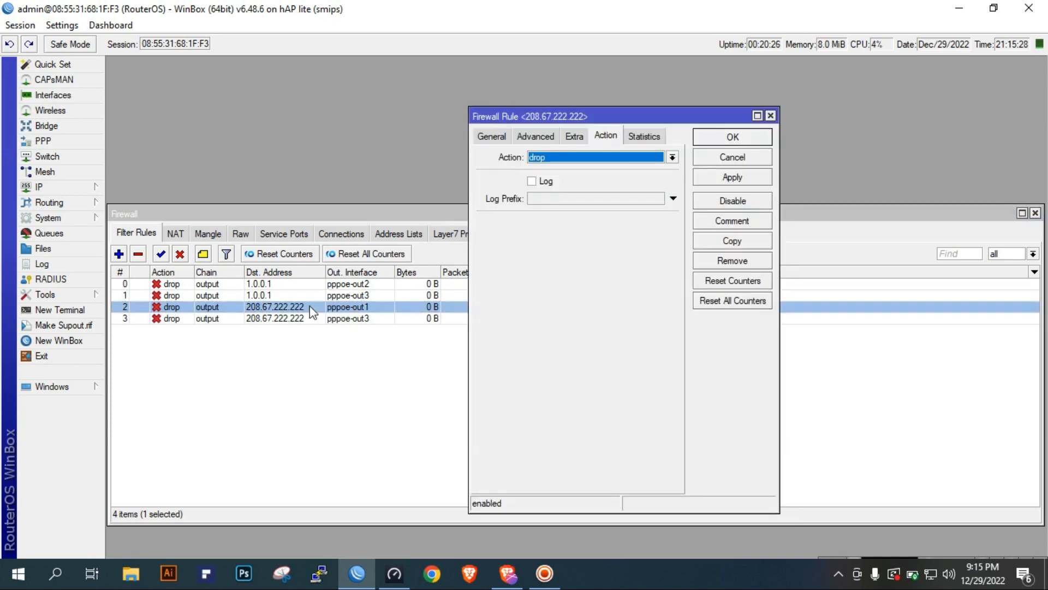
click(492, 136)
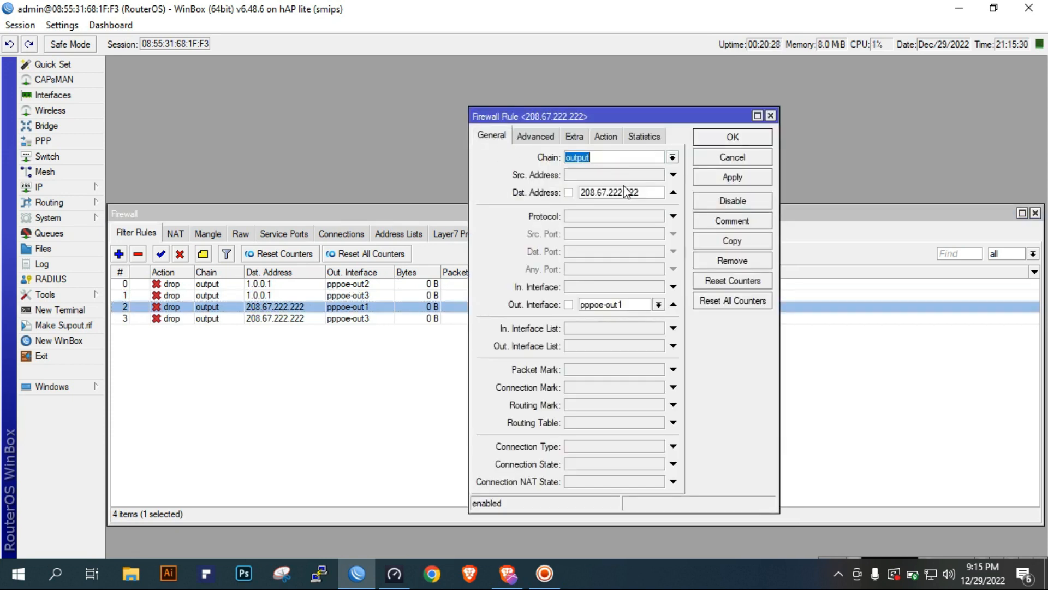
click(644, 192)
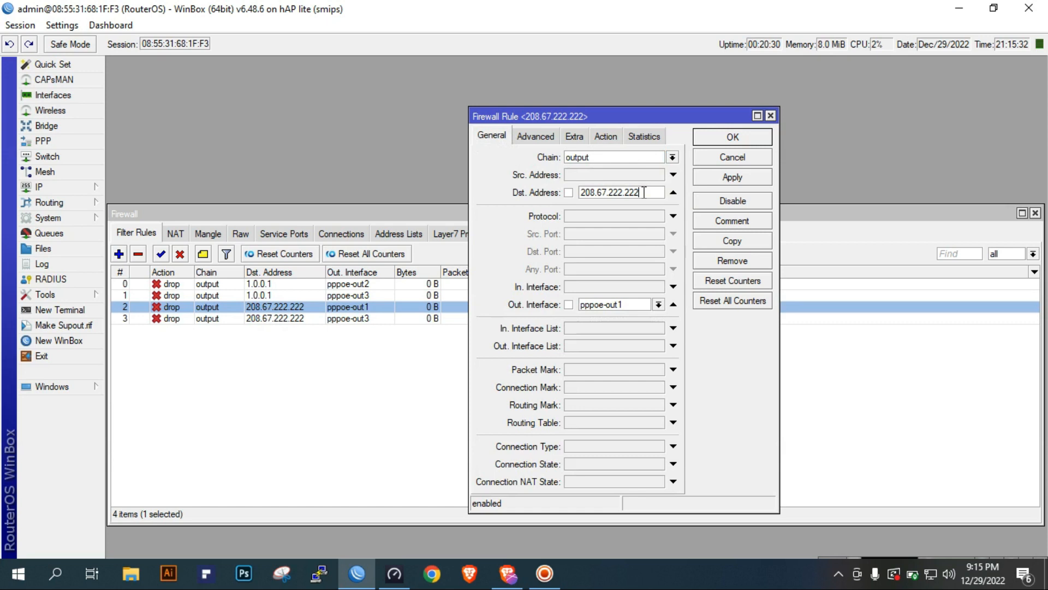
drag(645, 192, 579, 195)
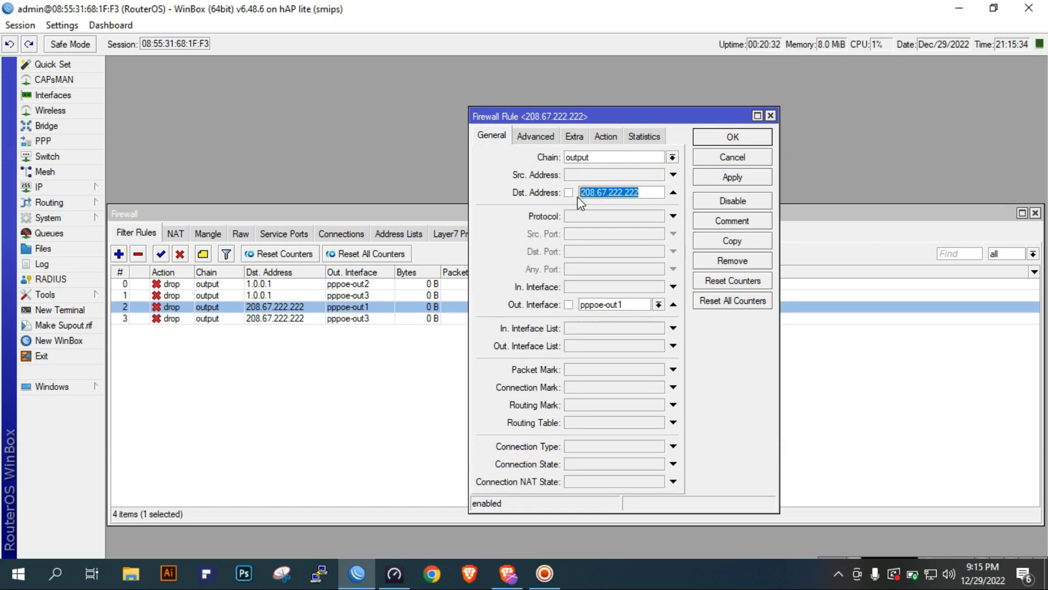
click(756, 163)
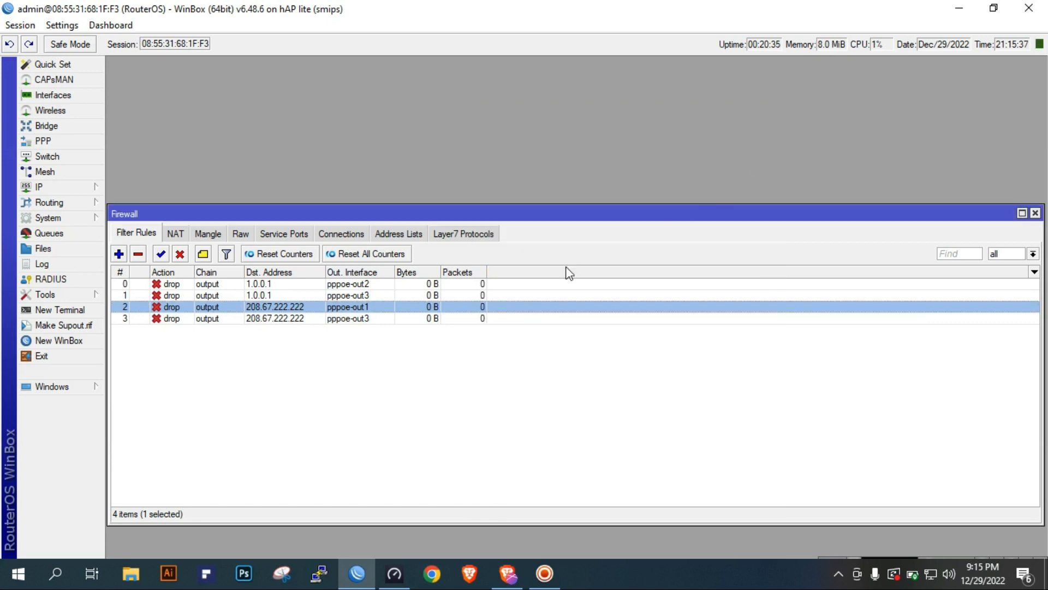
click(371, 318)
Add a filter rule with chain output, destination address 9.9.9.9, out interface pppoe-out1 and action drop, and apply it
click(119, 254)
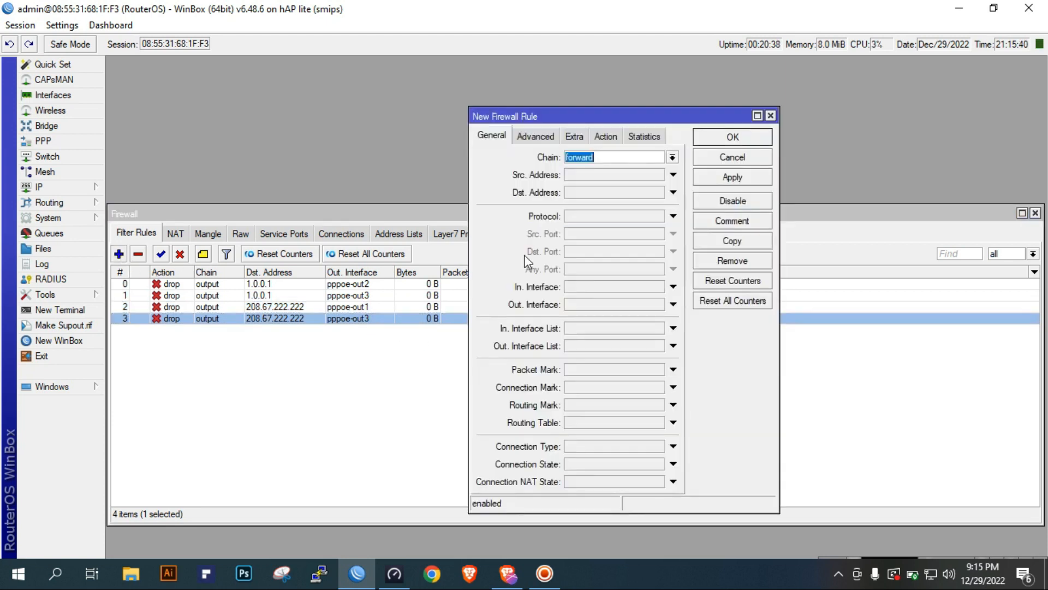
click(672, 157)
click(634, 189)
click(628, 193)
text(9.9.9.9)
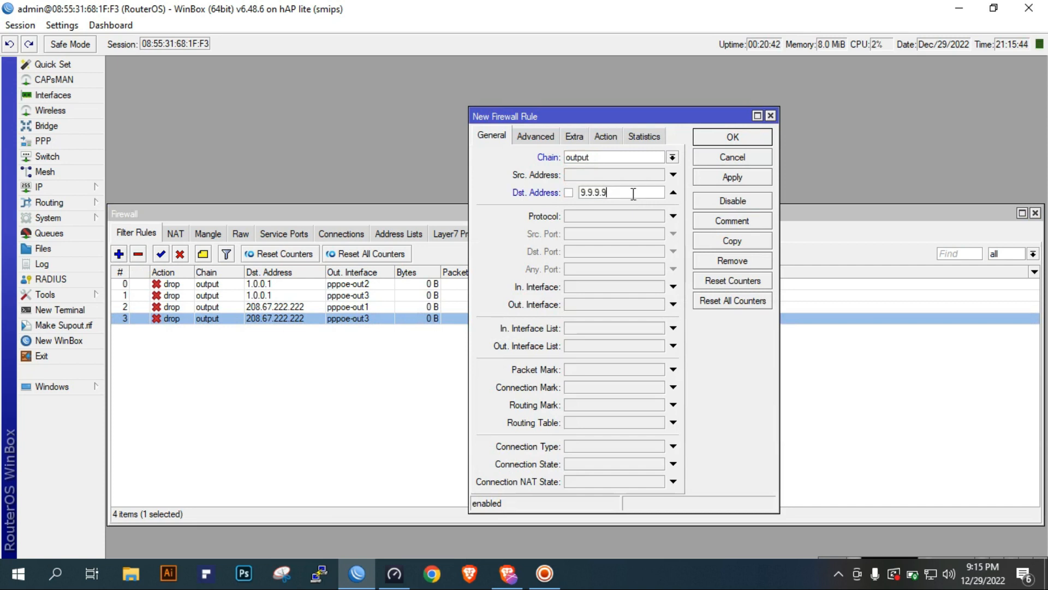
click(595, 305)
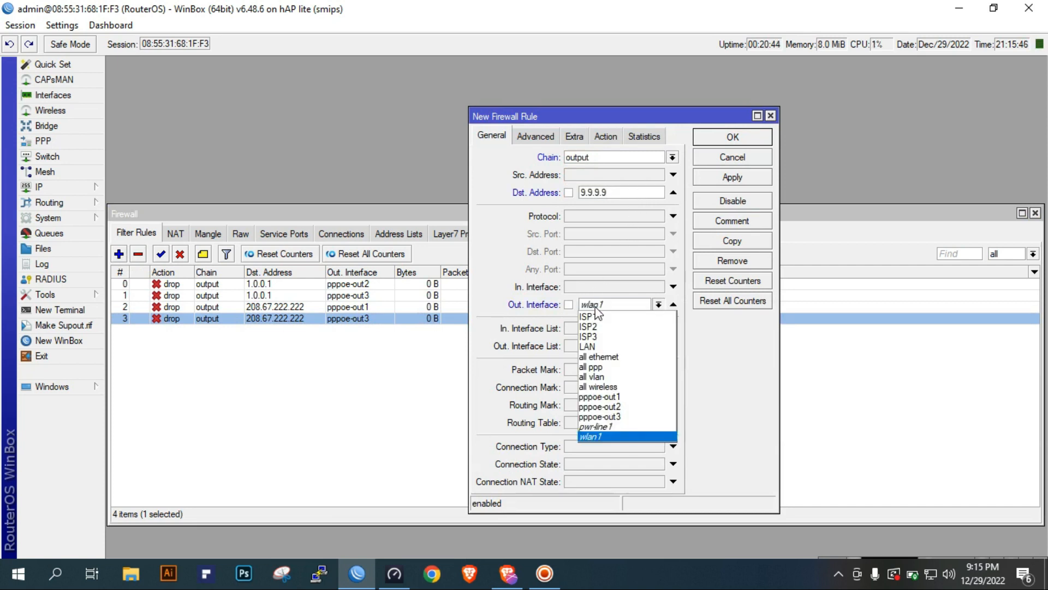
click(611, 398)
click(605, 136)
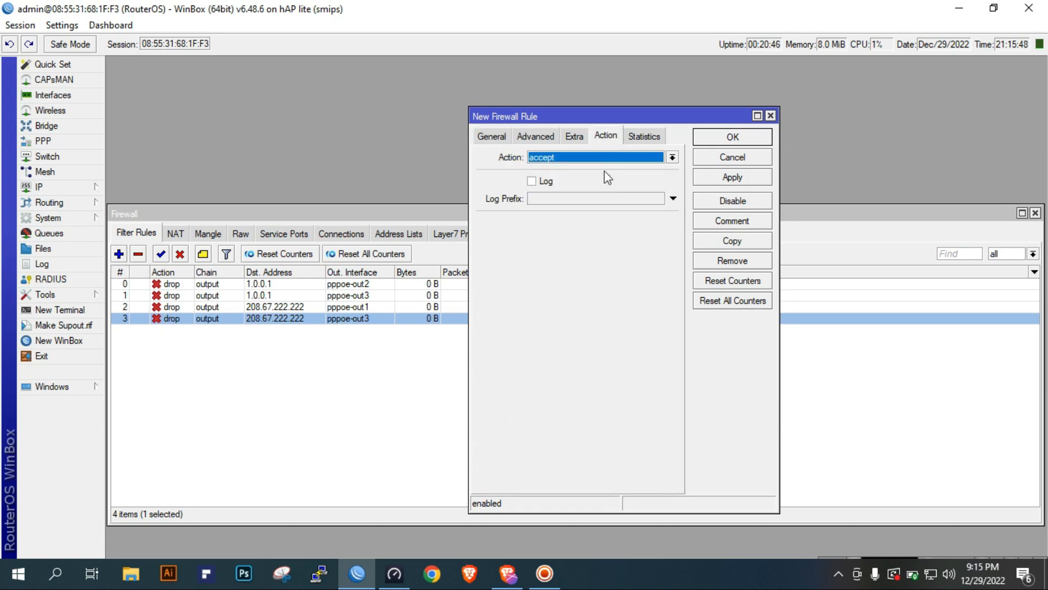
click(608, 156)
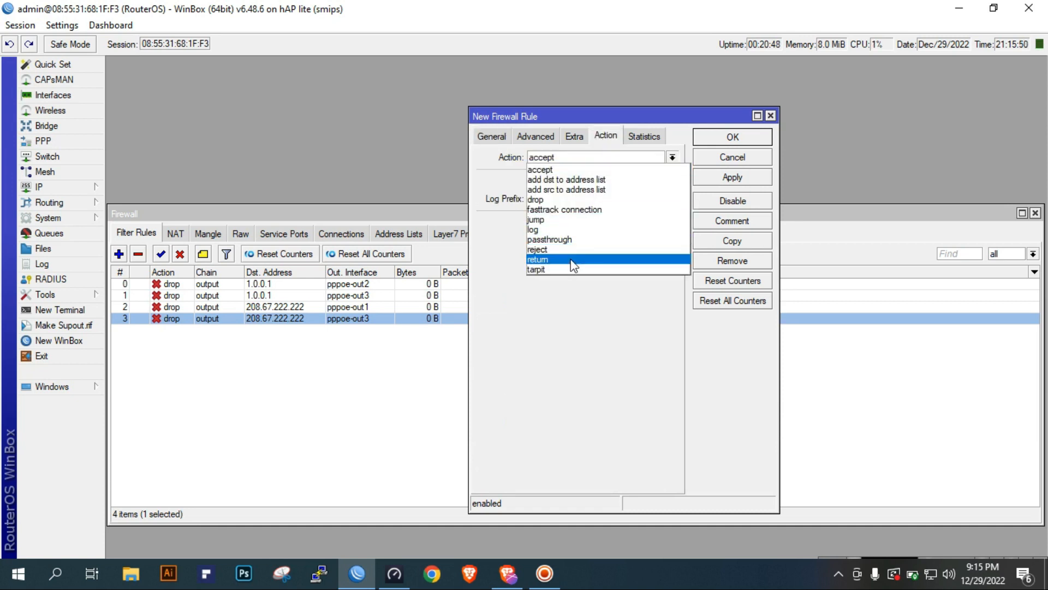
click(578, 197)
click(732, 177)
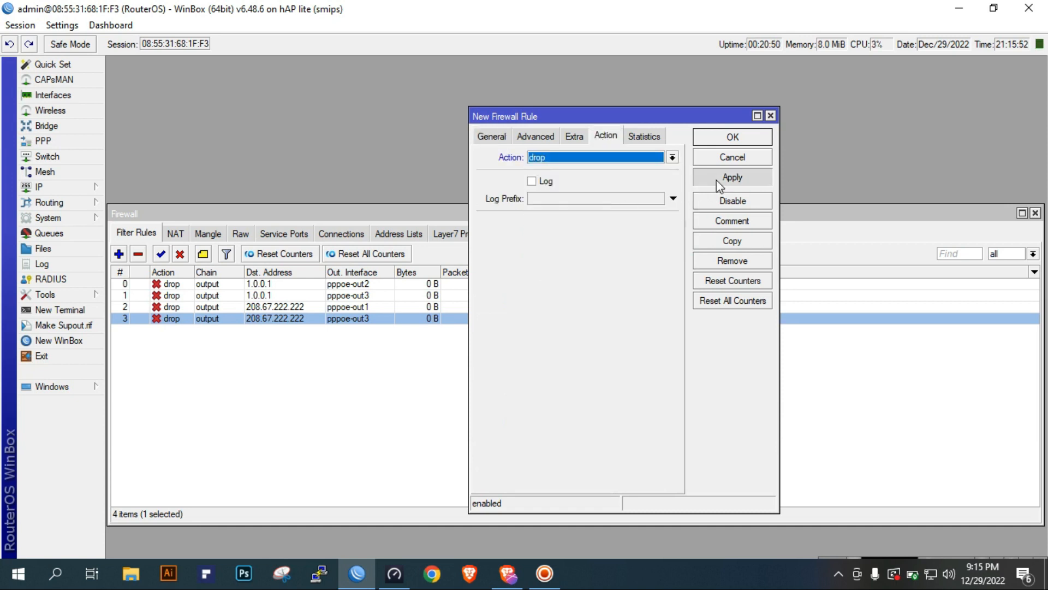
Copy the 9.9.9.9 drop rule, set the copy's out interface to pppoe-out2, and save both rules
click(734, 242)
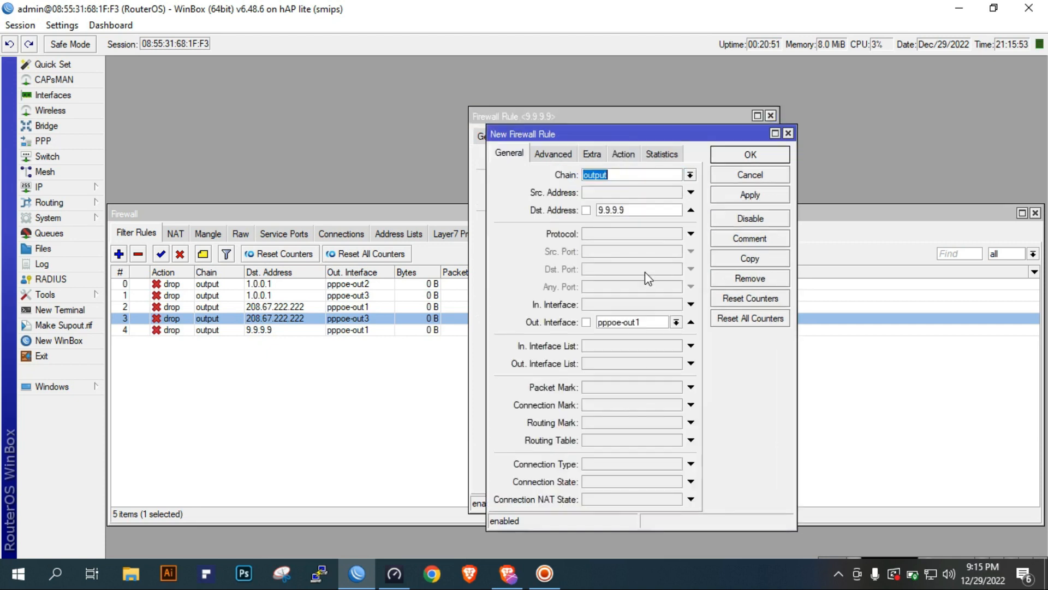
click(676, 322)
click(640, 421)
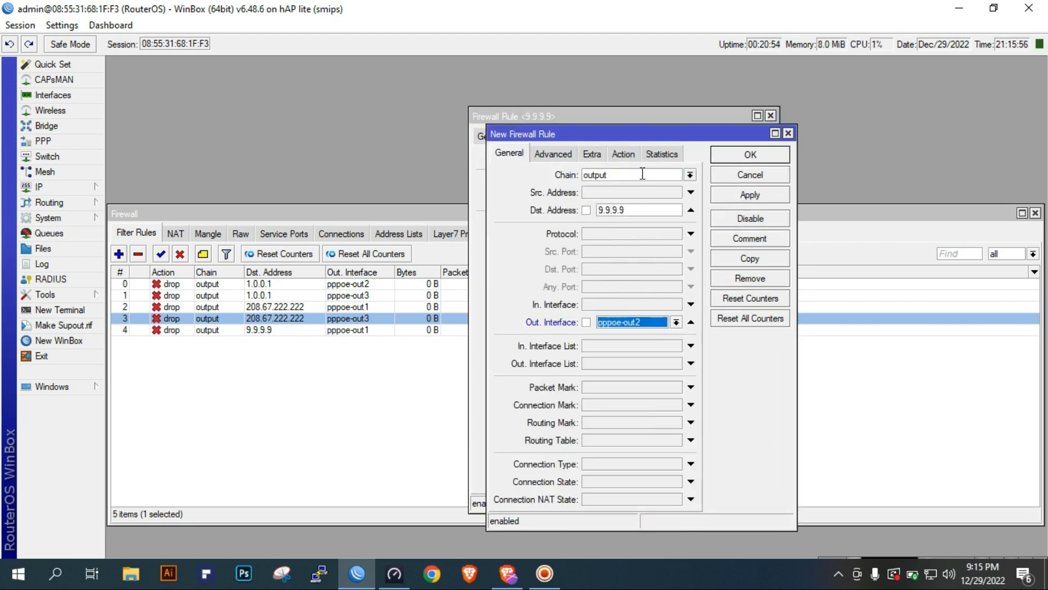
click(623, 153)
click(750, 195)
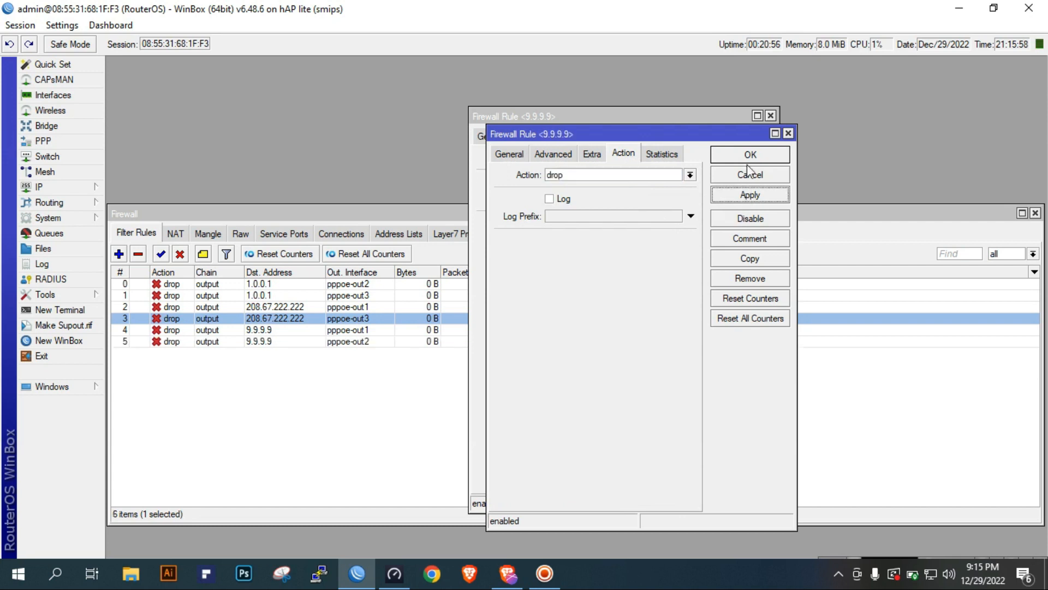
click(757, 155)
click(749, 139)
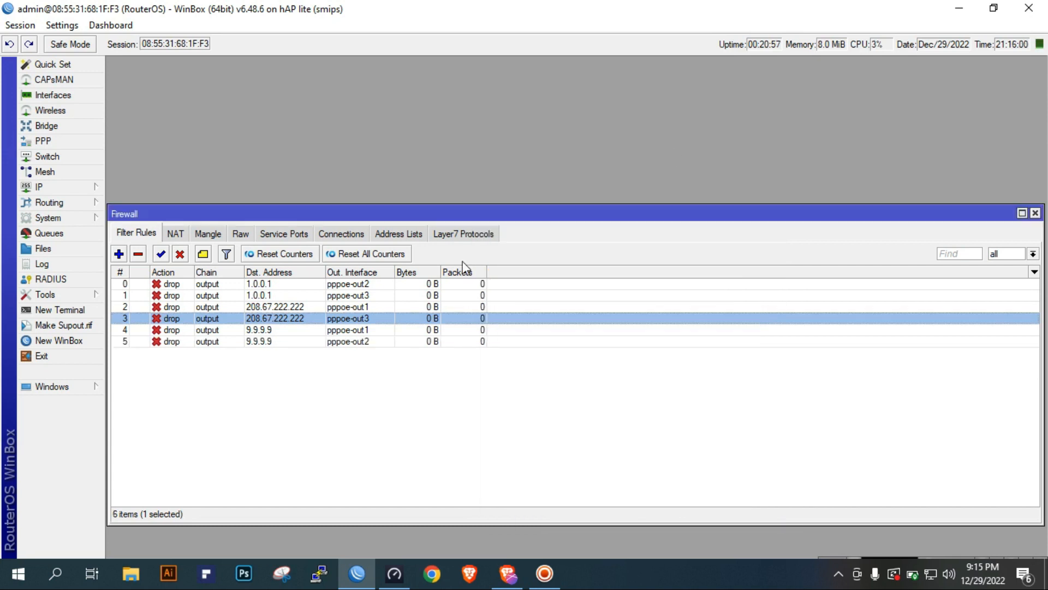
Add the comment "Monitor IP for Specific ISP" to the first filter rule, which drops 1.0.0.1 on pppoe-out2
click(277, 283)
click(203, 255)
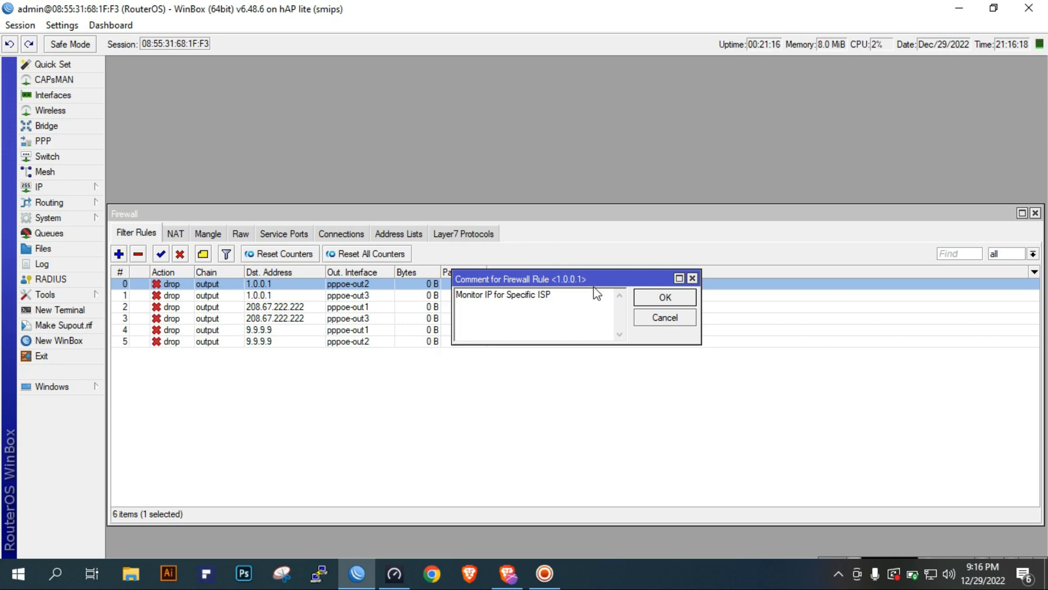
click(659, 299)
click(396, 457)
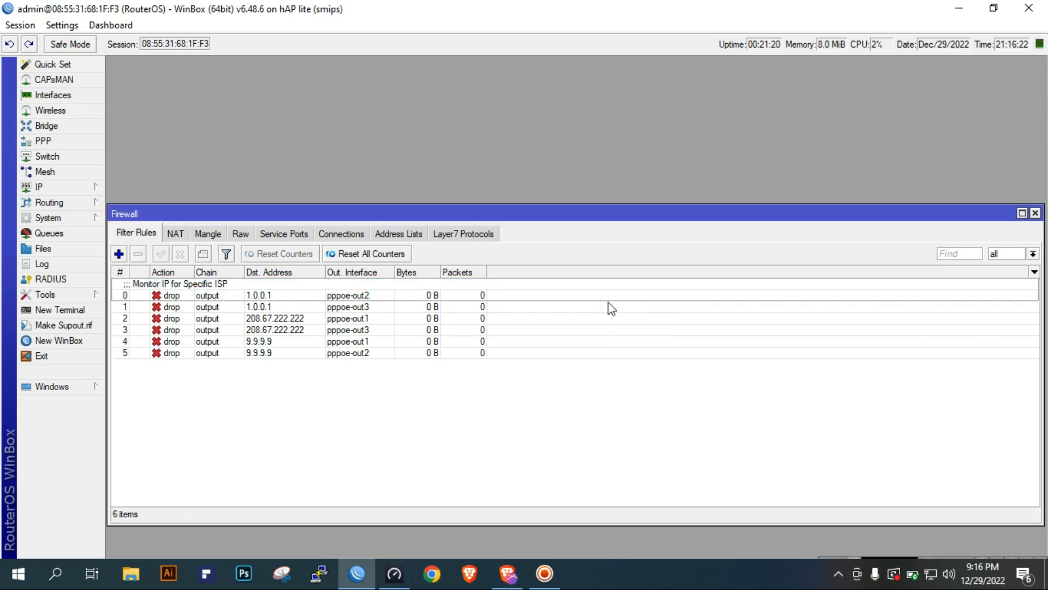
Review the interface list and close it, keeping the PPP interfaces and the firewall mangle rules open together for monitoring traffic
click(1036, 214)
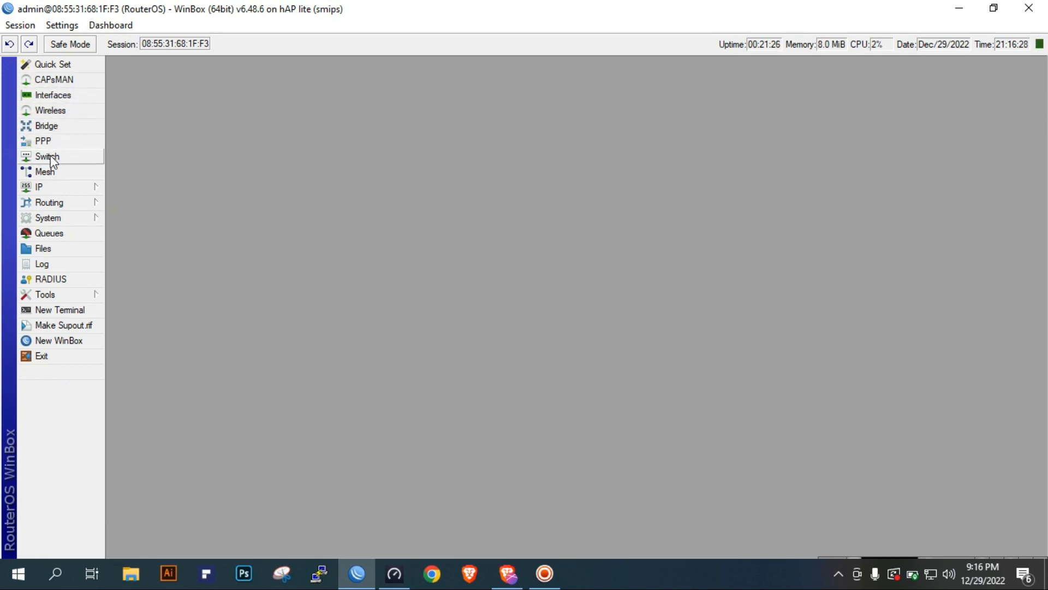
click(64, 96)
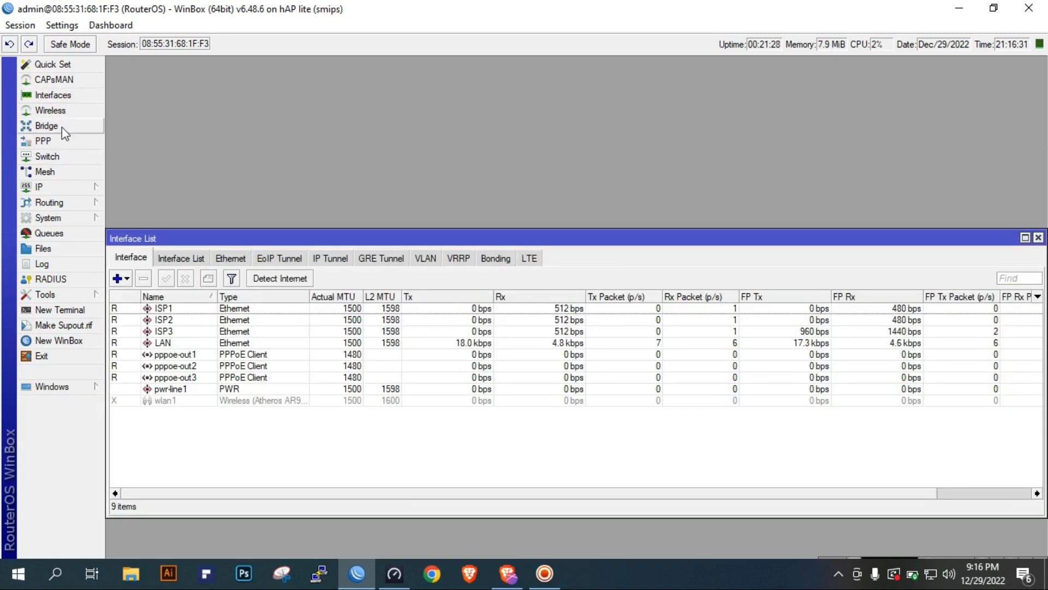
click(87, 141)
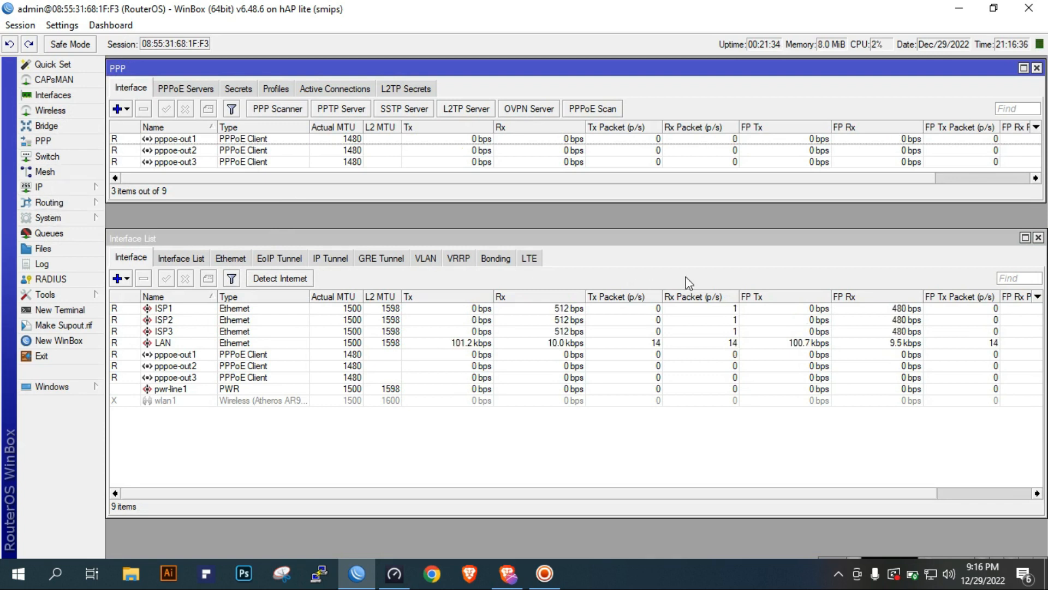
click(725, 274)
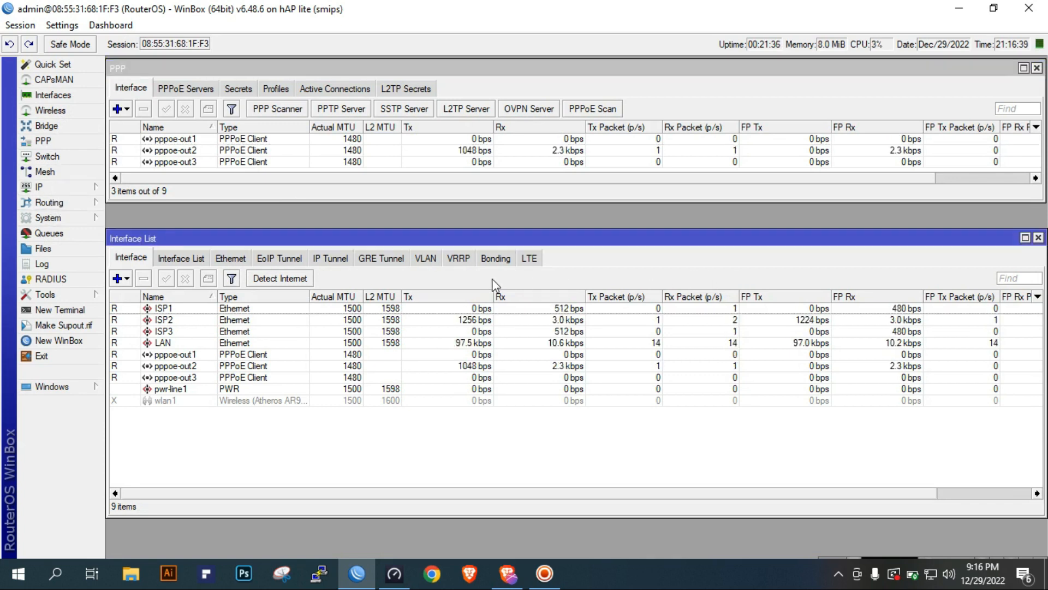
click(1038, 238)
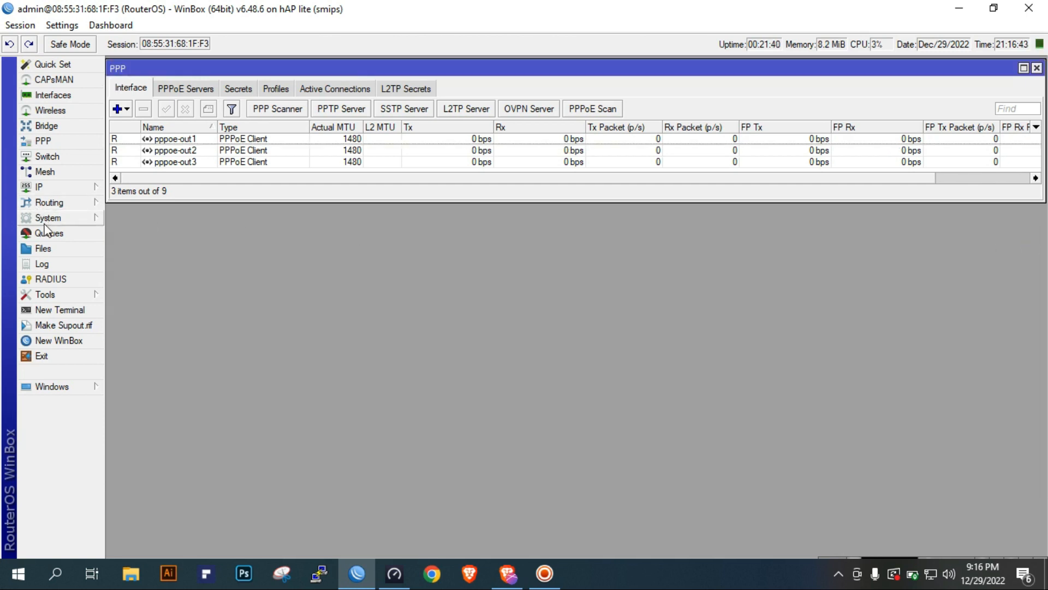
click(75, 187)
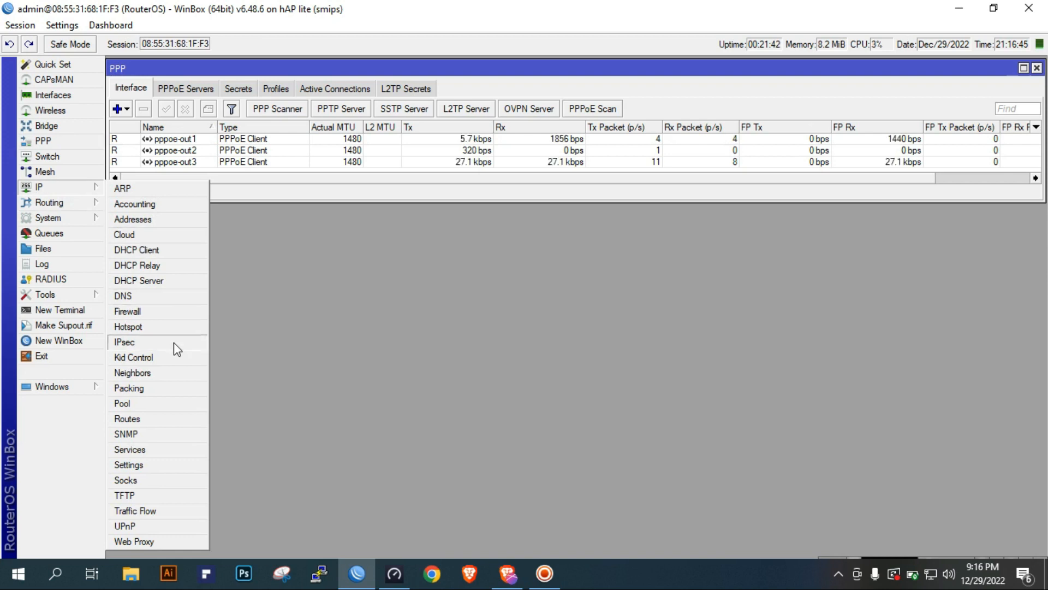
click(162, 312)
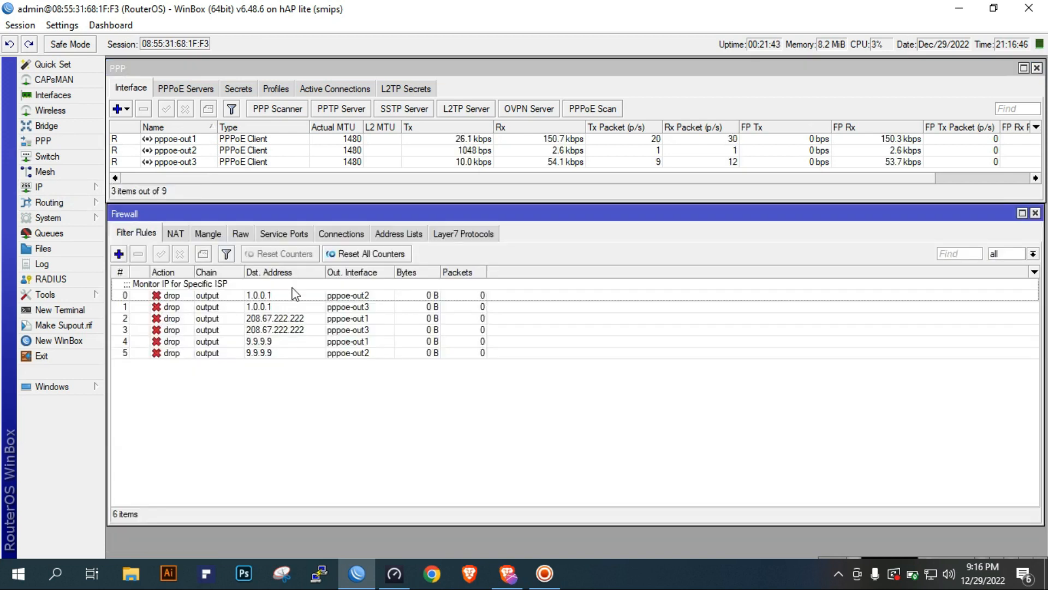
click(211, 240)
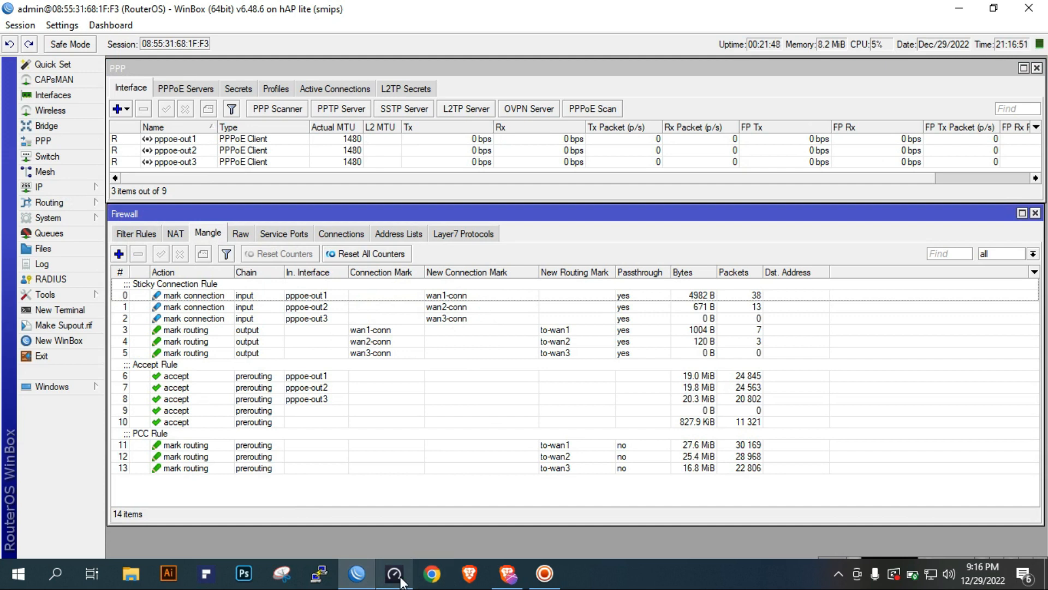
Switch to the Brave browser and rerun the Fast.com internet speed test
click(507, 573)
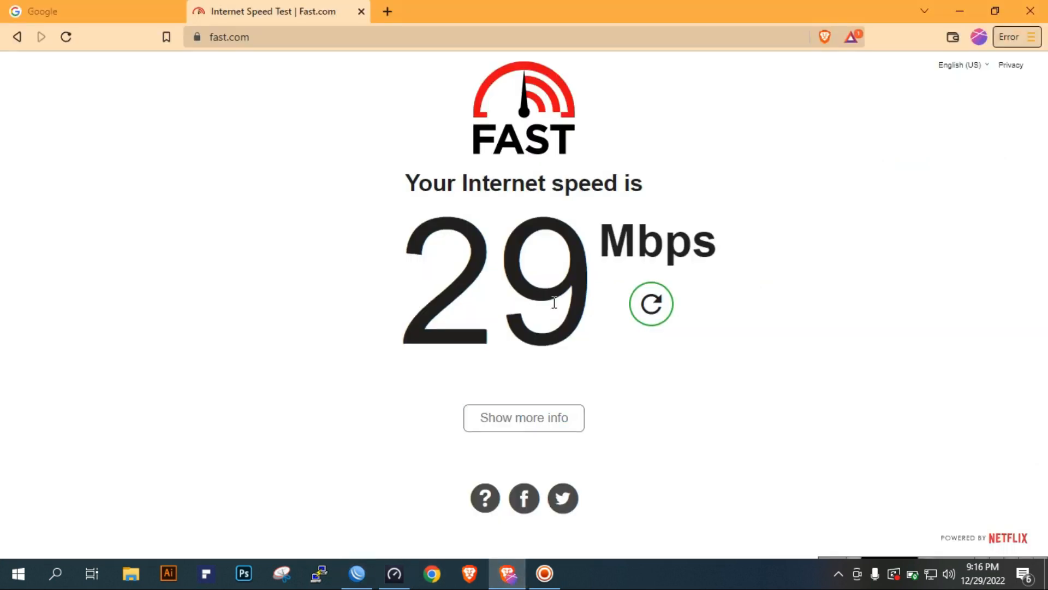
click(651, 309)
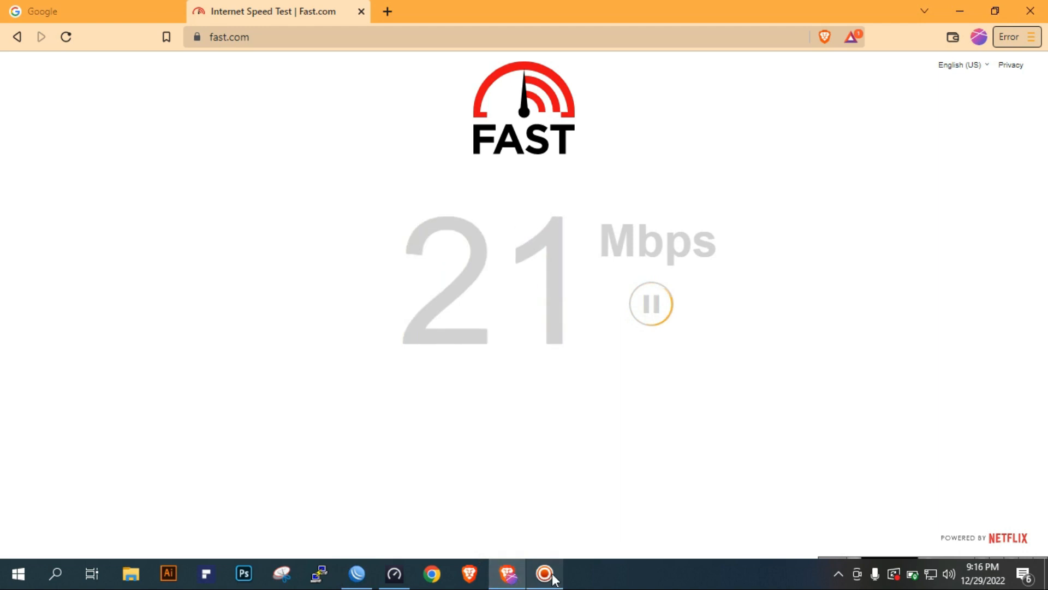
Switch to WinBox and compare the live Tx and Rx rates of the three PPPoE interfaces during the speed test
click(357, 573)
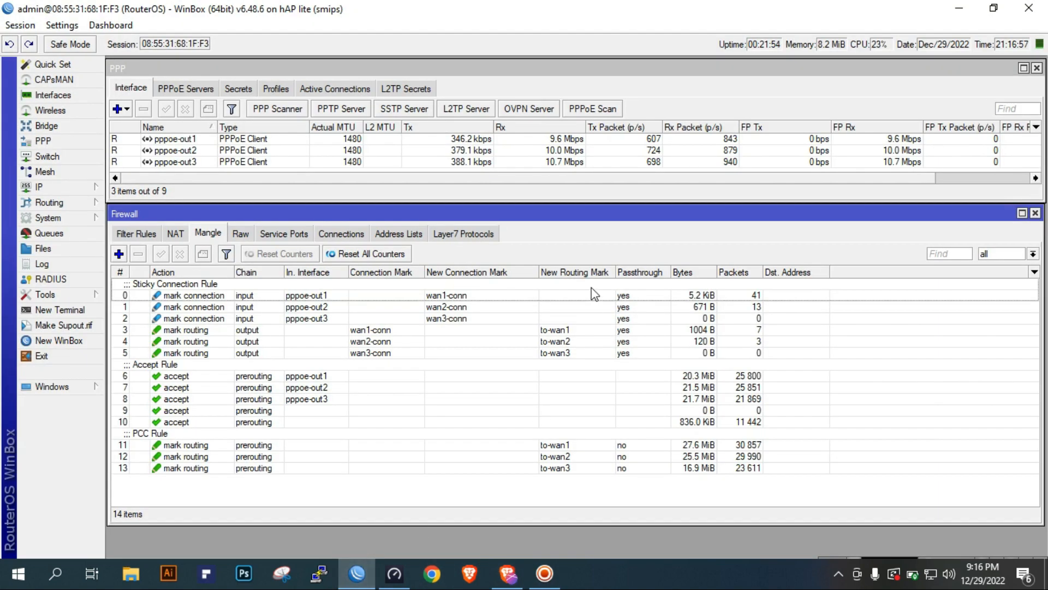
click(567, 141)
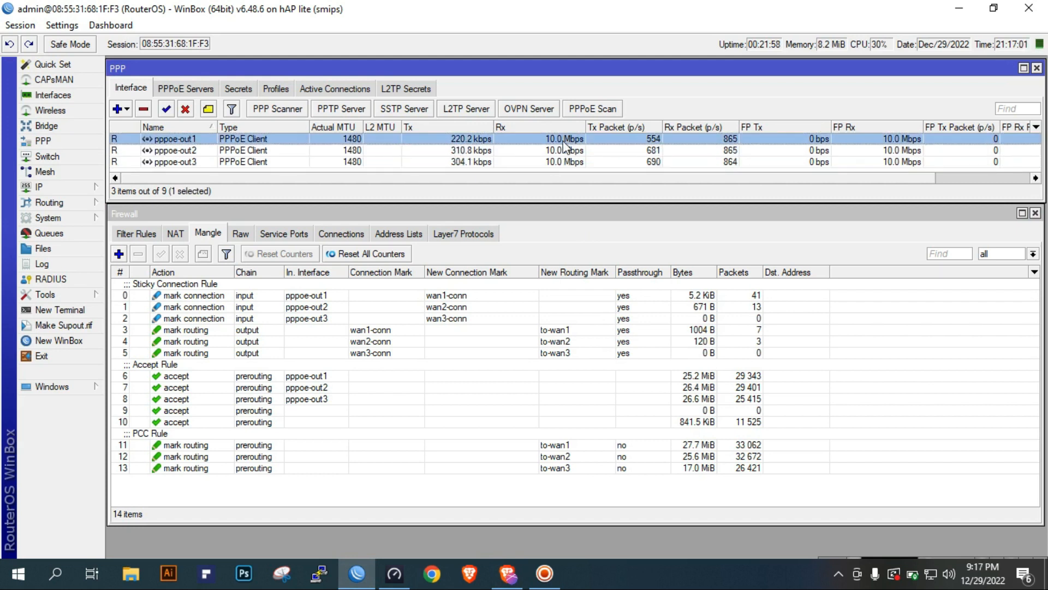
click(552, 163)
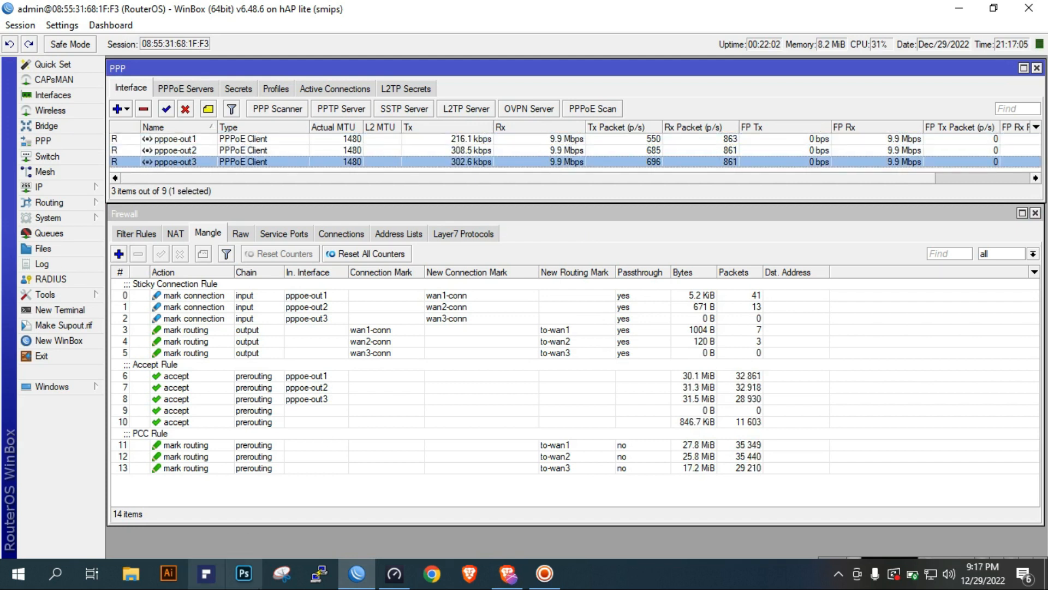
click(363, 583)
click(364, 583)
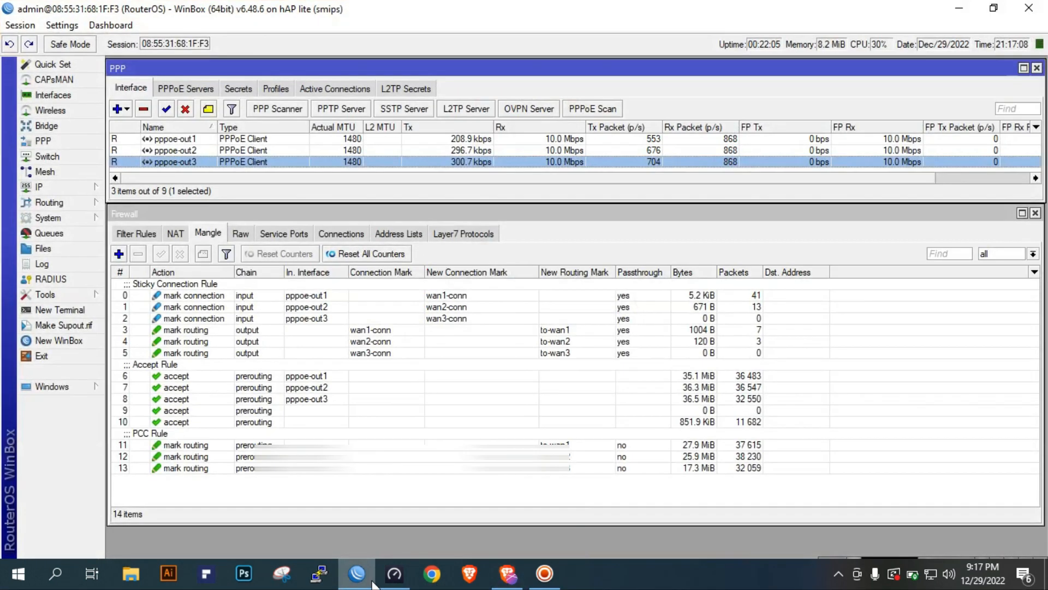
Alternate between the Fast.com test in Brave and WinBox to check the speed result against the PPPoE traffic
click(517, 581)
click(517, 419)
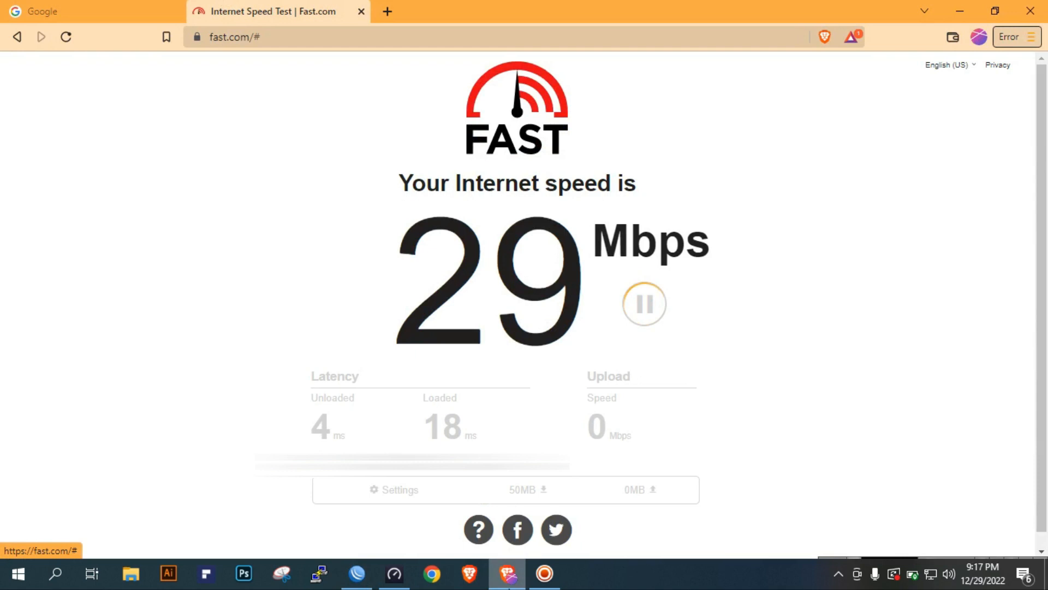
click(507, 582)
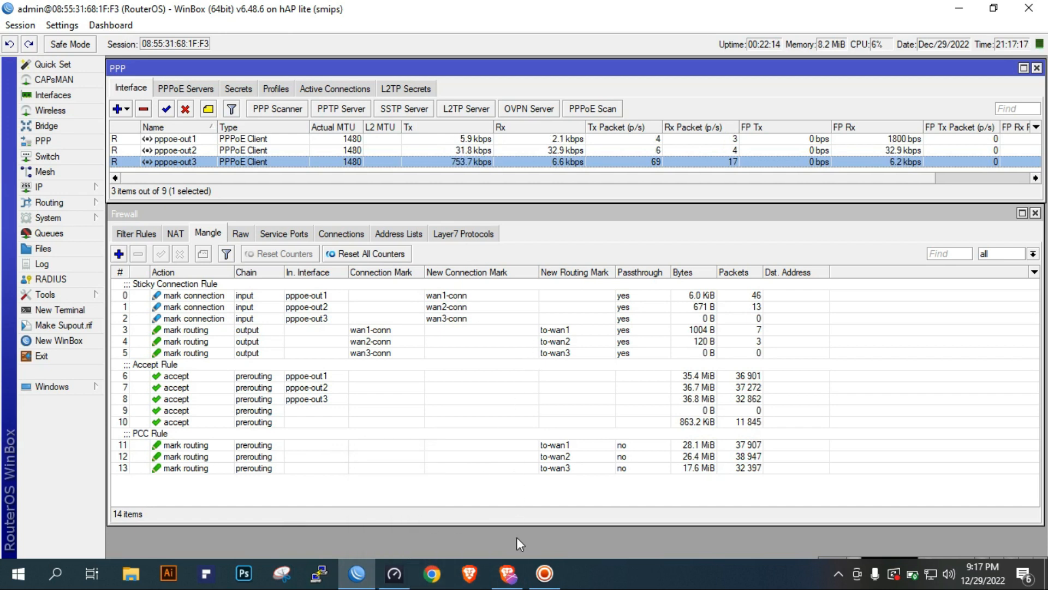
click(509, 579)
click(510, 581)
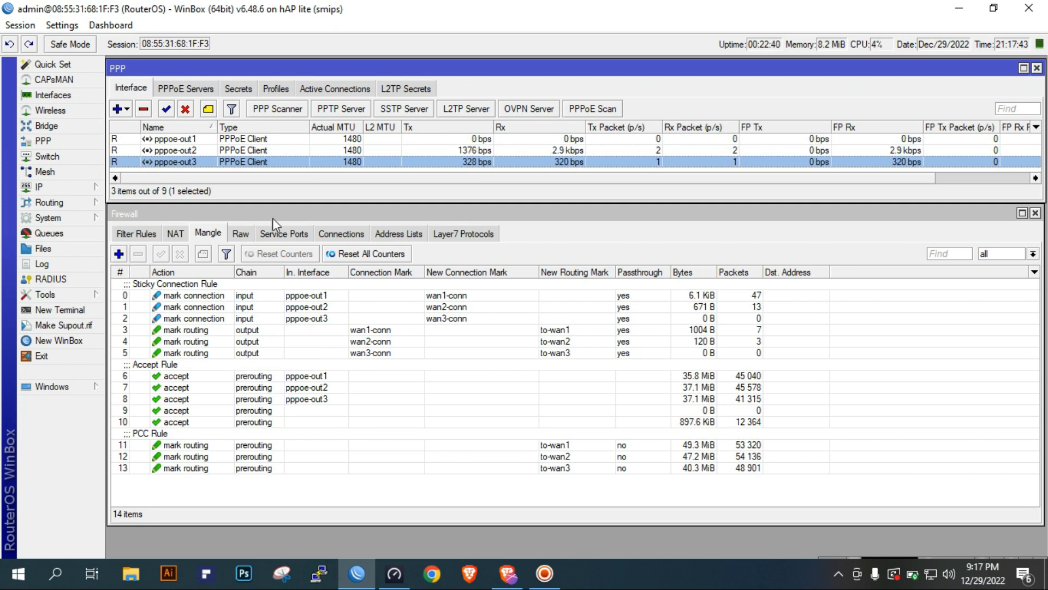
Review the ISP interfaces in the interface list, inspect the general settings of ISP2, and close its properties
click(53, 95)
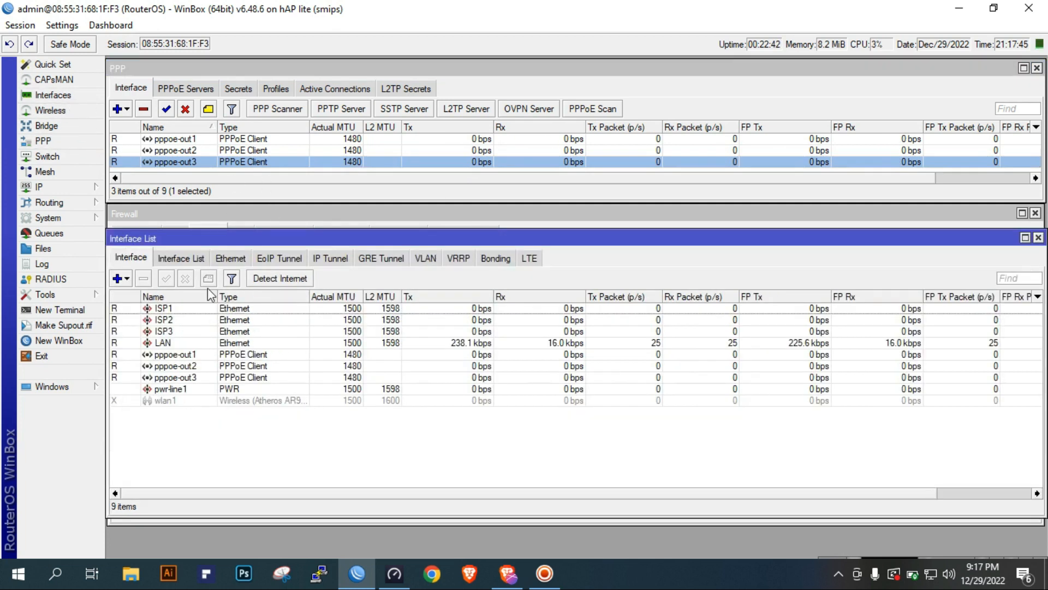
click(197, 308)
click(195, 320)
double_click(195, 316)
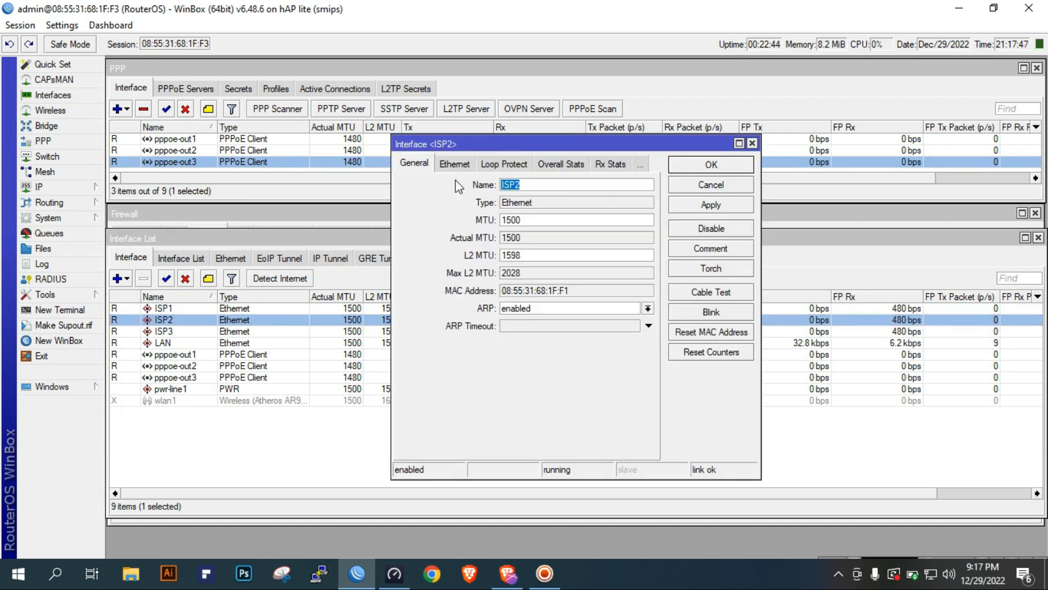
click(710, 184)
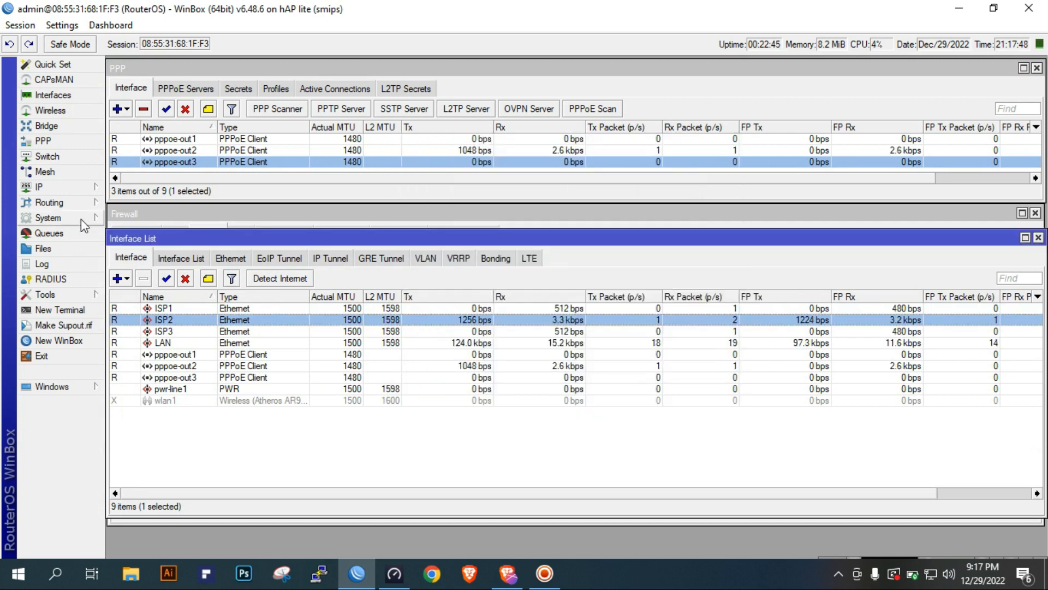
Review the pppoe-out1 client's parent interface and Dial Out settings, including user, password and default route options, and close its properties
click(75, 136)
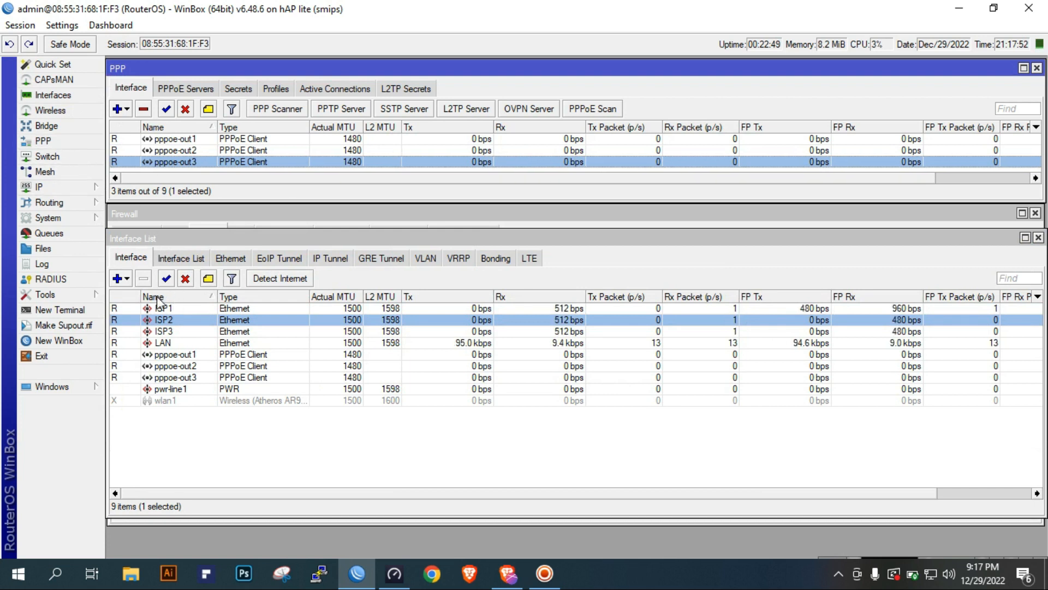
click(223, 214)
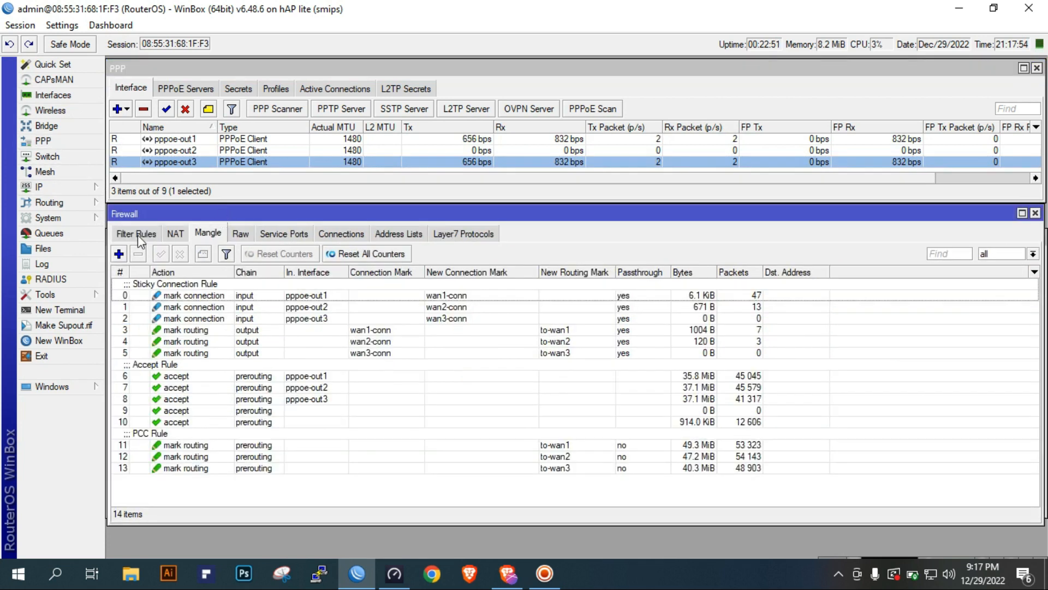
click(67, 144)
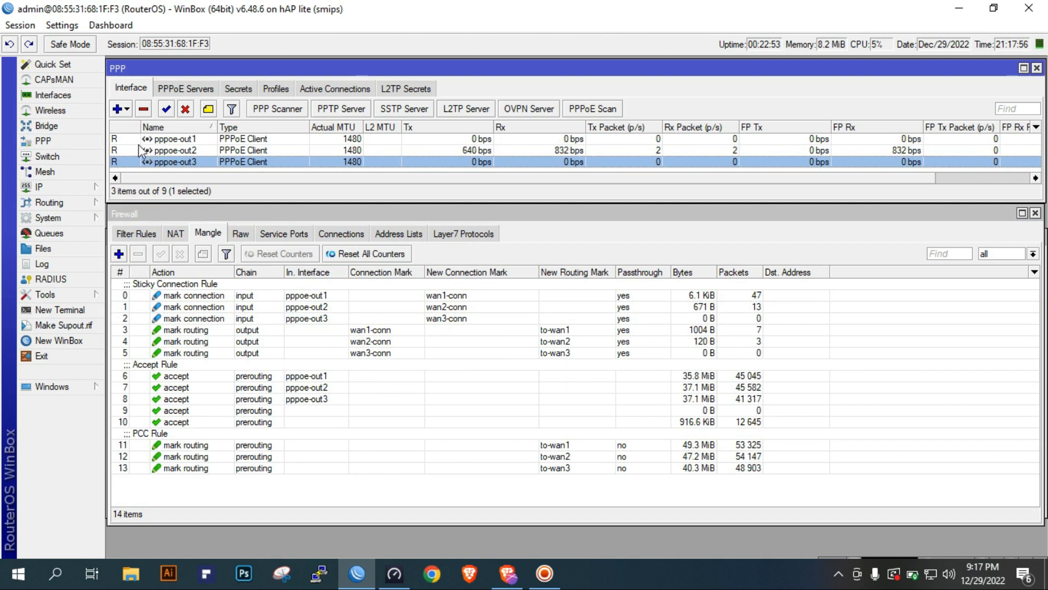
click(127, 109)
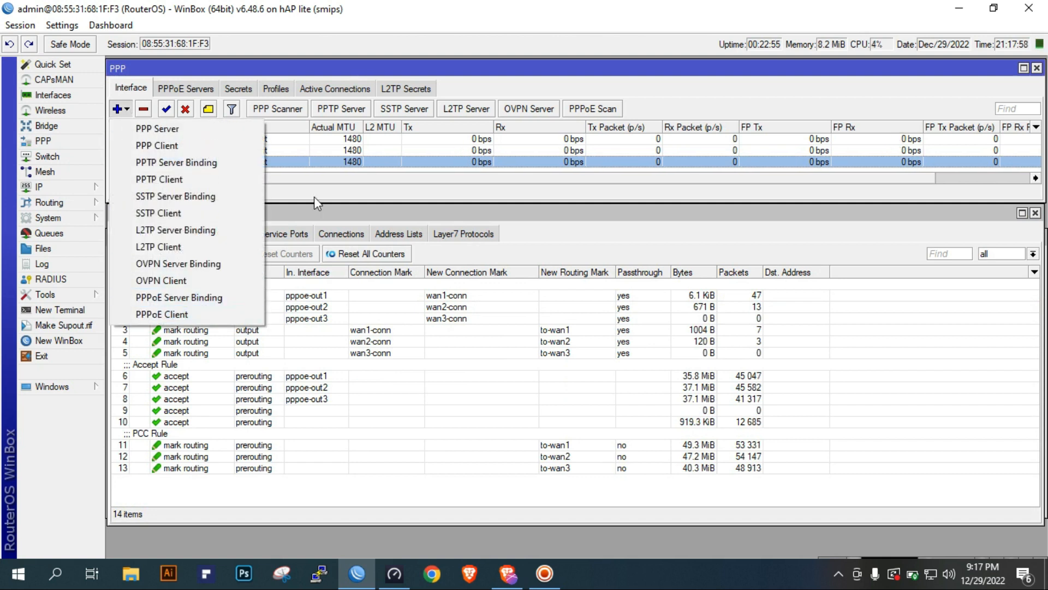
double_click(349, 138)
click(425, 164)
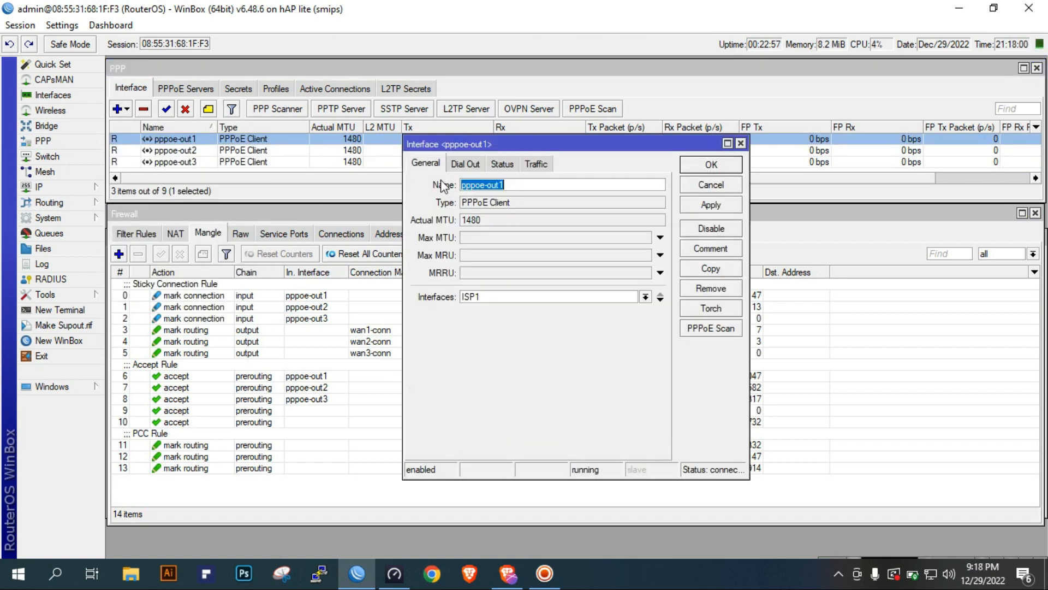
click(531, 295)
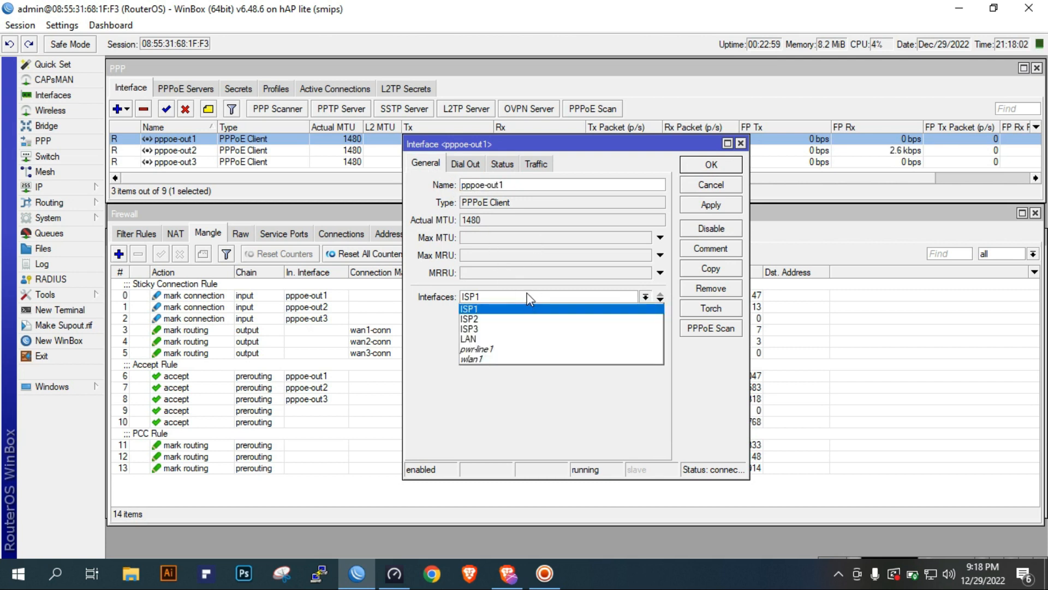
click(424, 313)
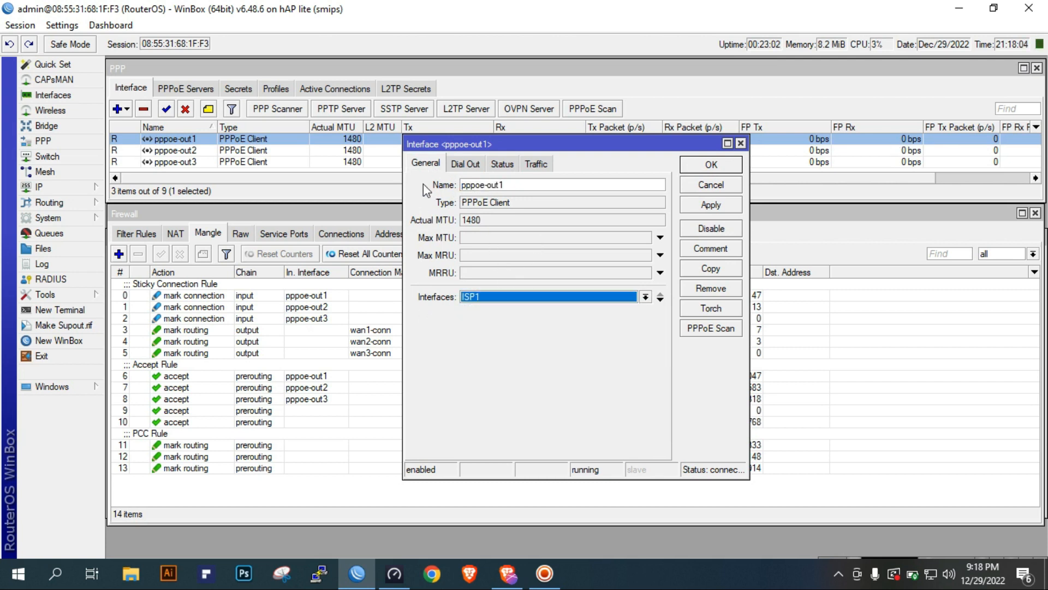
click(465, 164)
click(548, 225)
click(553, 246)
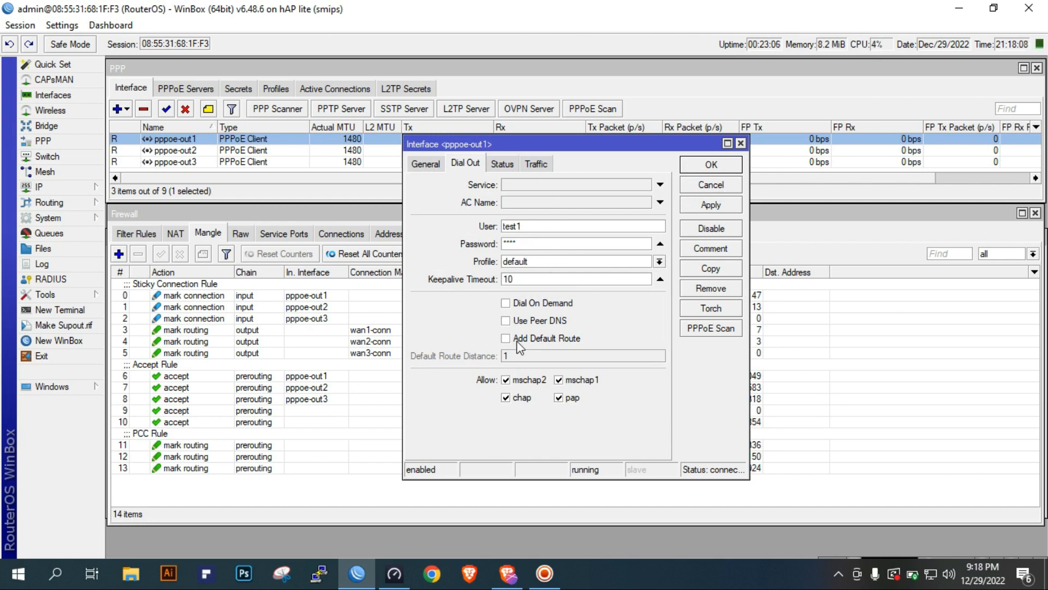
click(711, 165)
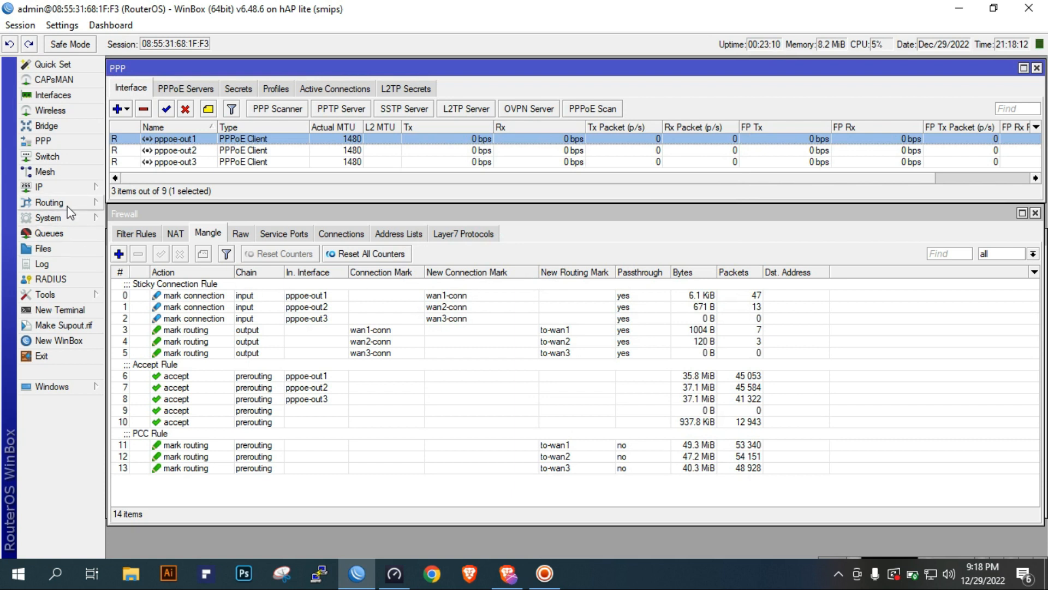
Review the IP address list for the three PPPoE interfaces and the LAN, and close the list
click(49, 187)
click(152, 216)
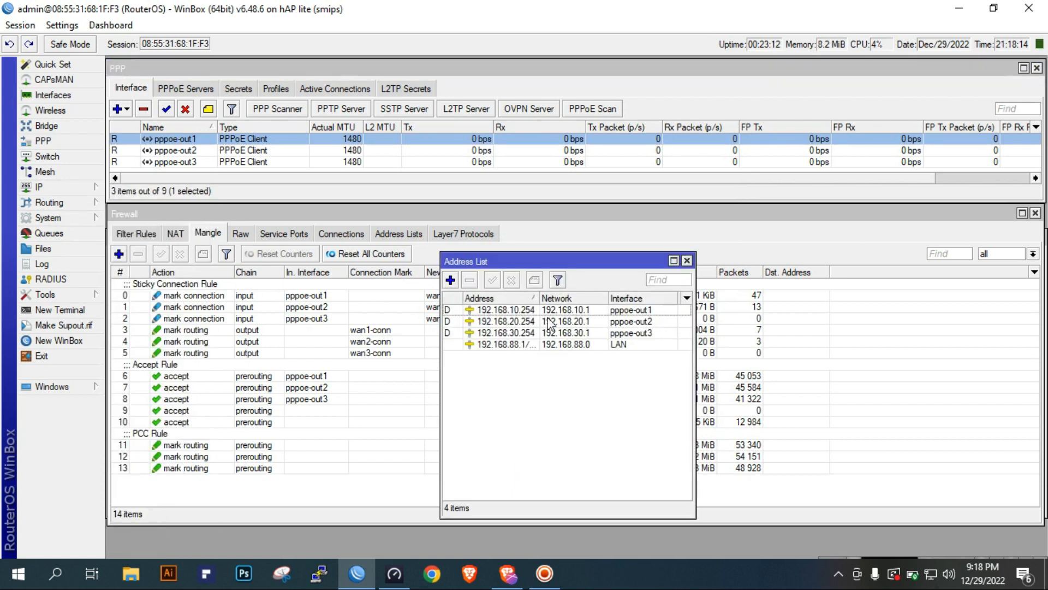
click(565, 344)
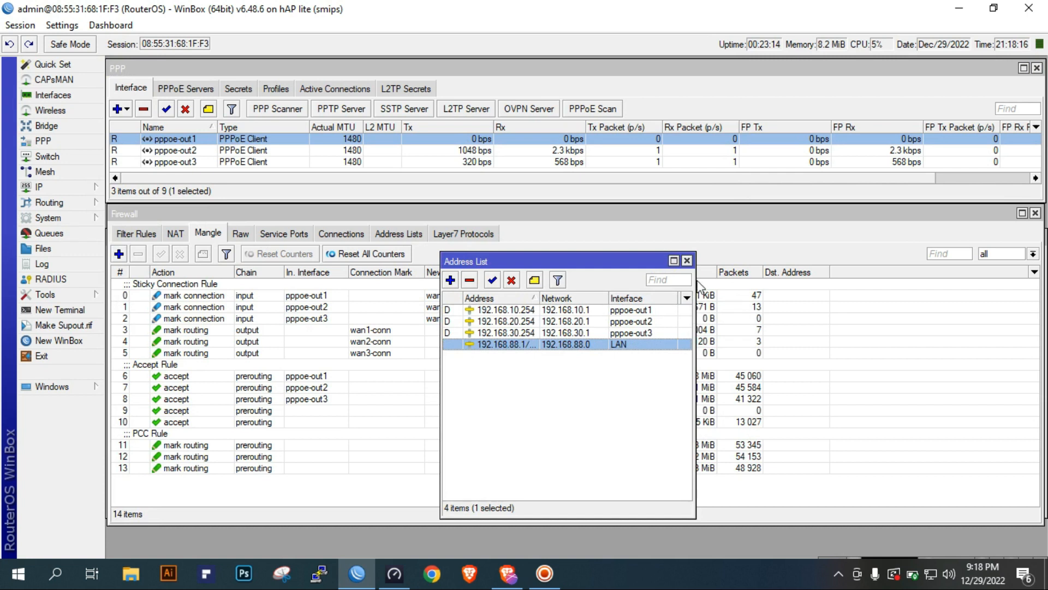
click(687, 260)
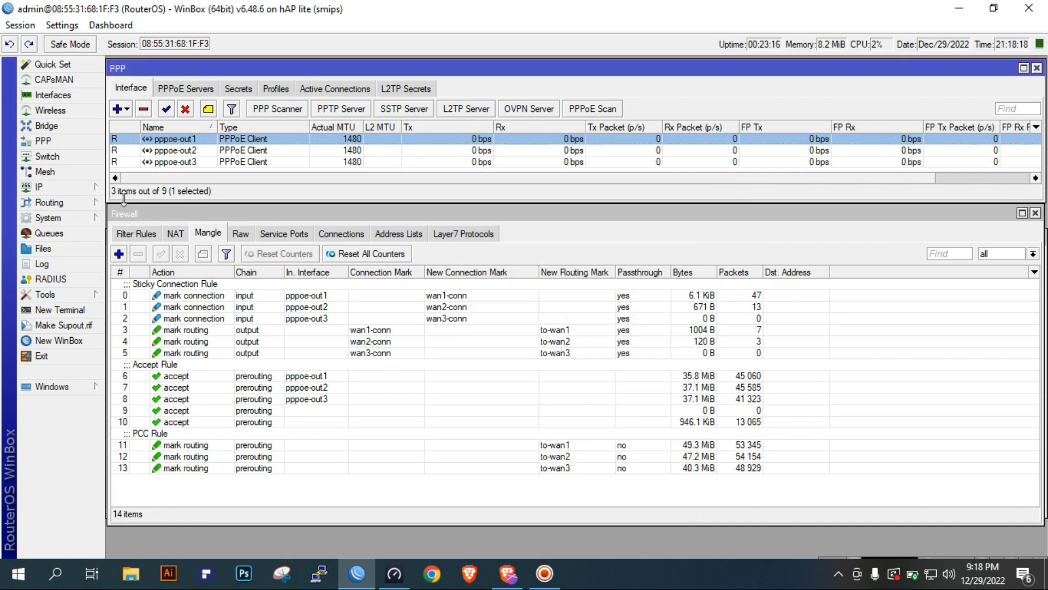
Review the LAN-DHCP server and the router's DNS settings, and close both windows
click(64, 188)
click(174, 282)
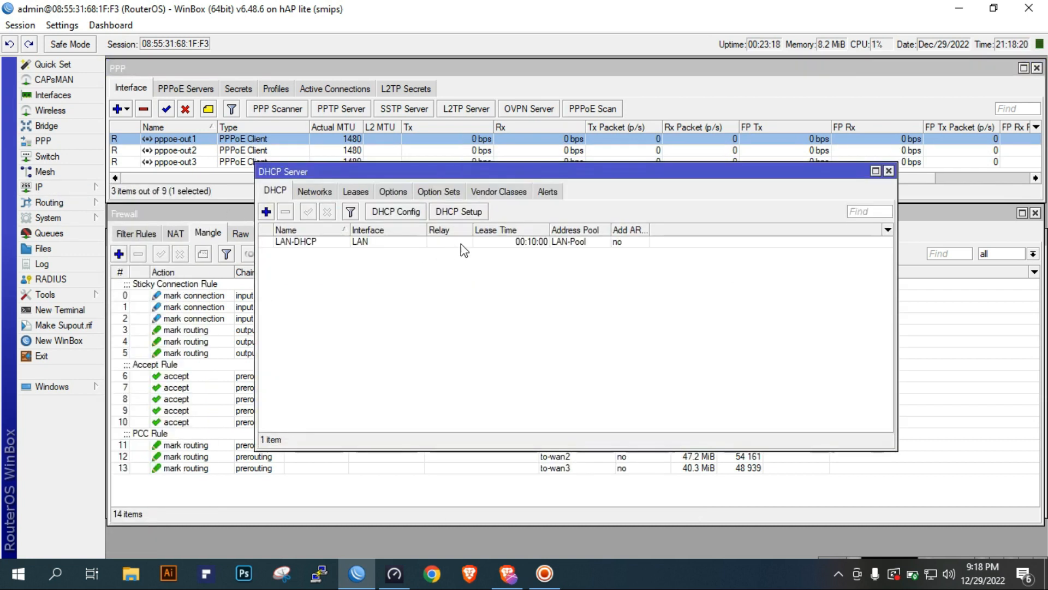
double_click(461, 241)
click(700, 165)
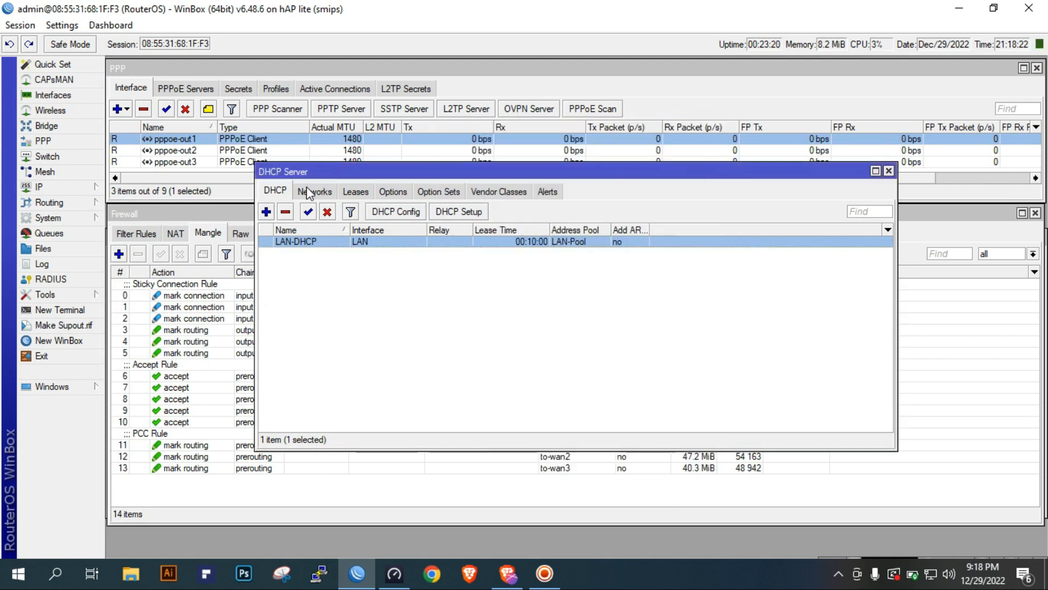
click(82, 187)
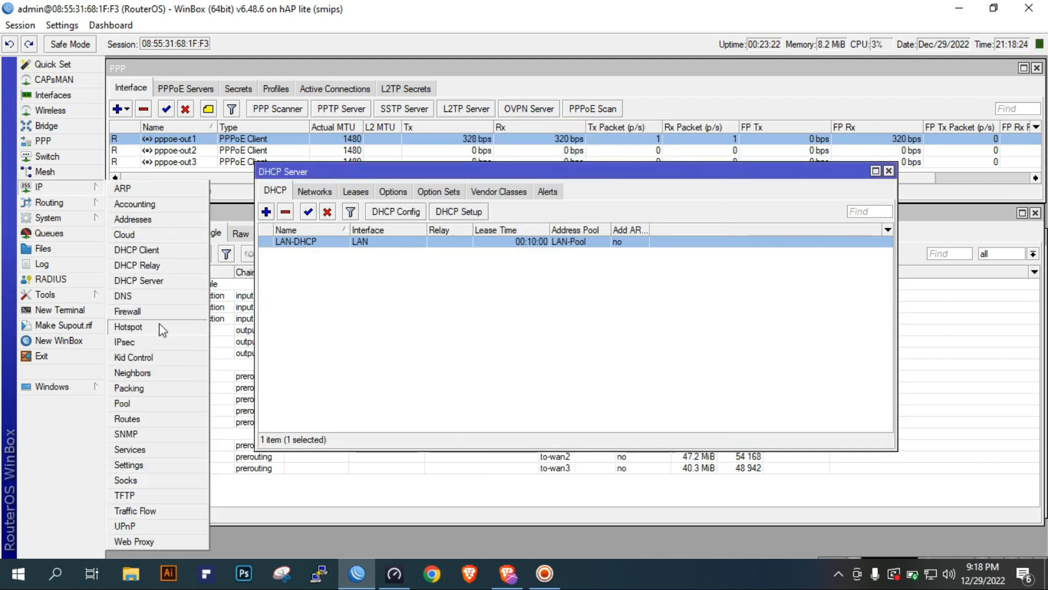
click(169, 295)
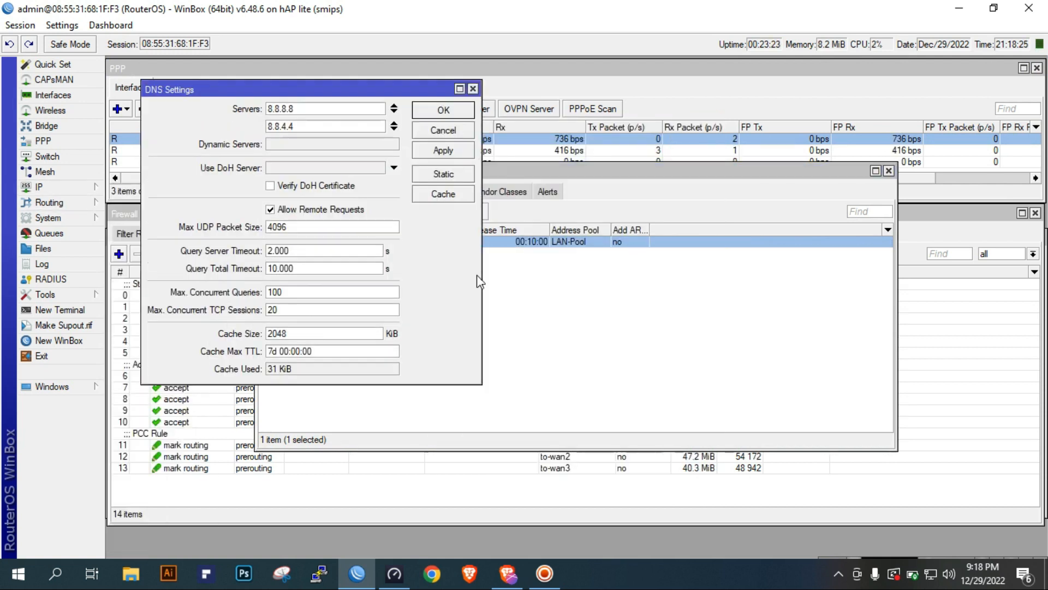
click(473, 89)
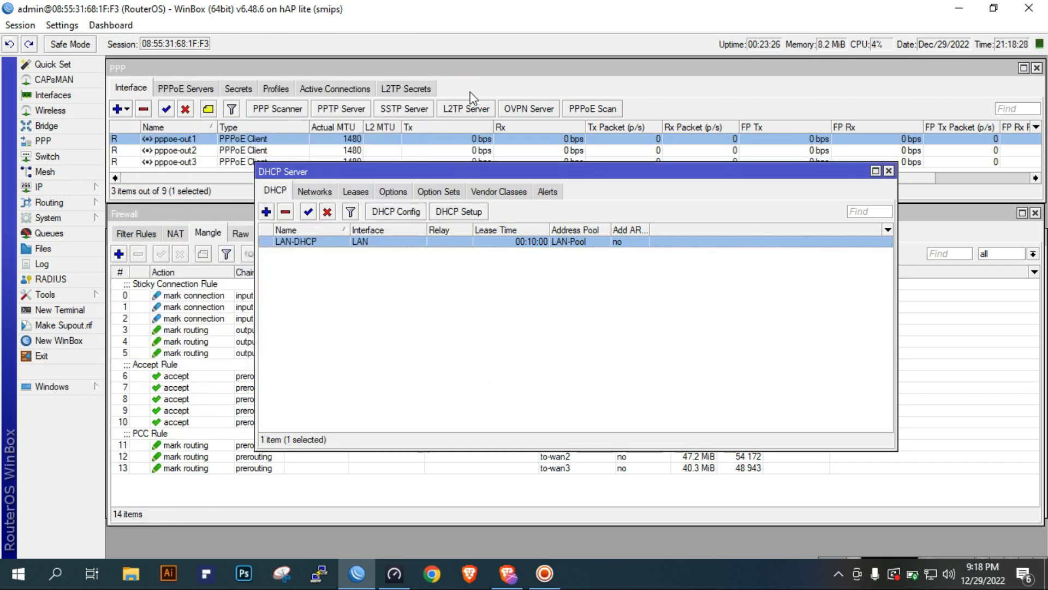
click(893, 172)
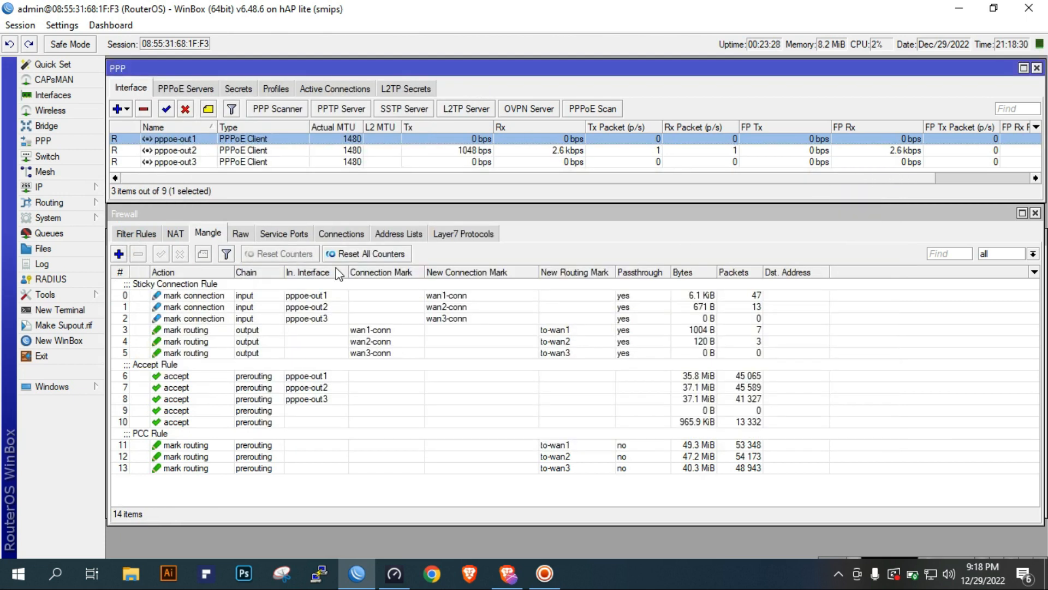
Examine the firewall NAT masquerade rules and the out interface assigned to each
click(176, 233)
click(291, 286)
click(291, 296)
click(276, 314)
click(666, 294)
click(647, 283)
click(632, 296)
click(310, 307)
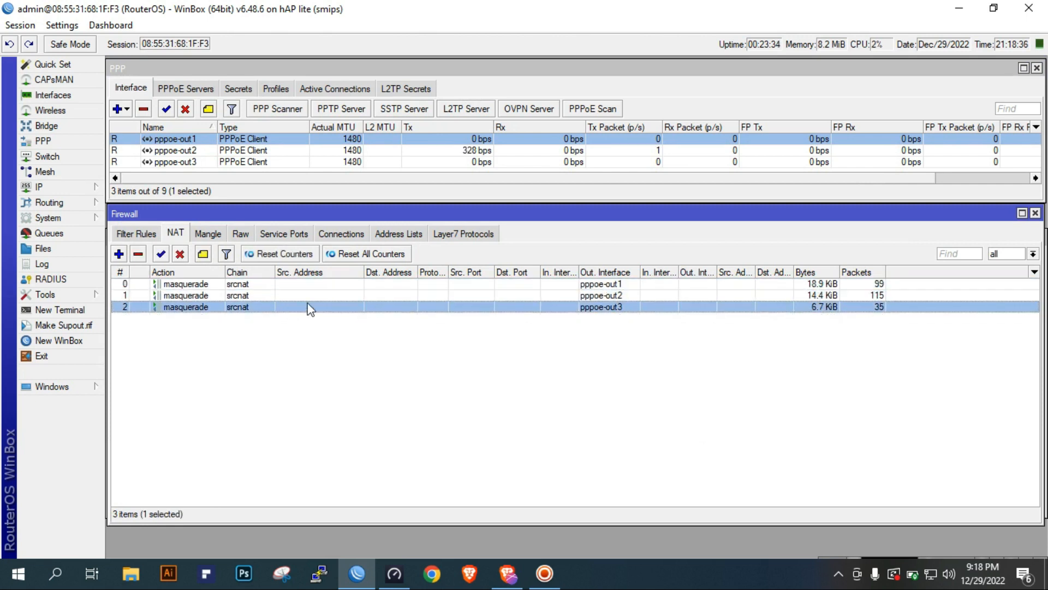
Go through the firewall mangle rules, examining the sticky connection rules and the accept rules for each PPPoE interface
click(218, 236)
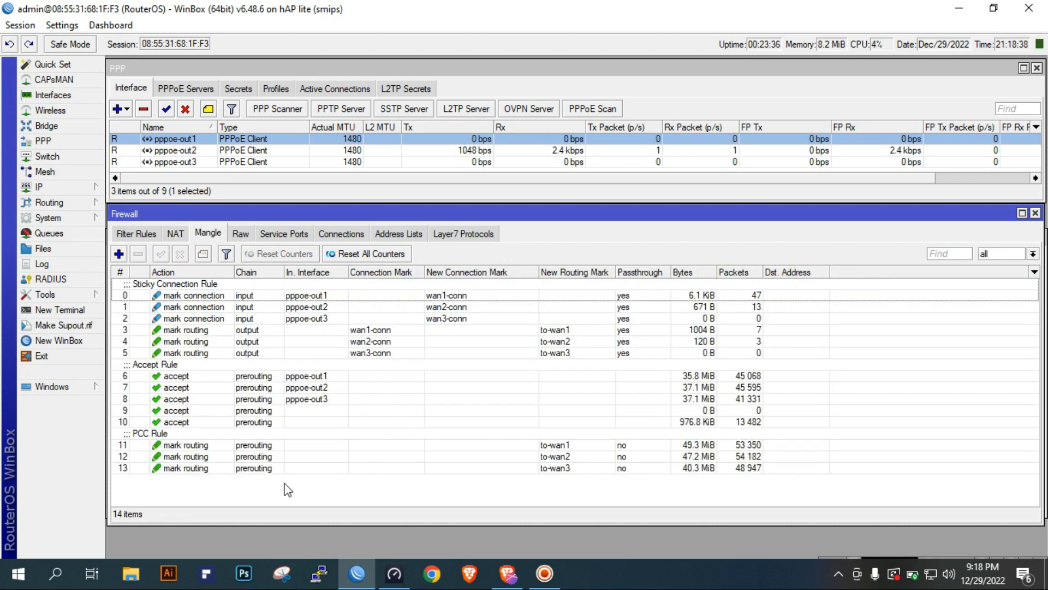
click(220, 294)
click(237, 354)
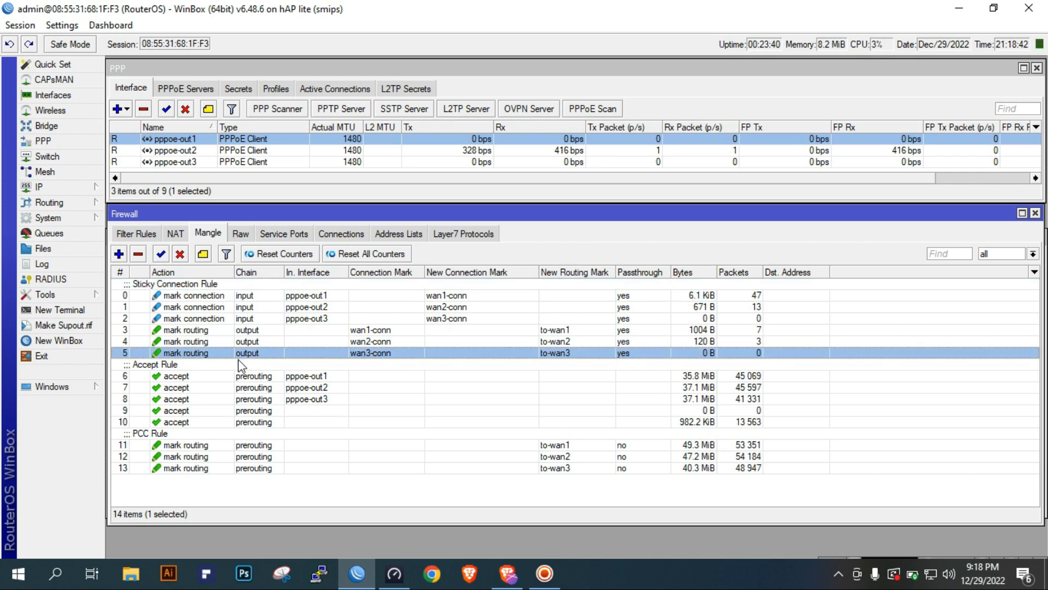
click(180, 374)
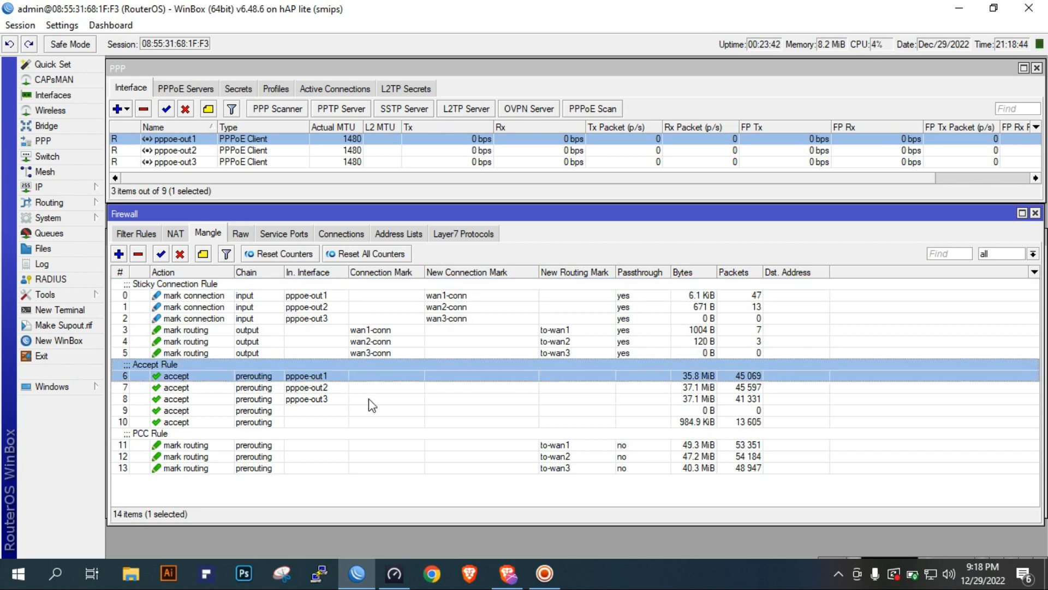
click(305, 389)
click(295, 409)
click(295, 388)
click(305, 375)
click(293, 398)
click(277, 411)
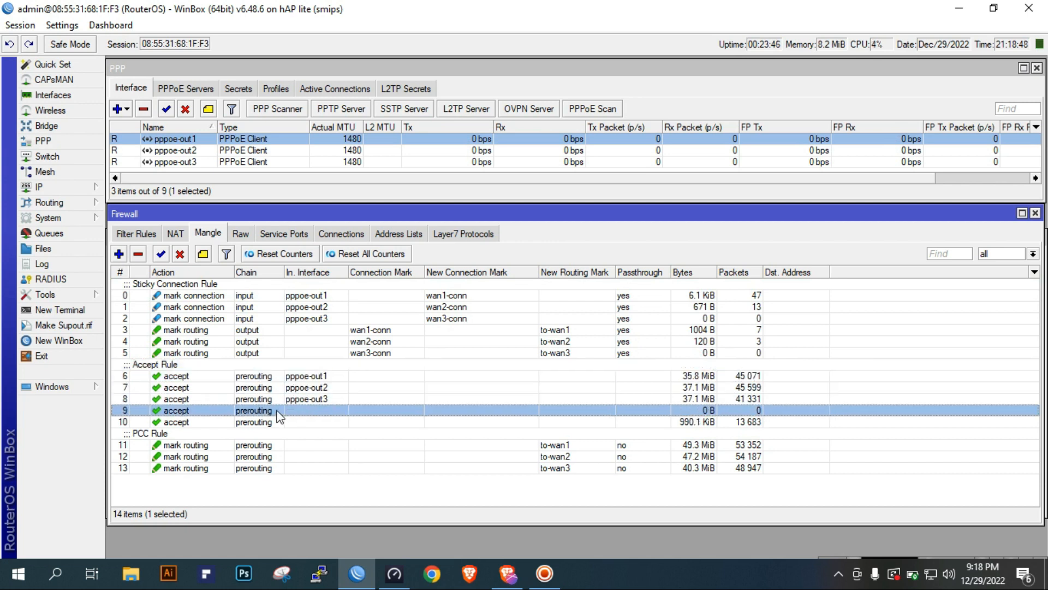
Examine the last two mangle accept rules, checking the source and destination address types of one and the destination address list of the other
double_click(282, 412)
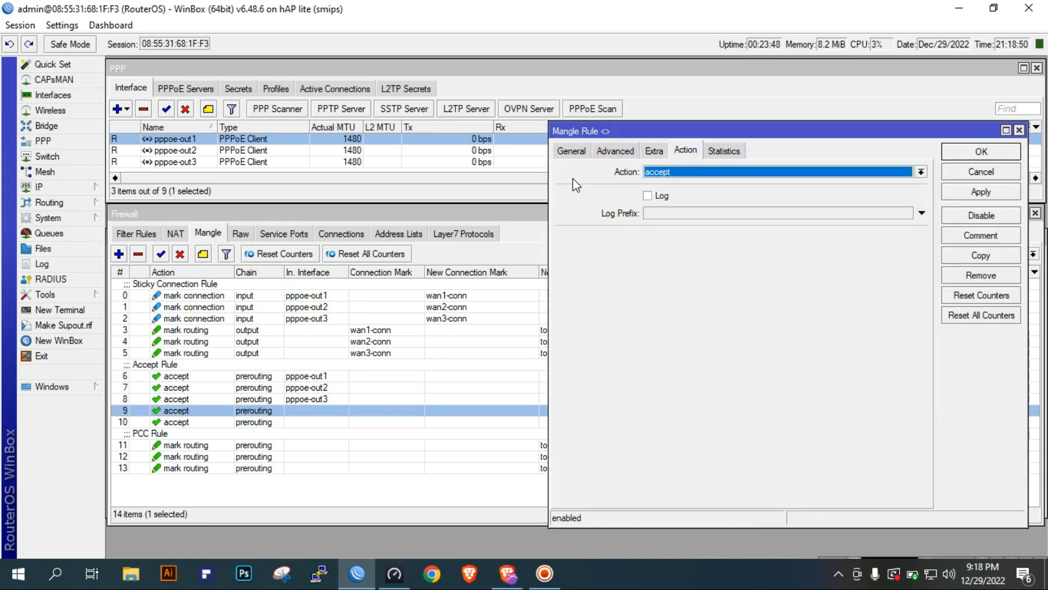
click(571, 151)
click(613, 151)
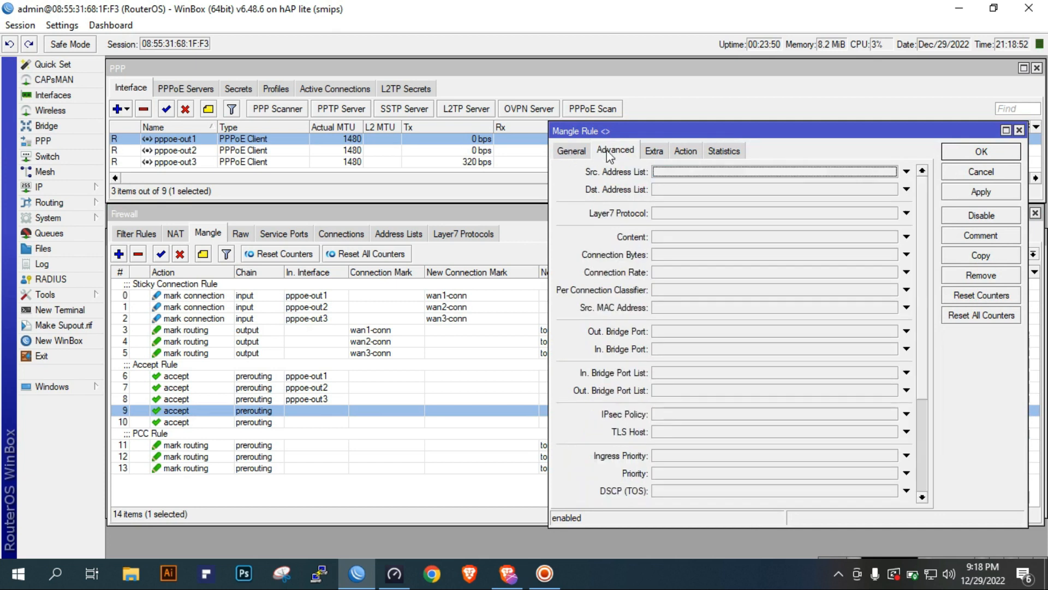
click(652, 156)
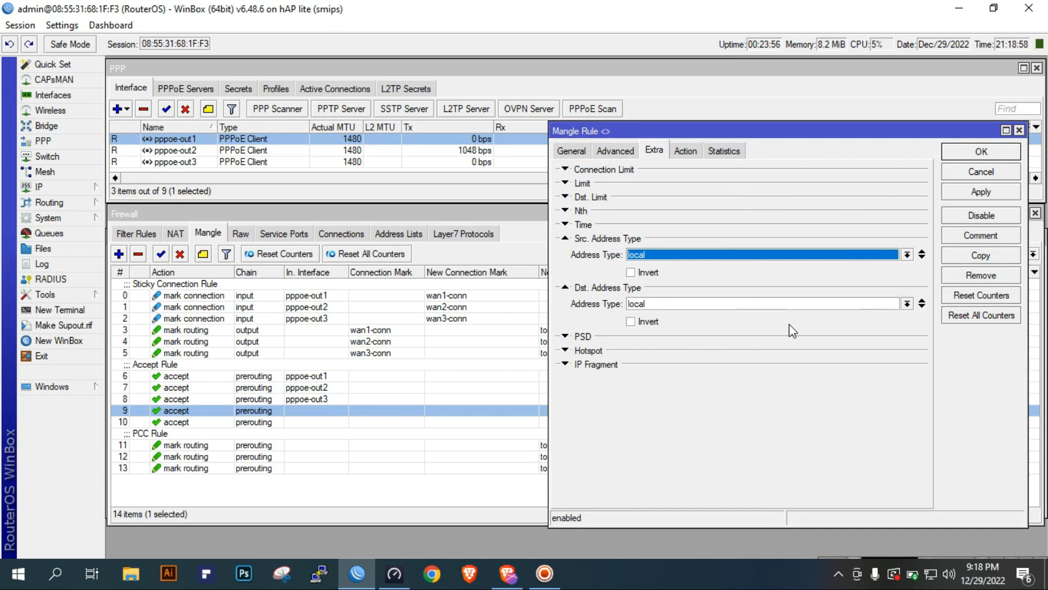
click(684, 151)
click(977, 174)
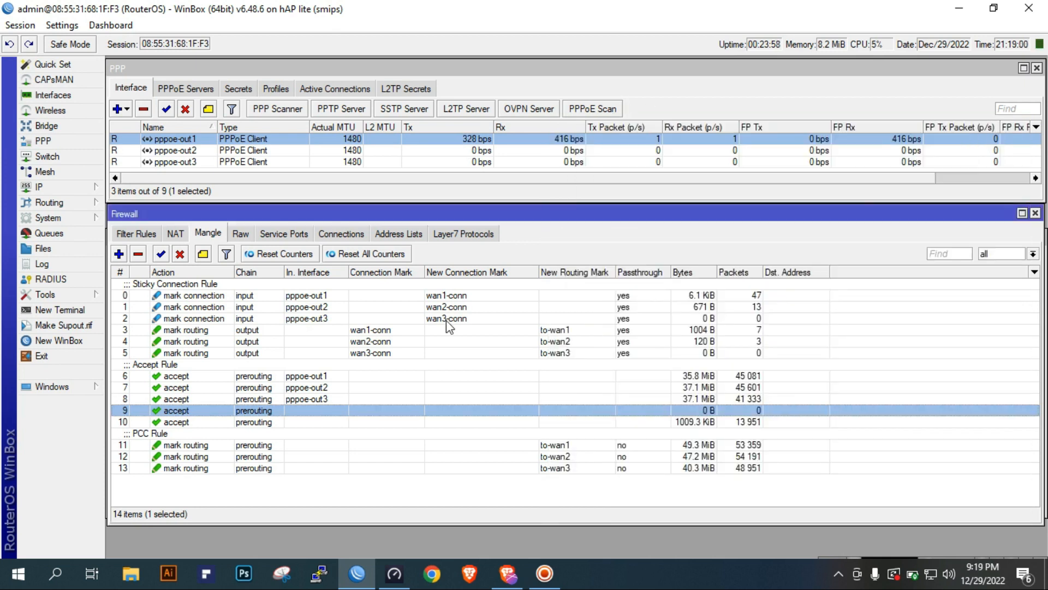
double_click(286, 422)
click(569, 155)
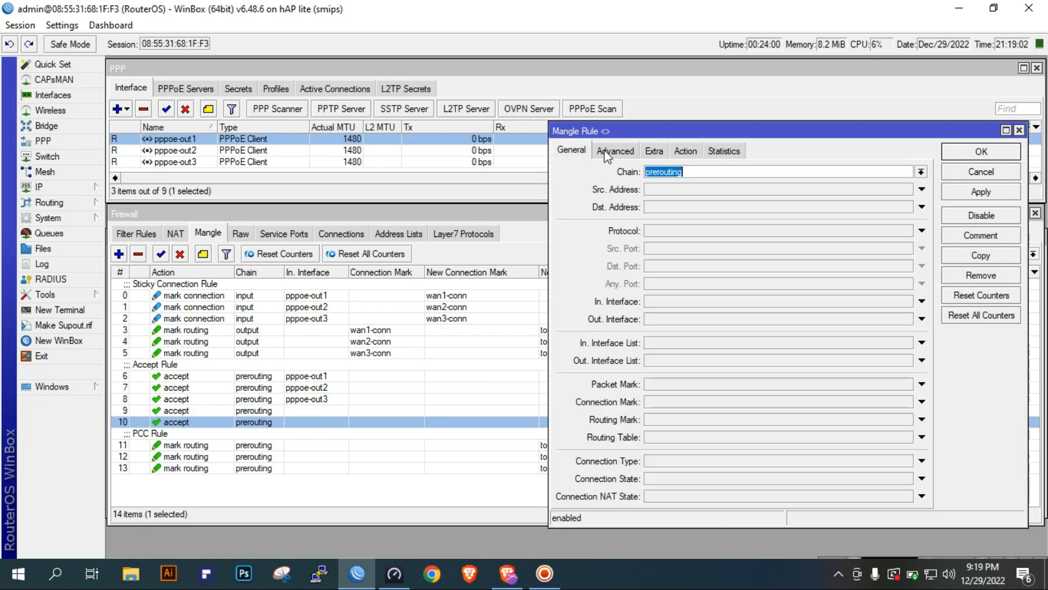
click(621, 152)
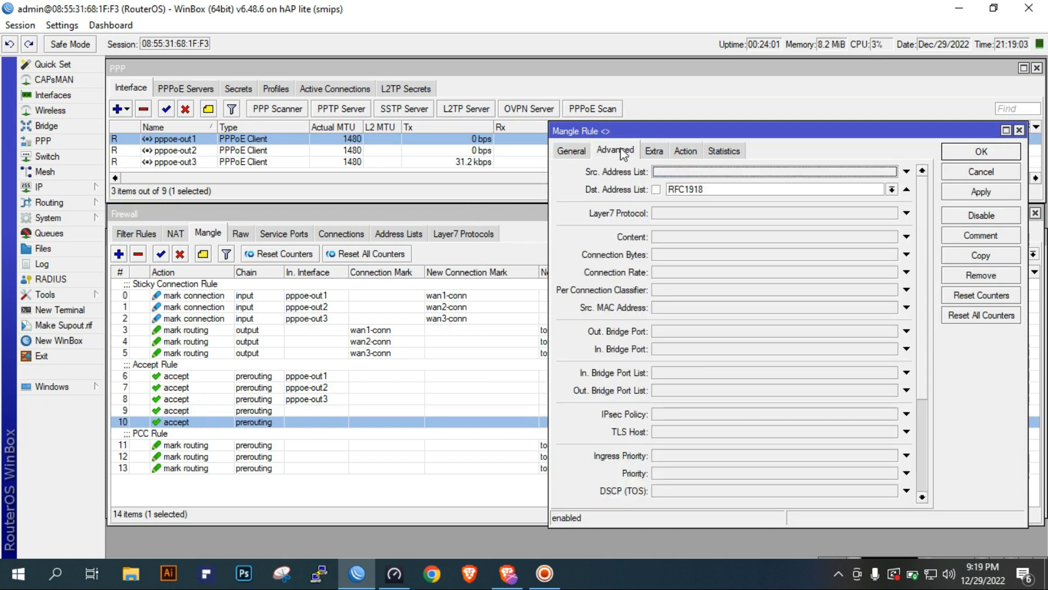
click(969, 178)
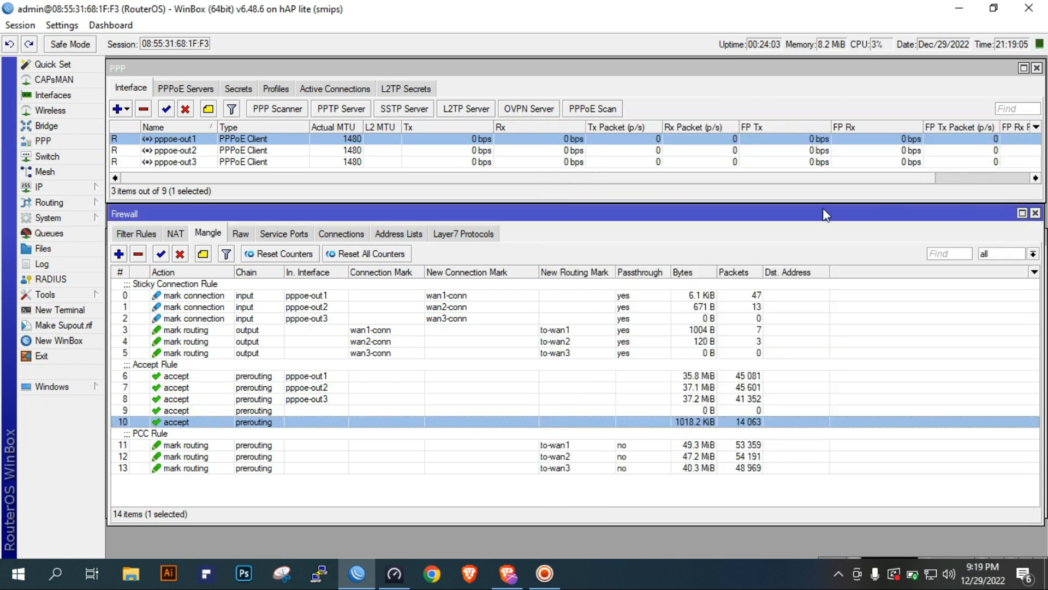
Examine the first PCC mangle rule's per connection classifier, destination address type and new routing mark, and close it without changes
click(218, 439)
double_click(244, 446)
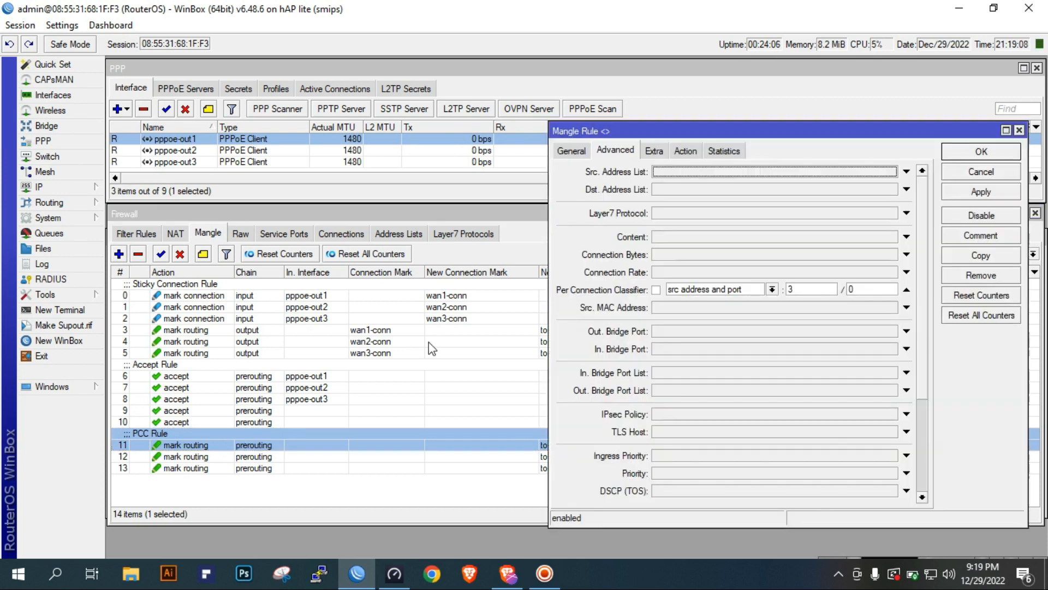
click(574, 152)
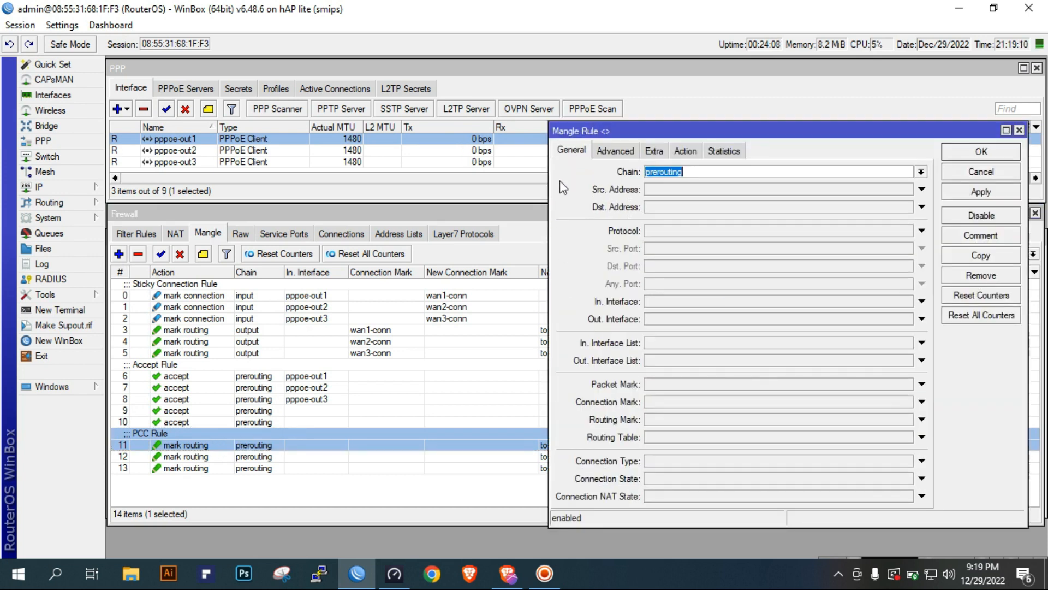
click(625, 151)
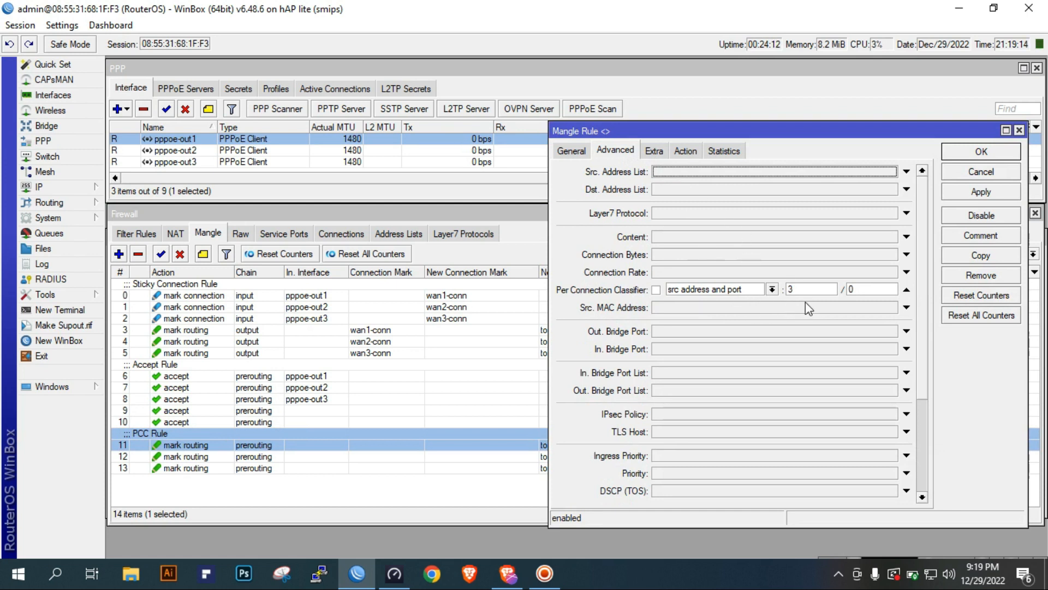
click(661, 154)
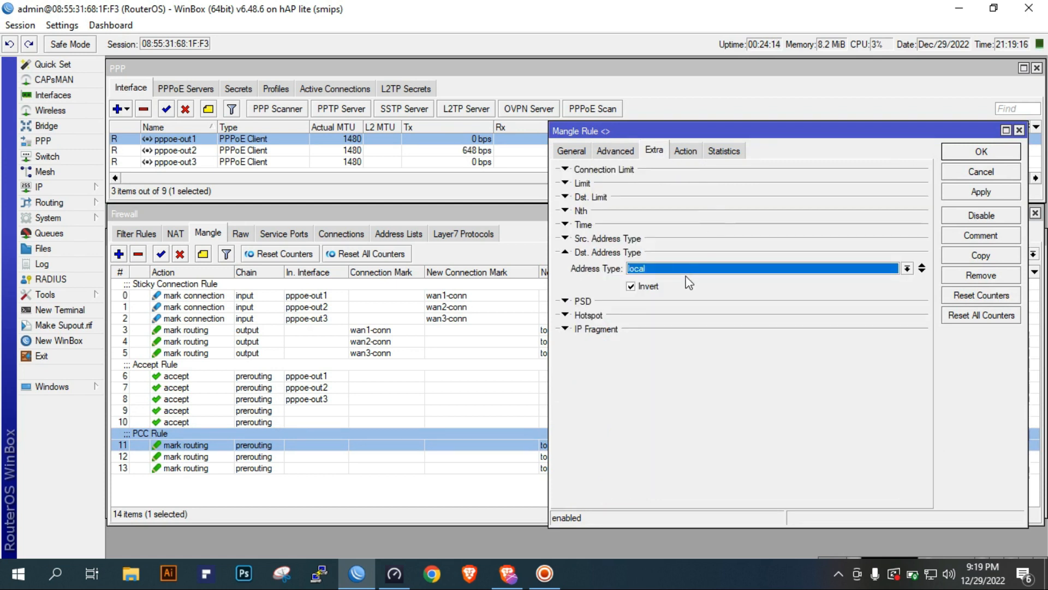
click(680, 152)
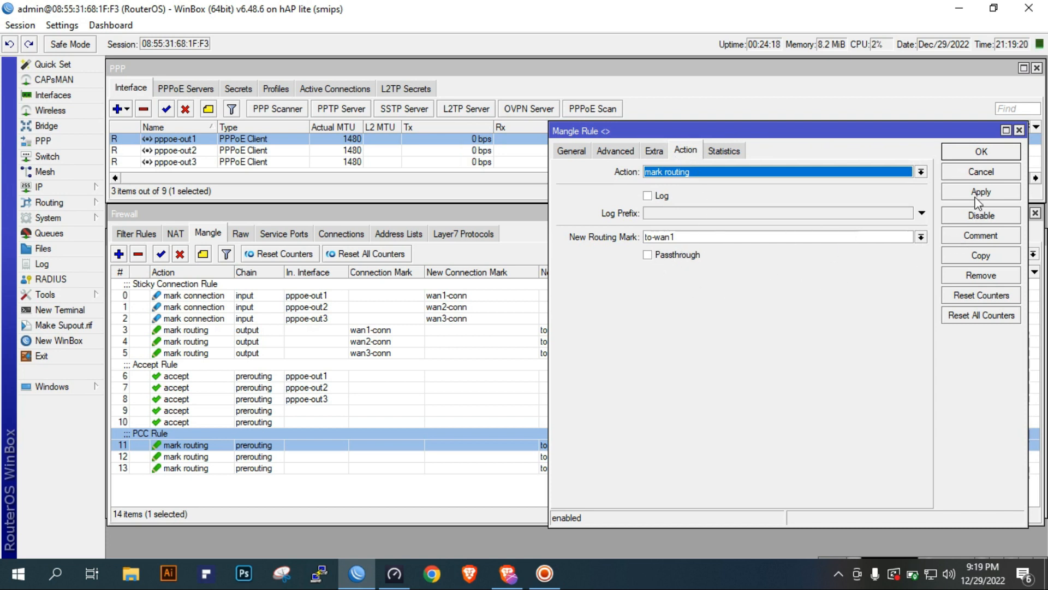
click(981, 171)
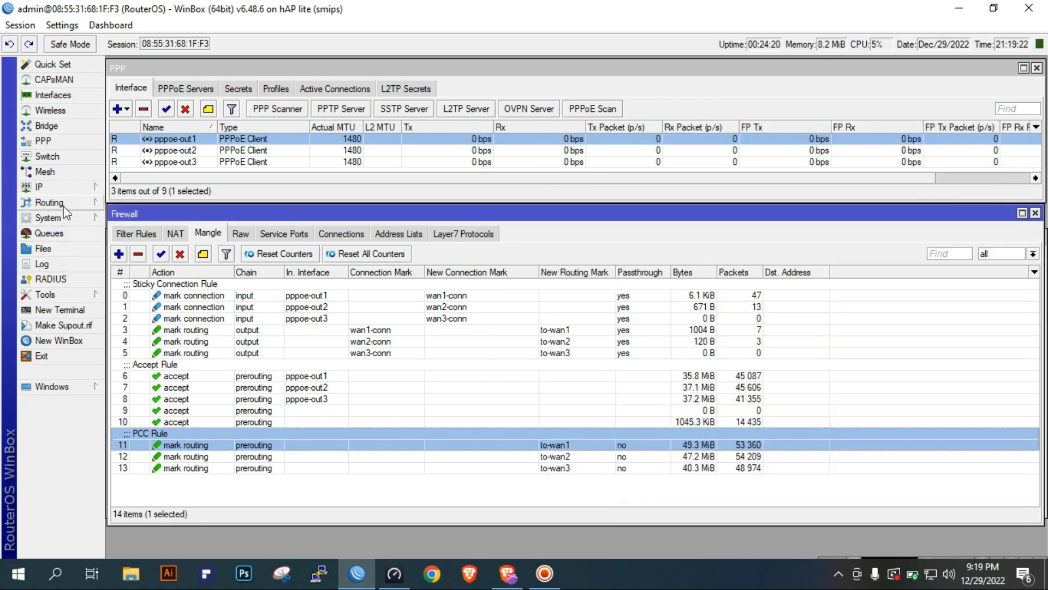
Open the IP route list and examine the three default routes without a routing mark, closing each one
click(74, 191)
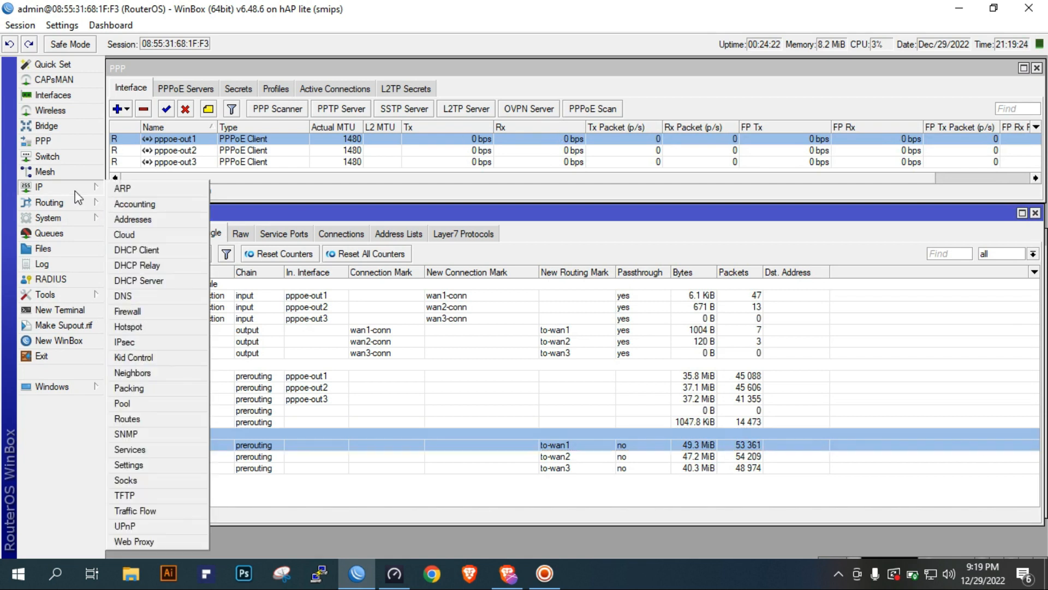
click(166, 419)
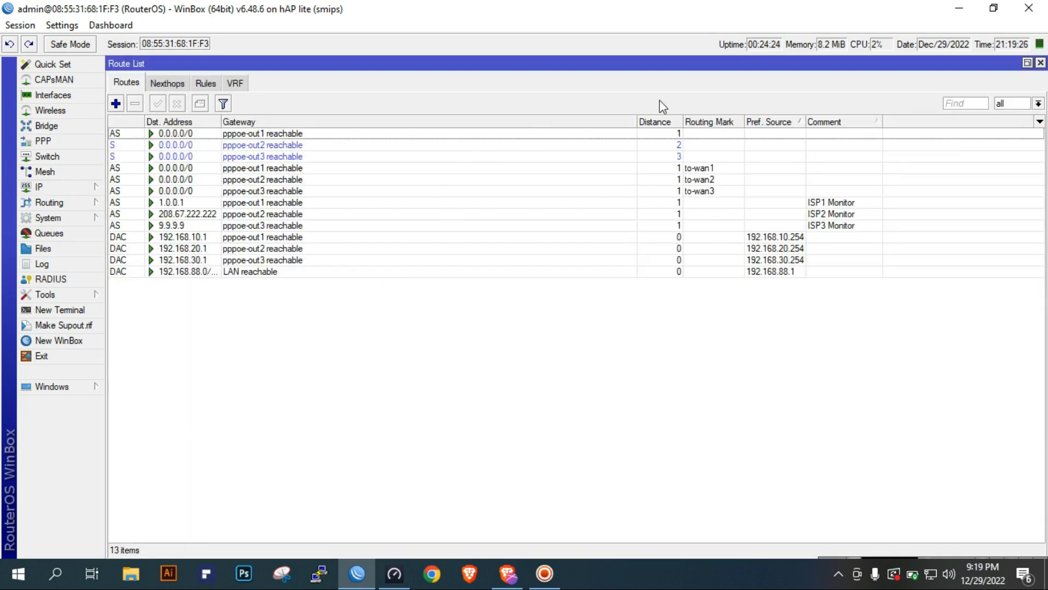
double_click(720, 137)
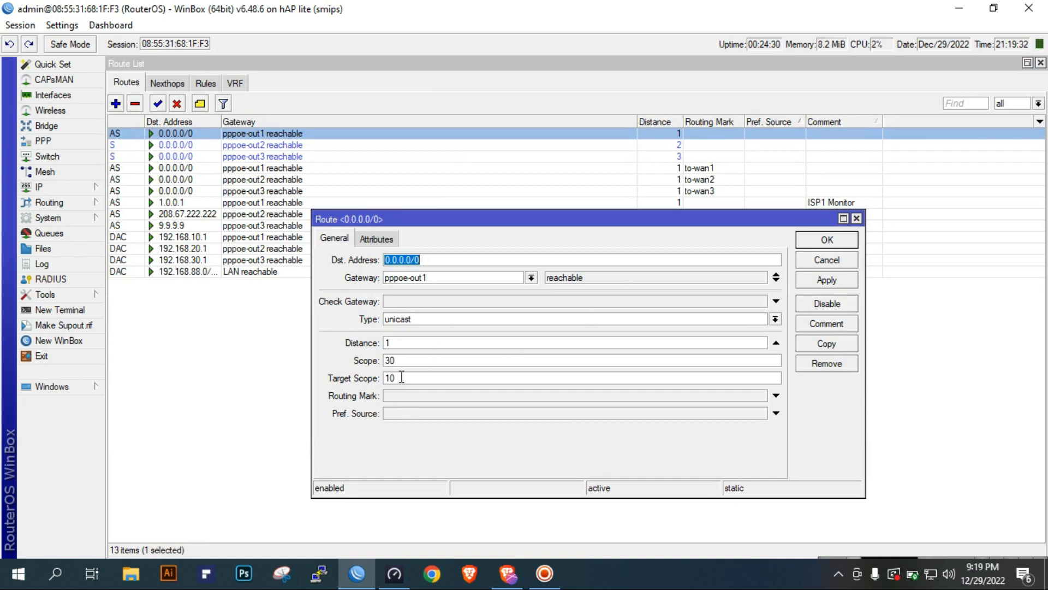
click(836, 262)
double_click(727, 146)
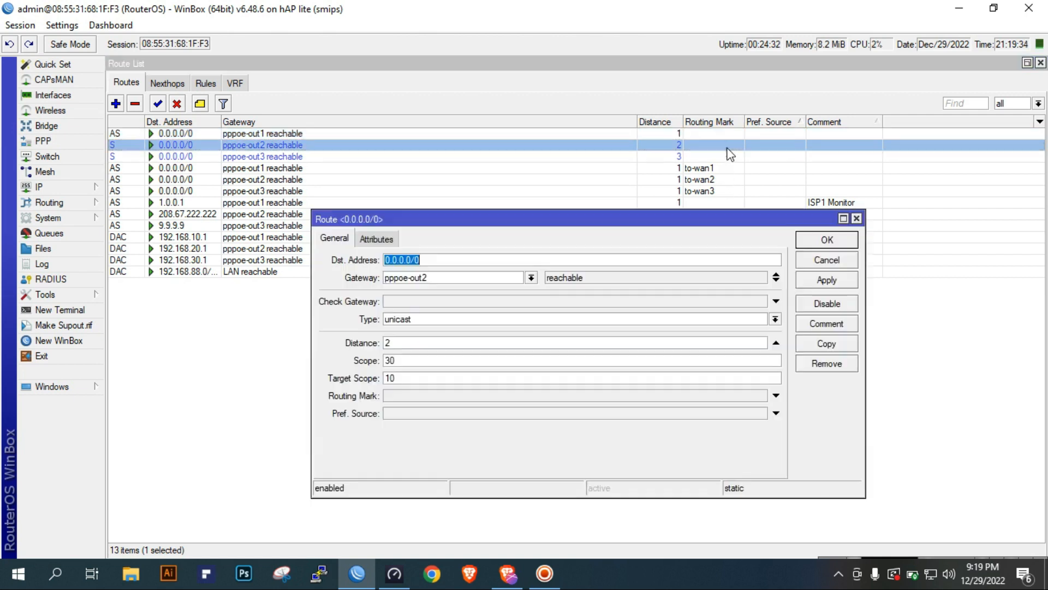
click(825, 260)
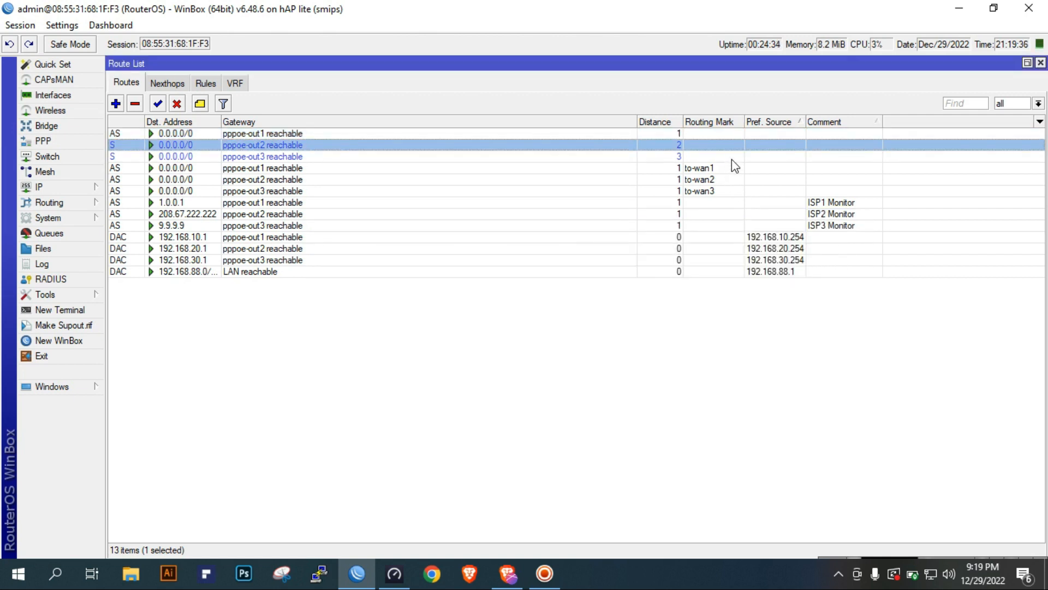
double_click(733, 157)
click(825, 260)
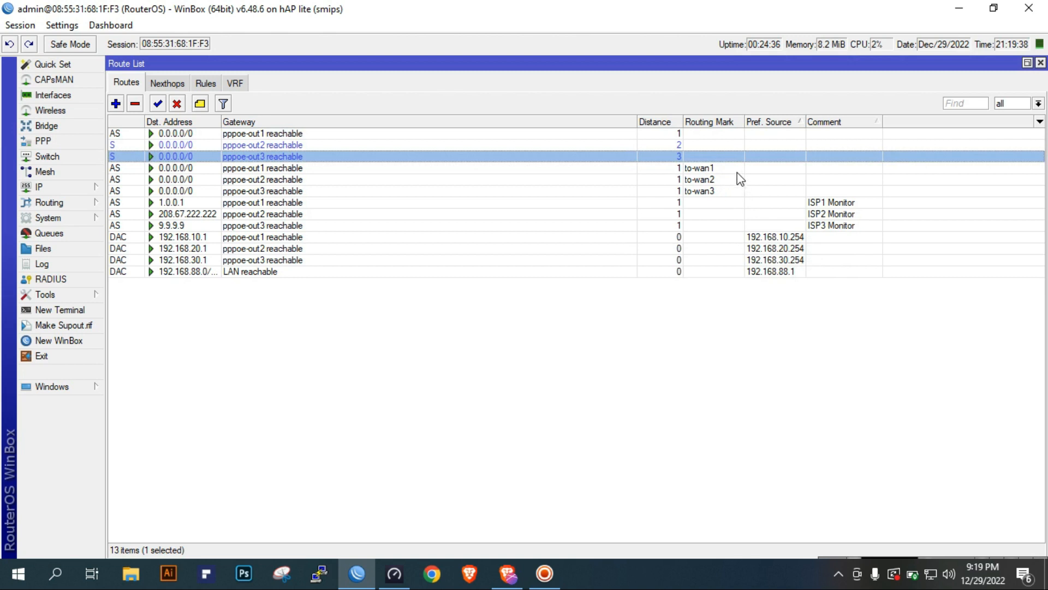
Examine the default routes marked to-wan1, to-wan2 and to-wan3, closing each without changes
double_click(741, 169)
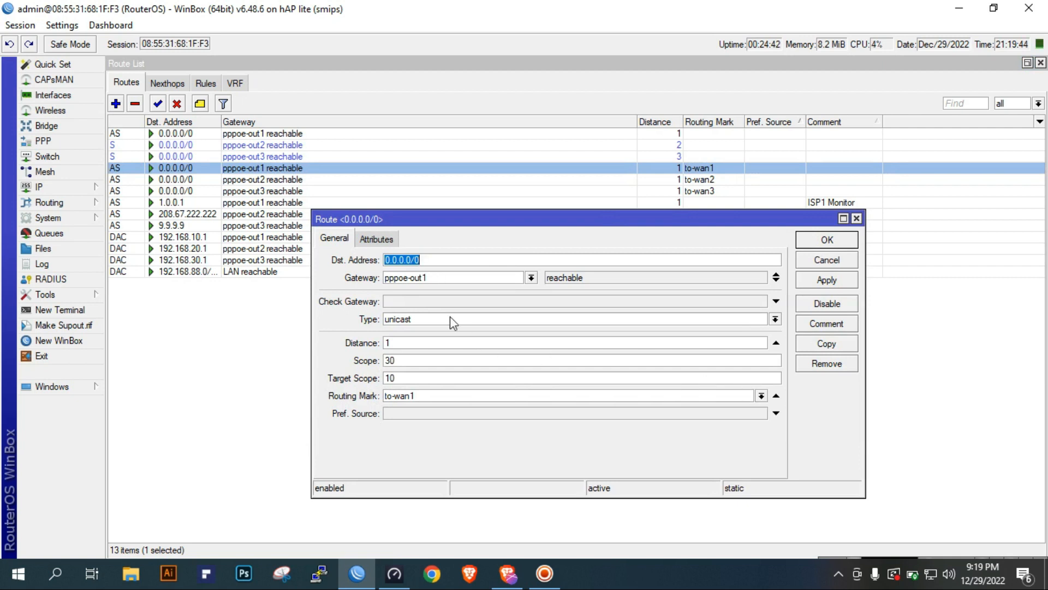
click(448, 396)
click(828, 260)
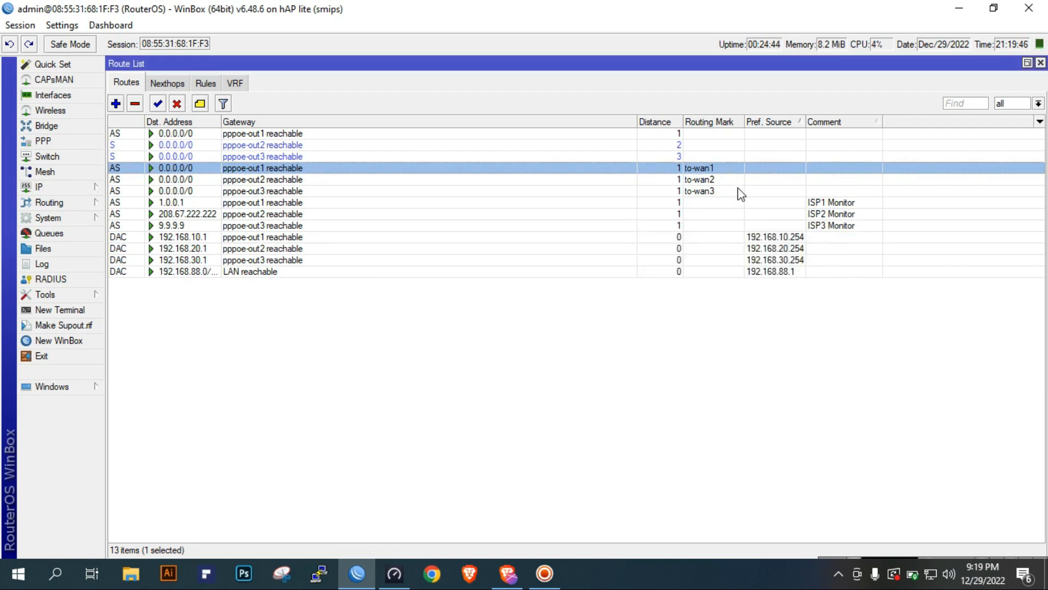
double_click(740, 179)
click(827, 259)
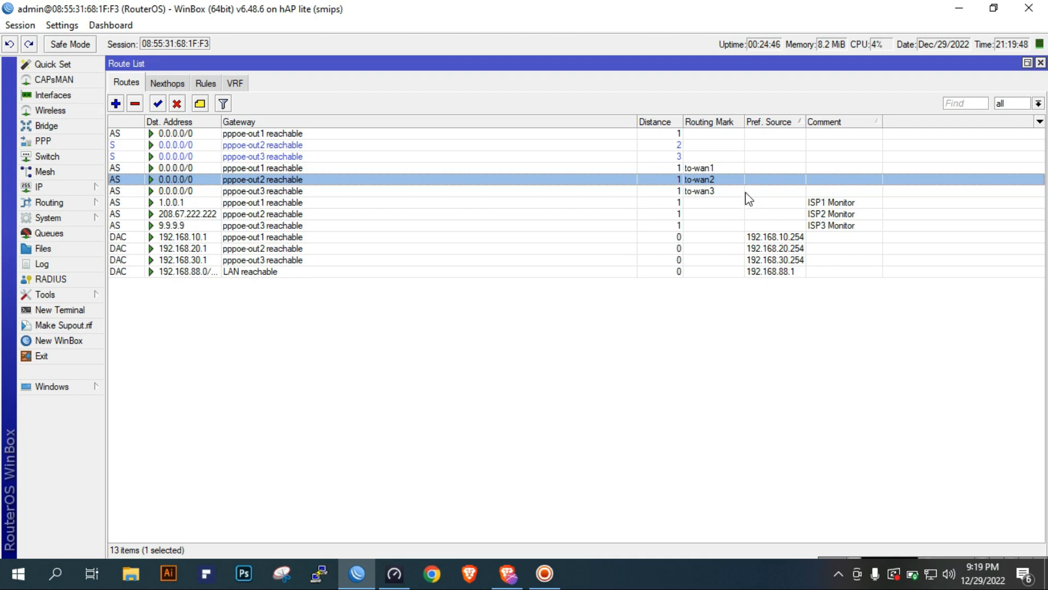
double_click(746, 191)
click(835, 262)
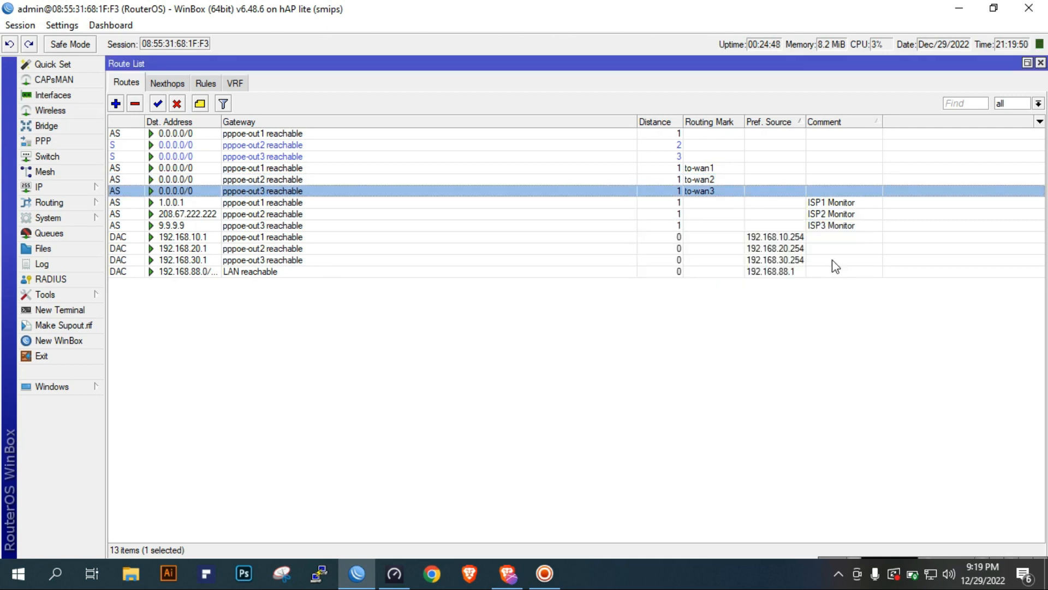
Look over the ISP1, ISP2 and ISP3 Monitor routes, and check the ISP1 Monitor route's general settings
double_click(854, 202)
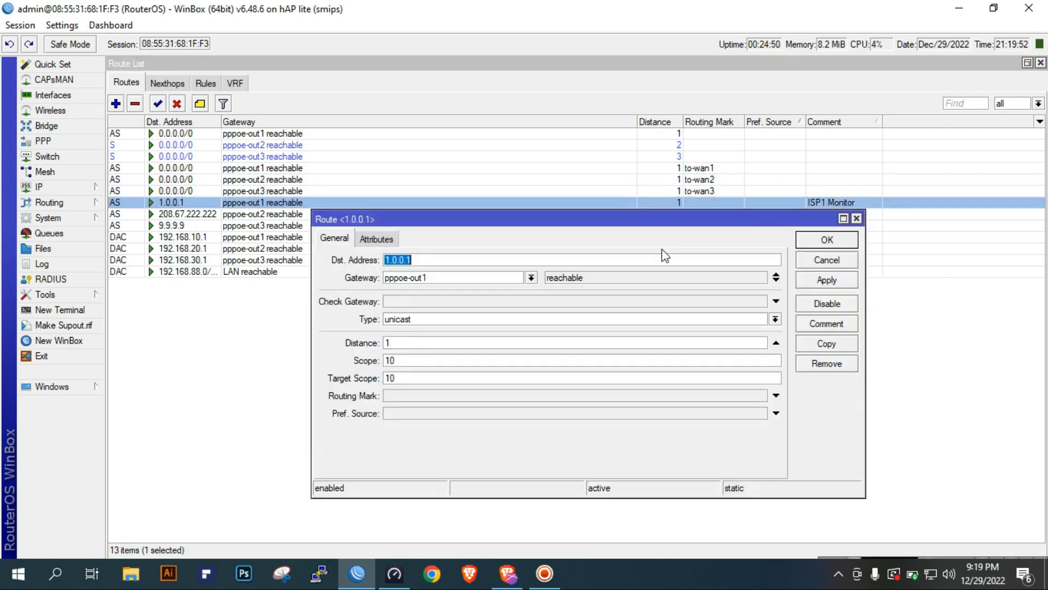
click(827, 261)
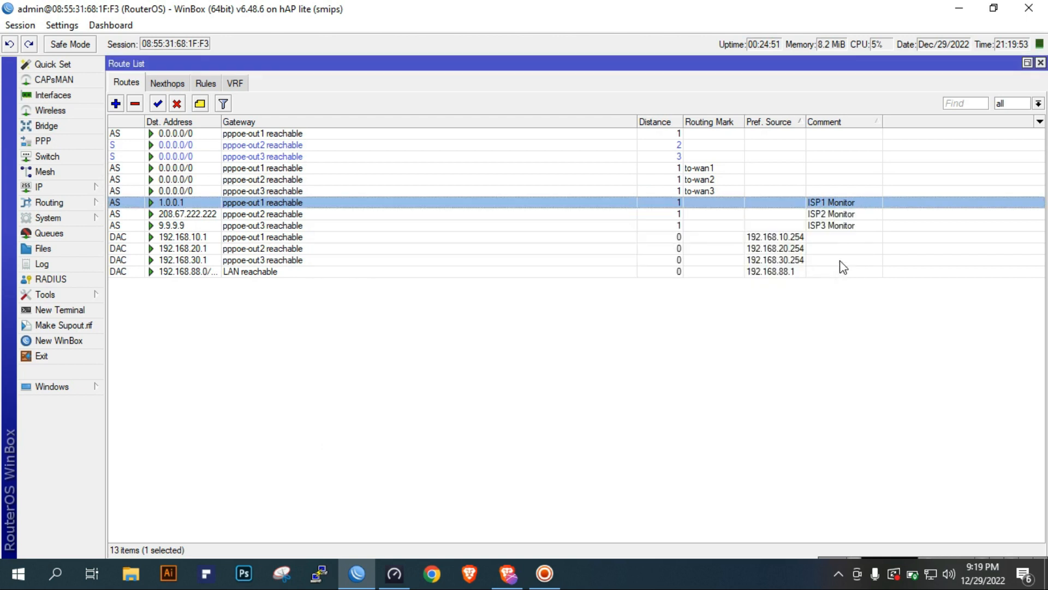
click(856, 215)
click(845, 225)
click(727, 205)
double_click(372, 202)
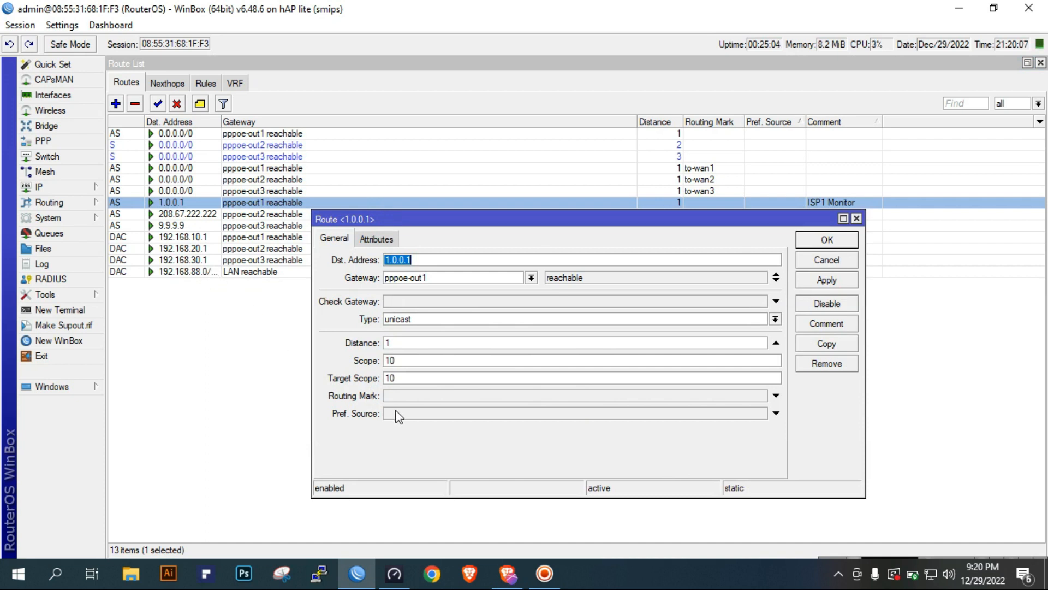
click(841, 261)
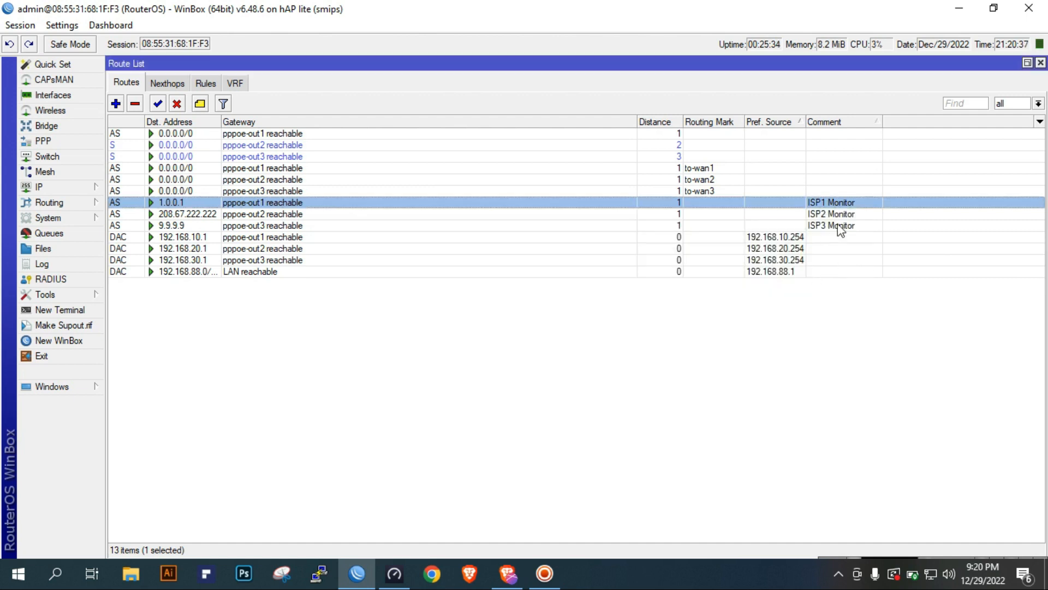
Compare the entries of the three ISP Monitor routes in the route list
click(849, 216)
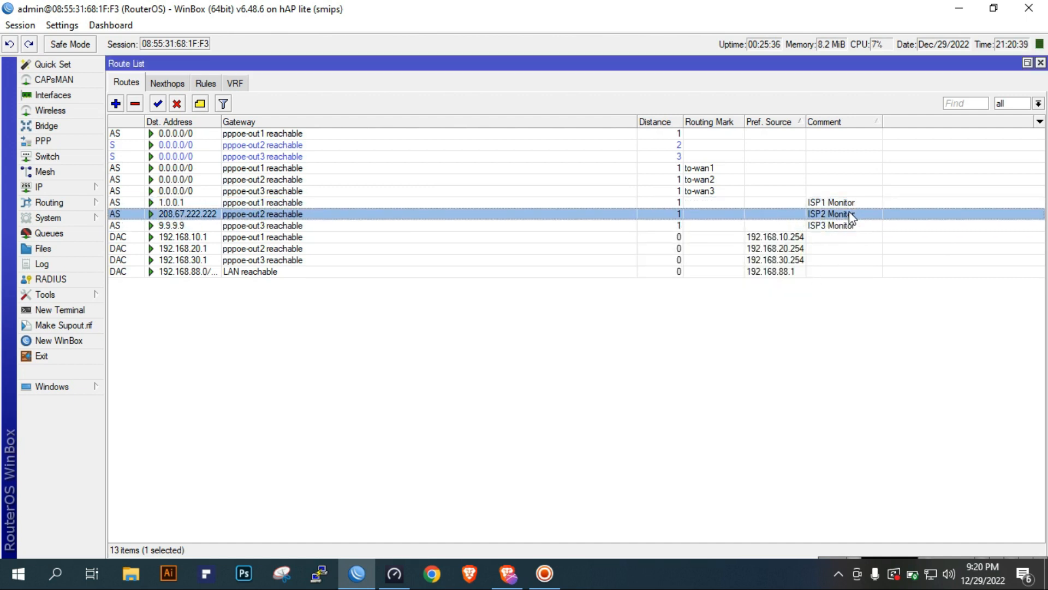
double_click(854, 214)
click(858, 215)
click(840, 224)
click(839, 213)
click(839, 202)
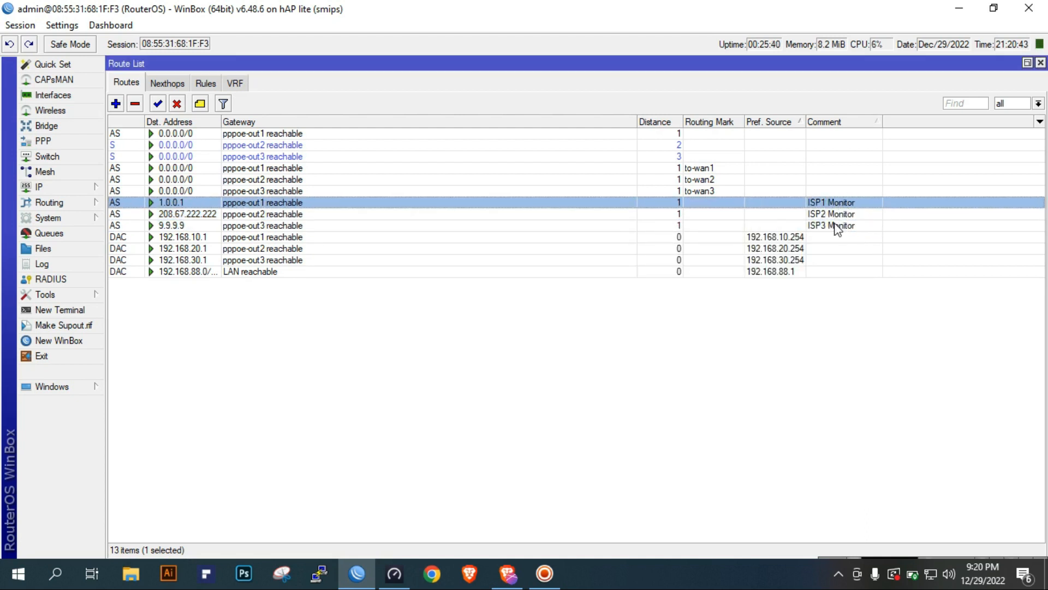
Examine the ISP1 Monitor route's destination address, available gateways, scope and target scope, and close it without changes
double_click(300, 206)
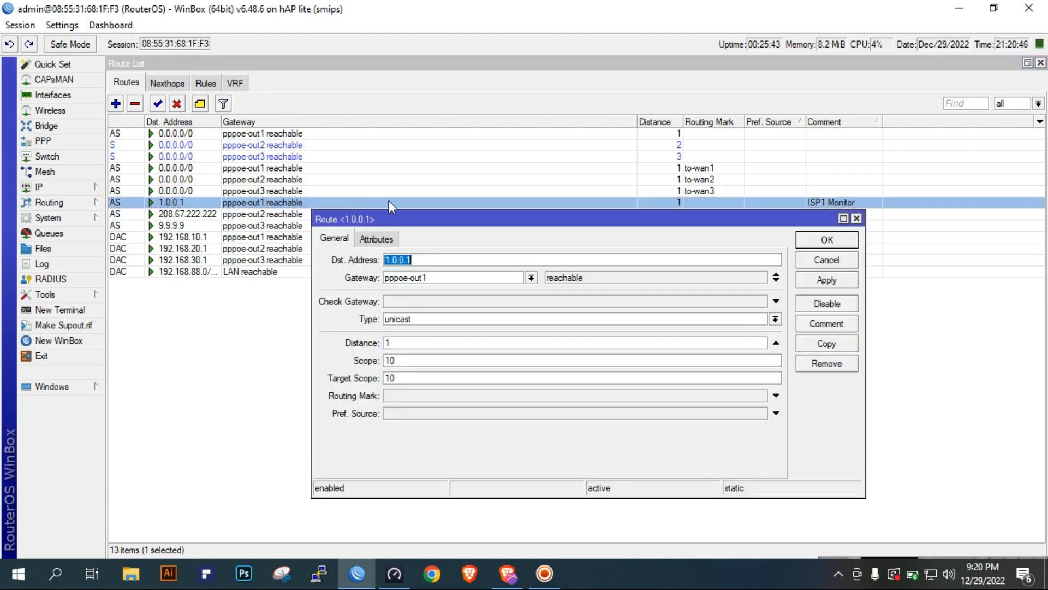
double_click(456, 260)
double_click(458, 277)
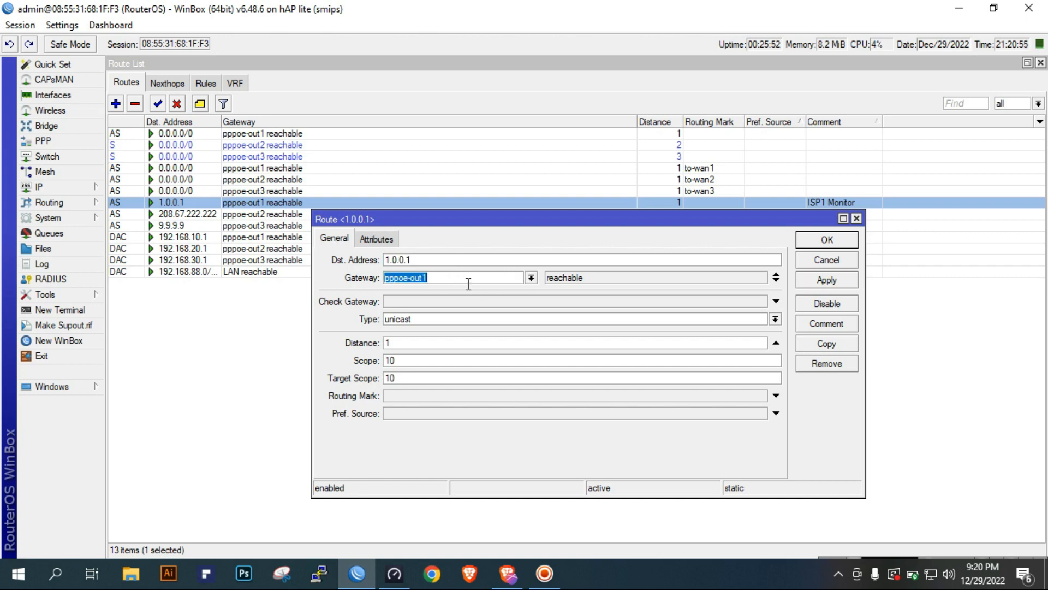
click(530, 277)
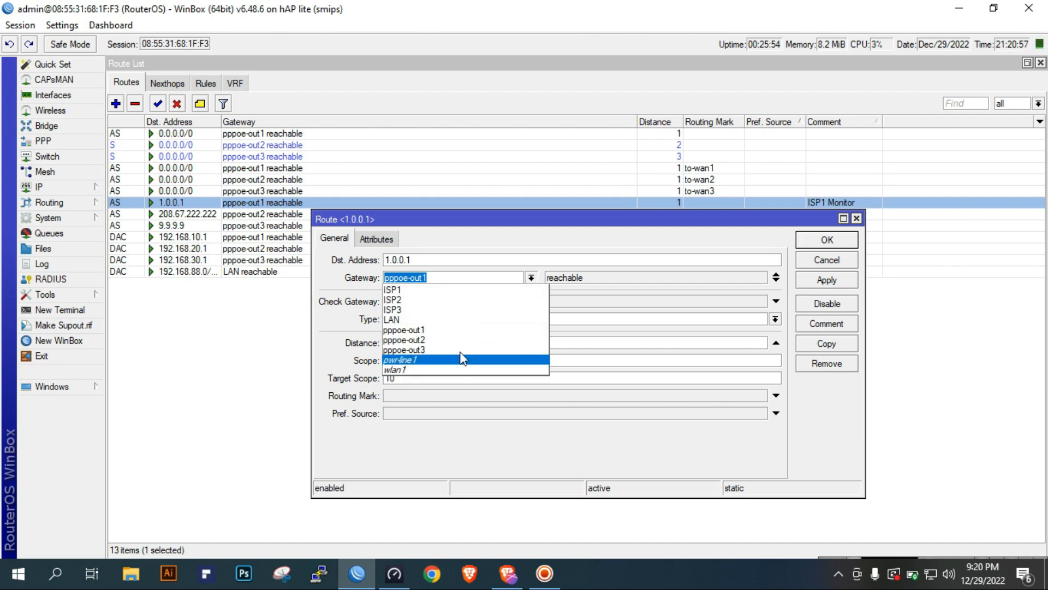
click(818, 426)
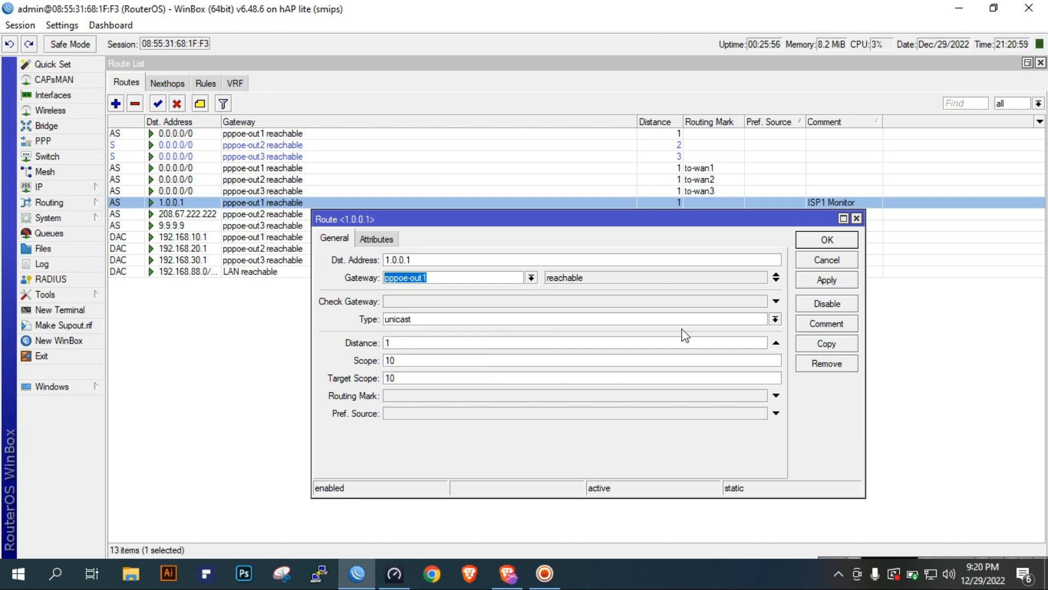
double_click(456, 360)
double_click(428, 379)
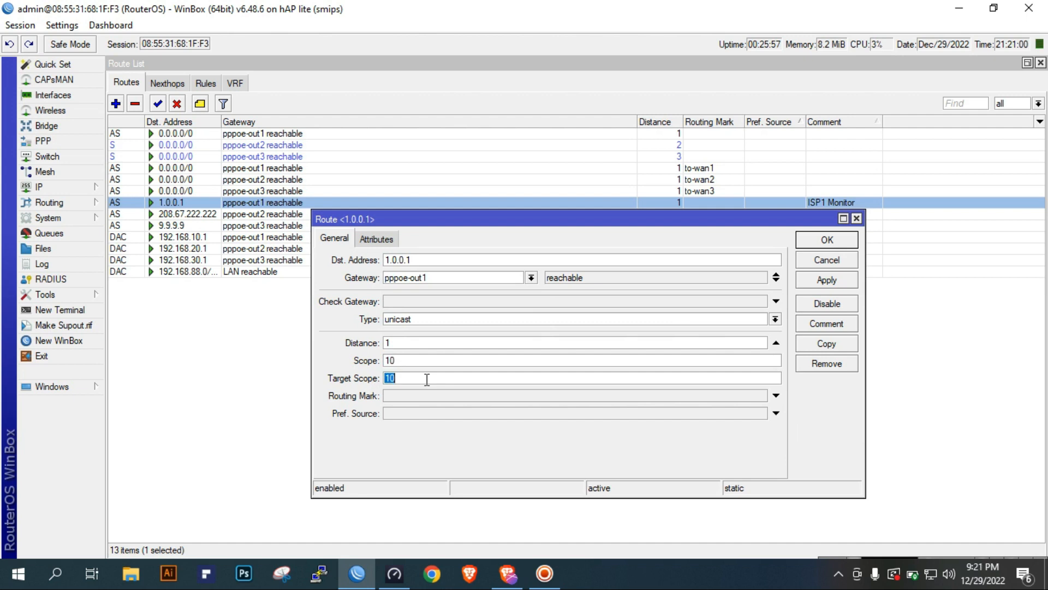
click(842, 263)
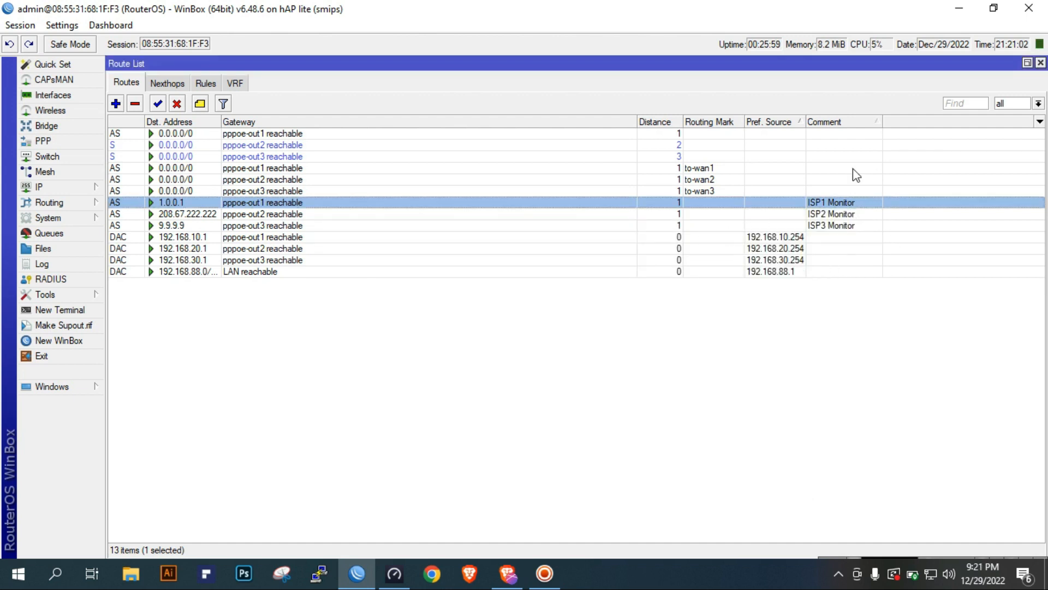
Close the route list and look over the firewall filter rules under the Monitor IP for Specific ISP comment
click(1040, 63)
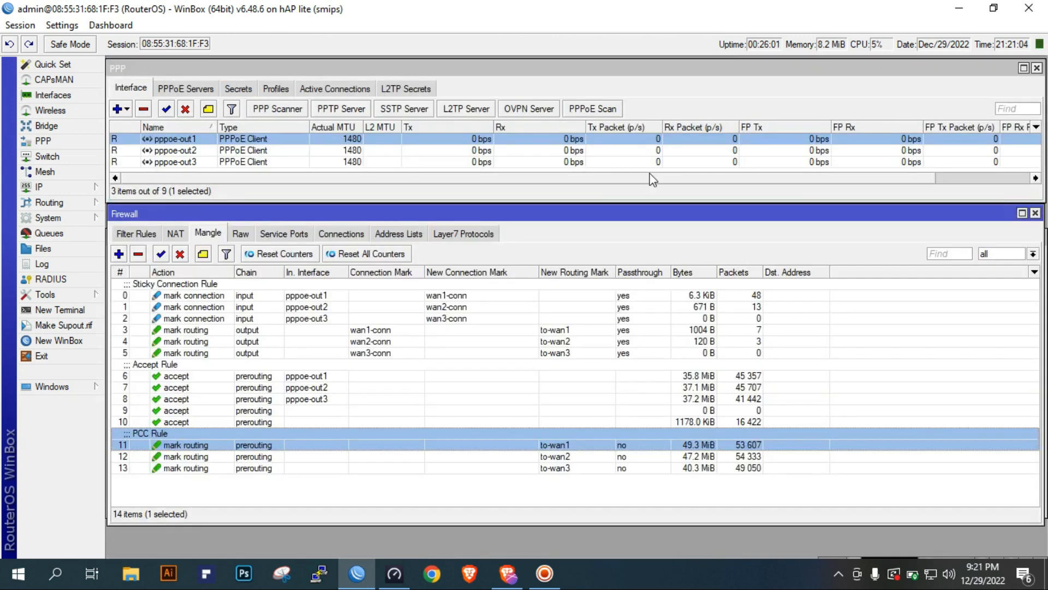
click(141, 234)
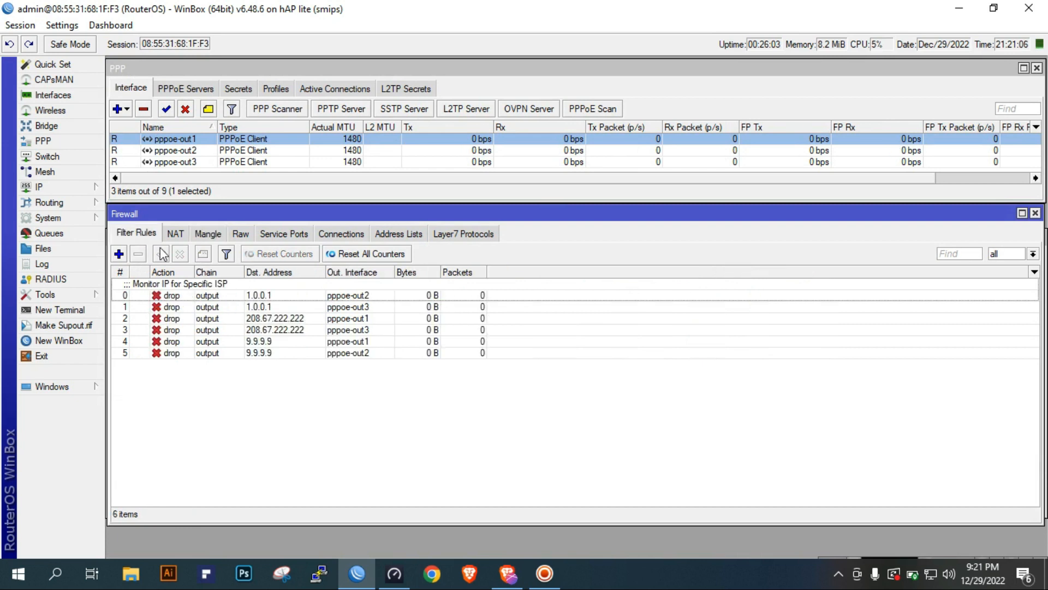
click(220, 296)
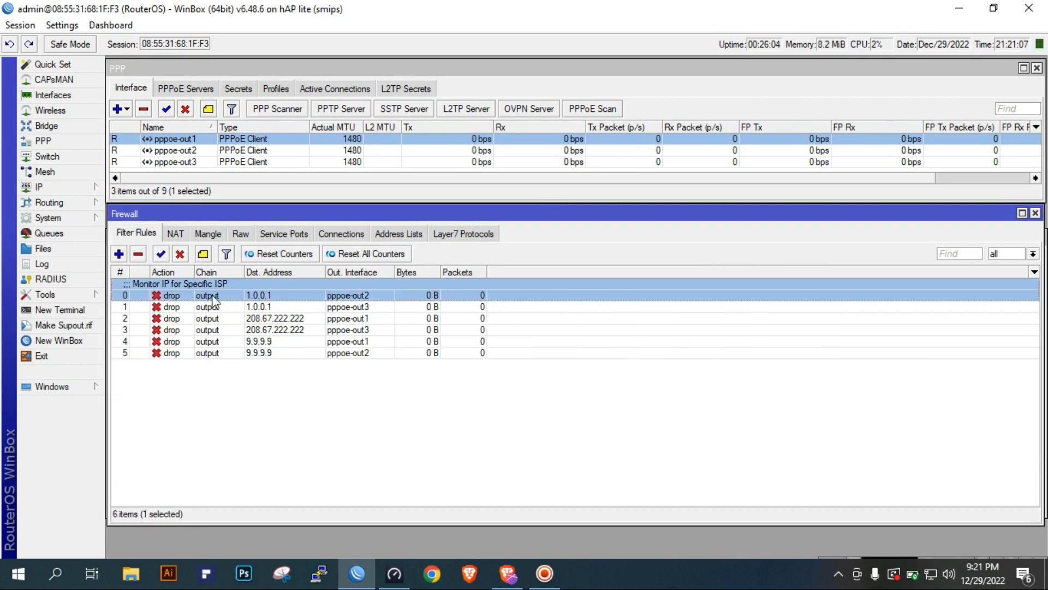
Examine the first drop rule's chain, destination address, outgoing interface and action, and close it without changes
double_click(277, 299)
click(537, 136)
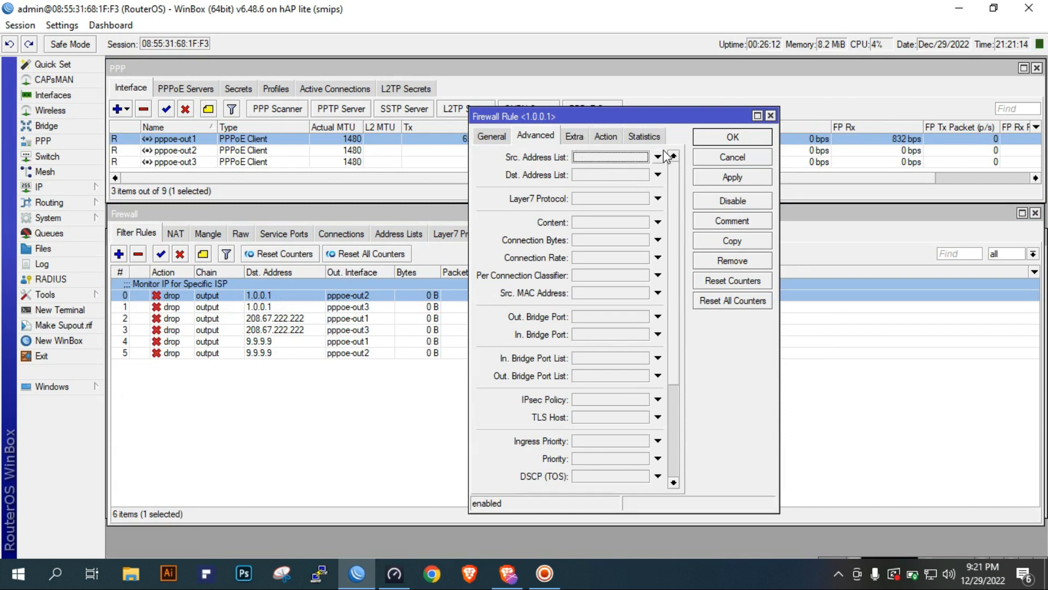
click(506, 139)
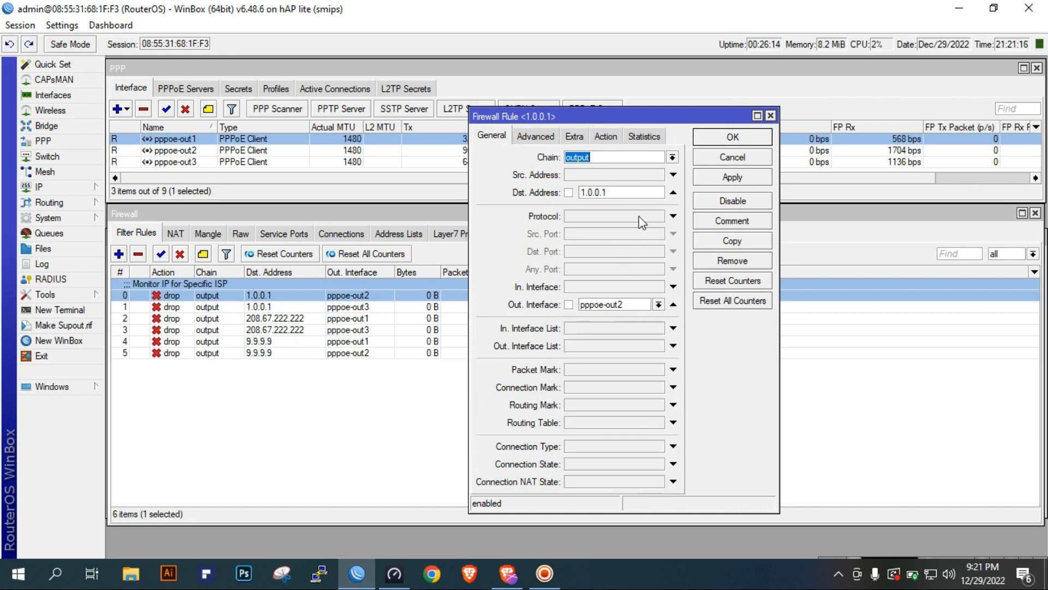
double_click(632, 193)
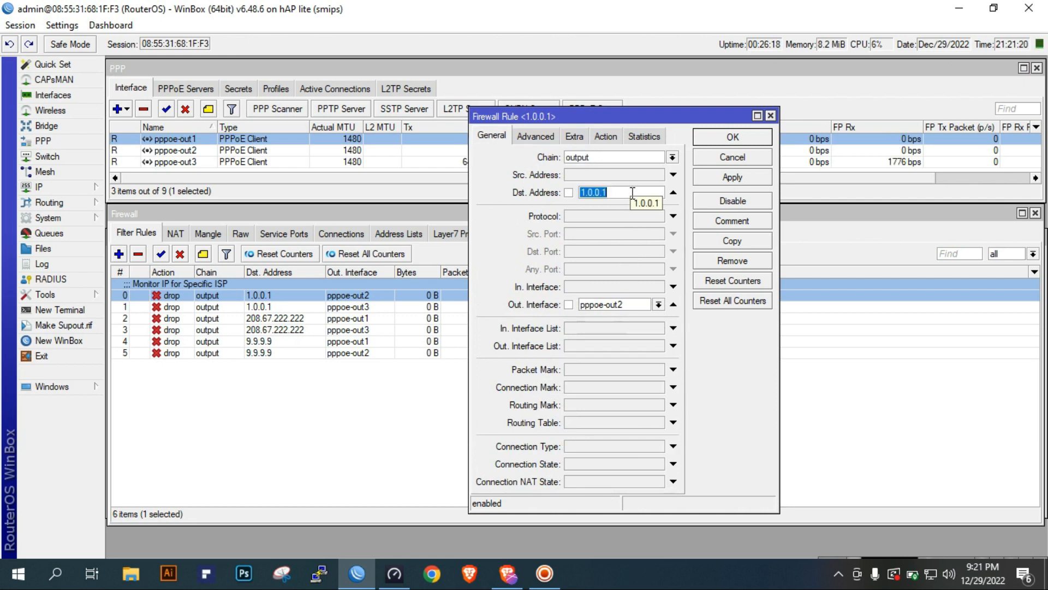
click(636, 306)
click(606, 136)
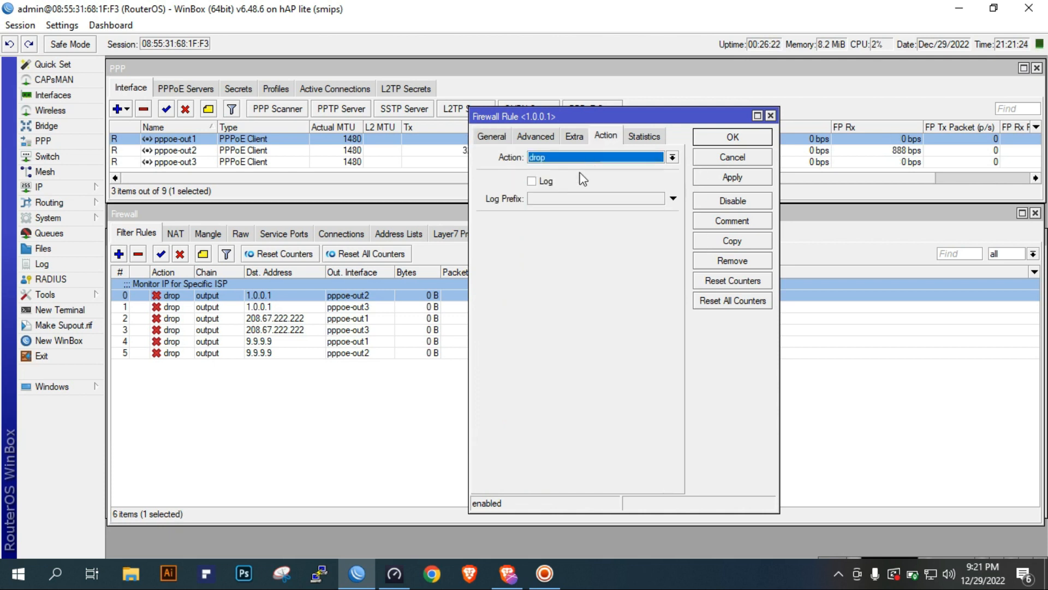
click(732, 160)
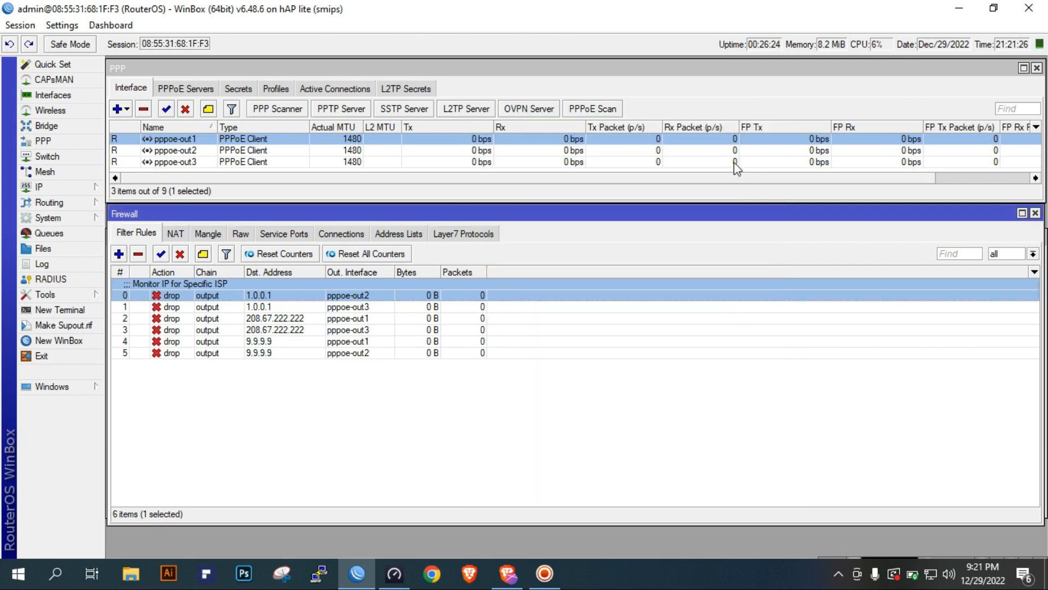
Show the firewall's mangle rules again and shift the Firewall window slightly down below the PPP window
click(207, 234)
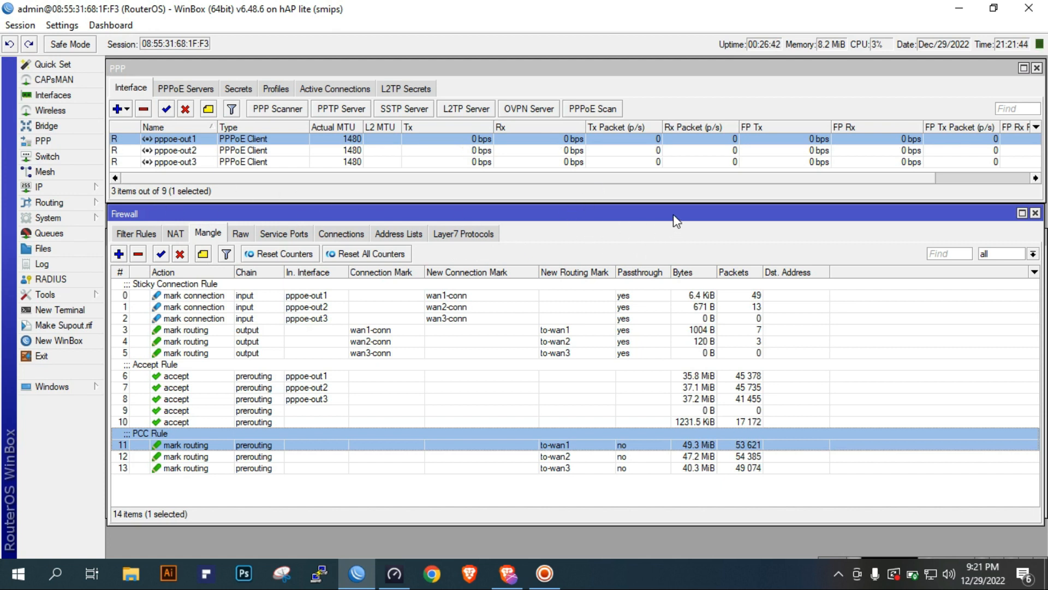
click(690, 189)
click(648, 241)
drag(660, 218, 660, 224)
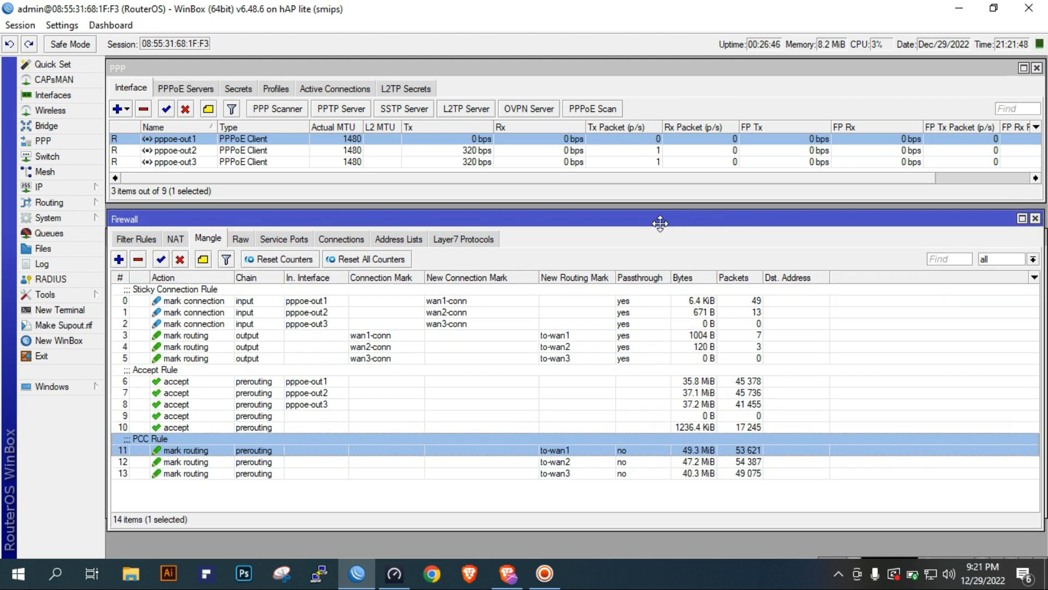